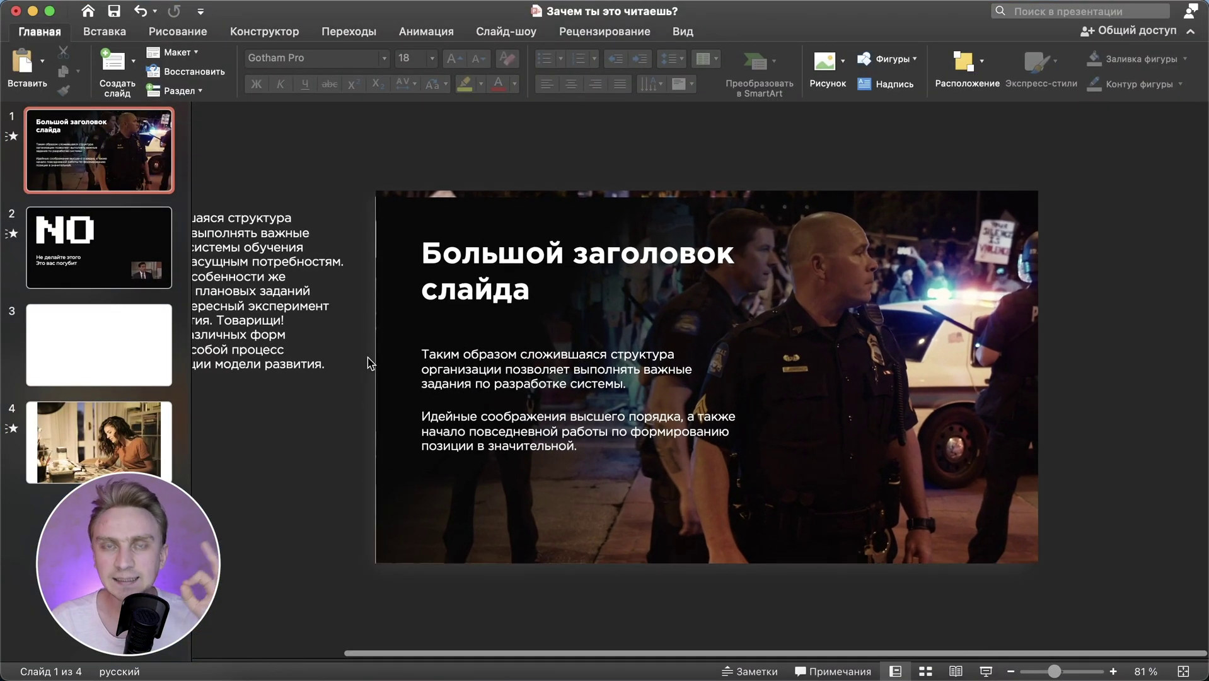
# Look over the NO and blank third slides, then select the title slide's contents and side text box.
pyautogui.click(117, 262)
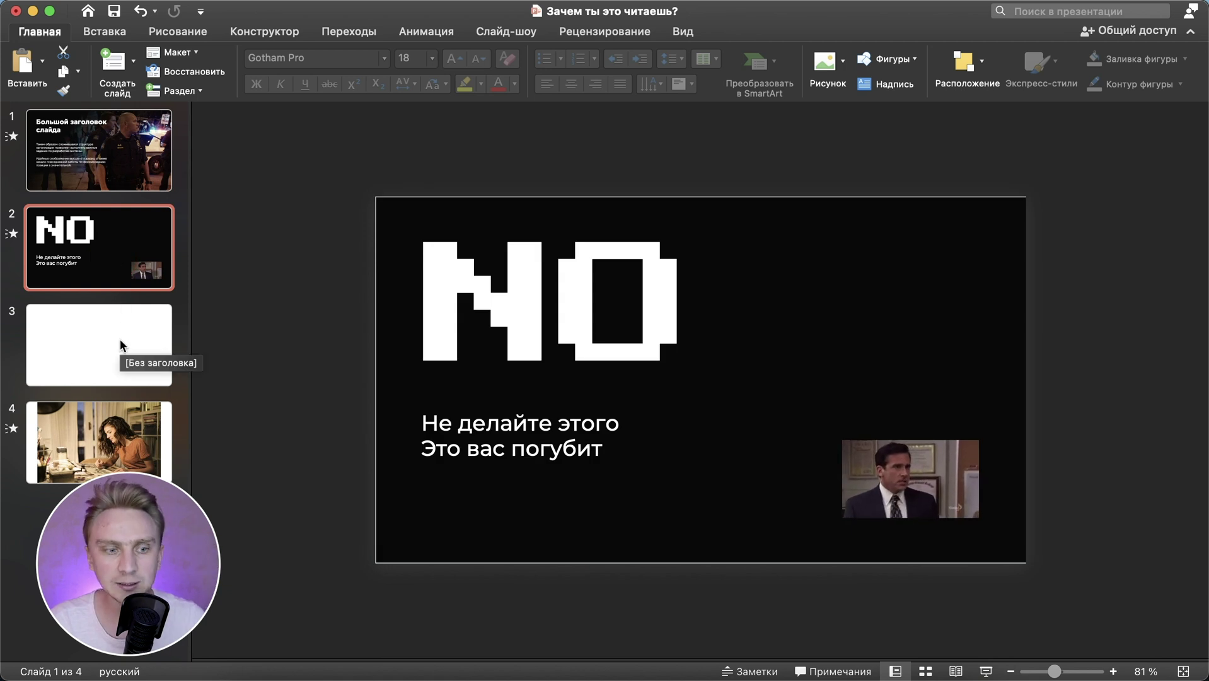
pyautogui.click(121, 346)
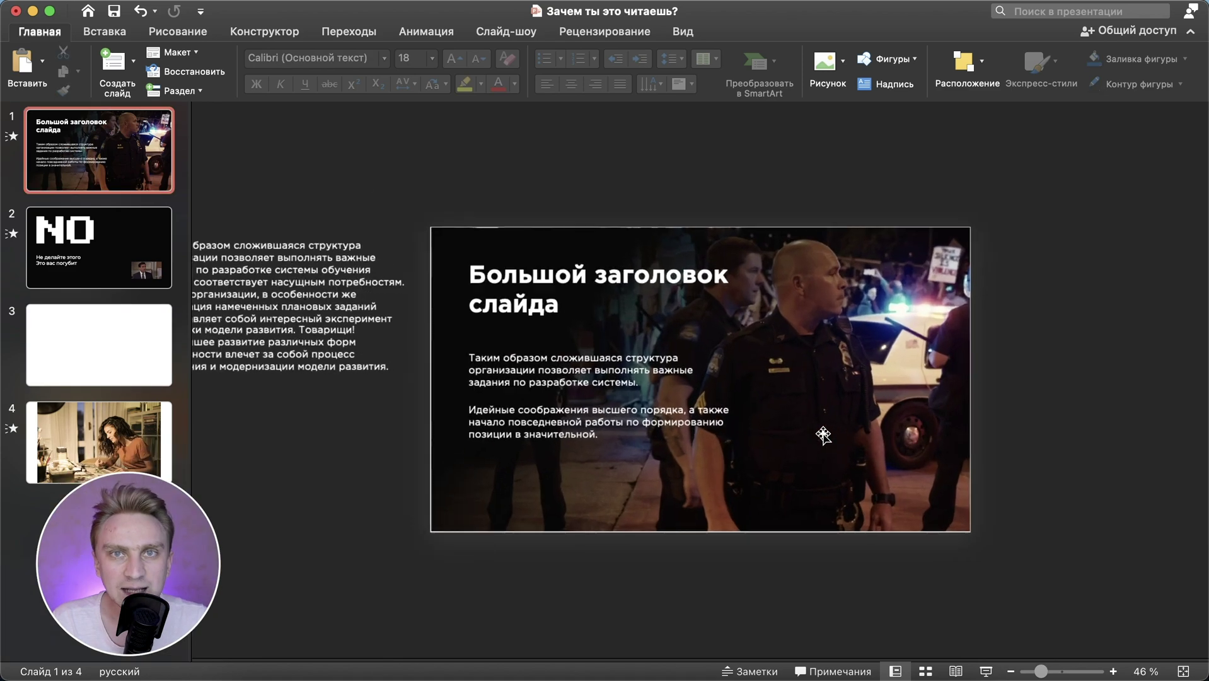
pyautogui.scroll(-5, 823, 434)
pyautogui.scroll(3, 914, 504)
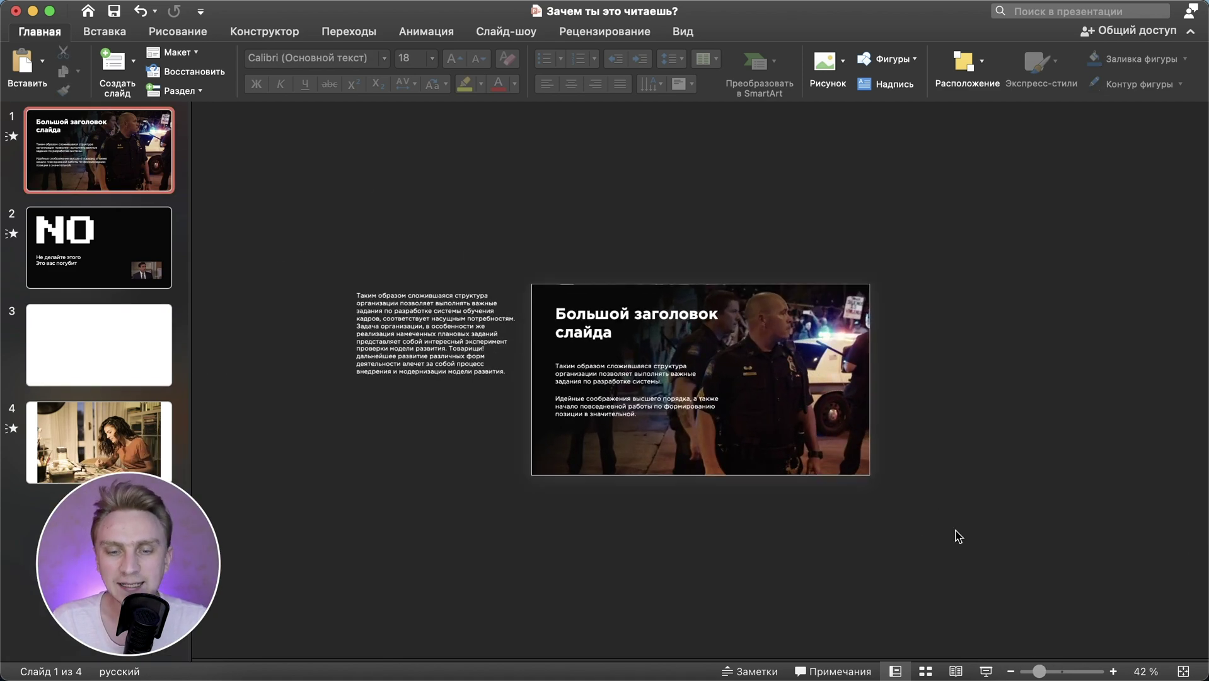
pyautogui.moveTo(955, 531); pyautogui.dragTo(508, 258)
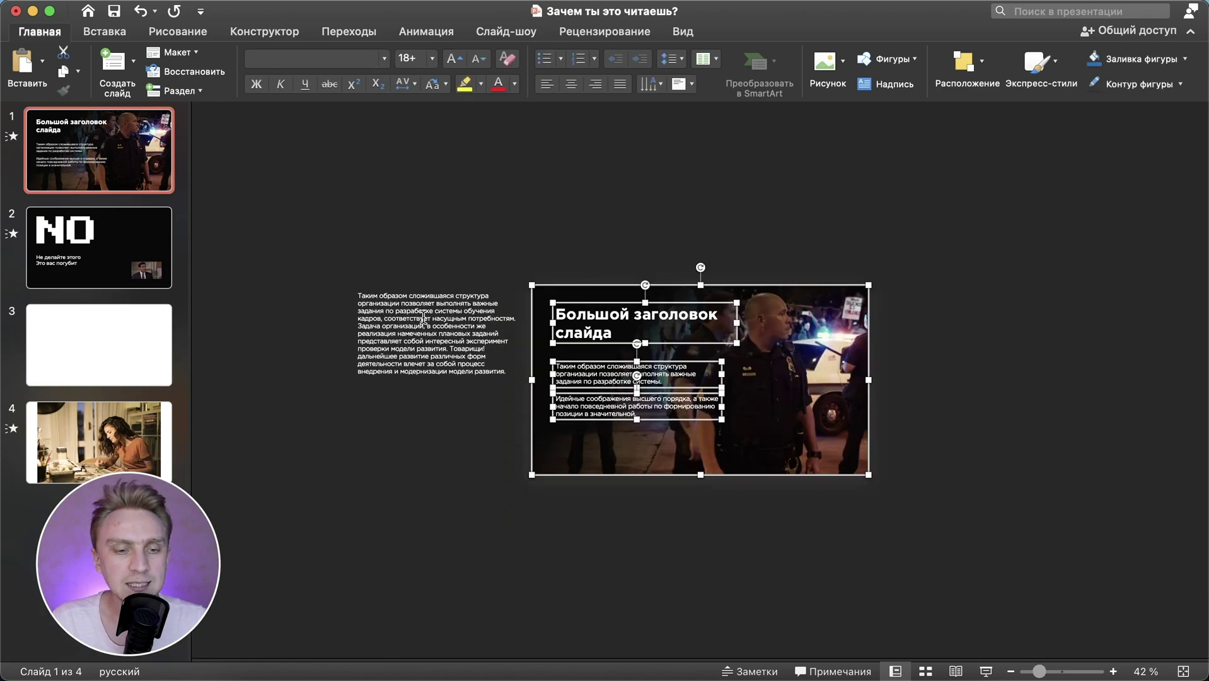
pyautogui.click(423, 317)
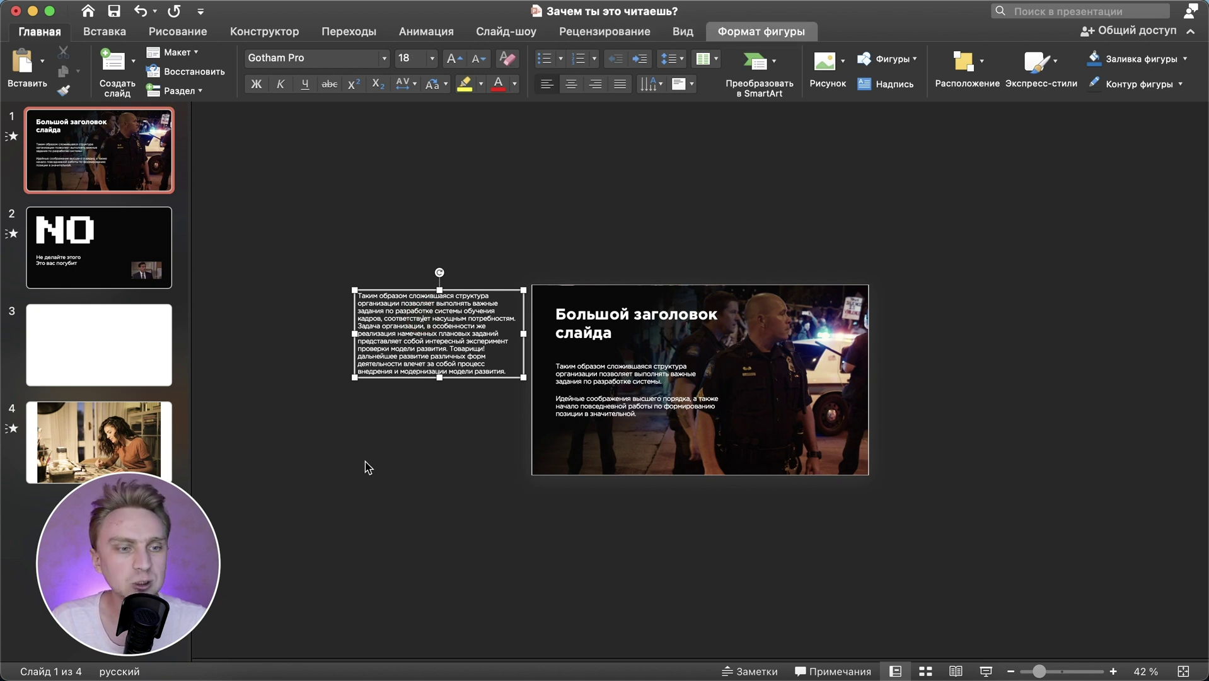
# Draw a rectangle bar 33,87 cm wide and about 1,24 cm tall across the slide bottom.
pyautogui.click(104, 32)
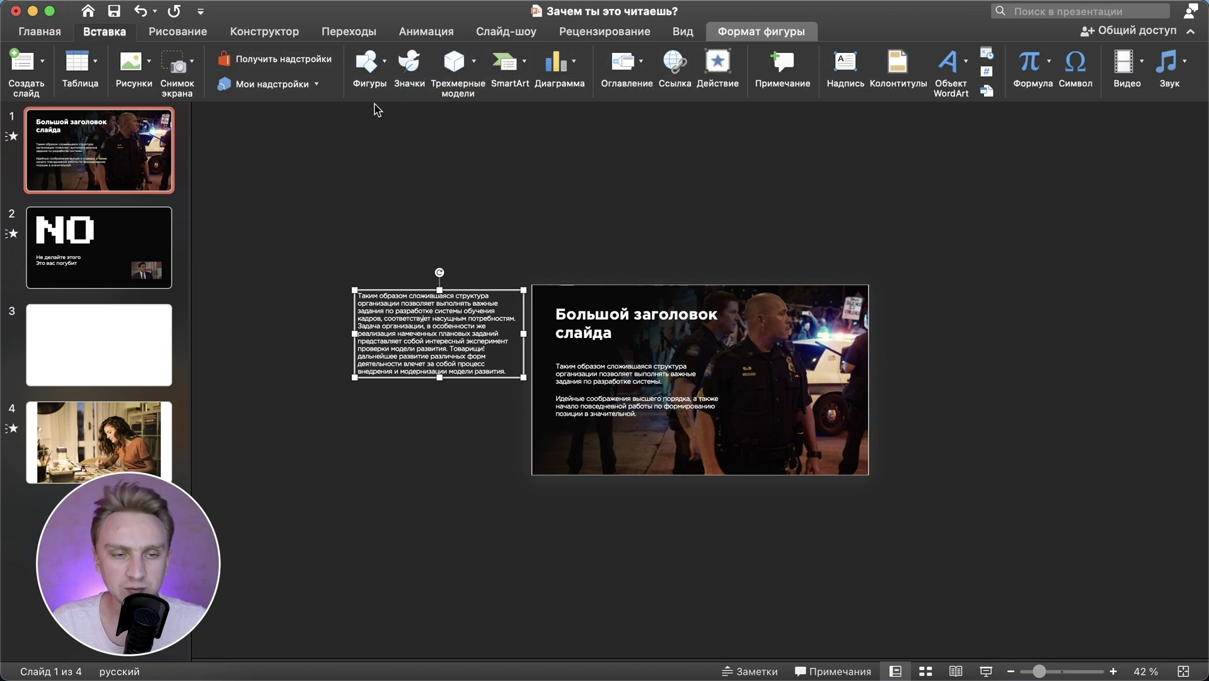
pyautogui.click(366, 63)
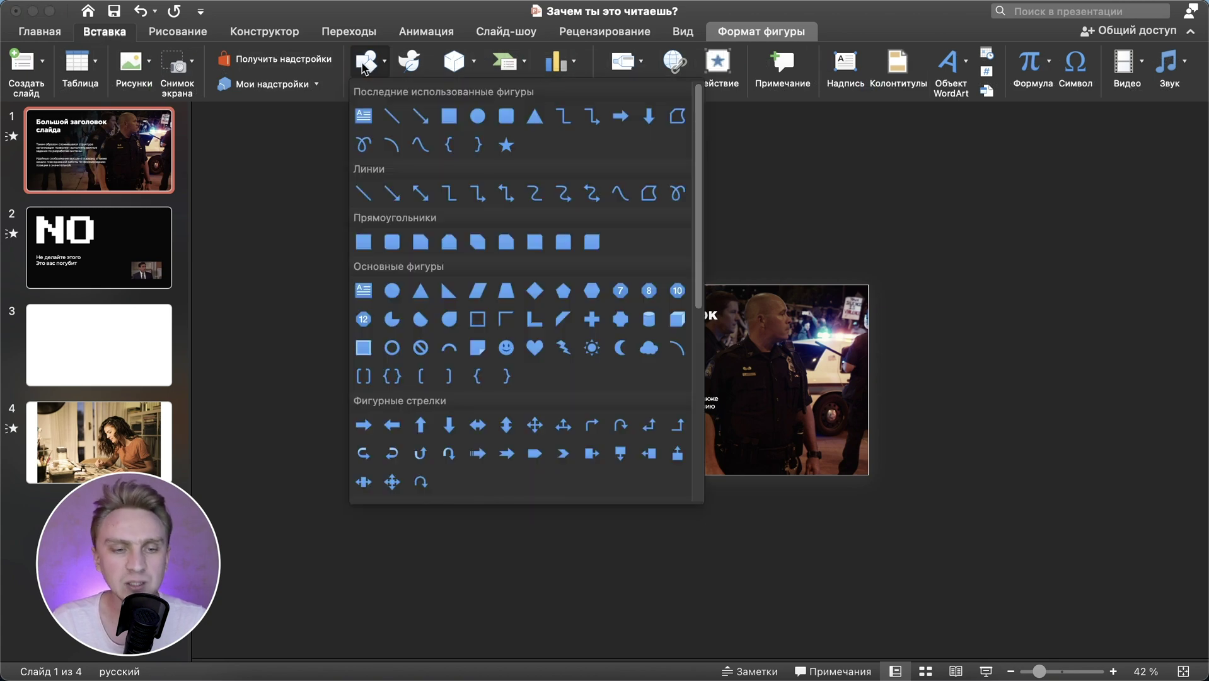
pyautogui.click(449, 116)
pyautogui.scroll(5, 693, 460)
pyautogui.hscroll(2, 693, 459)
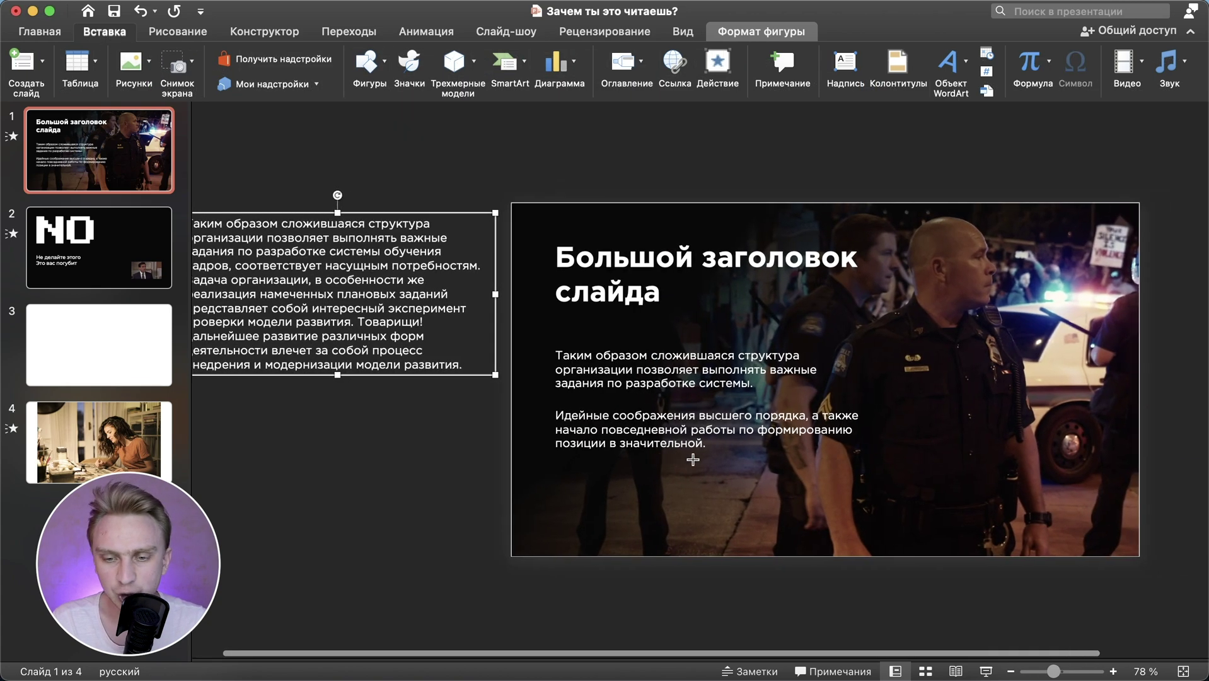
pyautogui.moveTo(499, 495); pyautogui.dragTo(1112, 516)
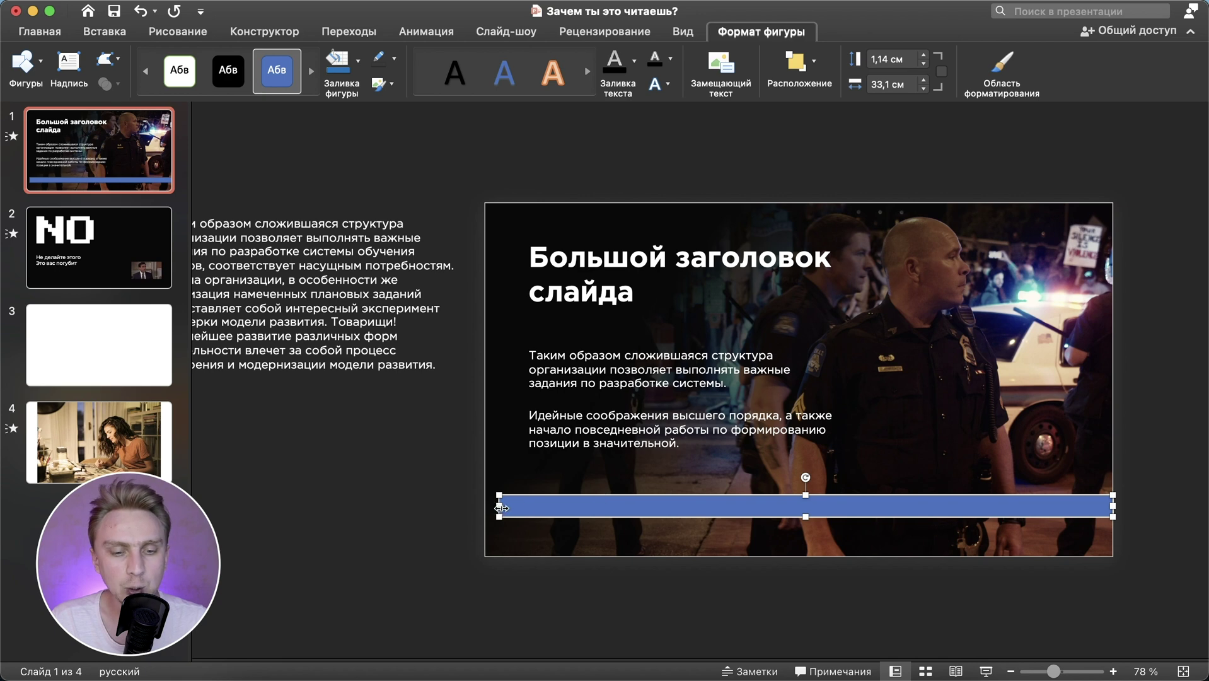
pyautogui.moveTo(501, 507); pyautogui.dragTo(485, 508)
pyautogui.scroll(2, 770, 522)
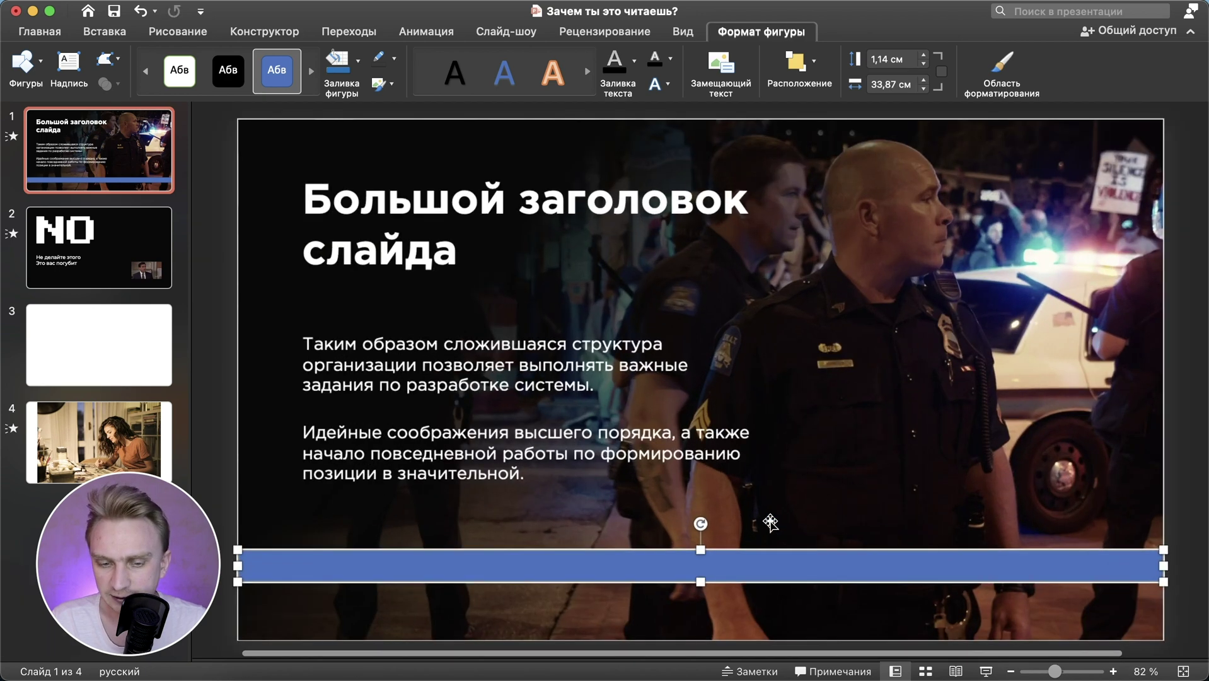
pyautogui.scroll(5, 770, 522)
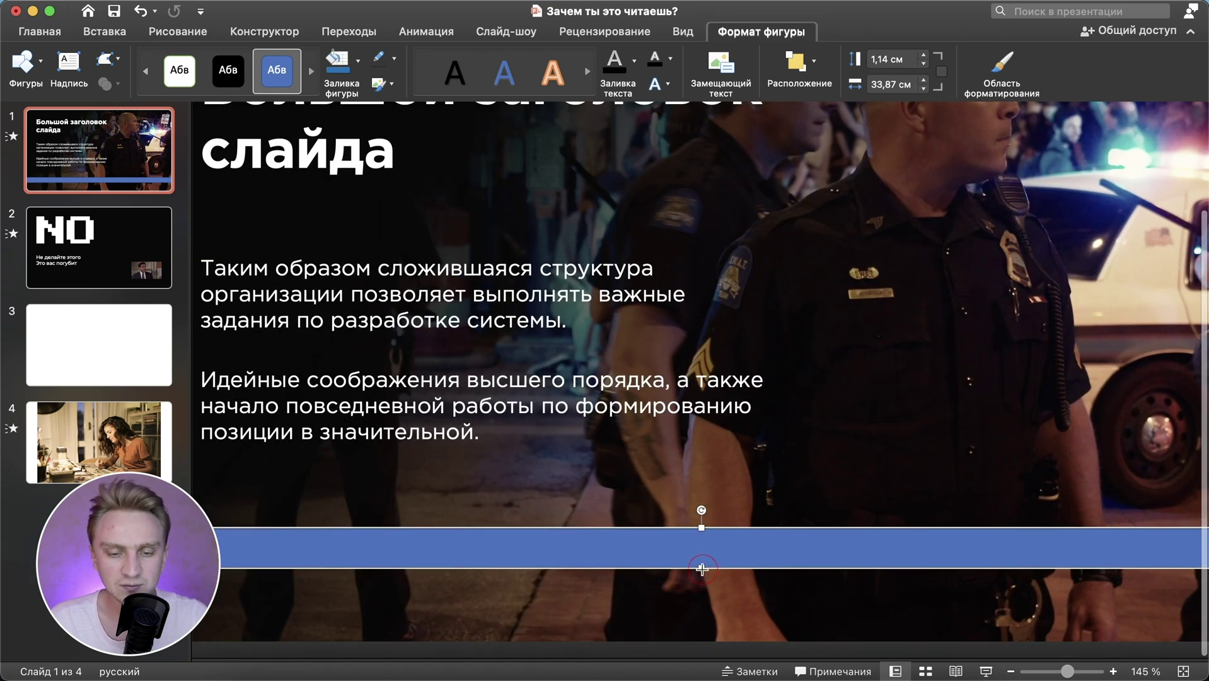
pyautogui.moveTo(701, 569); pyautogui.dragTo(702, 571)
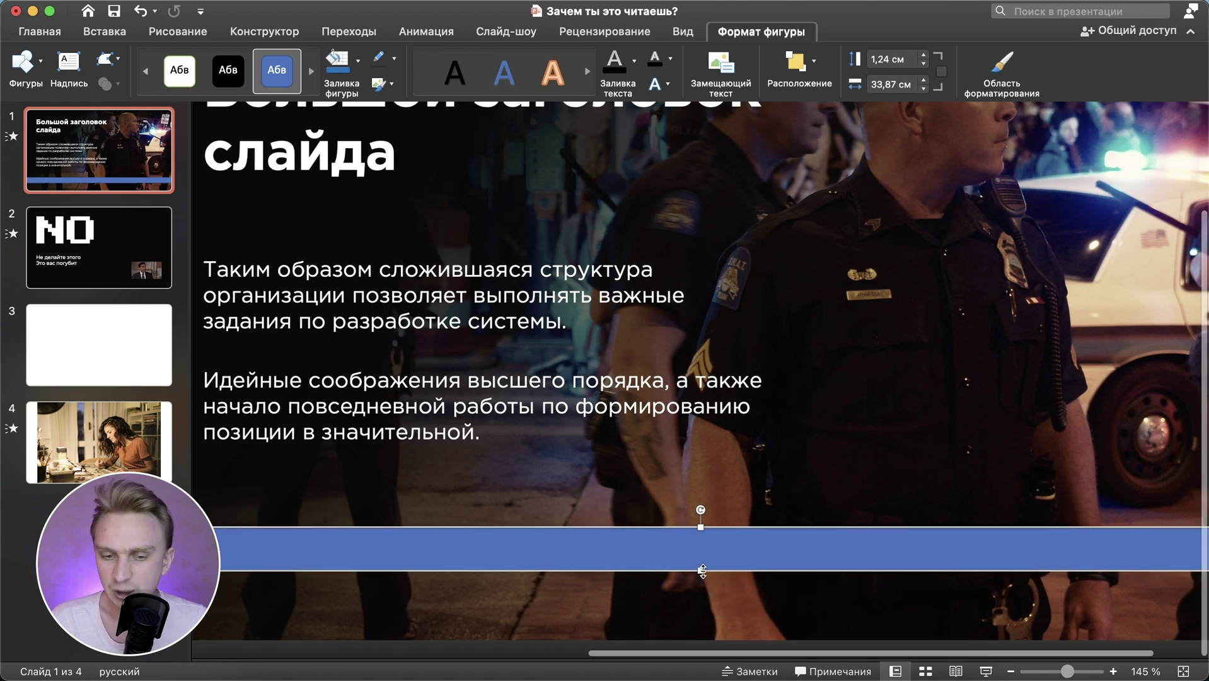
pyautogui.scroll(-5, 703, 572)
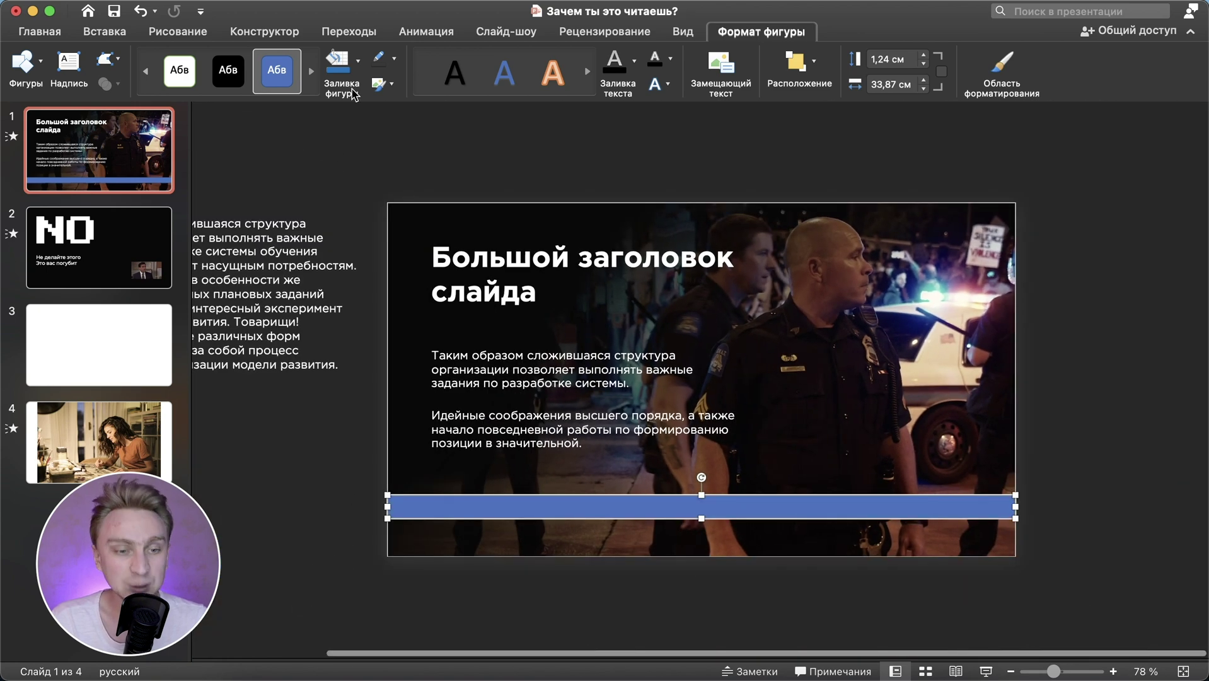
# Fill the bar with standard blue and remove its outline.
pyautogui.click(358, 69)
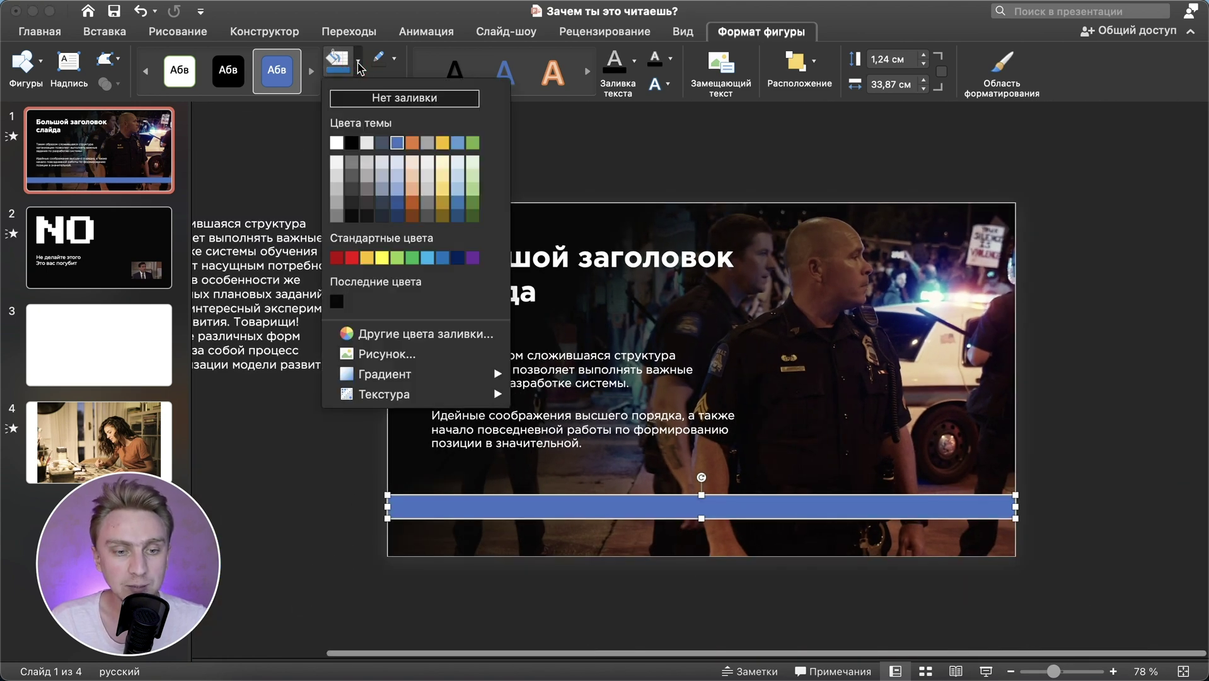
pyautogui.click(442, 259)
pyautogui.click(394, 60)
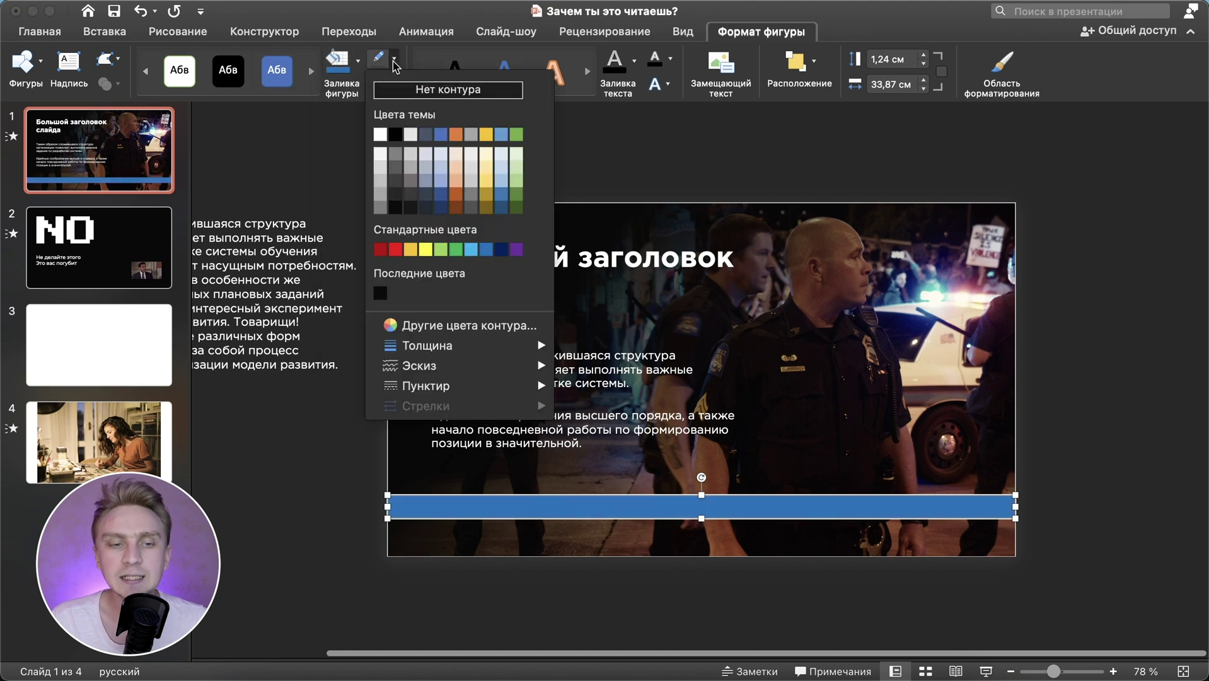
pyautogui.click(459, 89)
pyautogui.click(1153, 479)
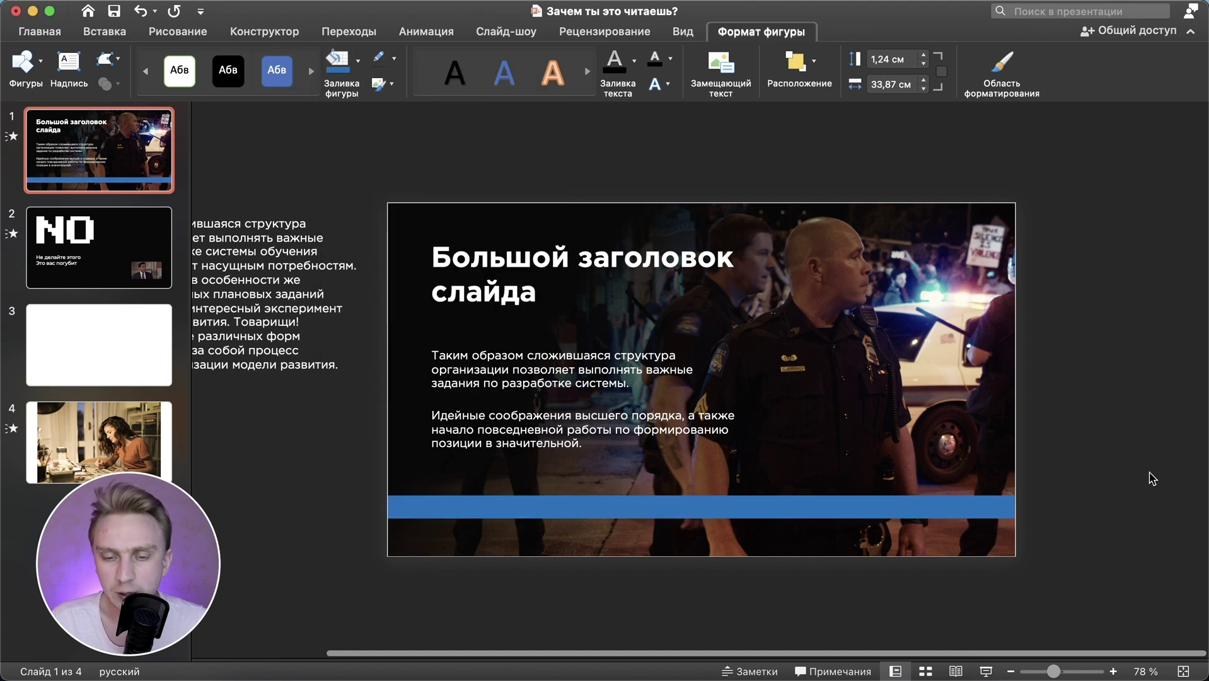
# Duplicate the blue bar and move the copy just left of the slide.
pyautogui.click(878, 512)
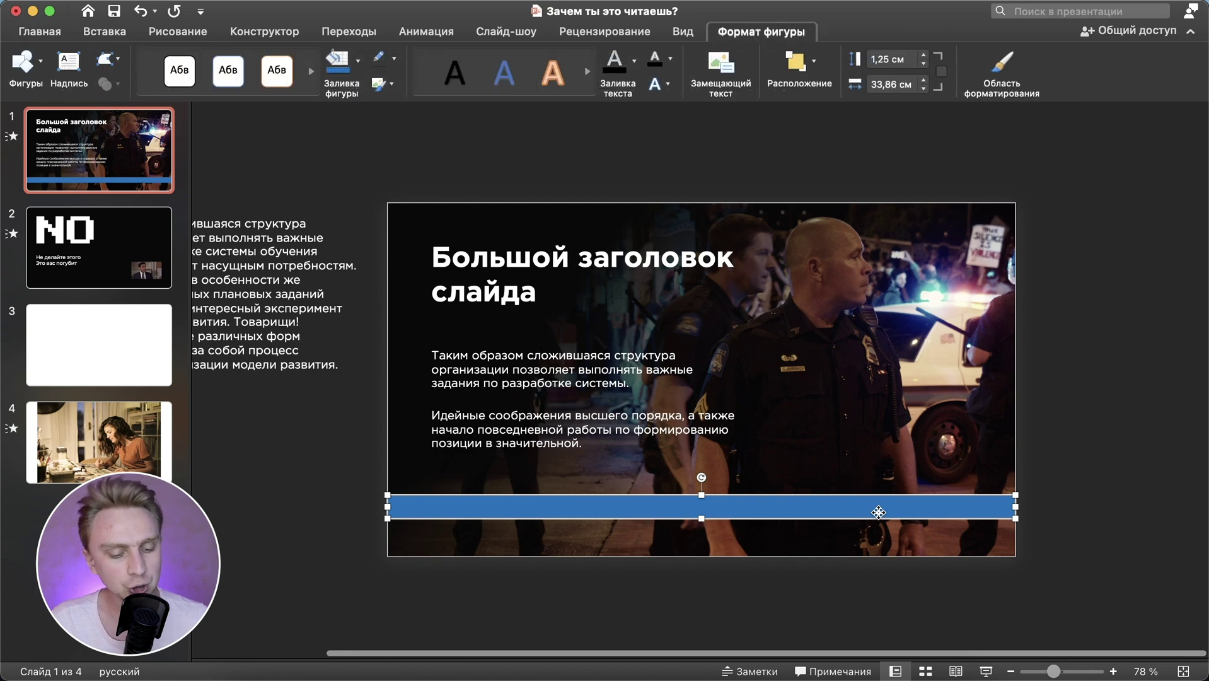
pyautogui.press('super+d')
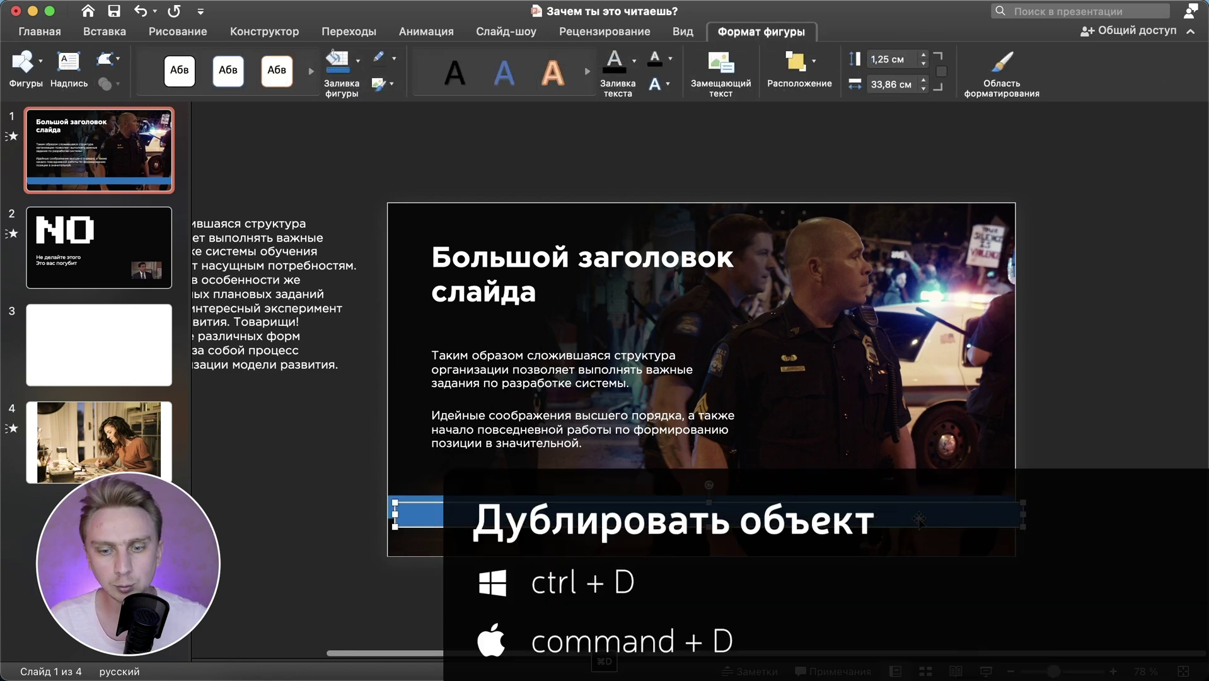
pyautogui.moveTo(1010, 521)
pyautogui.mouseDown()
pyautogui.moveTo(626, 567)
pyautogui.moveTo(423, 548)
pyautogui.moveTo(351, 532)
pyautogui.moveTo(351, 504)
pyautogui.moveTo(364, 508)
pyautogui.moveTo(337, 505)
pyautogui.moveTo(349, 508)
pyautogui.mouseUp()
# Paste the 'Таким образом сложившаяся структура…' paragraph into the left bar and centre-align it.
pyautogui.click(359, 587)
pyautogui.hscroll(-1, 359, 588)
pyautogui.click(334, 307)
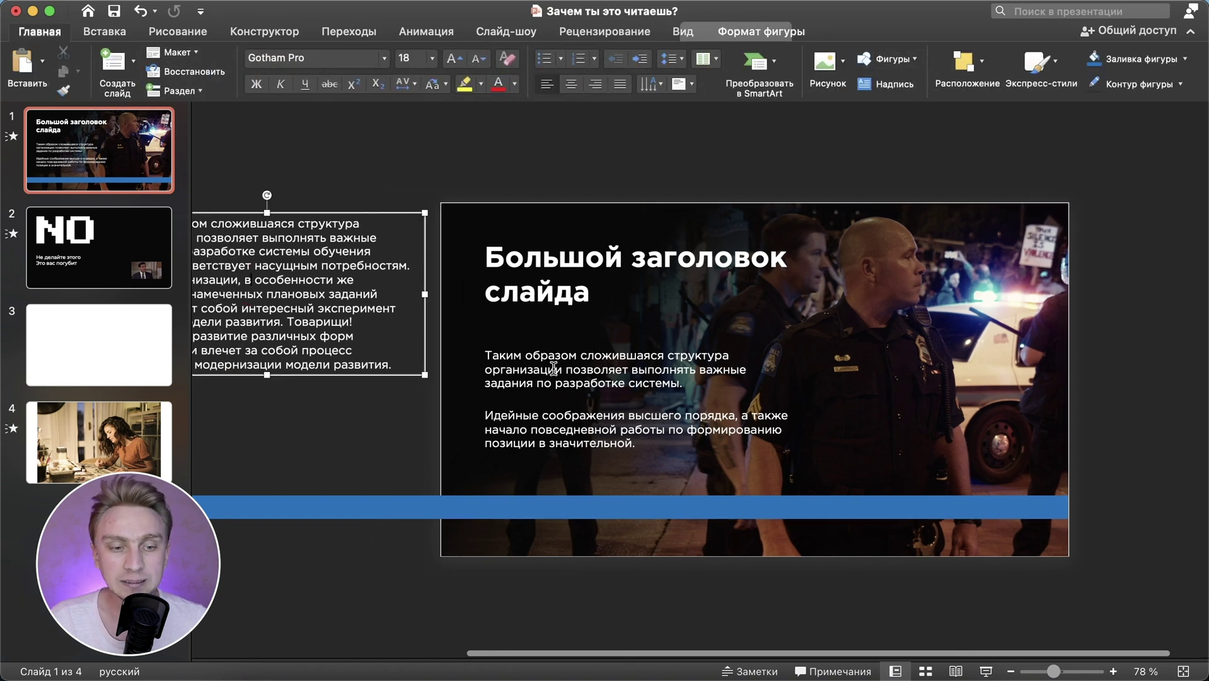
pyautogui.hscroll(-5, 334, 307)
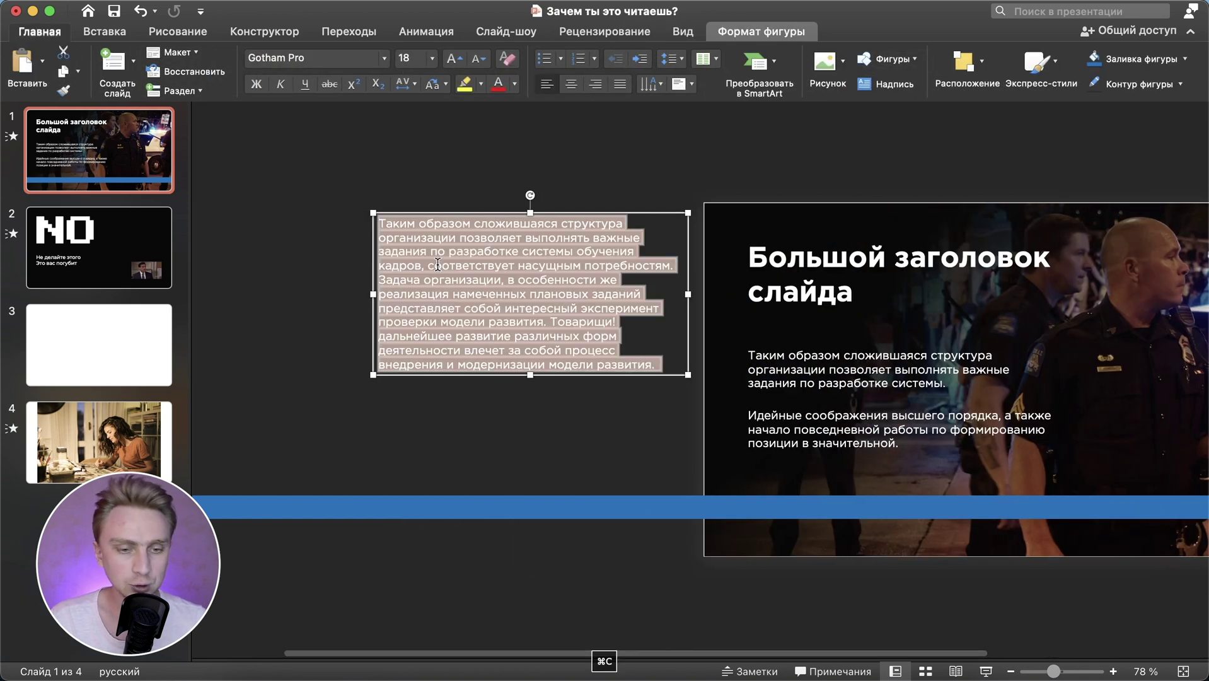
pyautogui.click(397, 506)
pyautogui.press('super+c')
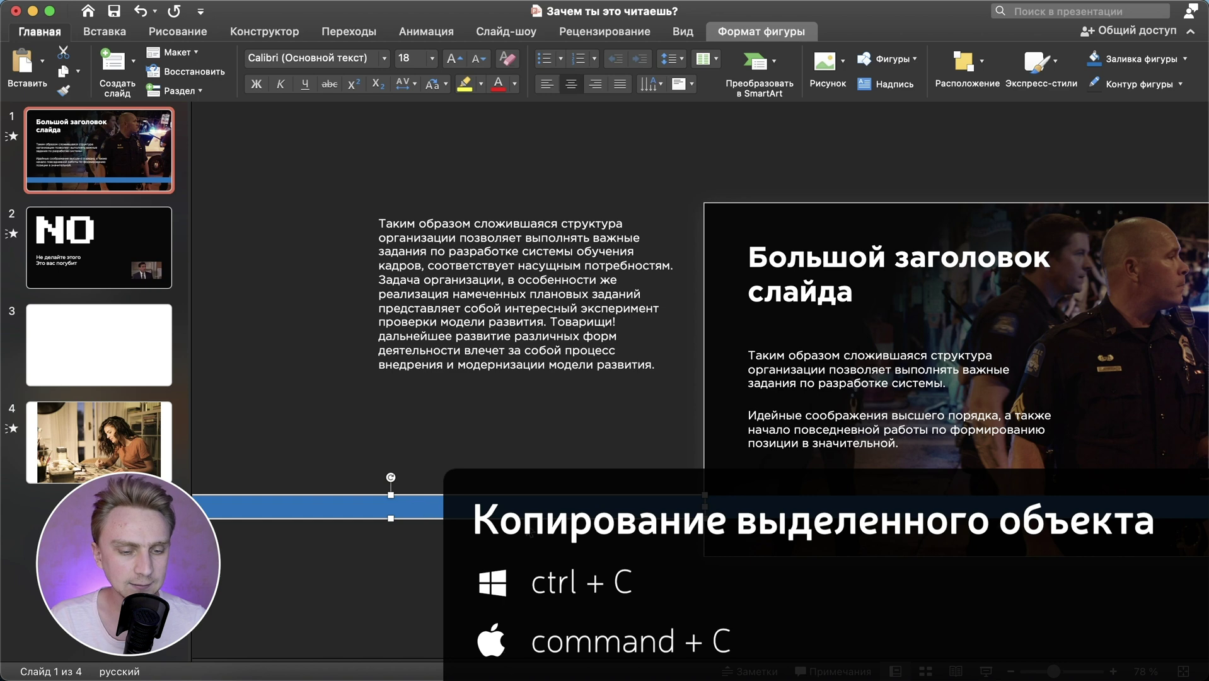
pyautogui.click(411, 509)
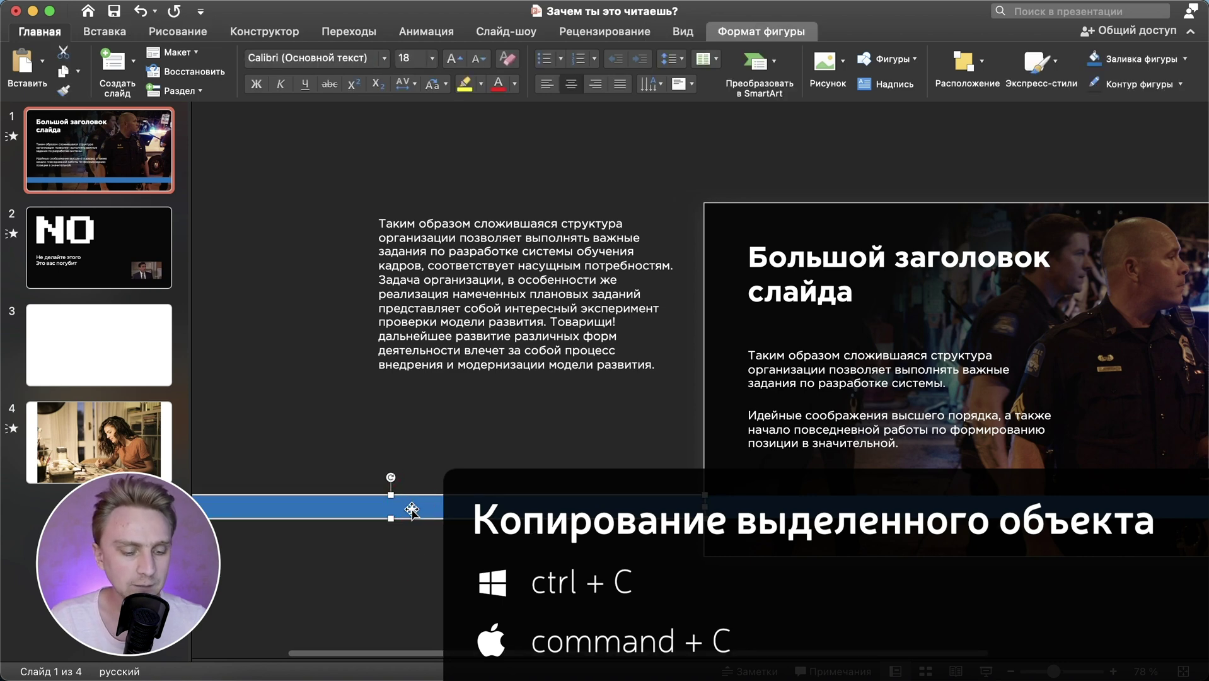
pyautogui.press('super+v')
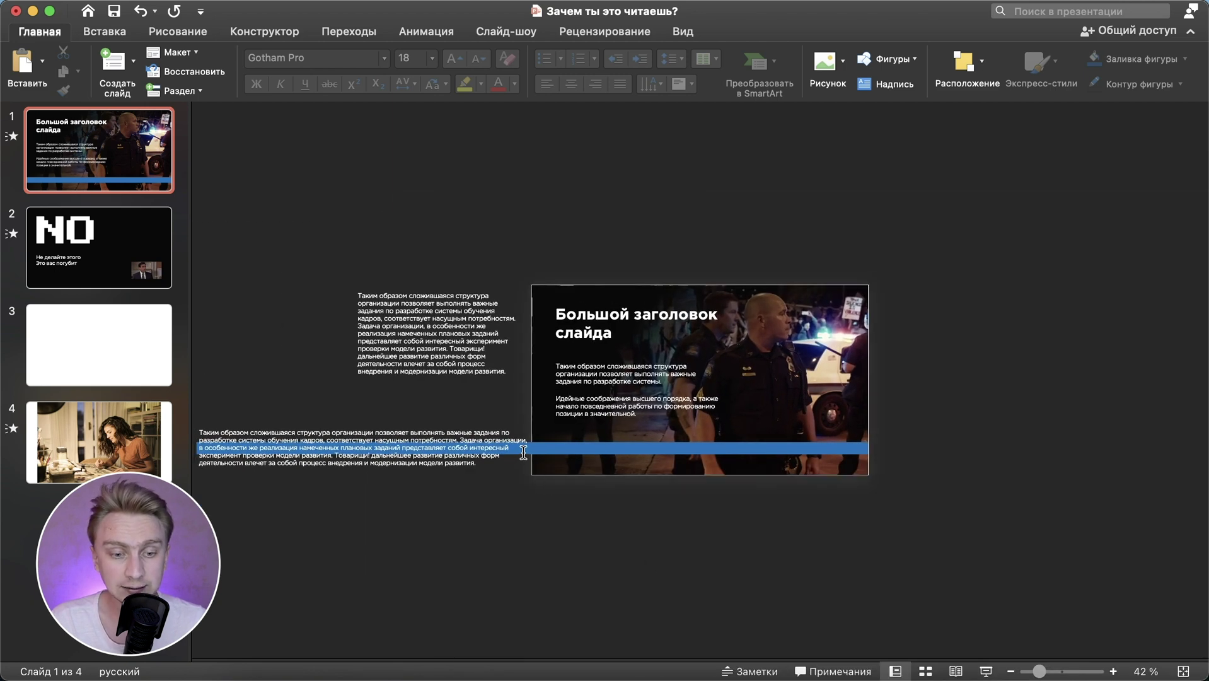
pyautogui.click(524, 452)
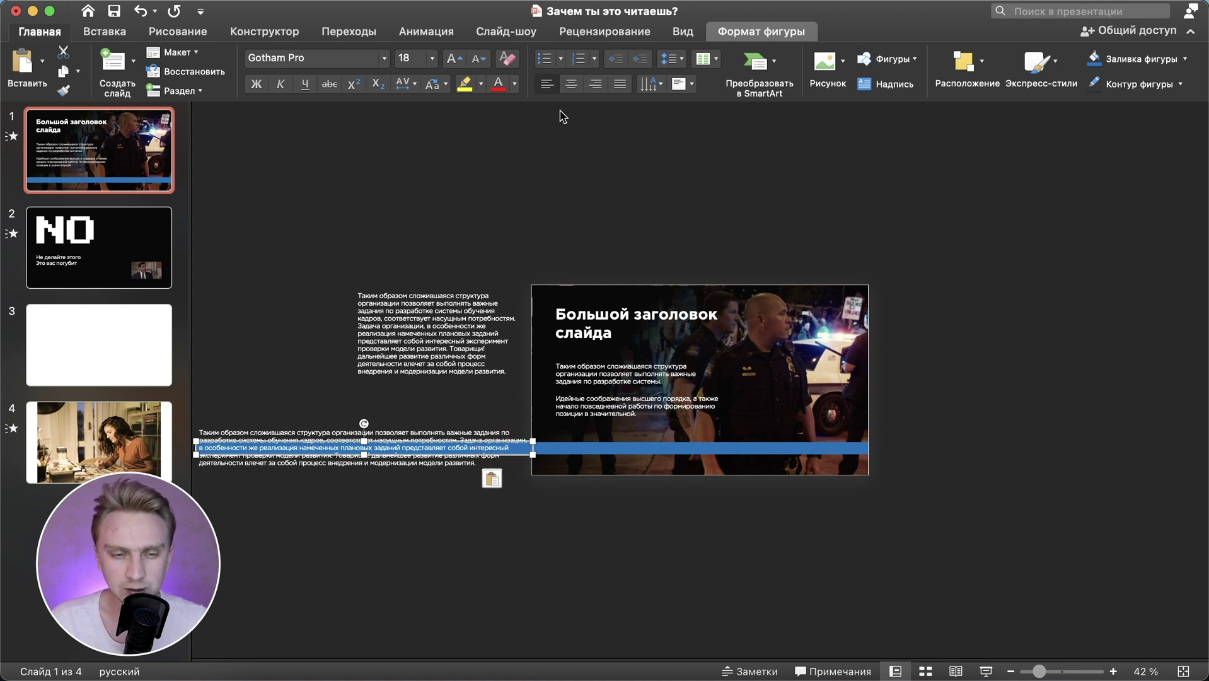
pyautogui.click(575, 88)
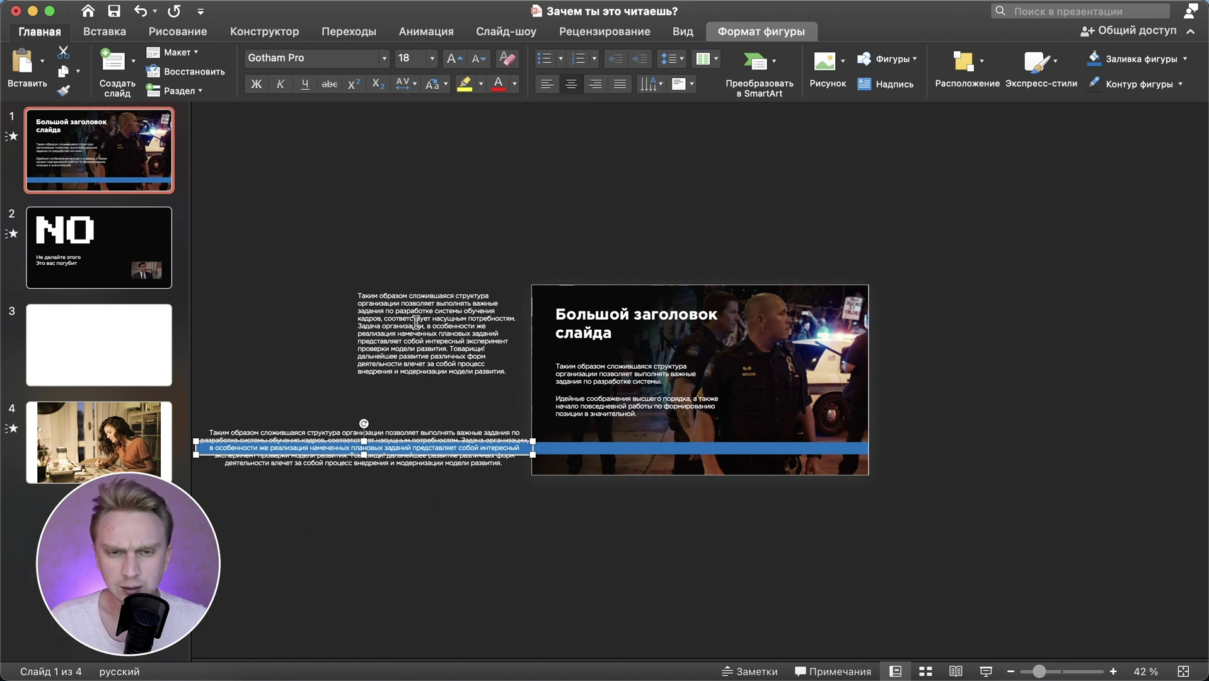
pyautogui.click(734, 33)
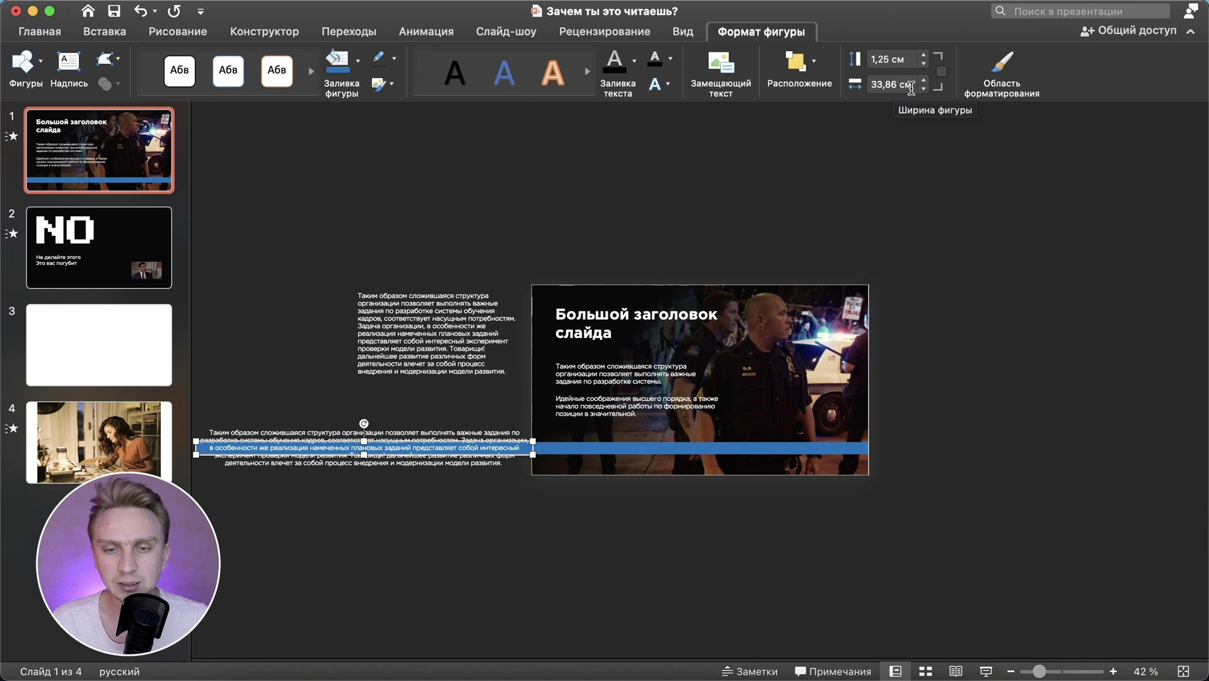
# Set the bar width to 160 cm and drag it left so its right end meets the slide.
pyautogui.click(911, 88)
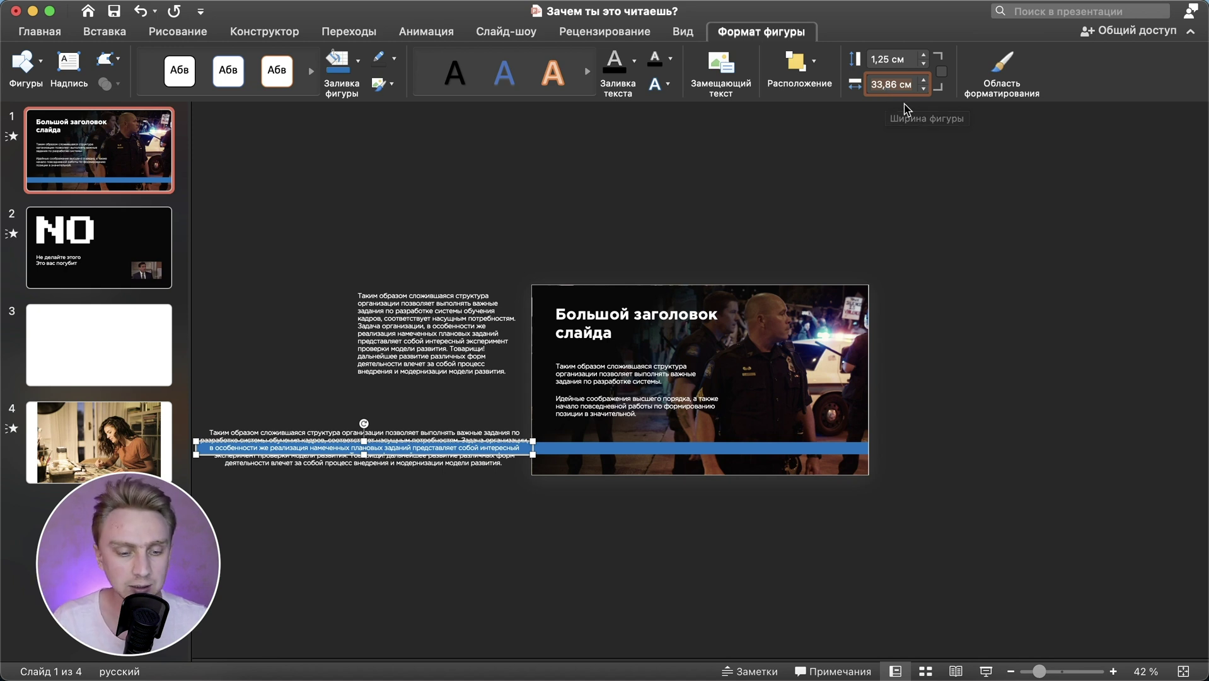
pyautogui.write('10')
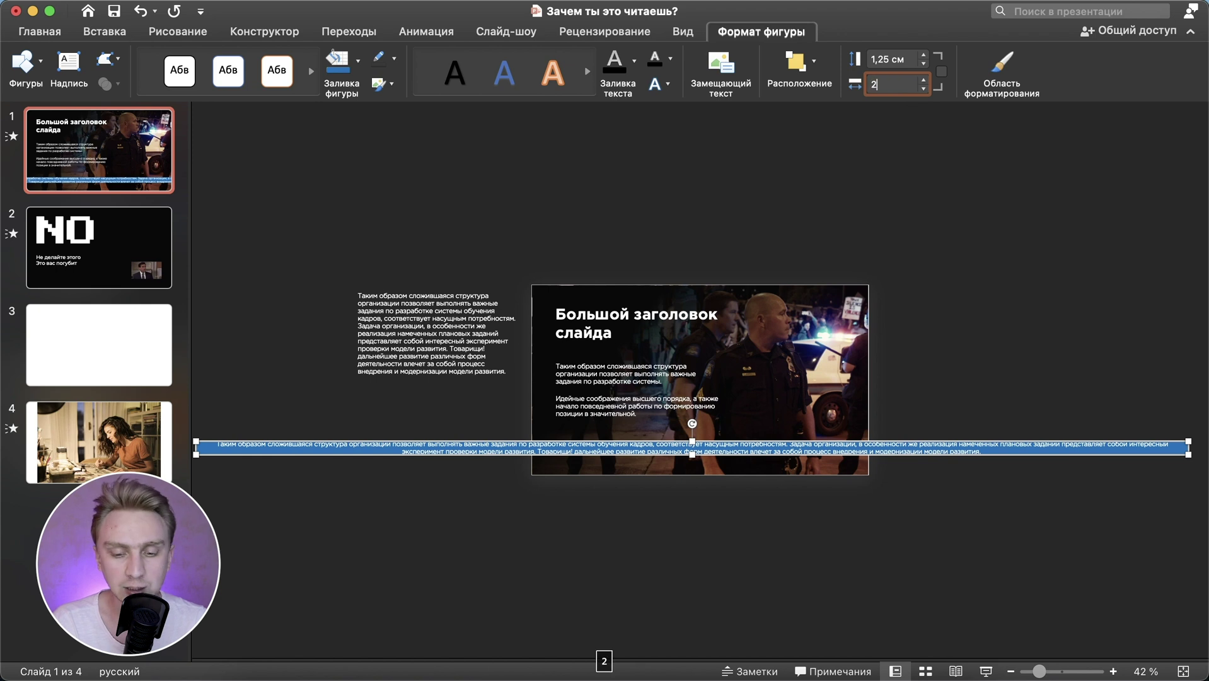
pyautogui.press('Return')
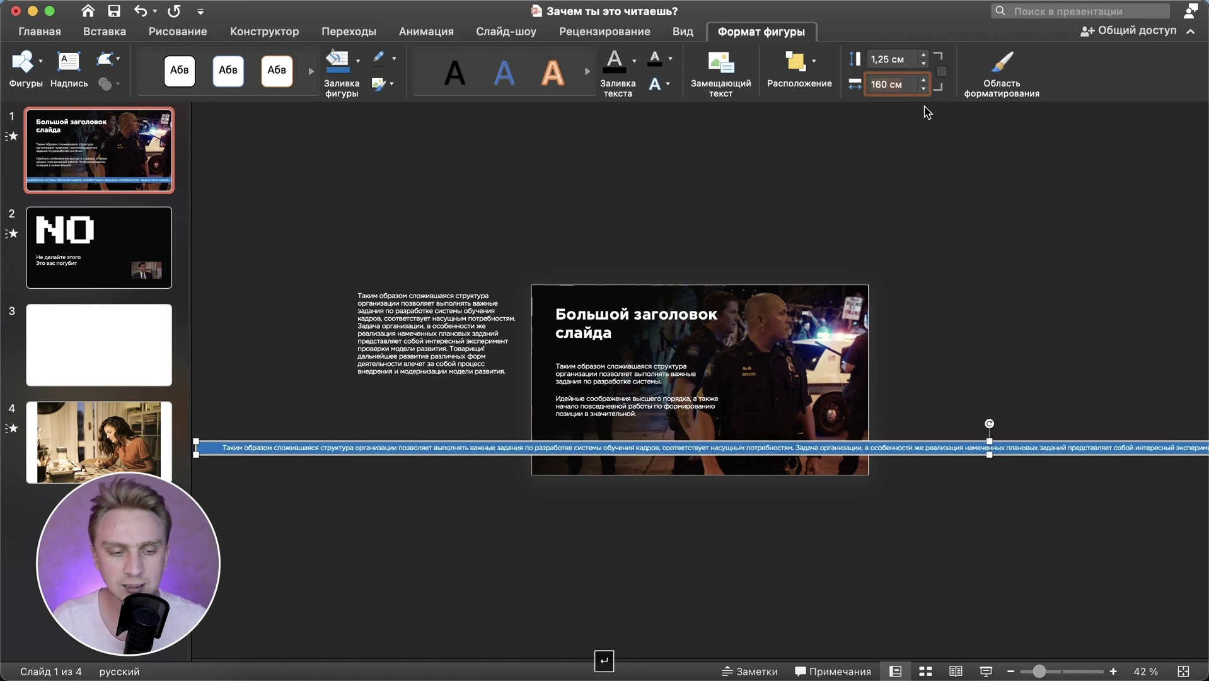
pyautogui.moveTo(1188, 454); pyautogui.dragTo(504, 453)
pyautogui.click(589, 518)
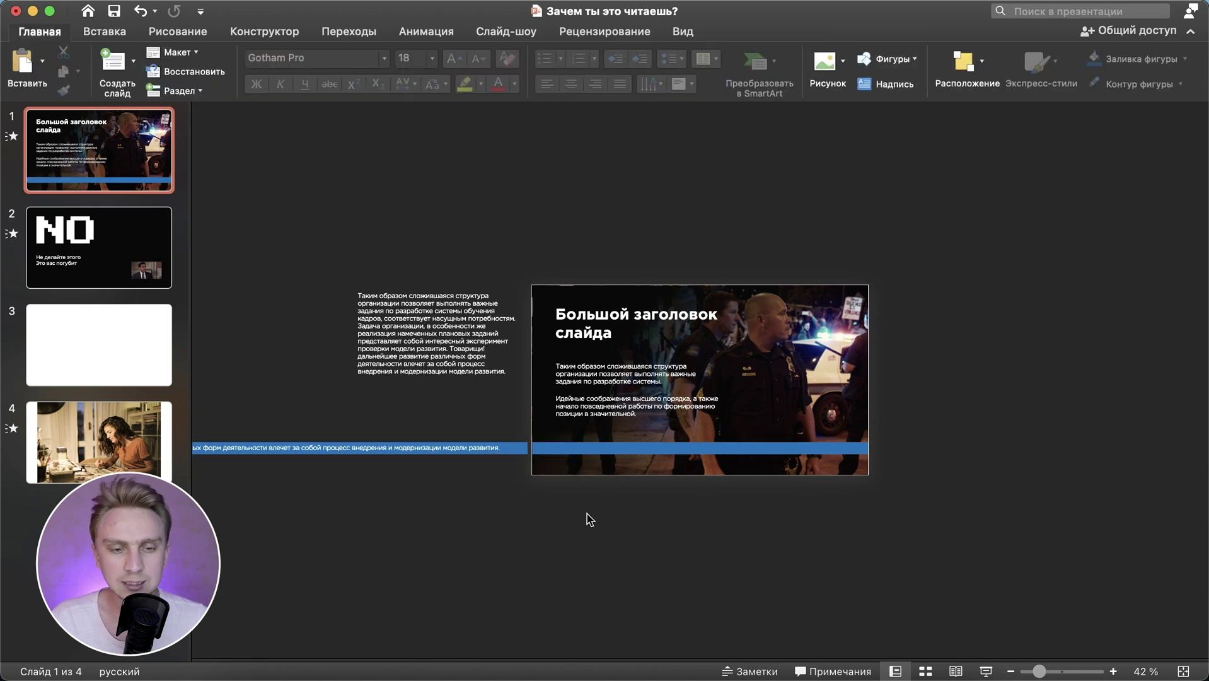
# Apply the Вылет (Fly In) animation to the long blue text strip.
pyautogui.click(486, 449)
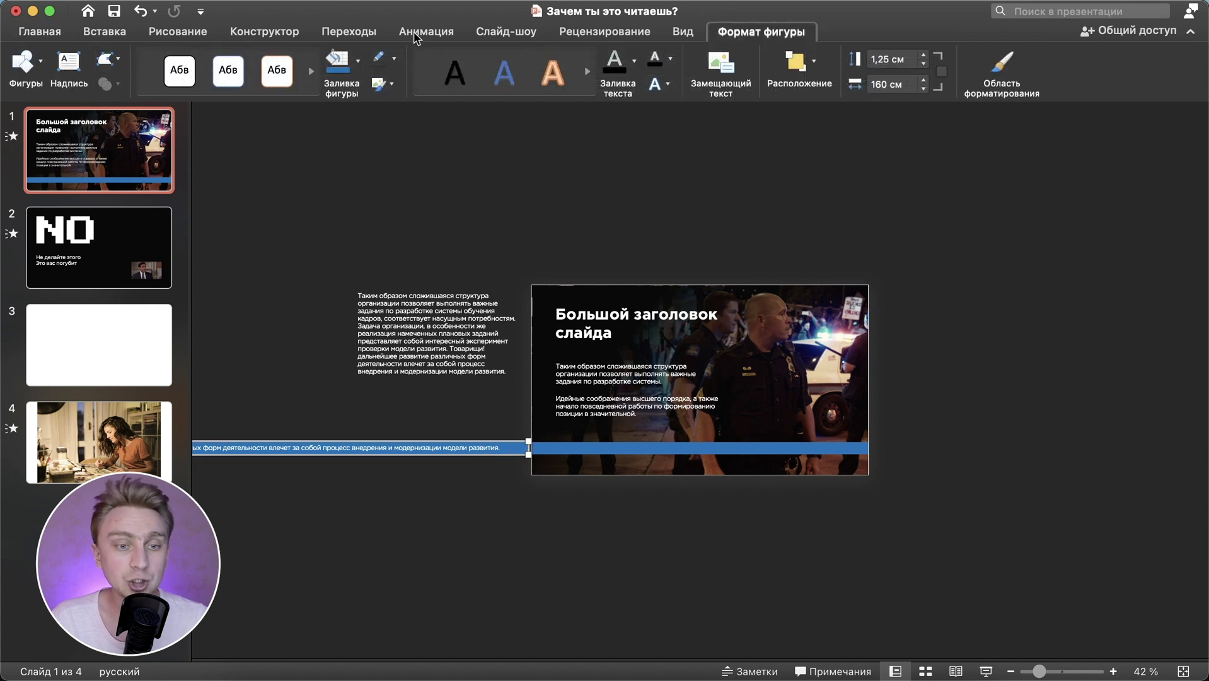
pyautogui.click(429, 31)
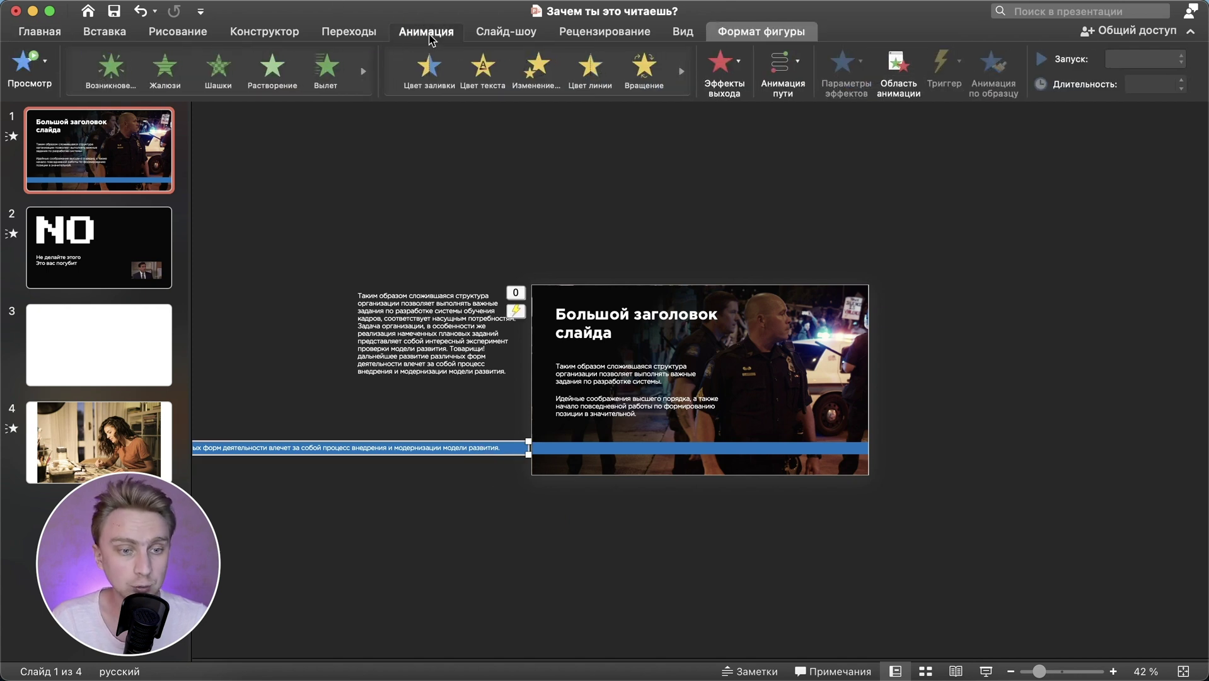
pyautogui.click(327, 70)
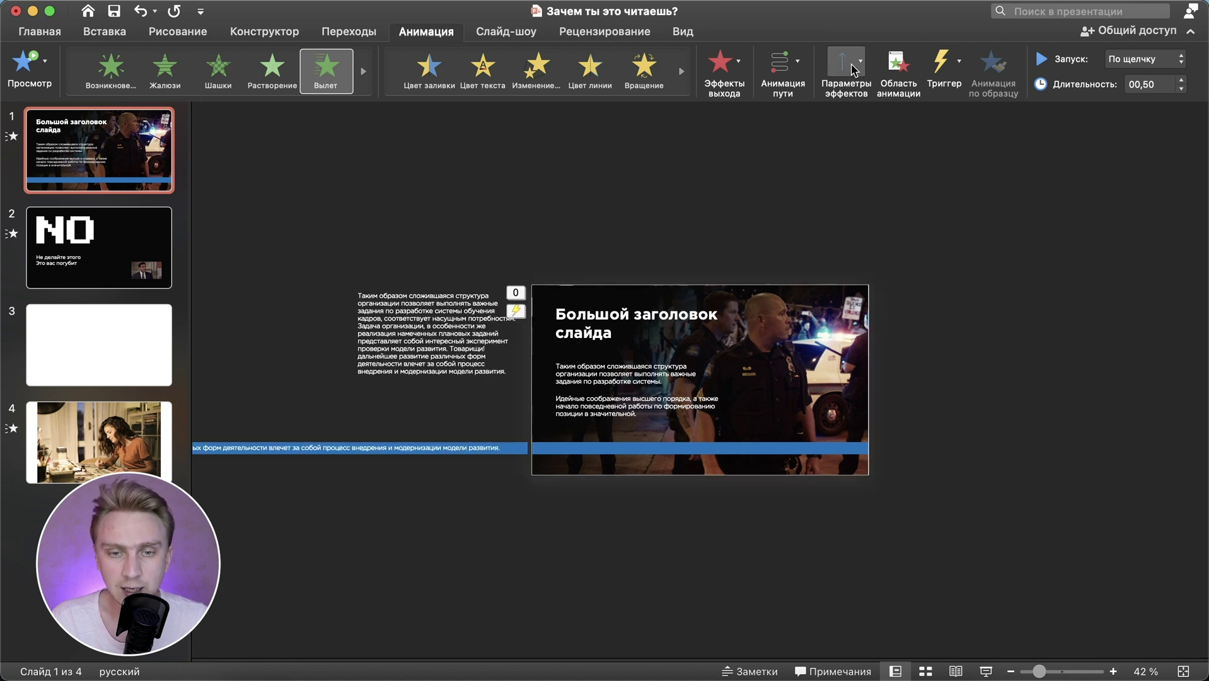
pyautogui.click(854, 69)
pyautogui.click(854, 69)
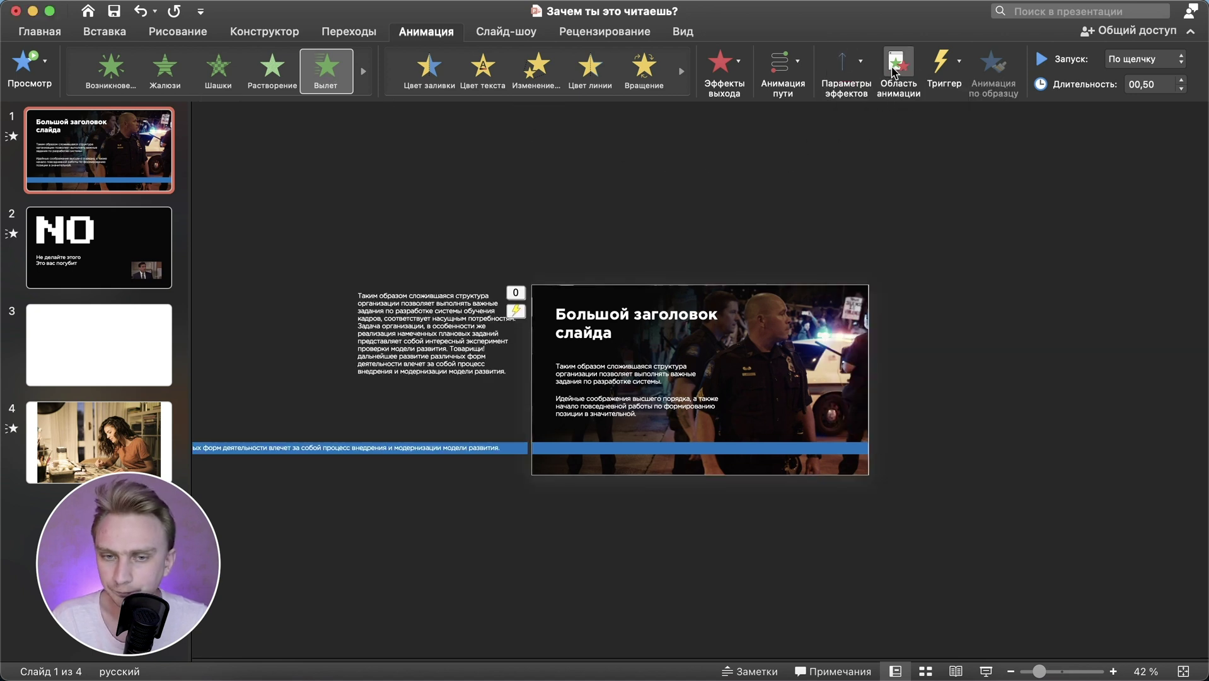
# Set the fly-in to start С предыдущим, last 60 seconds, and repeat До окончания слайда.
pyautogui.click(898, 63)
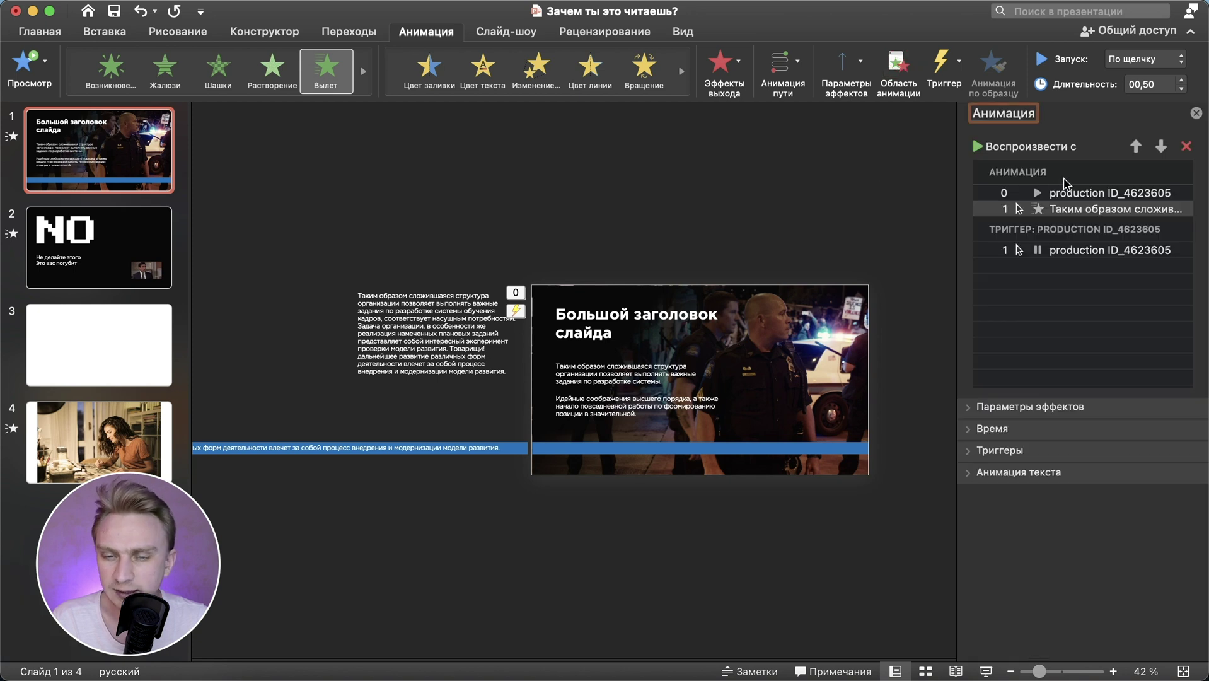
pyautogui.click(1080, 191)
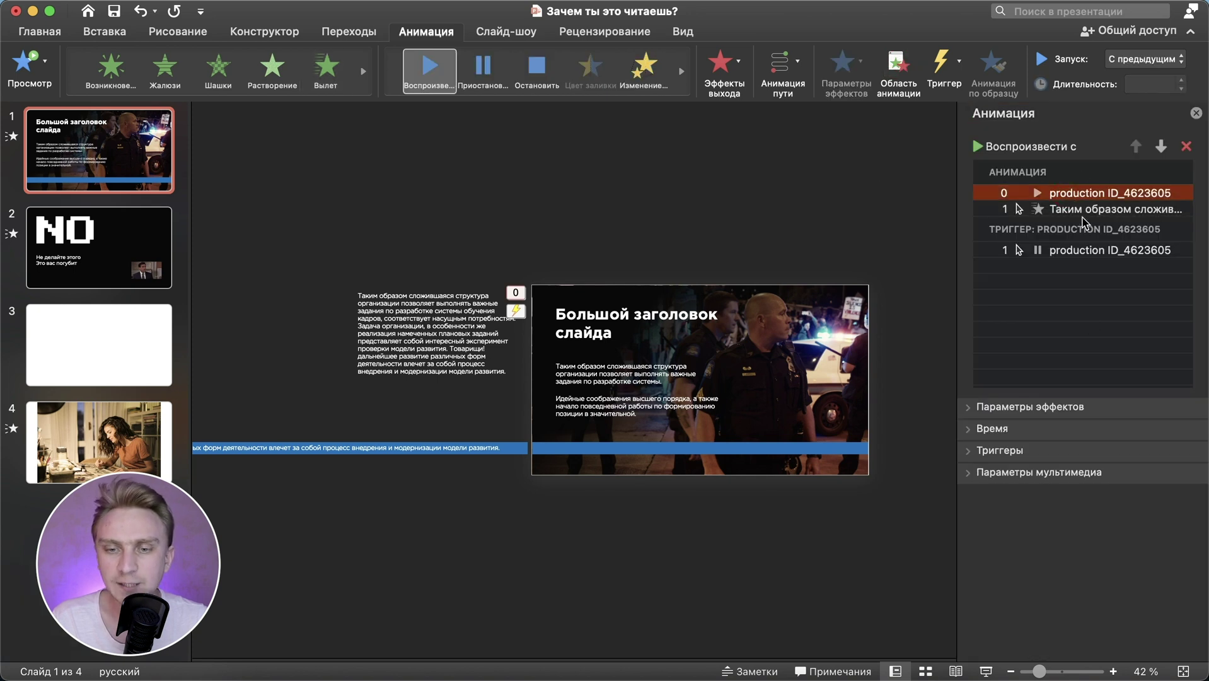
pyautogui.click(1060, 210)
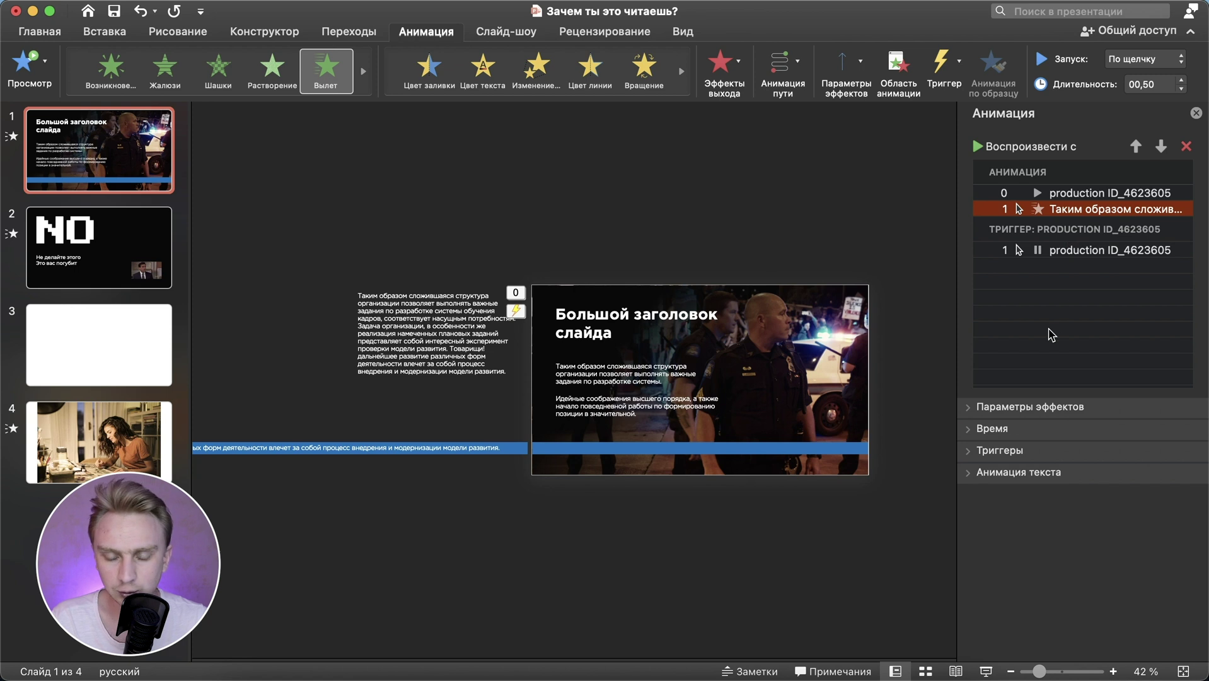
pyautogui.click(1008, 408)
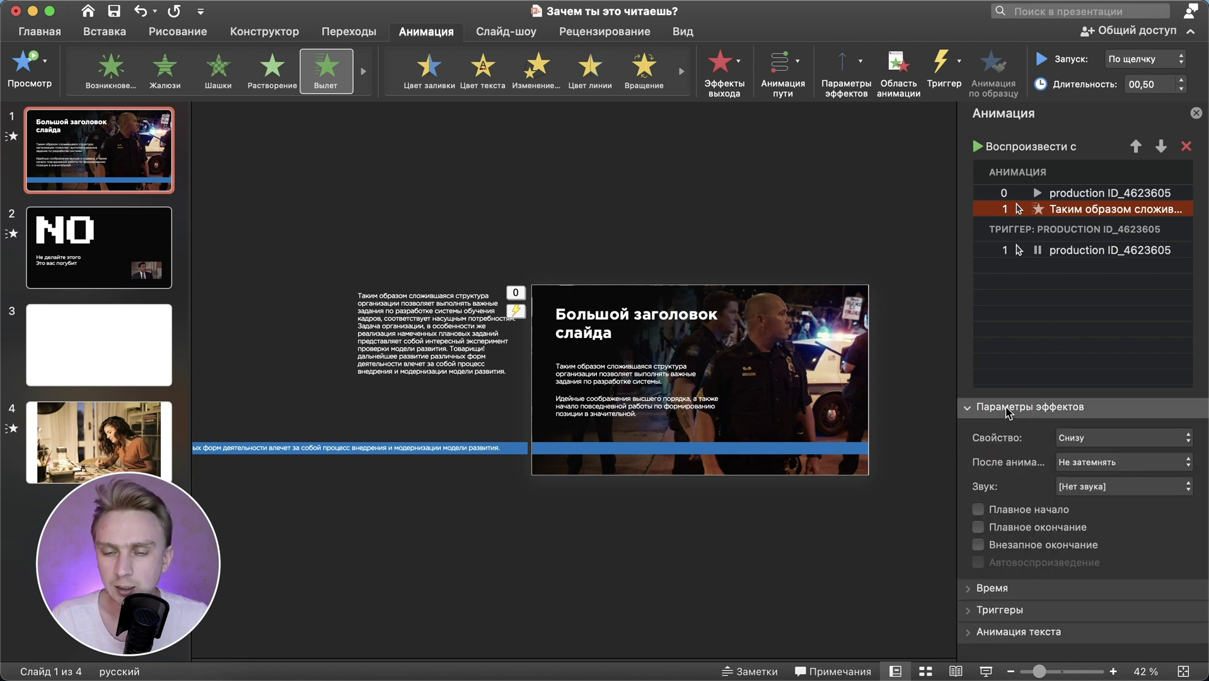
pyautogui.click(1008, 408)
pyautogui.click(1010, 428)
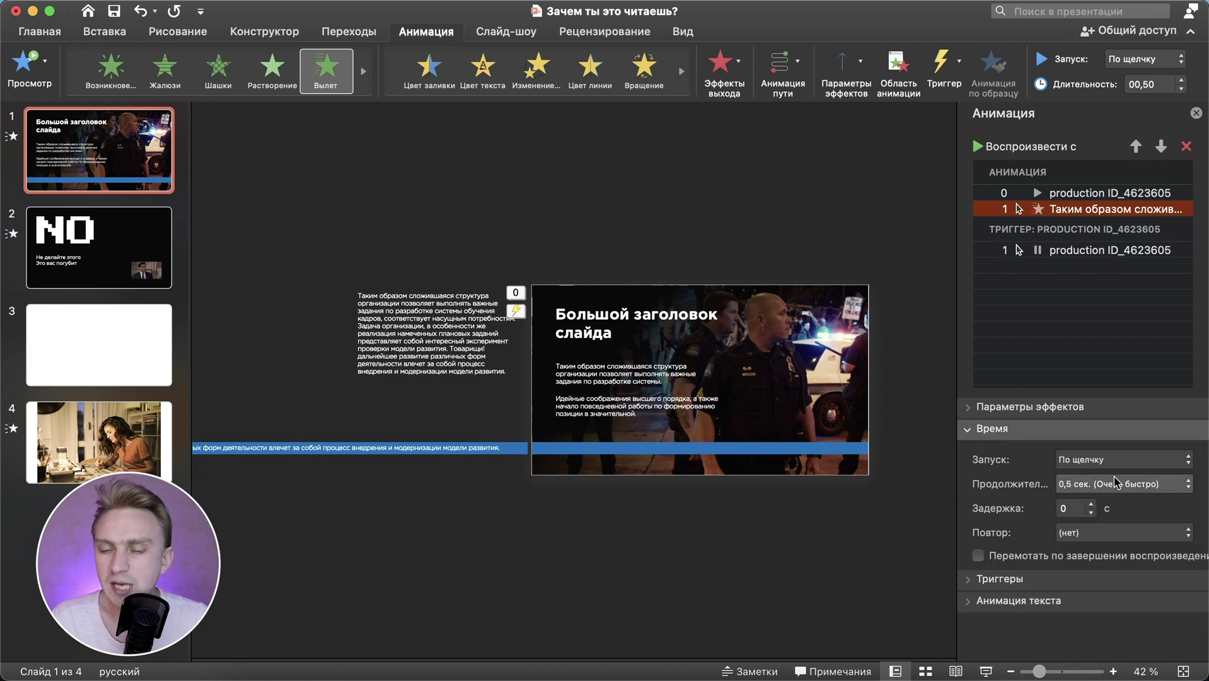
pyautogui.click(1106, 460)
pyautogui.click(1091, 481)
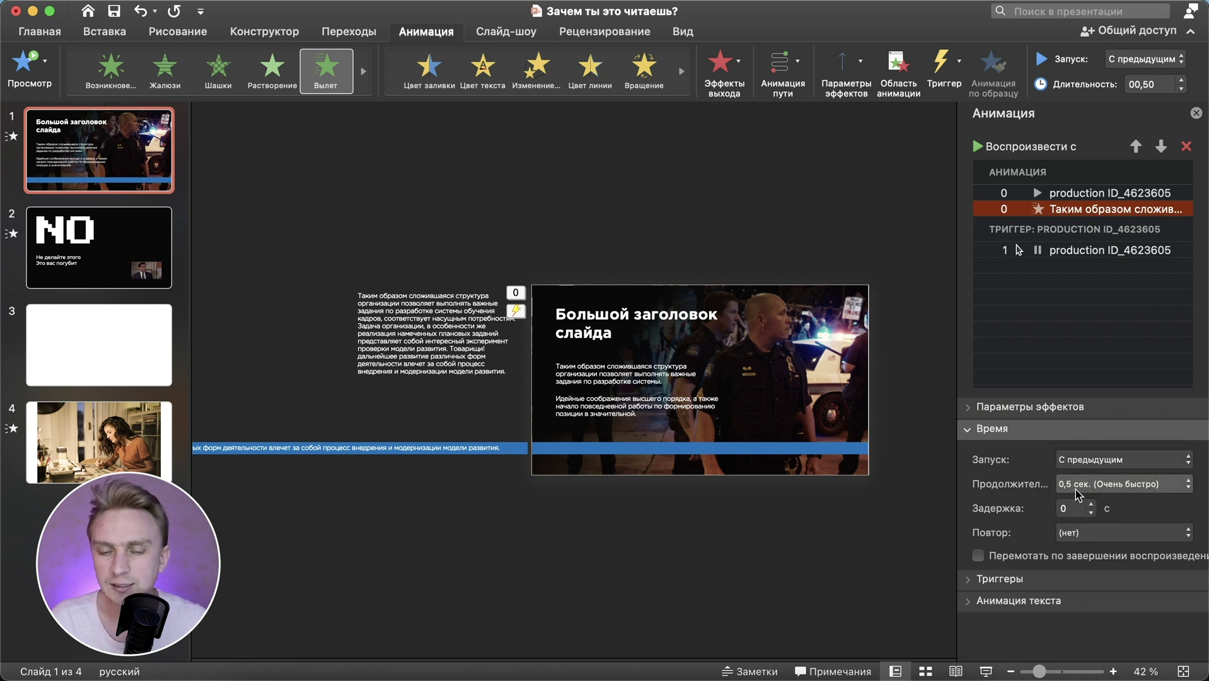
pyautogui.click(1078, 485)
pyautogui.write('60')
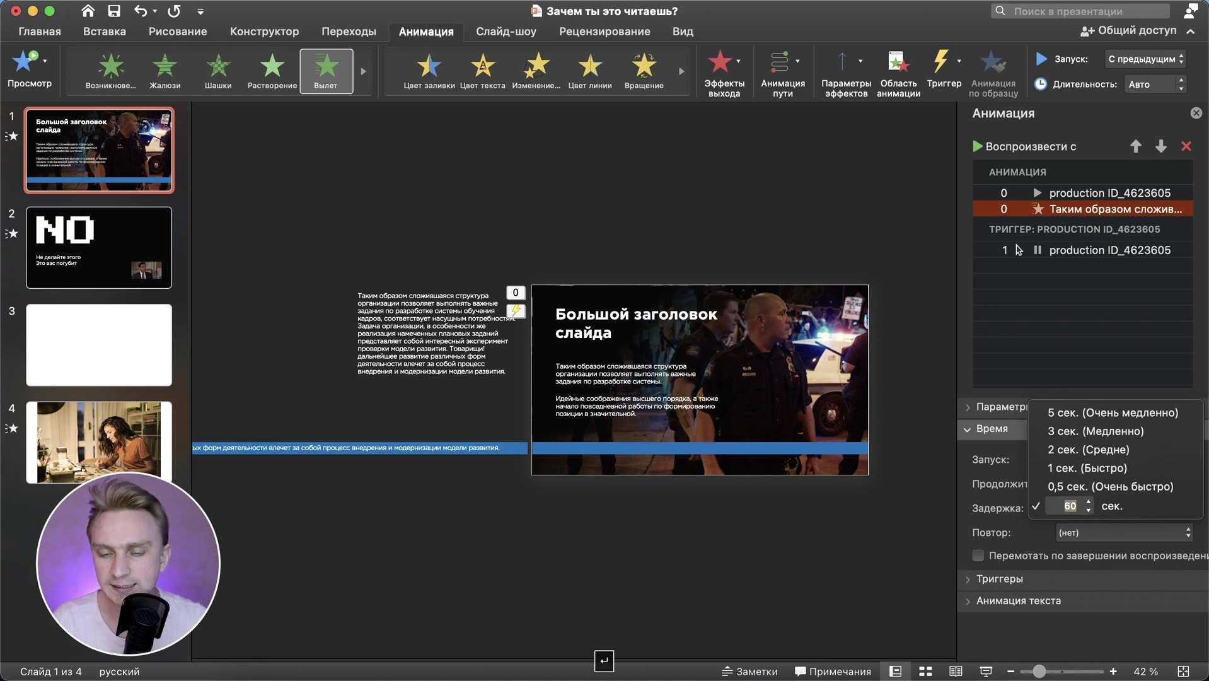
pyautogui.press('Return')
pyautogui.click(1069, 533)
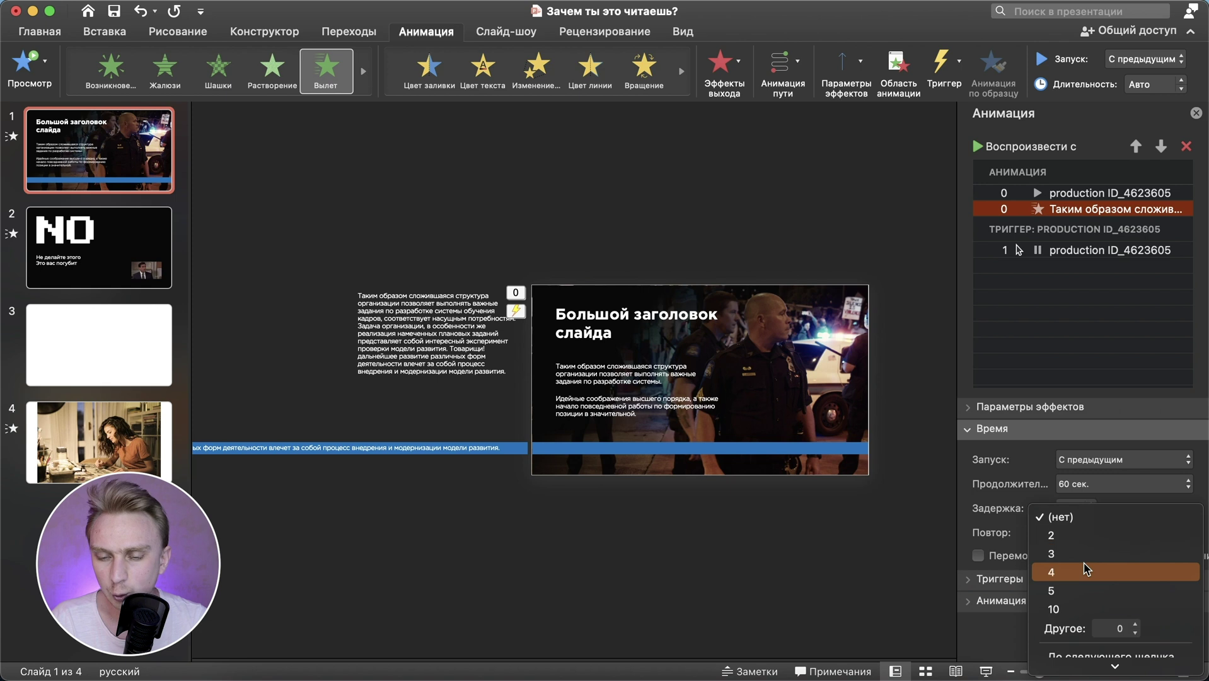
pyautogui.click(1092, 663)
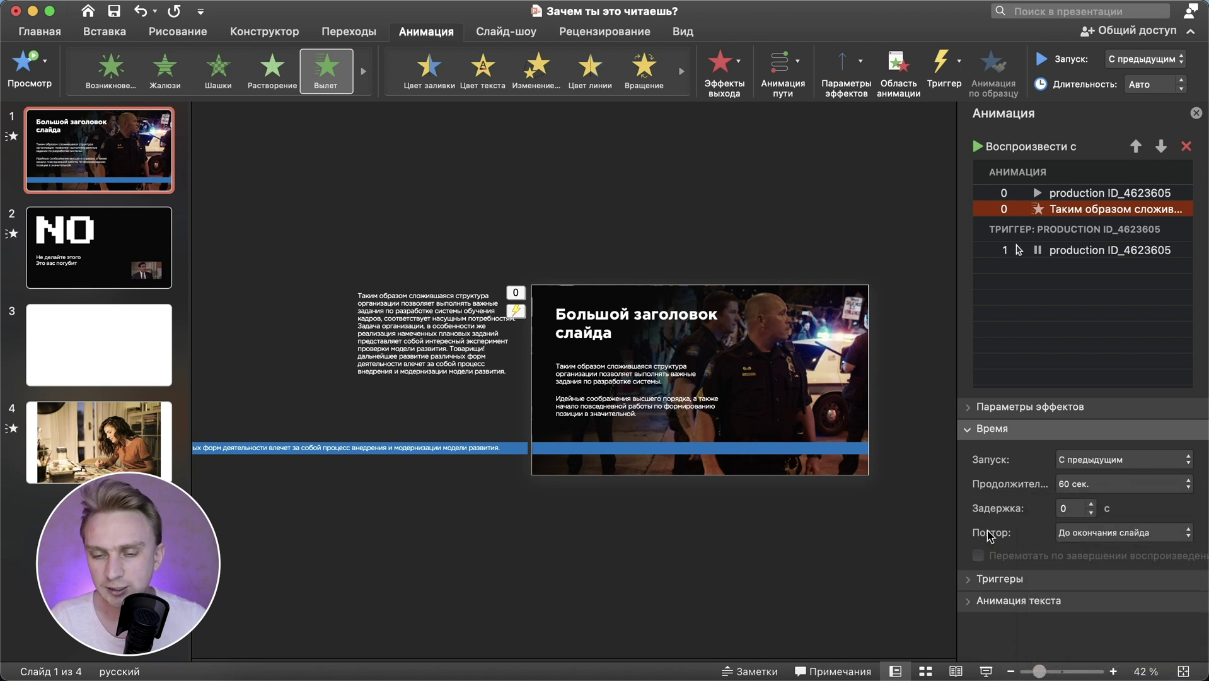
# Make the strip fly in from the right (Справа) and preview the slide show.
pyautogui.click(1014, 408)
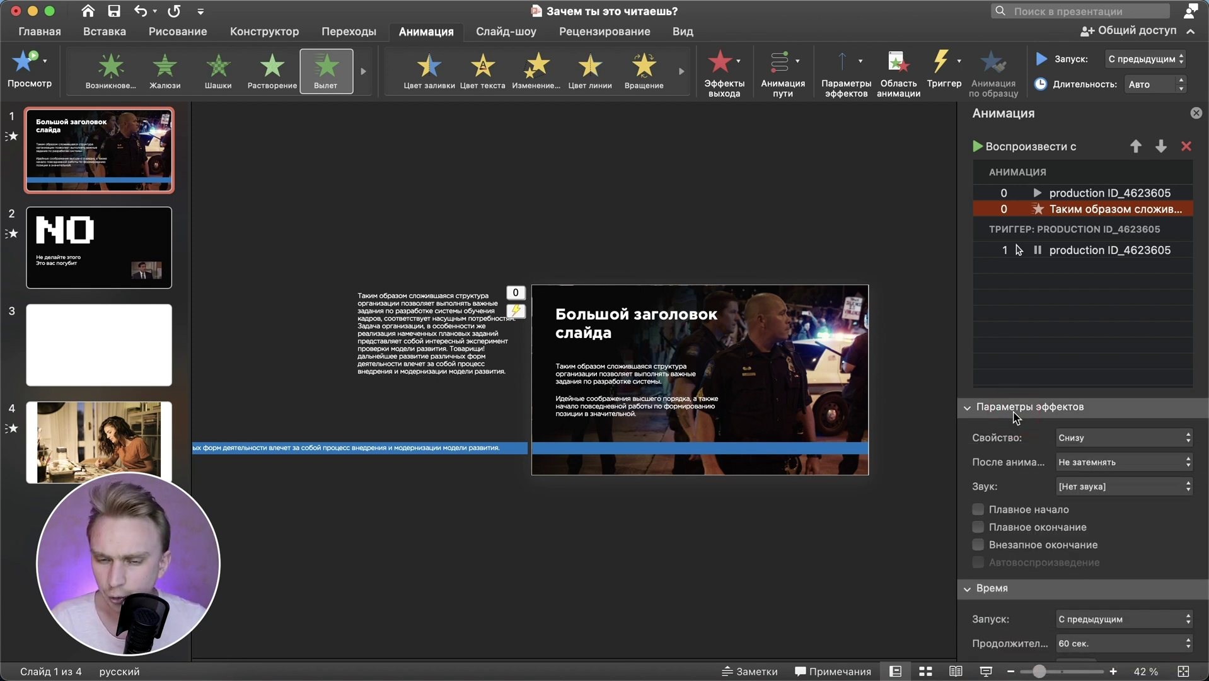
pyautogui.click(1086, 439)
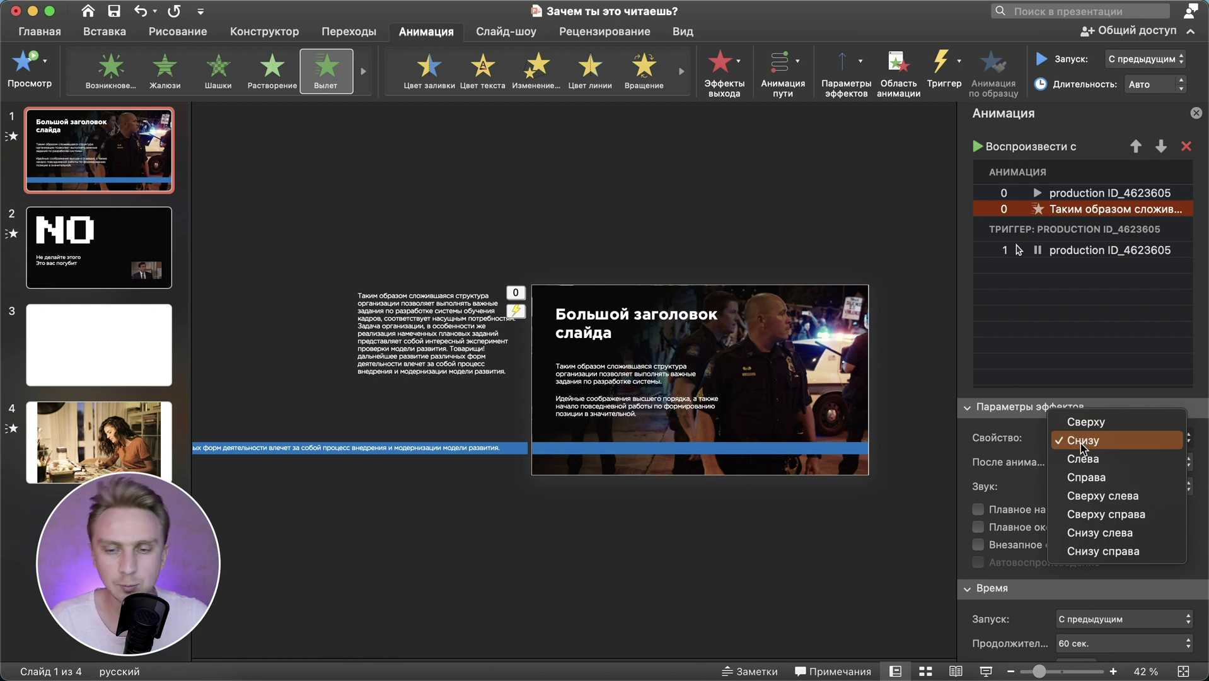
pyautogui.click(1097, 479)
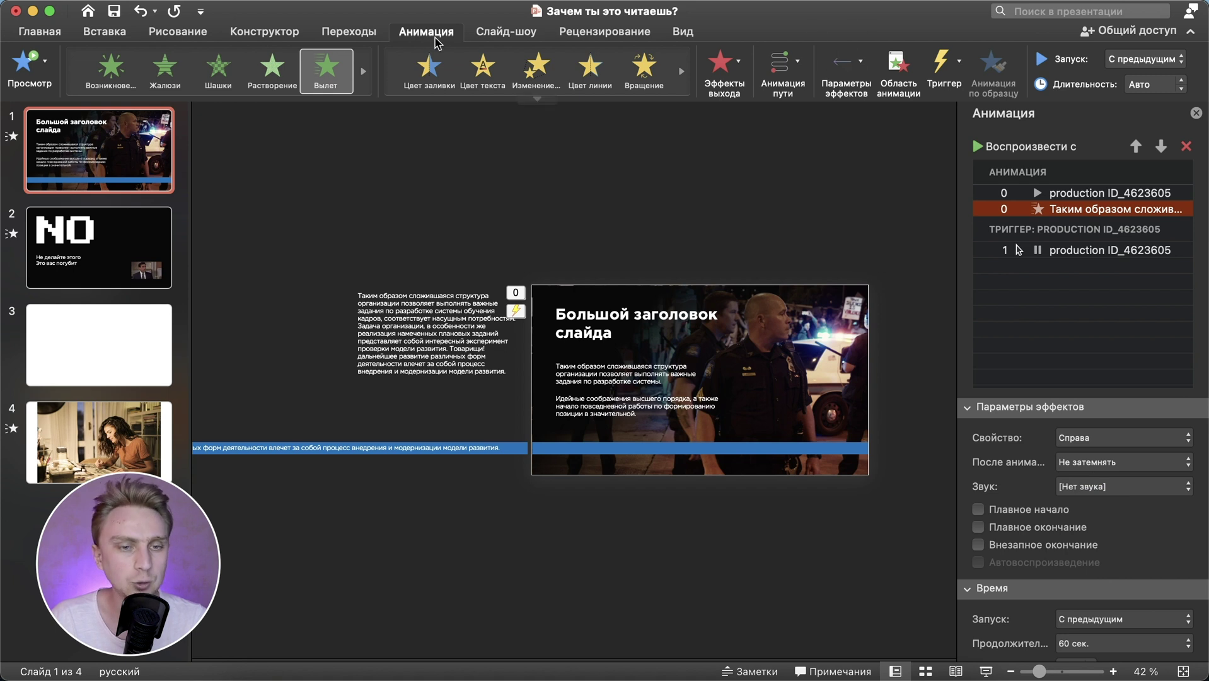
pyautogui.click(501, 31)
pyautogui.click(127, 63)
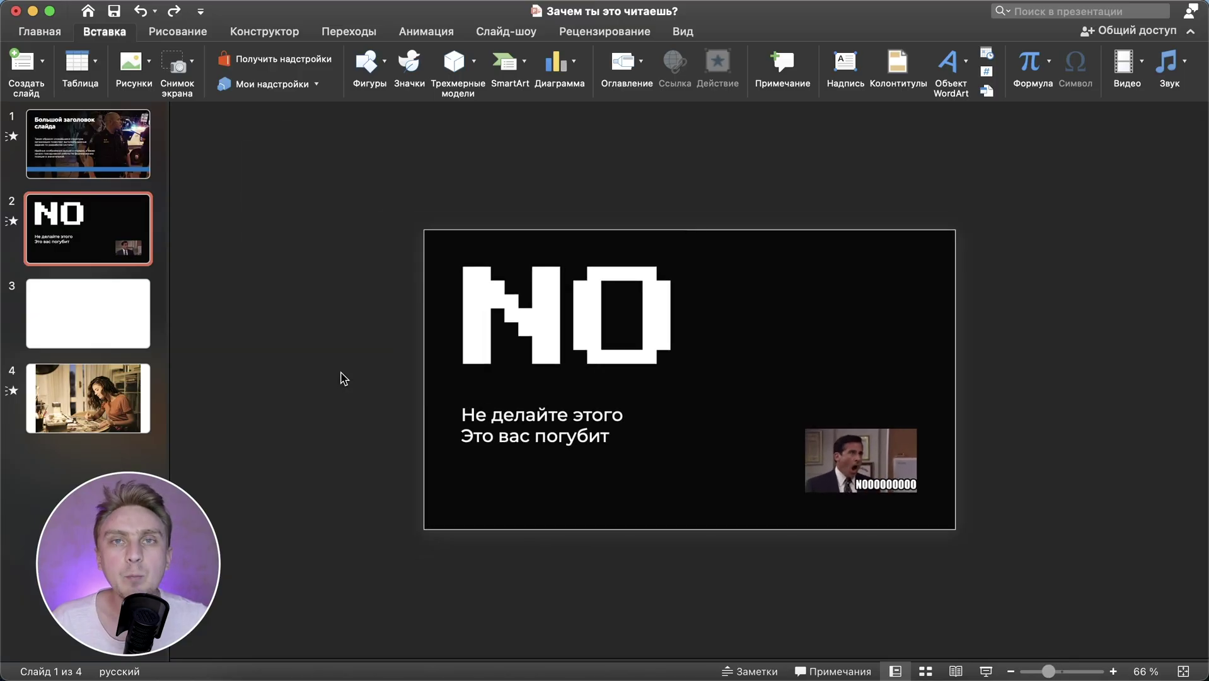
pyautogui.scroll(3, 343, 377)
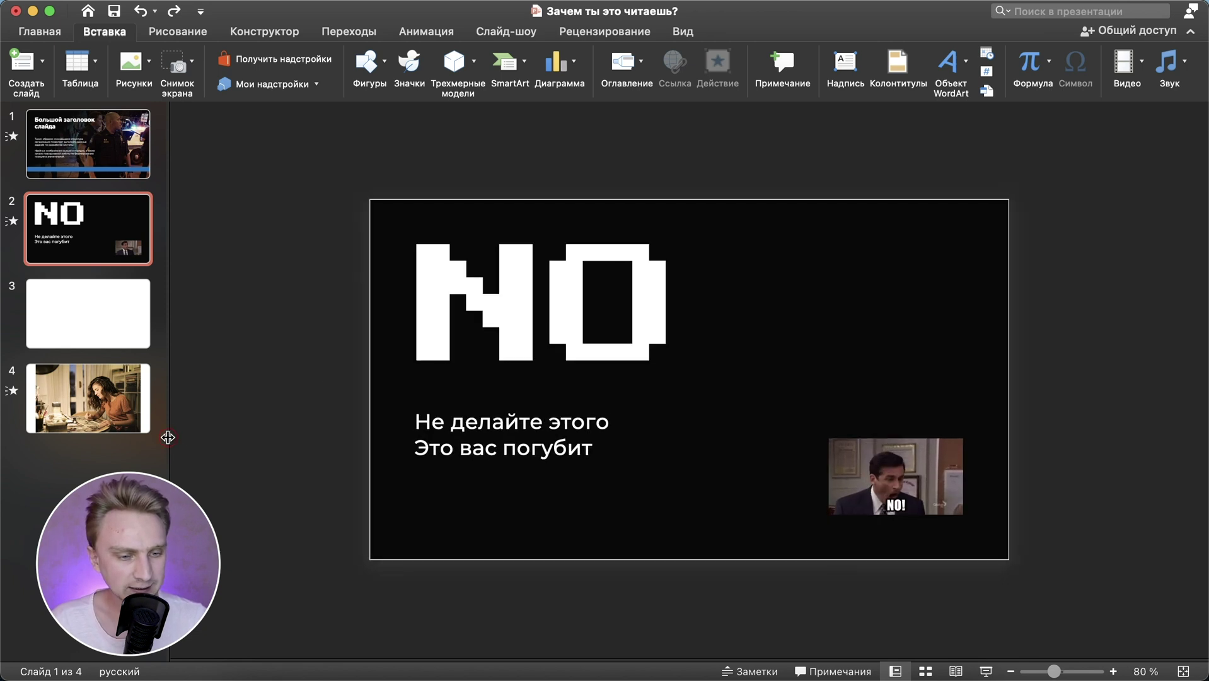
# Hide the thumbnail pane and add a wide text box reading NO below the subtitle.
pyautogui.moveTo(168, 437); pyautogui.dragTo(26, 435)
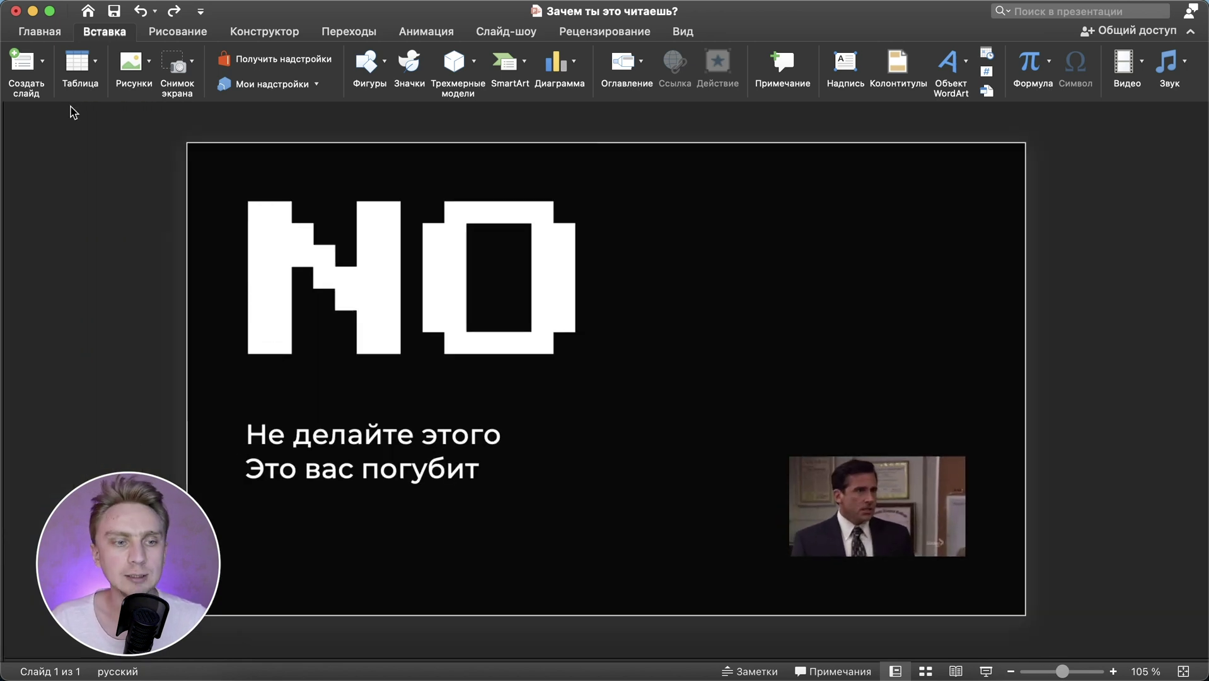
pyautogui.click(109, 36)
pyautogui.click(110, 36)
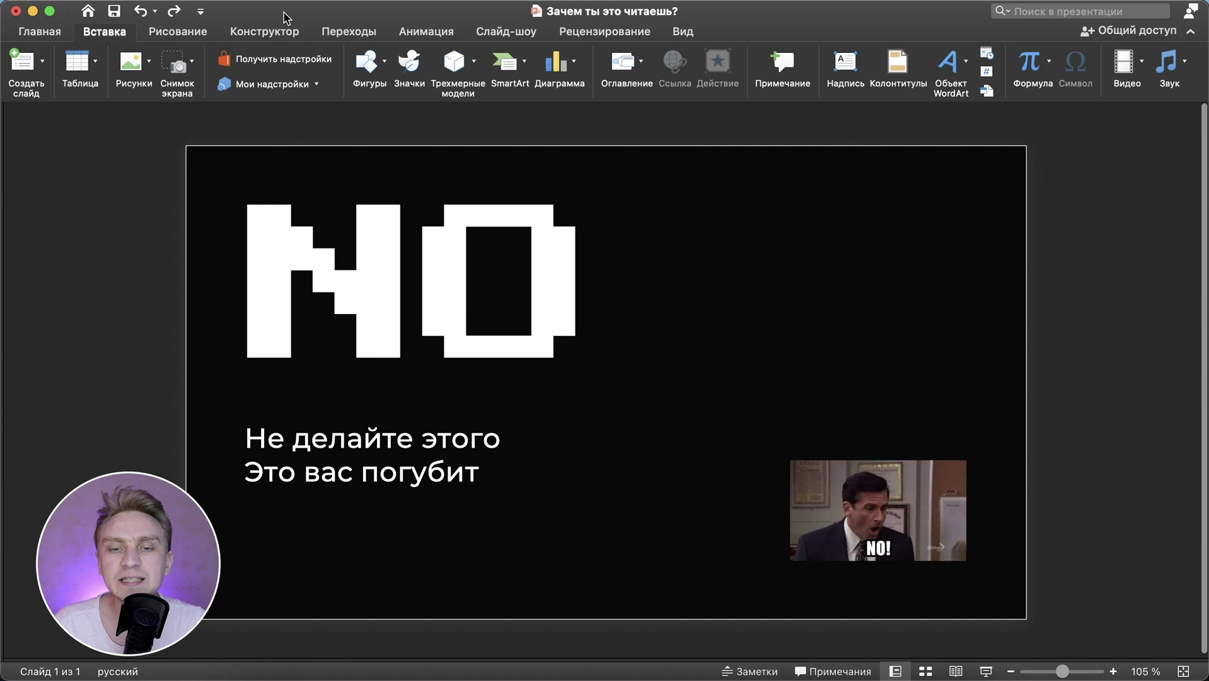
pyautogui.click(845, 62)
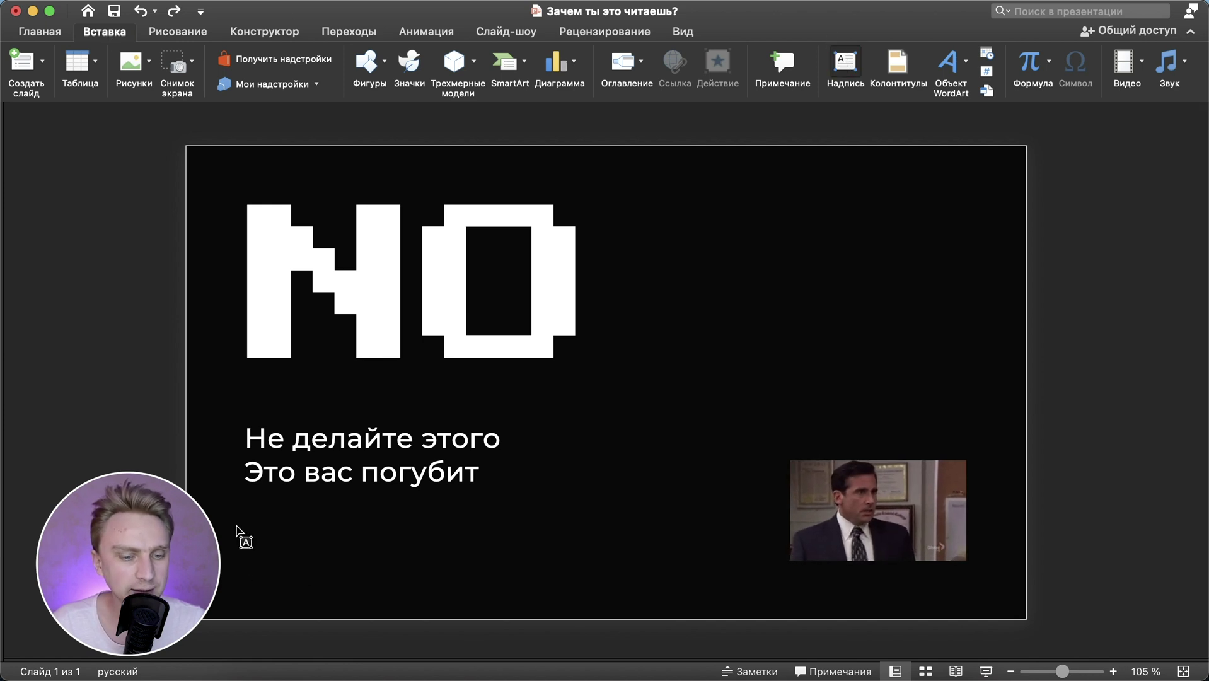
pyautogui.moveTo(237, 524); pyautogui.dragTo(723, 561)
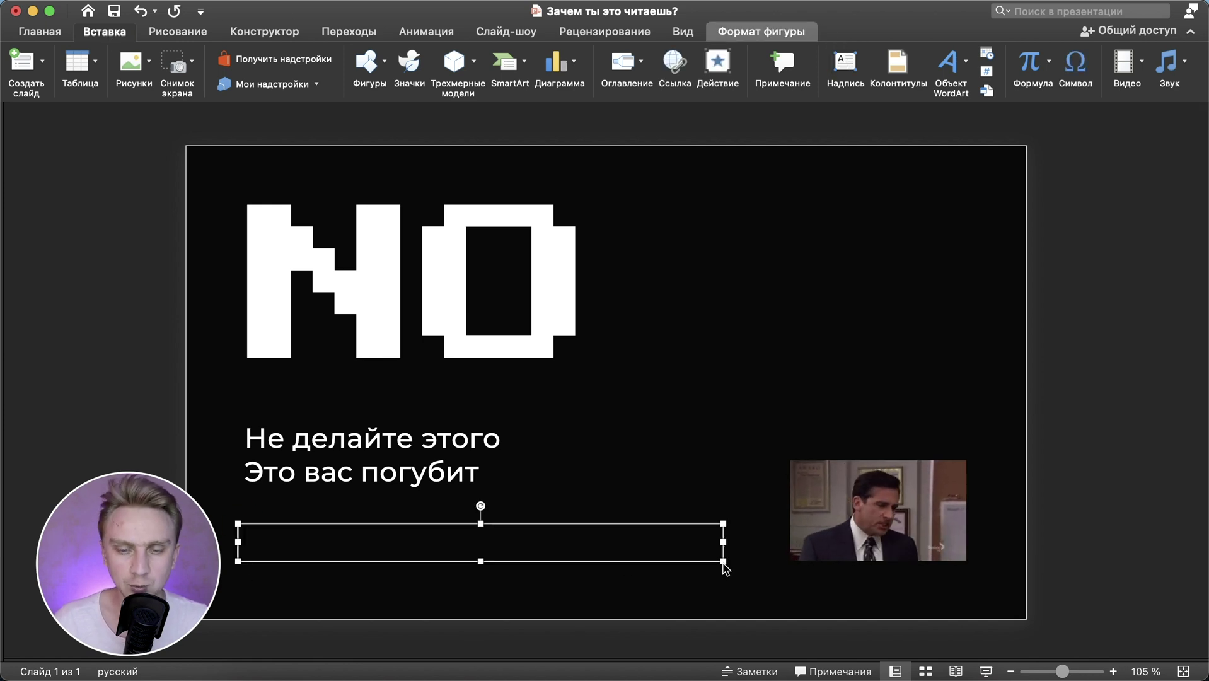
pyautogui.write('NO')
# Format the NO text white in Gotham Pro Regular, slightly smaller, and copy it.
pyautogui.press('super+a')
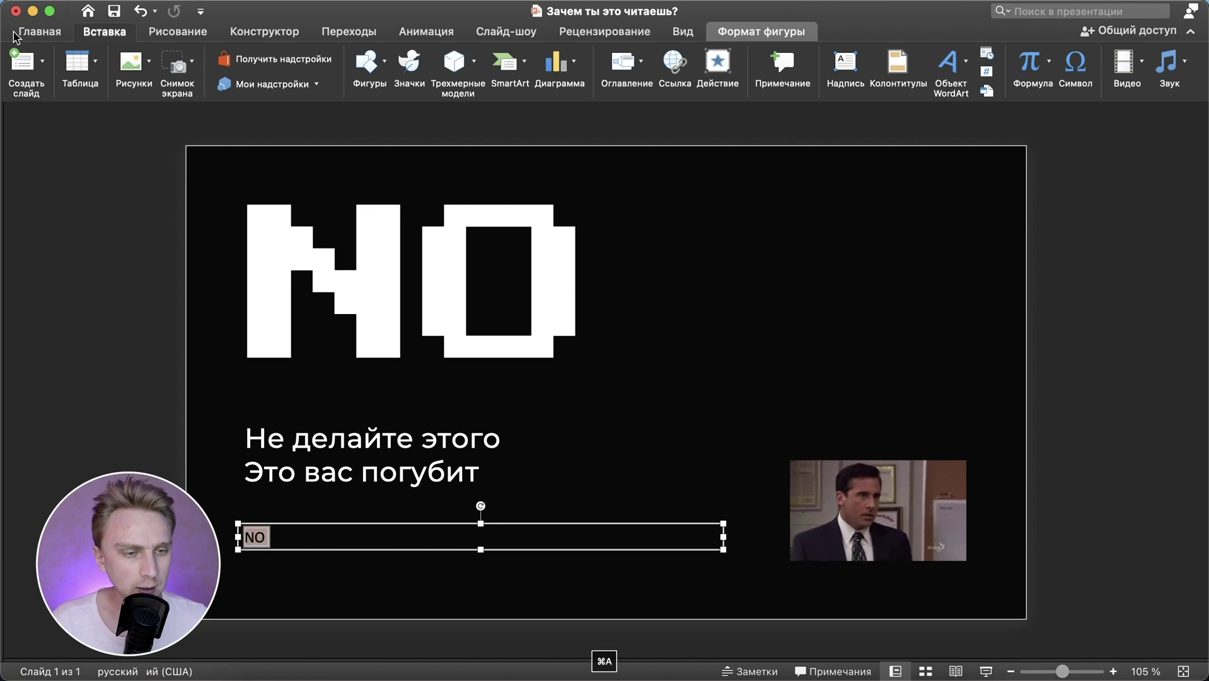
pyautogui.click(16, 34)
pyautogui.click(515, 85)
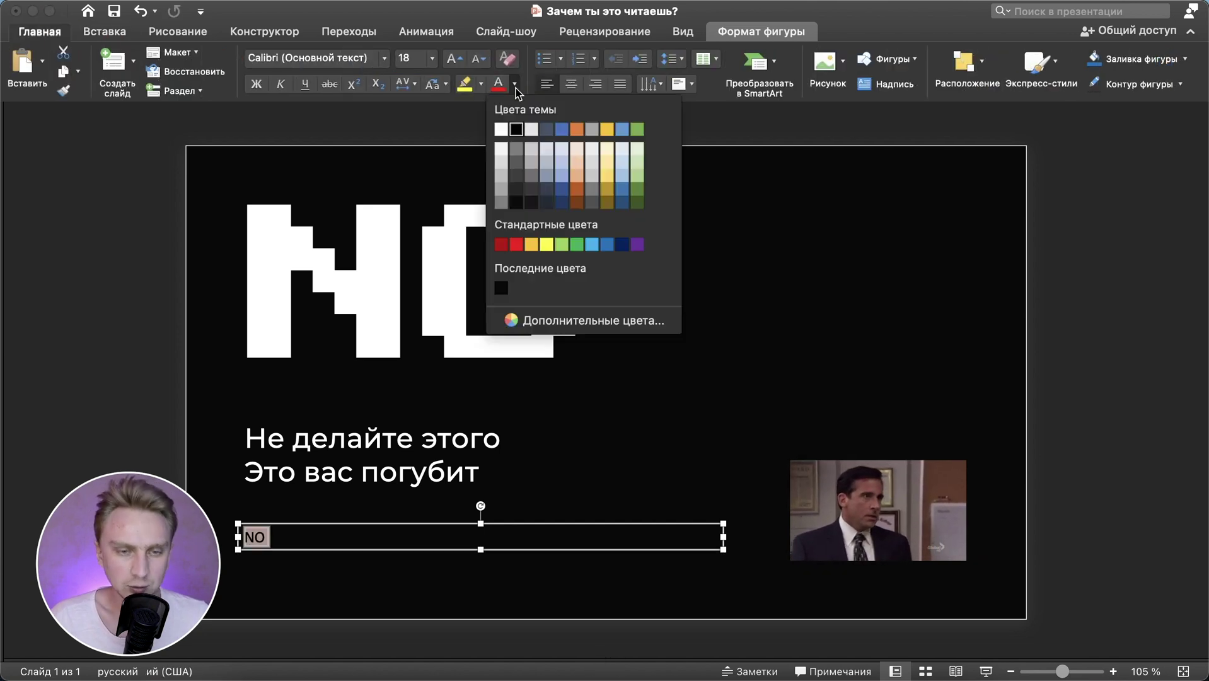
pyautogui.click(501, 130)
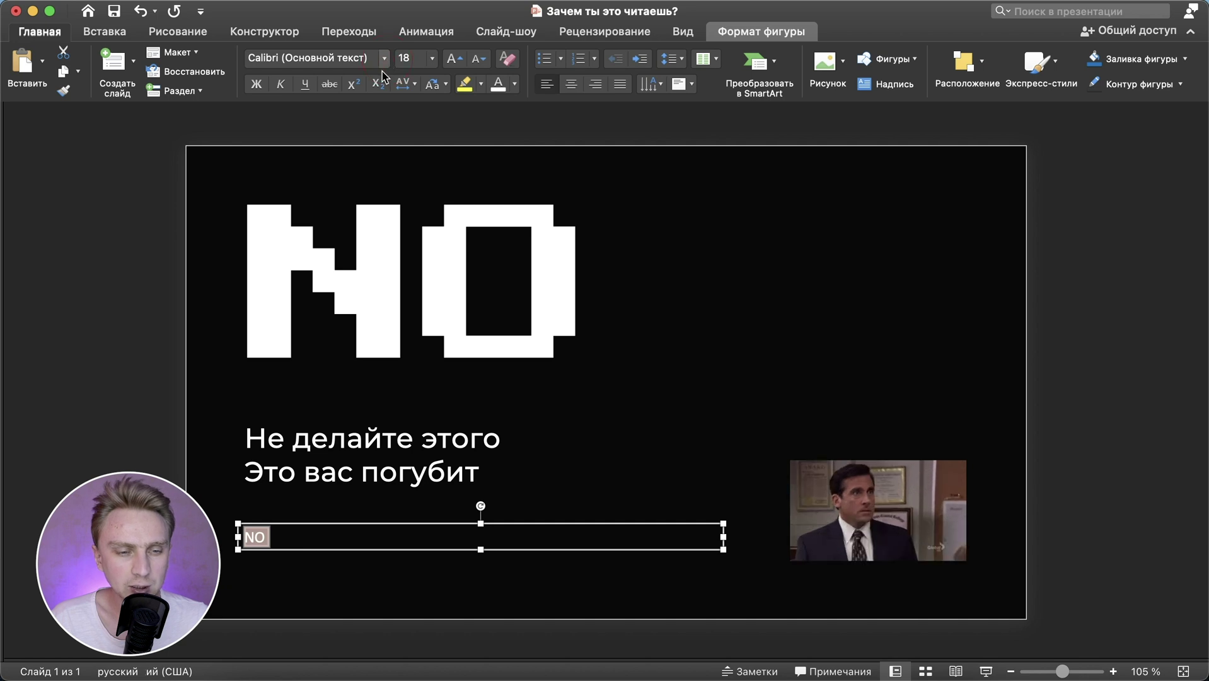
pyautogui.click(384, 58)
pyautogui.moveTo(416, 206)
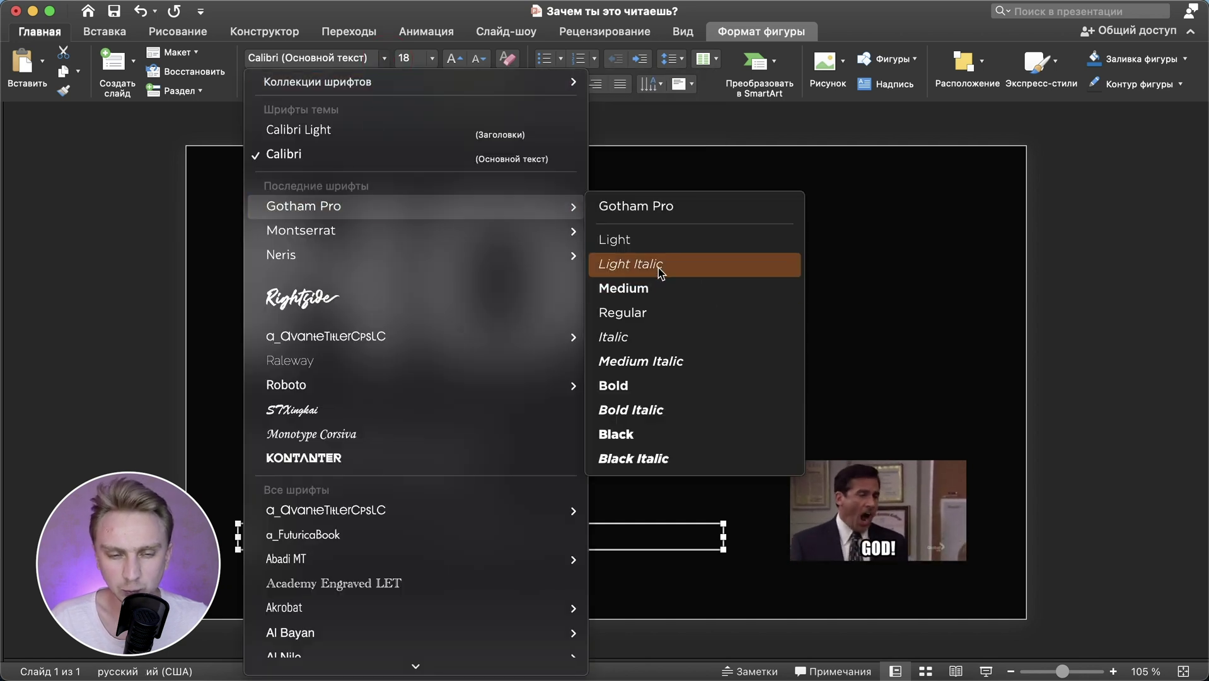
pyautogui.click(654, 317)
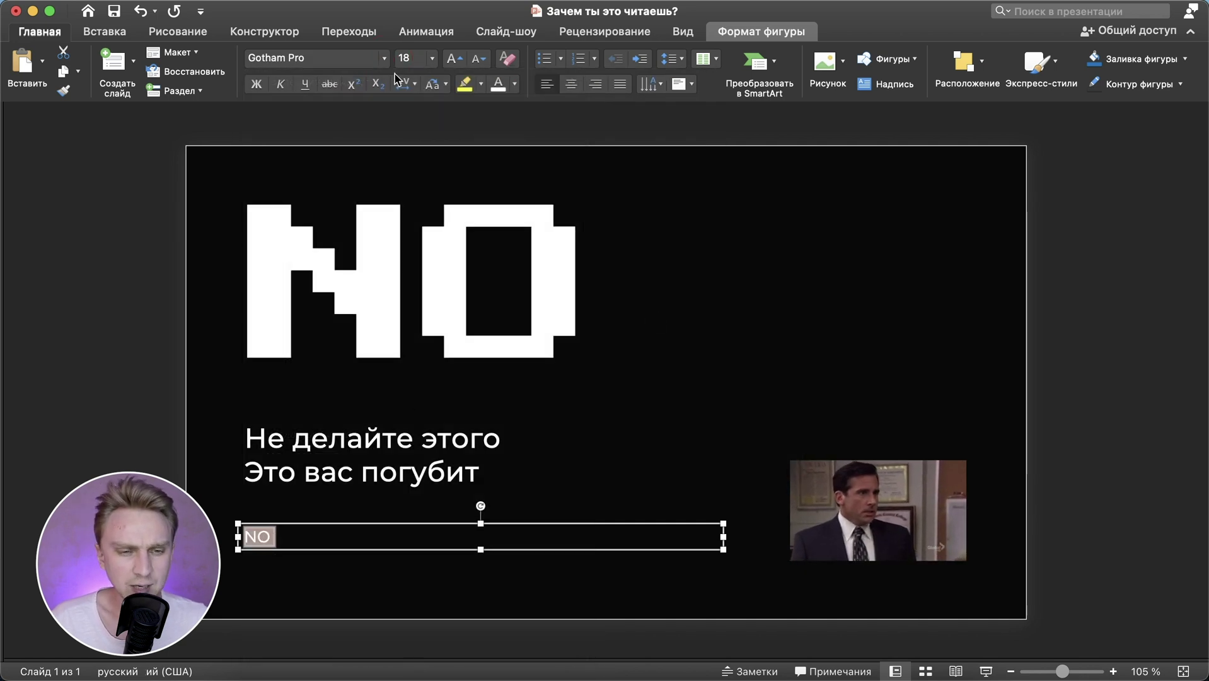
pyautogui.click(482, 60)
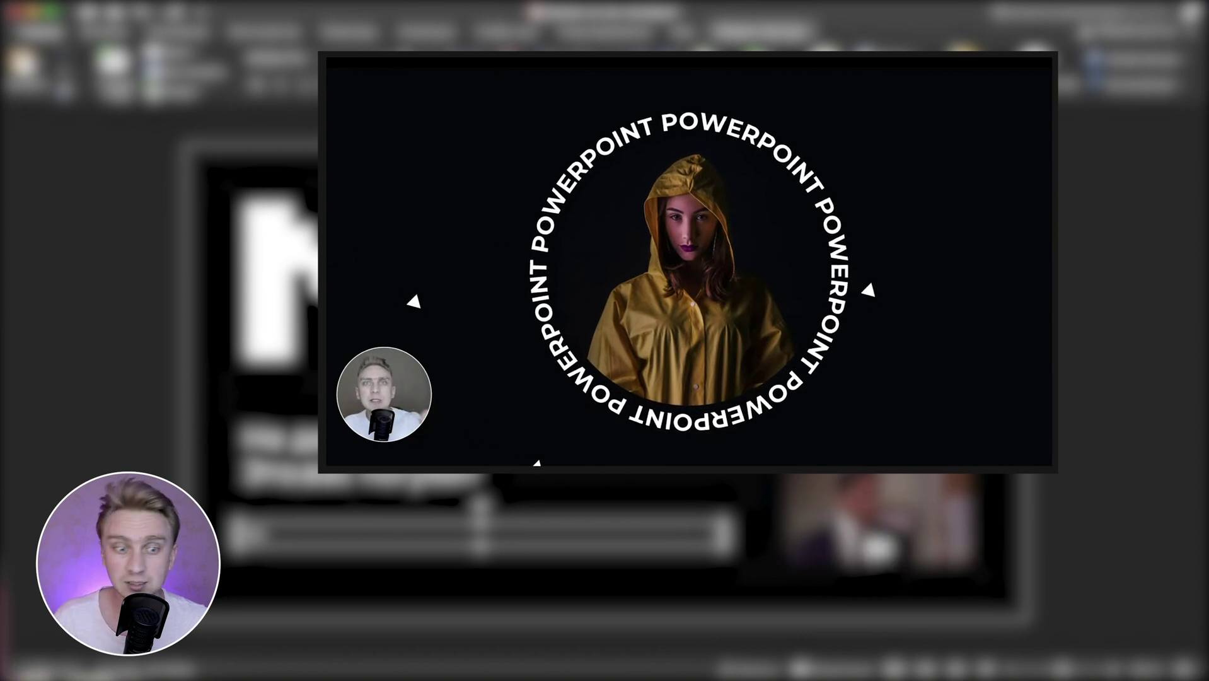
pyautogui.press('super+c')
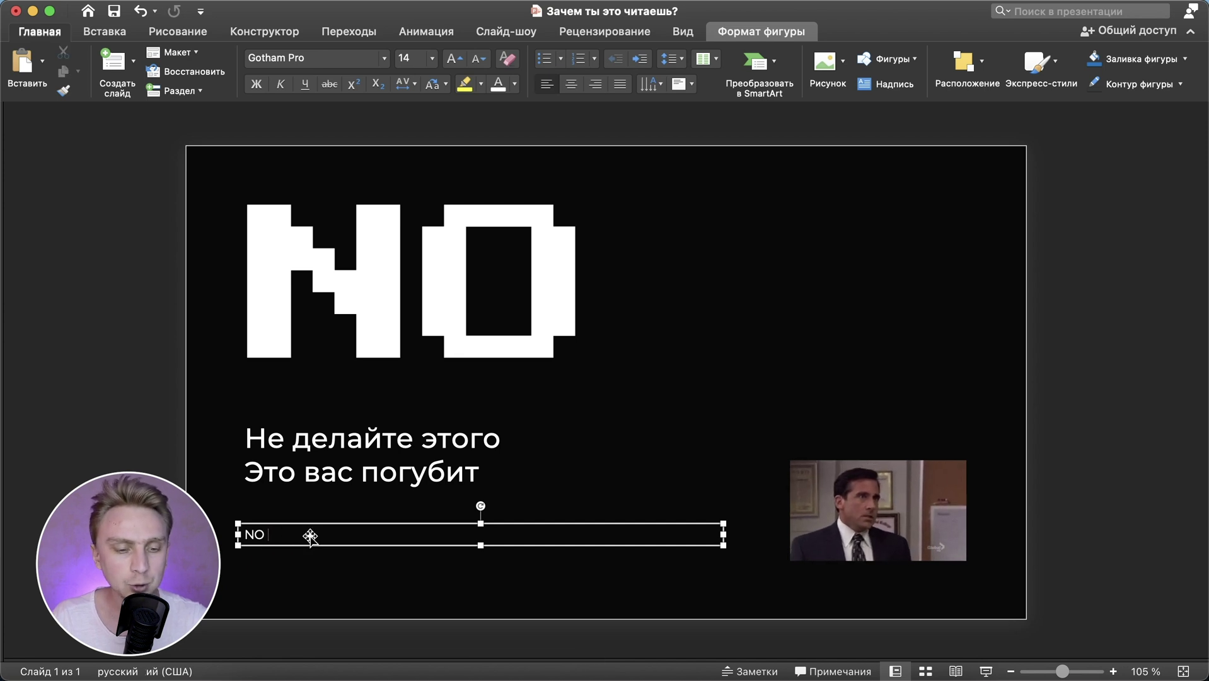
# Paste NO repeatedly until the text box holds dozens of NOs.
pyautogui.press('super+v')
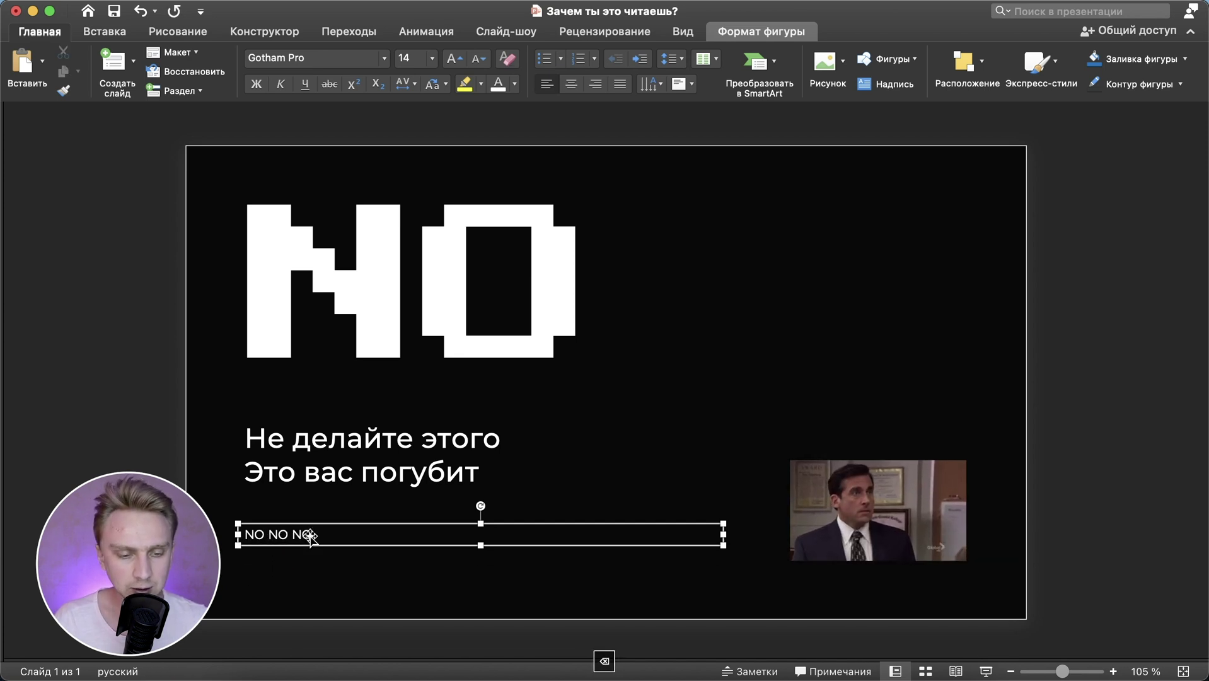
pyautogui.press('super+v')
pyautogui.press('super+v')
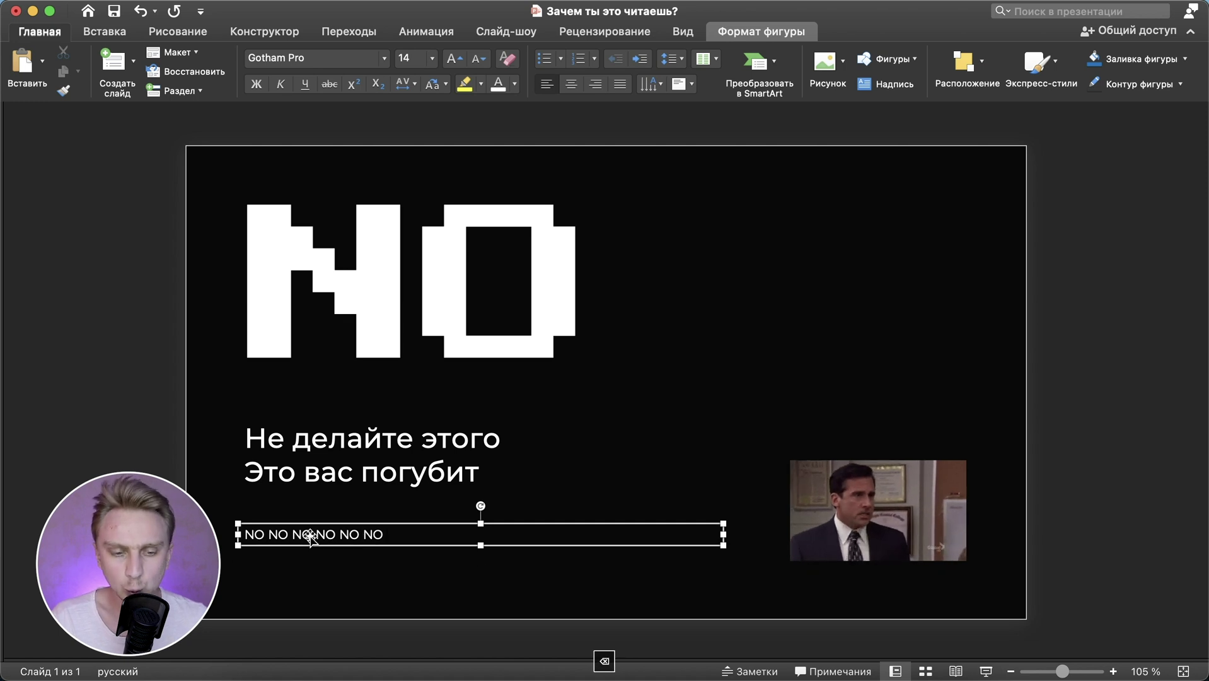
pyautogui.press('super+v')
pyautogui.press('super+v')
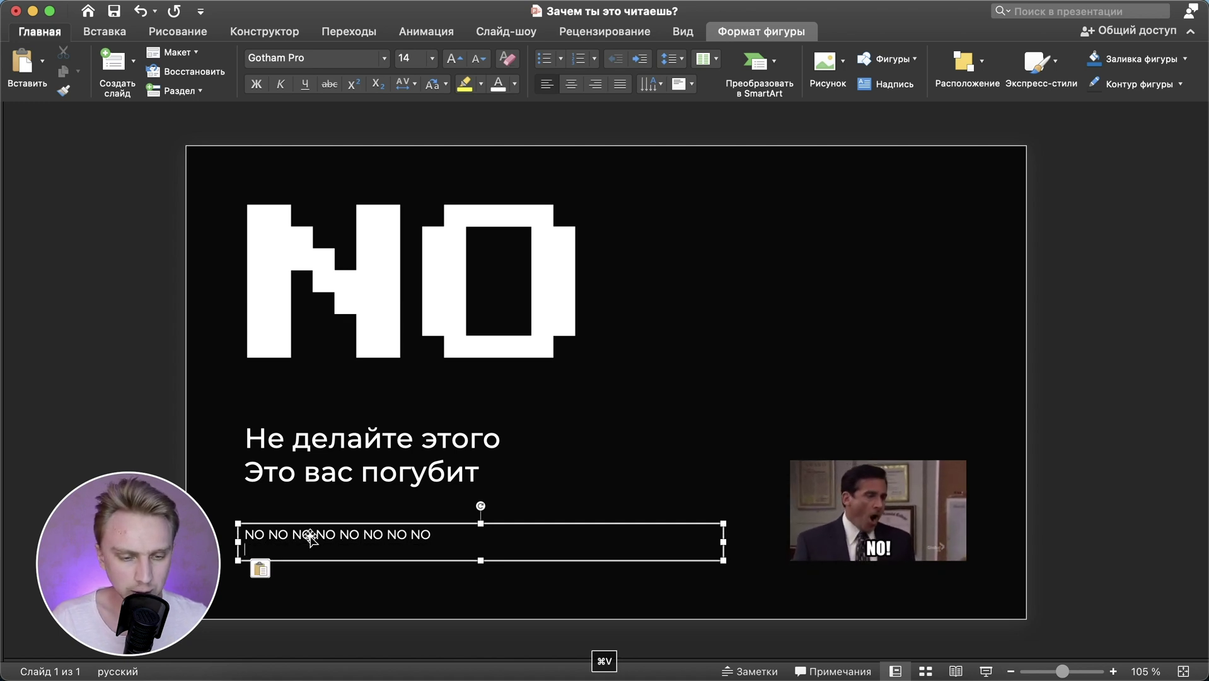
pyautogui.press('super+a')
pyautogui.press('super+c')
pyautogui.press('super+v')
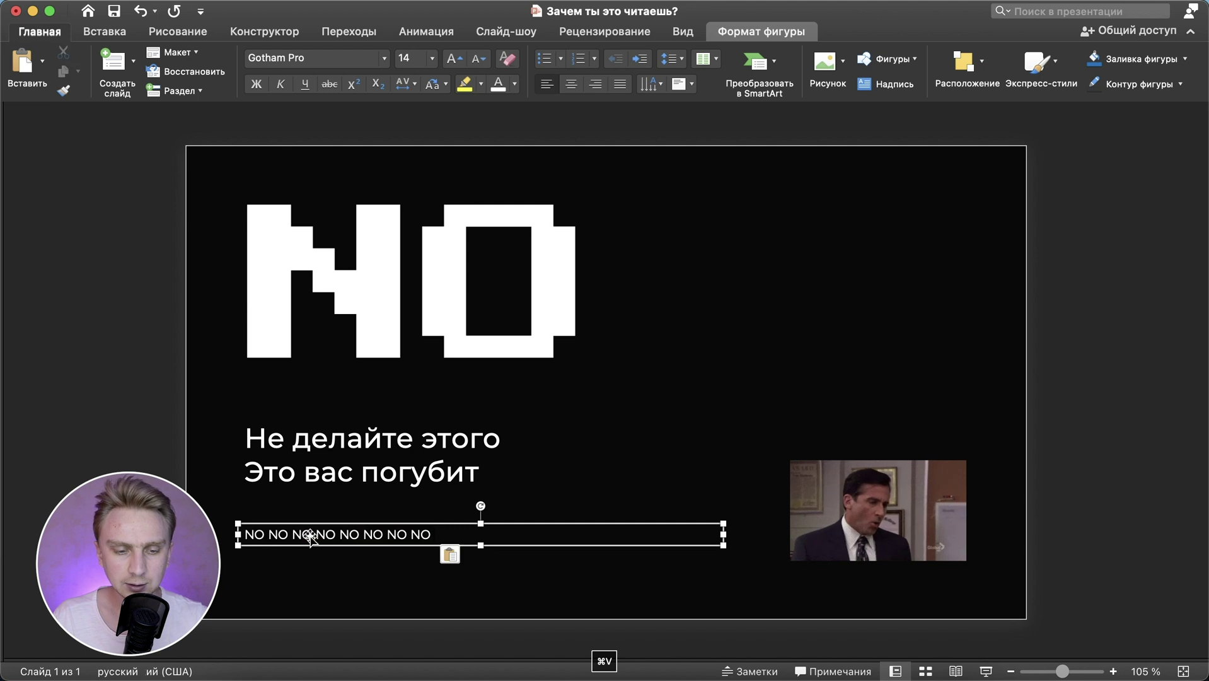
pyautogui.press('super+v')
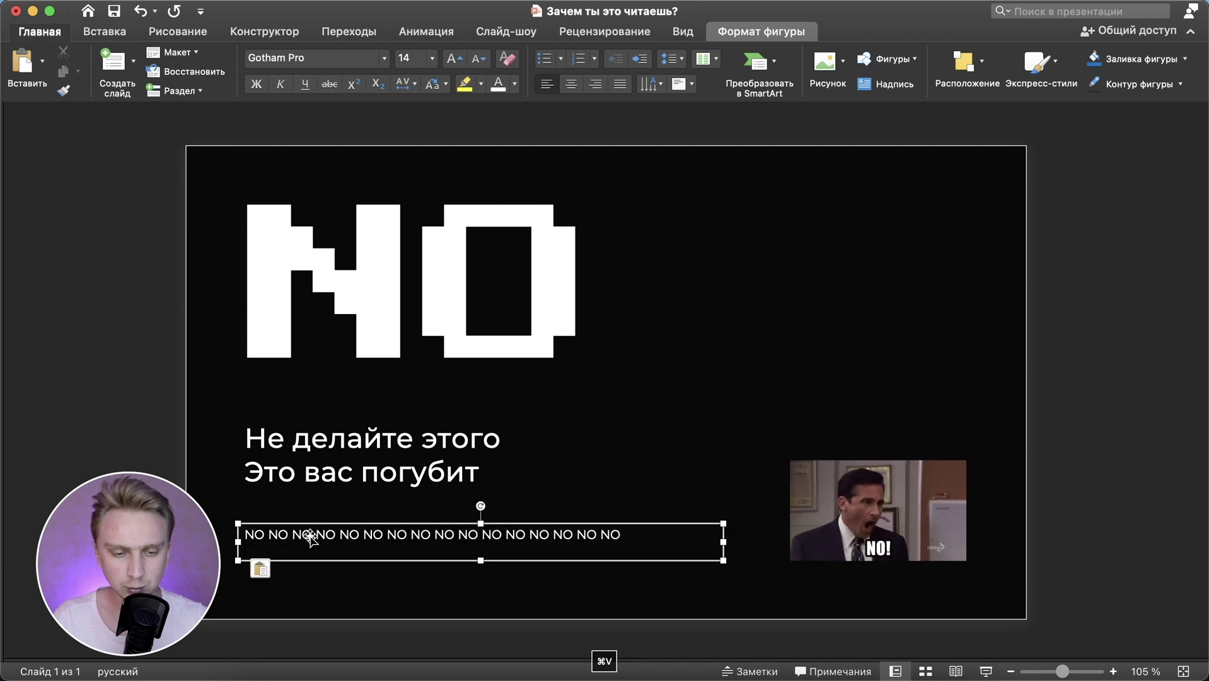
pyautogui.press('super+v')
pyautogui.press('super+v')
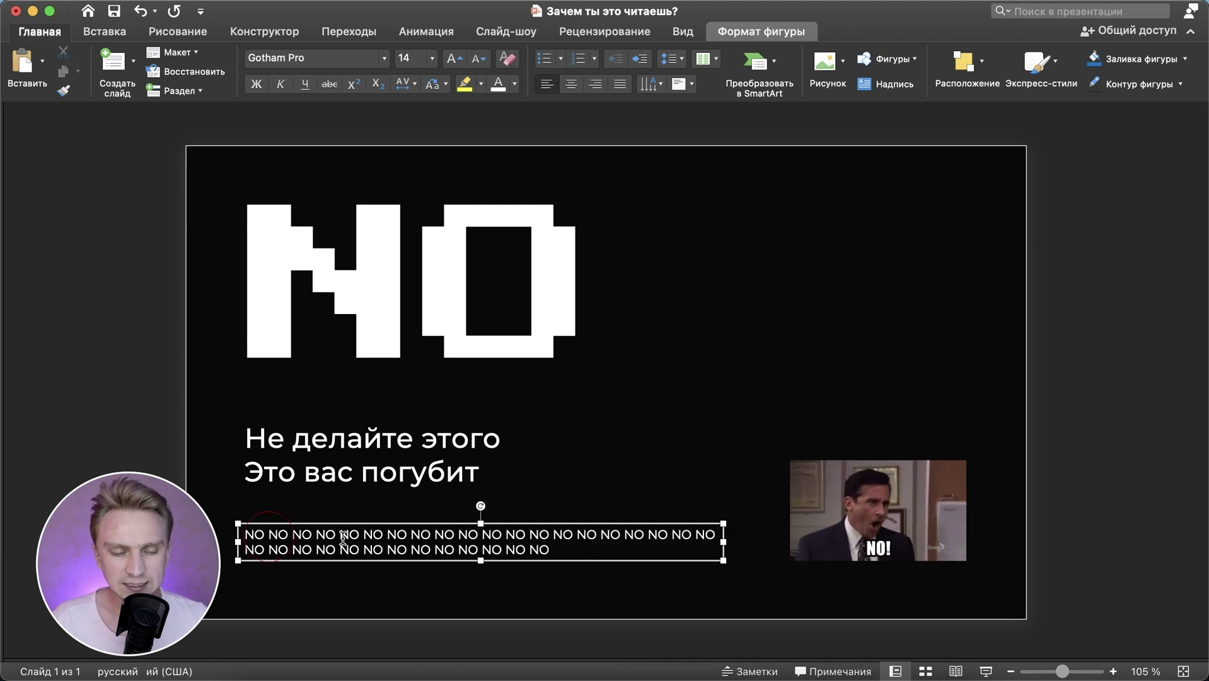
pyautogui.moveTo(342, 539); pyautogui.dragTo(532, 548)
pyautogui.press('super+v')
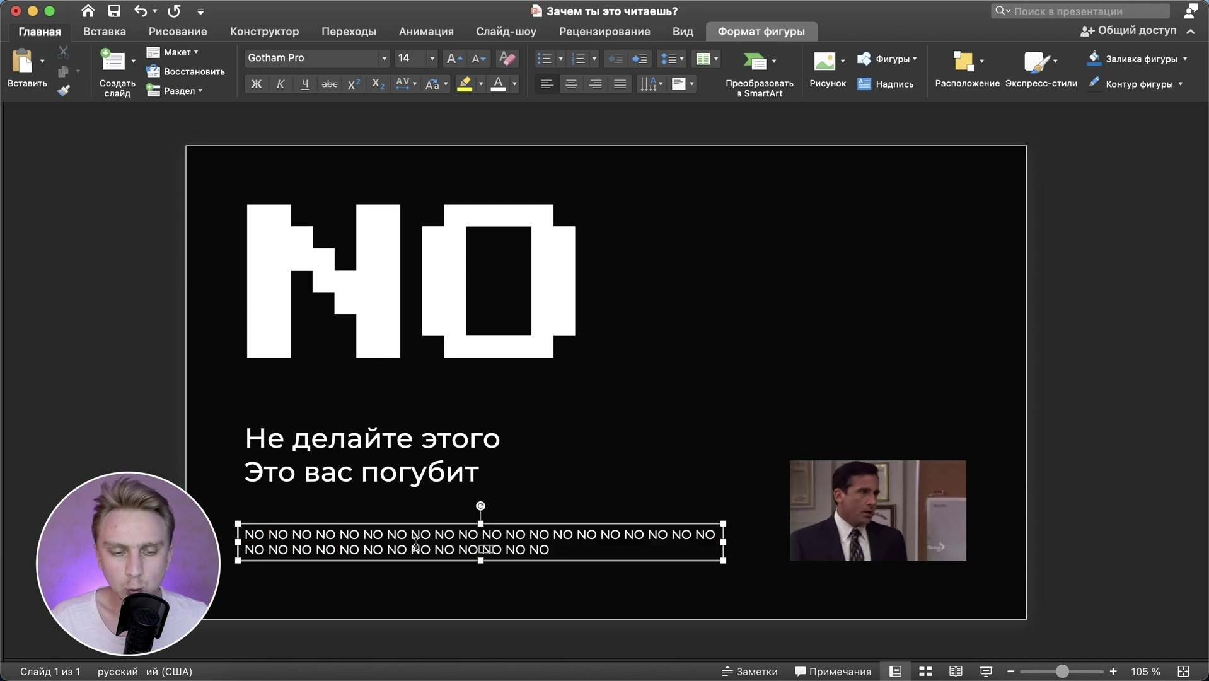
# Widen the NO box to a single line and shift it past the slide's left edge.
pyautogui.moveTo(724, 542); pyautogui.dragTo(1084, 541)
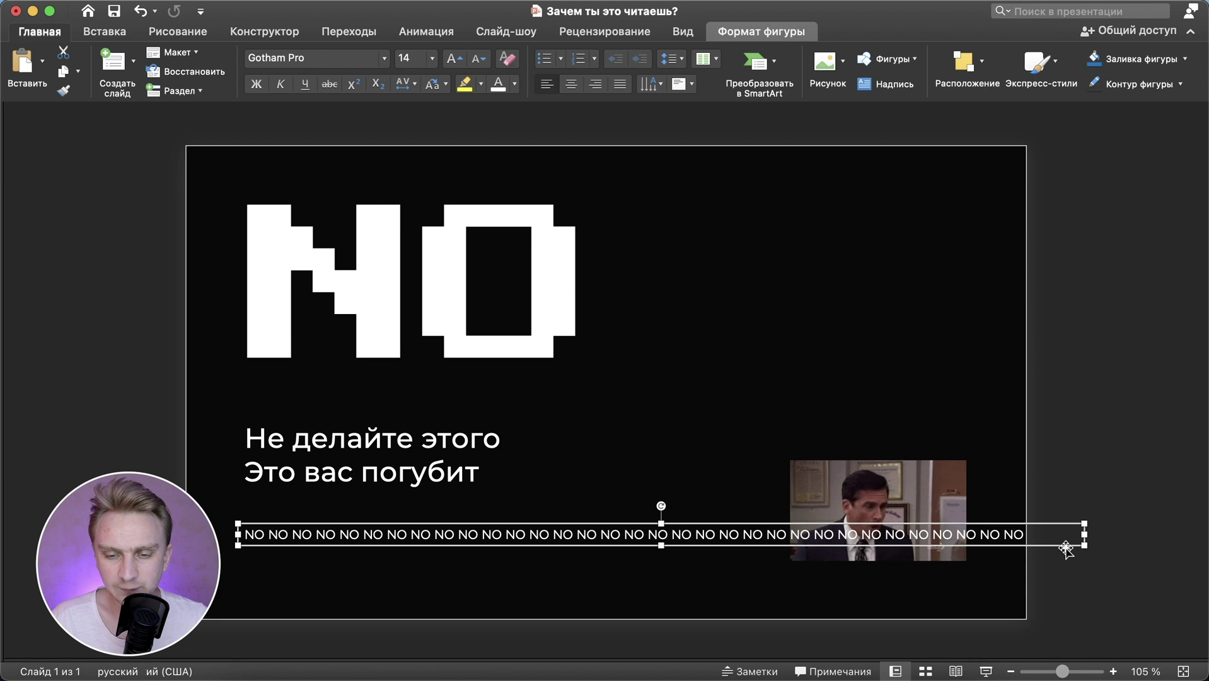
pyautogui.moveTo(1065, 549); pyautogui.dragTo(869, 562)
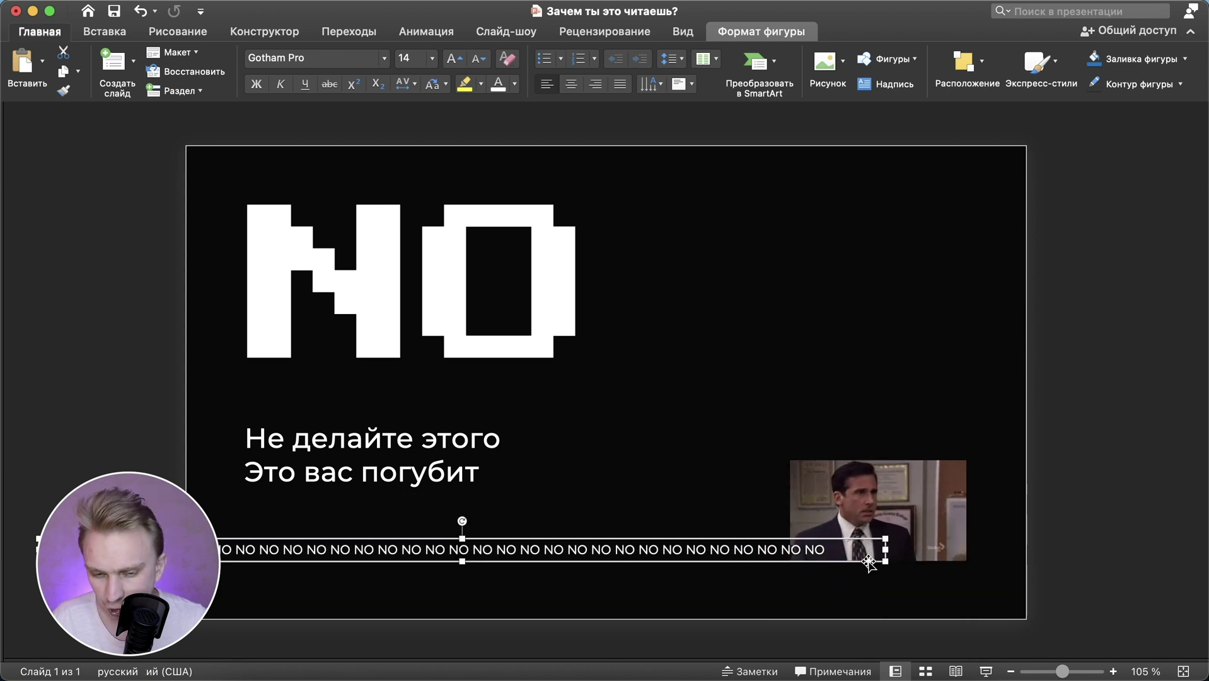
pyautogui.press('Down')
pyautogui.press('Down')
pyautogui.press('Down')
pyautogui.press('Down')
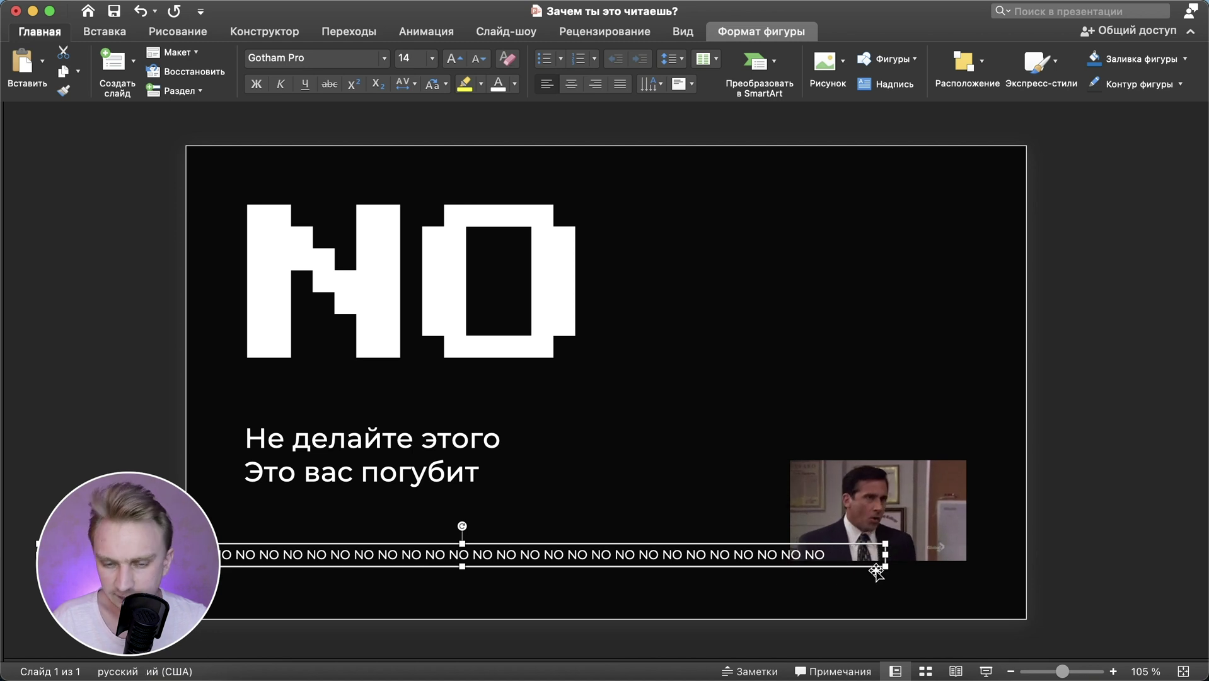
pyautogui.press('Up')
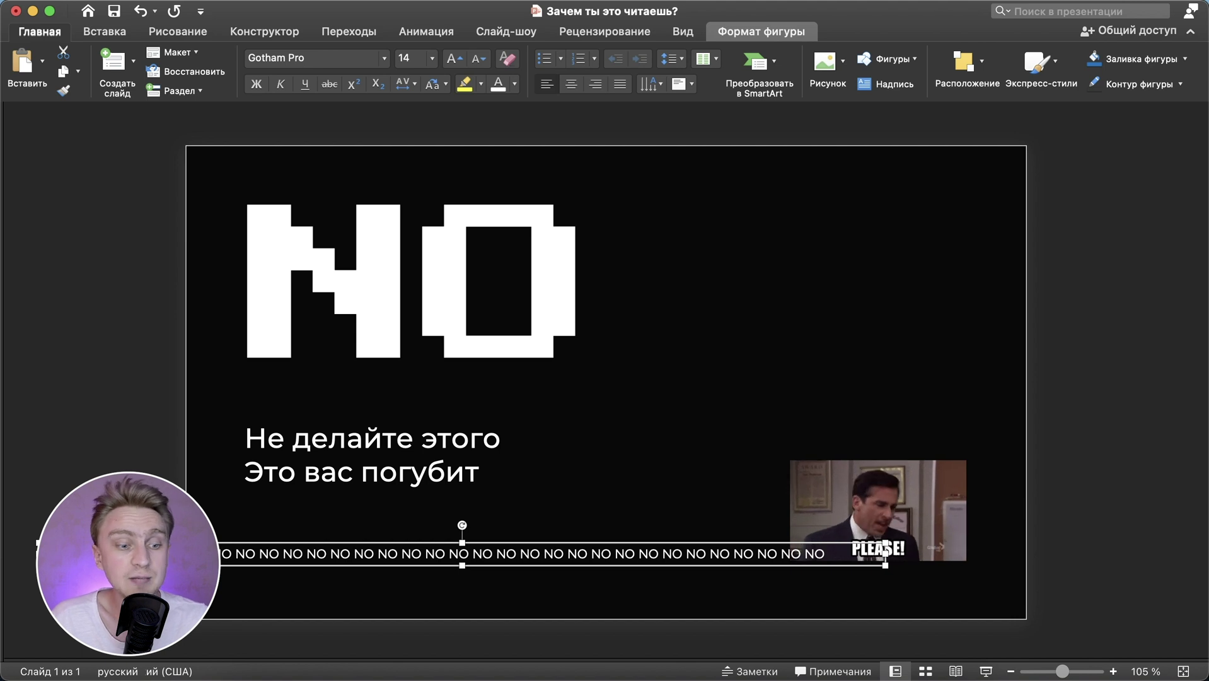
# Give the NO strip a Lines motion path directed to the right.
pyautogui.click(426, 31)
pyautogui.click(796, 66)
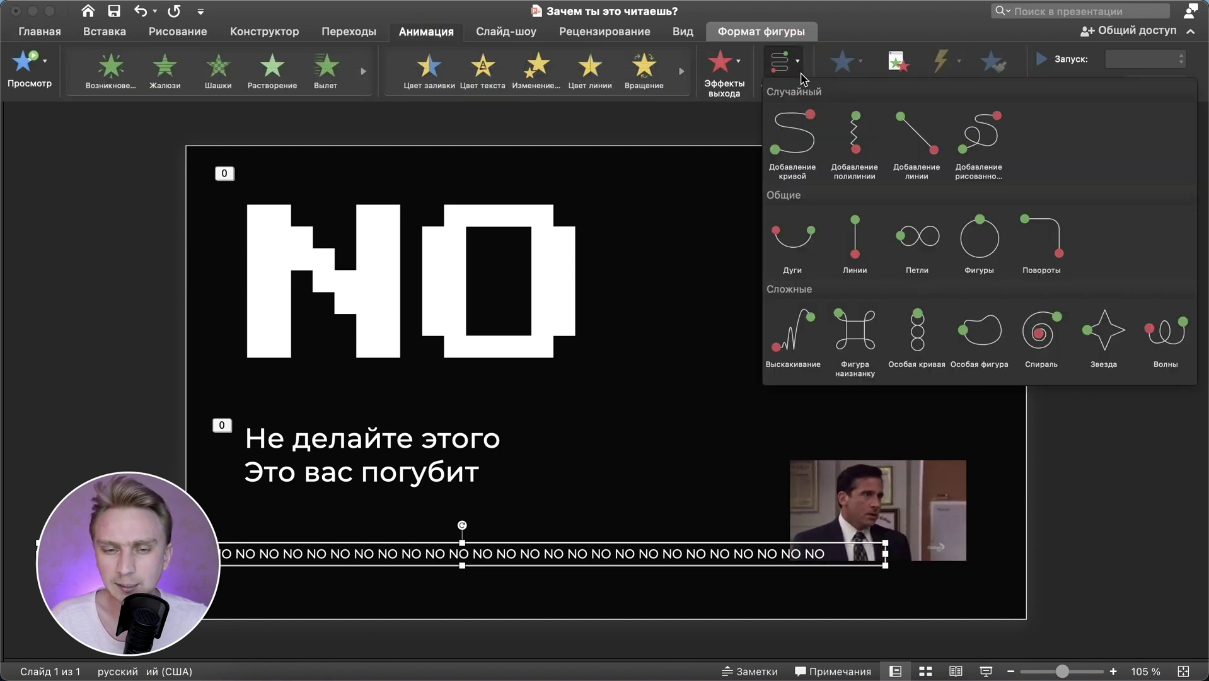
pyautogui.click(861, 250)
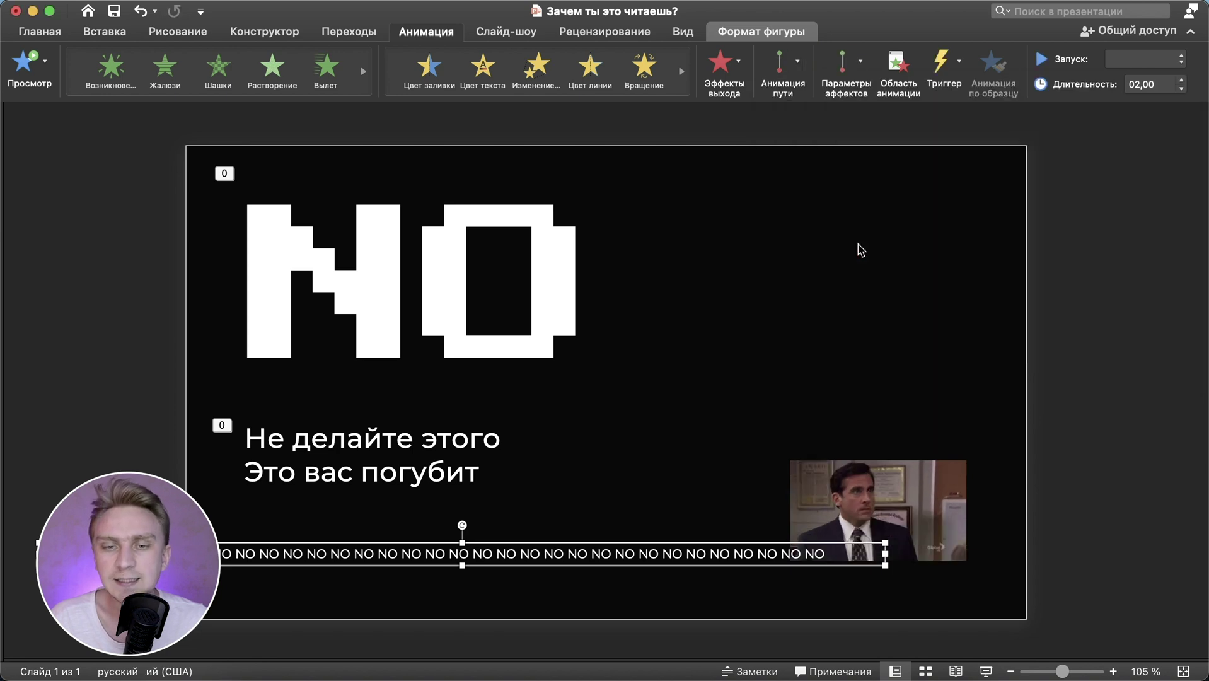
pyautogui.click(858, 63)
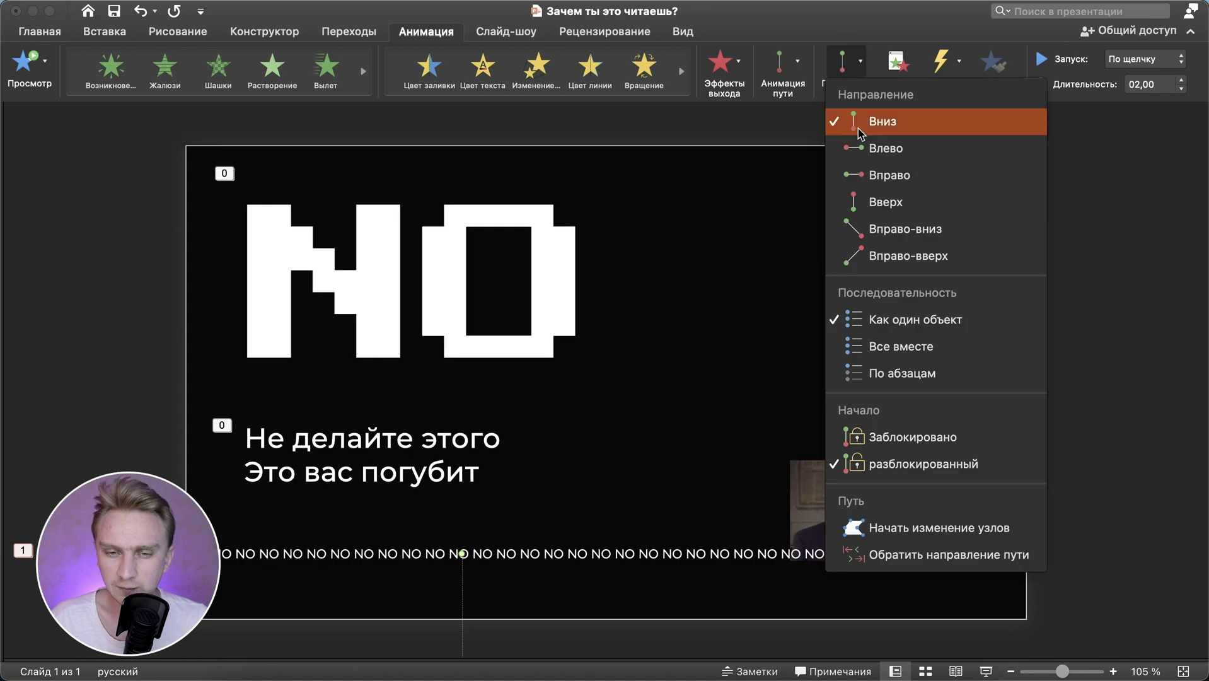
pyautogui.click(873, 177)
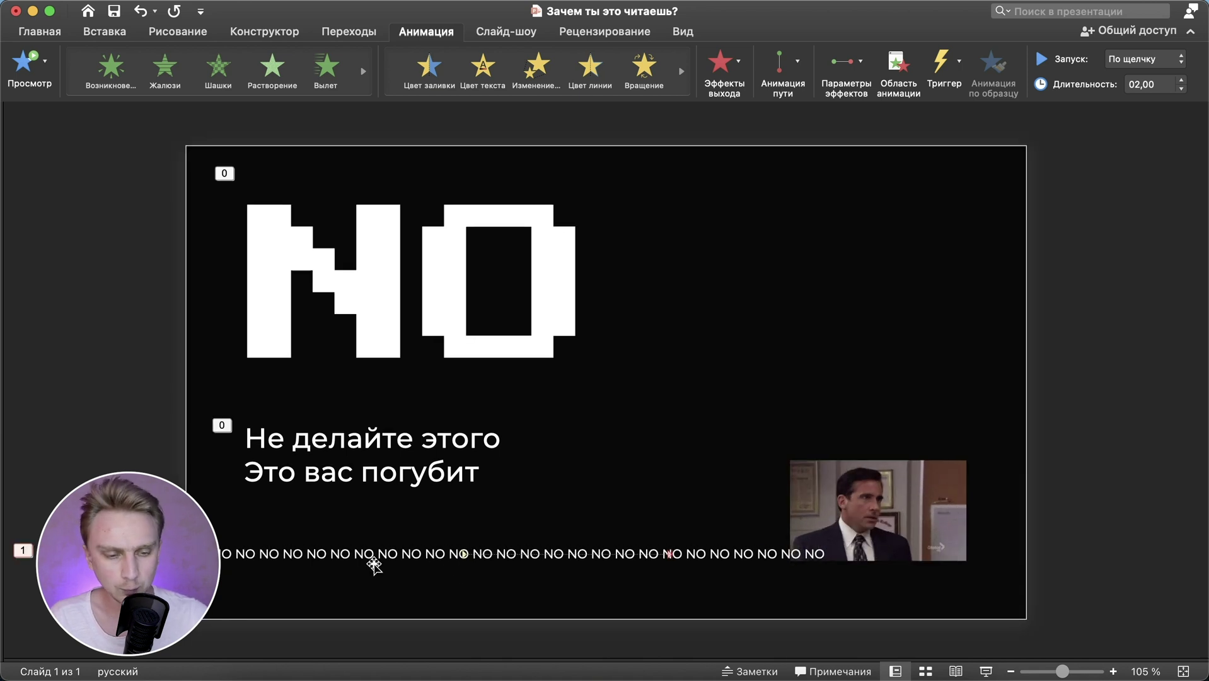
# Drag the motion path so it lines up with the NO strip along the slide bottom.
pyautogui.scroll(3, 374, 564)
pyautogui.scroll(3, 374, 565)
pyautogui.scroll(2, 369, 564)
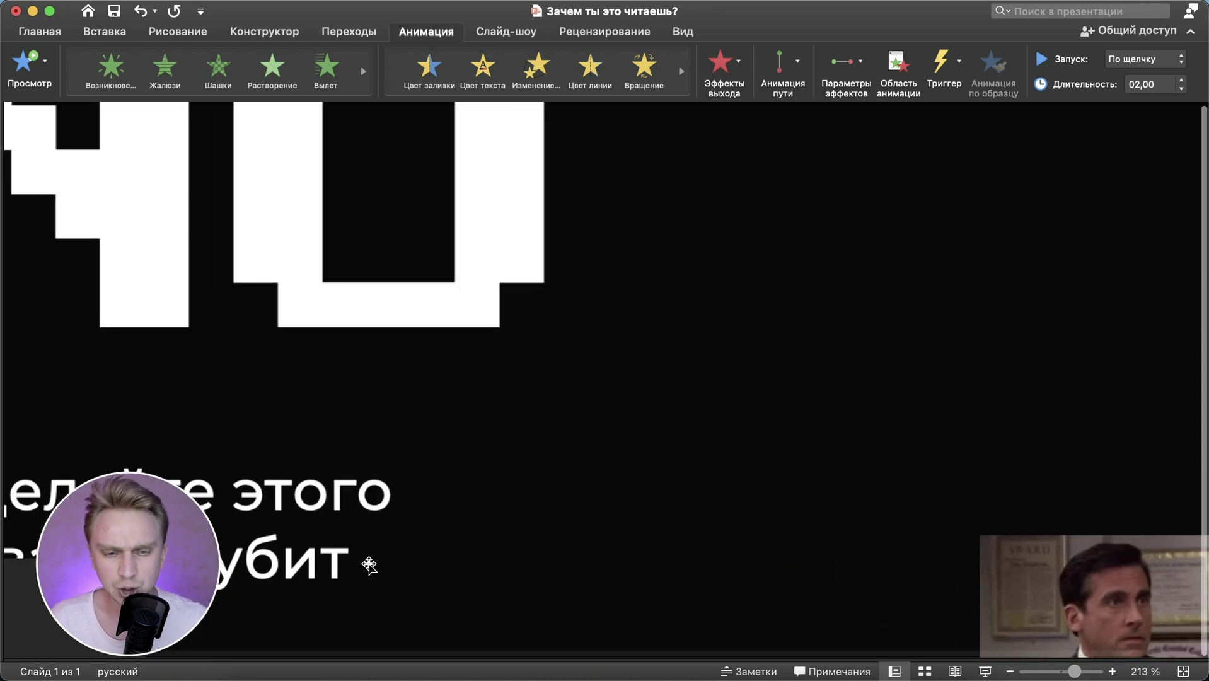
pyautogui.hscroll(-5, 369, 564)
pyautogui.scroll(-3, 369, 561)
pyautogui.scroll(-3, 370, 565)
pyautogui.hscroll(2, 369, 566)
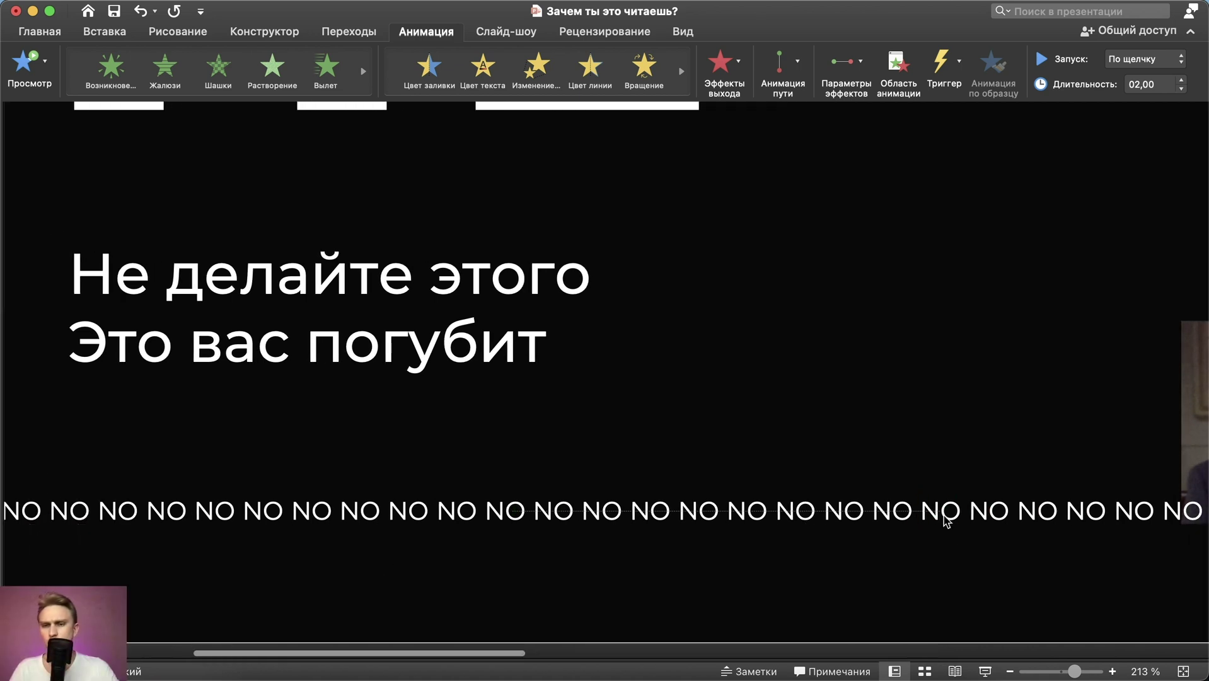
pyautogui.click(937, 510)
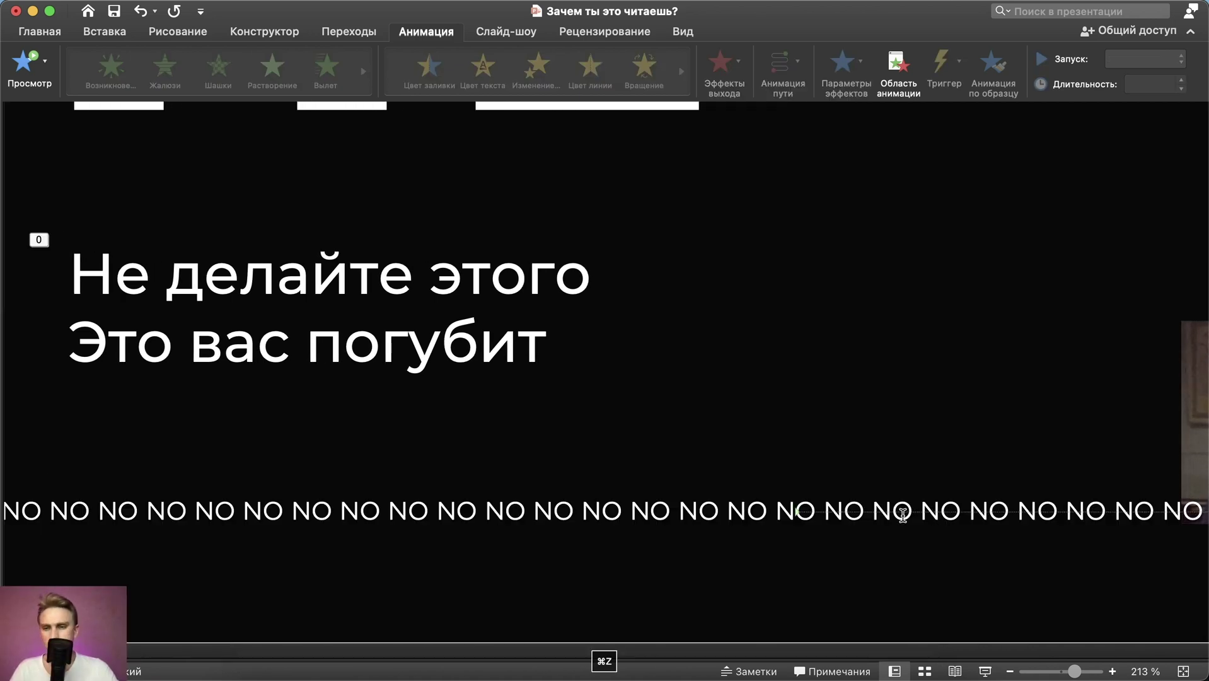
pyautogui.press('super+z')
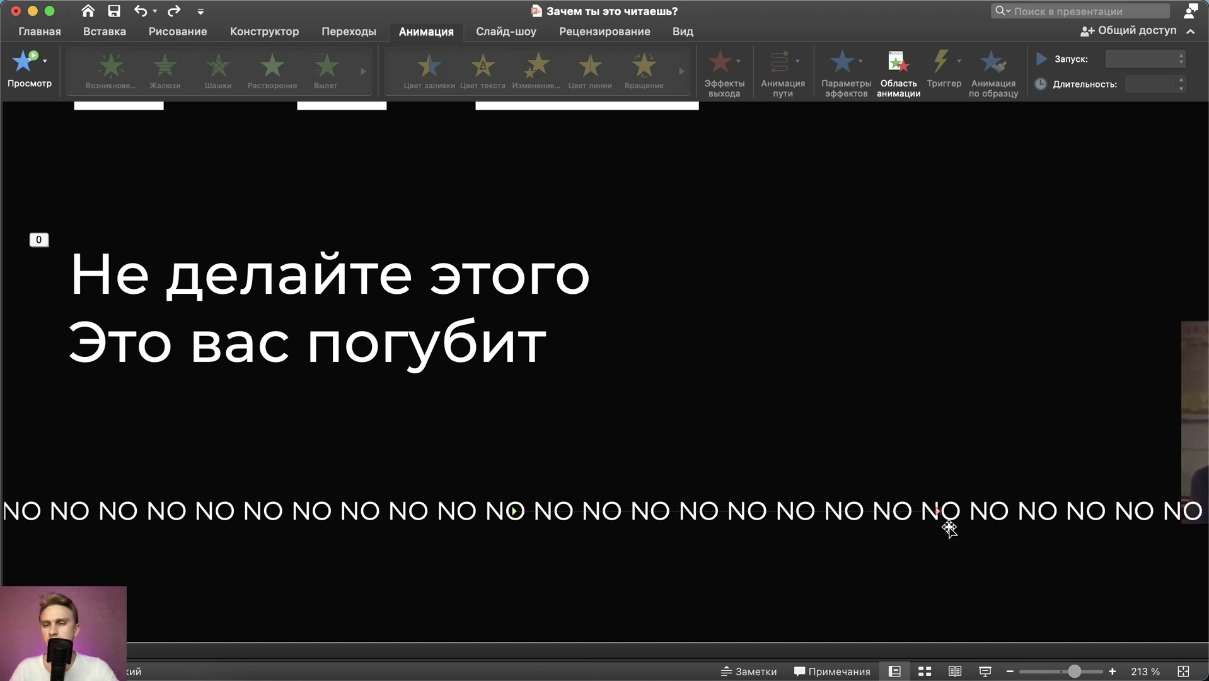
pyautogui.scroll(3, 945, 511)
pyautogui.scroll(-3, 1063, 554)
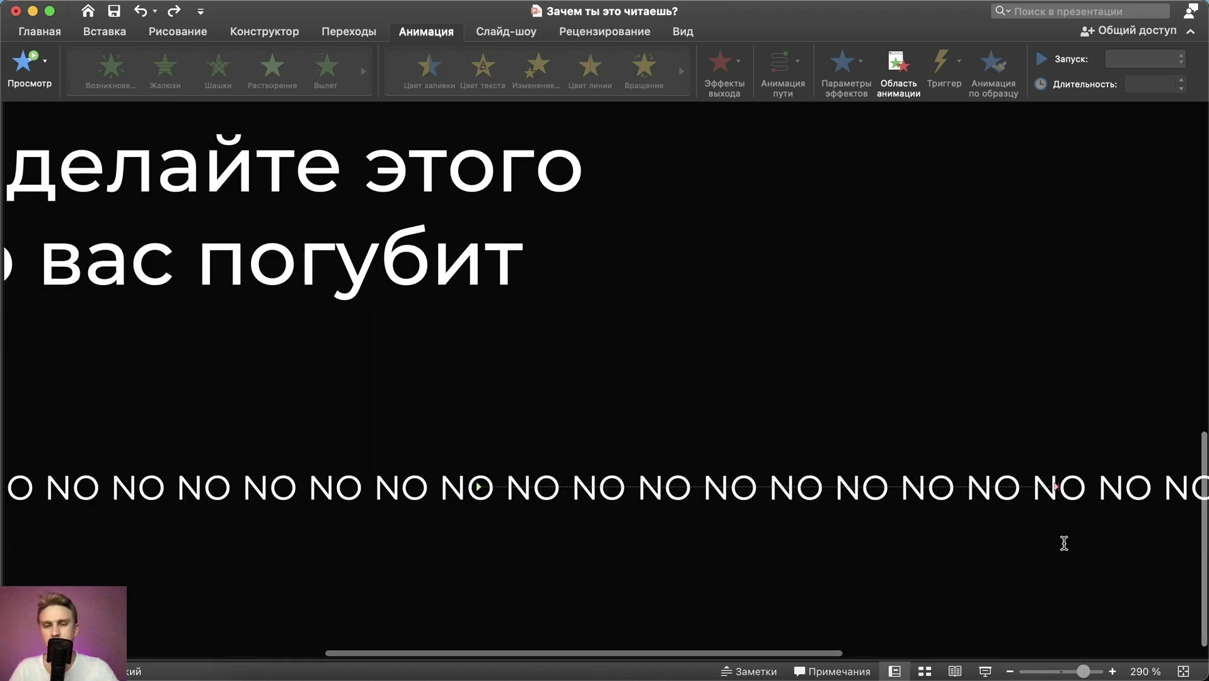
pyautogui.scroll(-1, 1008, 535)
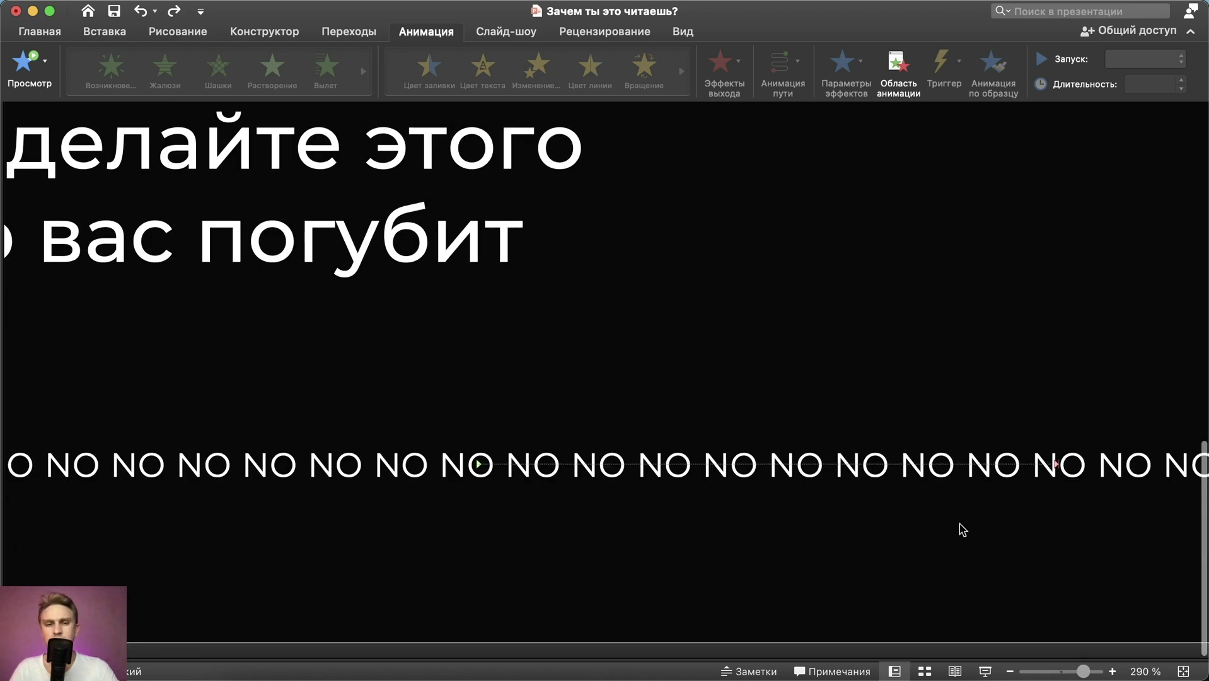
pyautogui.click(1057, 463)
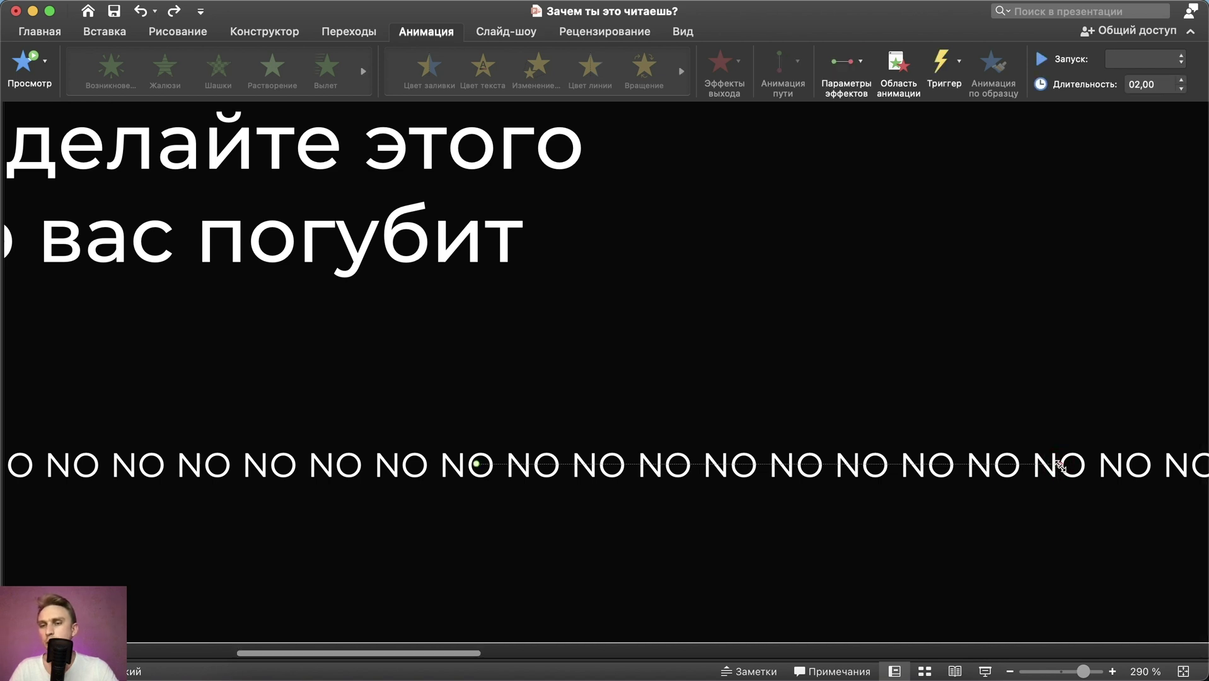
pyautogui.moveTo(995, 467)
pyautogui.mouseDown()
pyautogui.moveTo(693, 412)
pyautogui.moveTo(476, 421)
pyautogui.moveTo(478, 438)
pyautogui.moveTo(673, 433)
pyautogui.mouseUp()
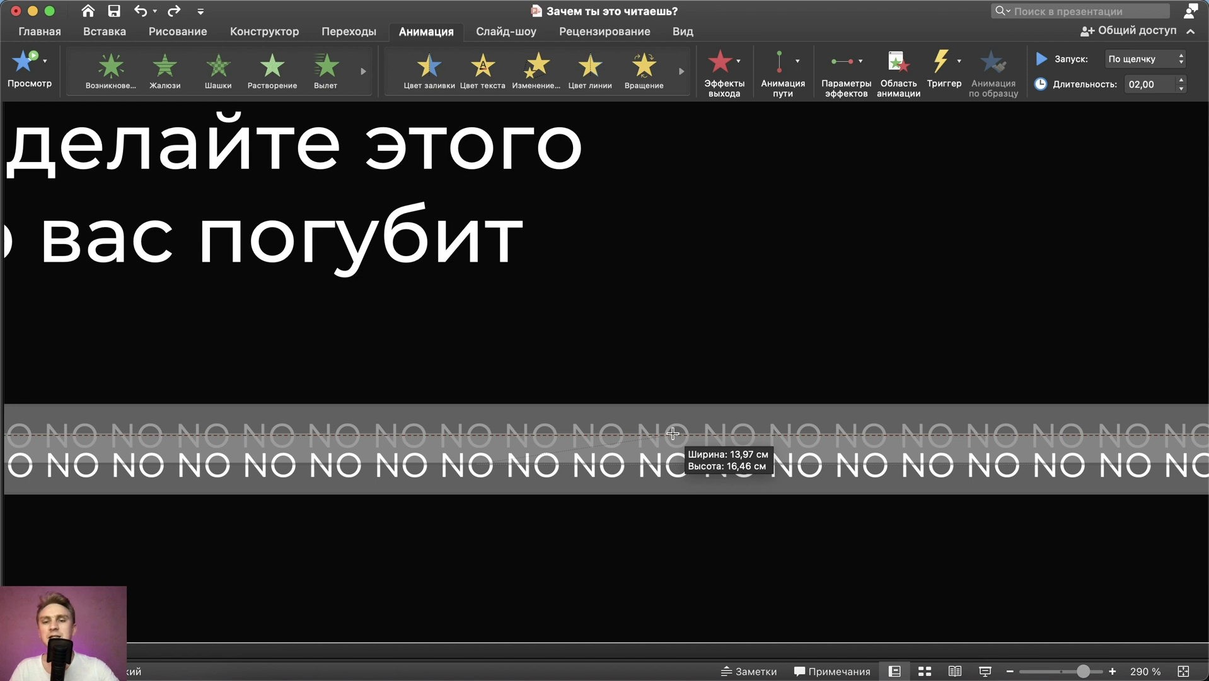
pyautogui.moveTo(672, 434); pyautogui.dragTo(672, 474)
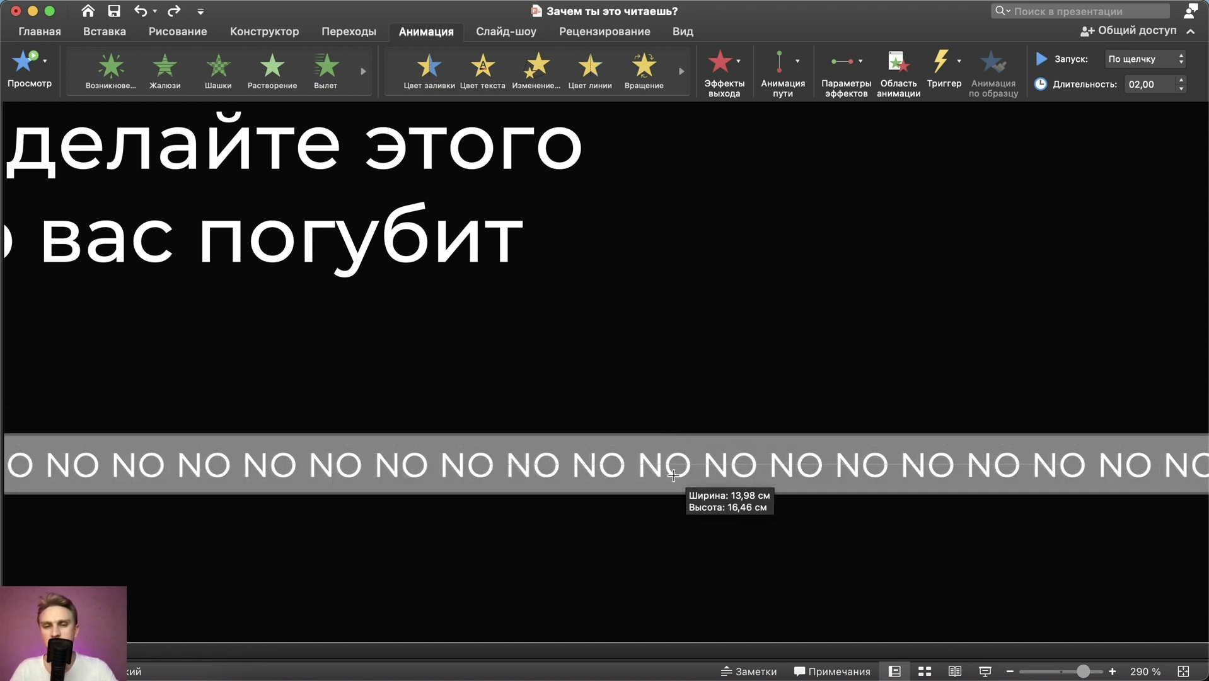
pyautogui.moveTo(673, 475); pyautogui.dragTo(675, 475)
pyautogui.scroll(-3, 767, 379)
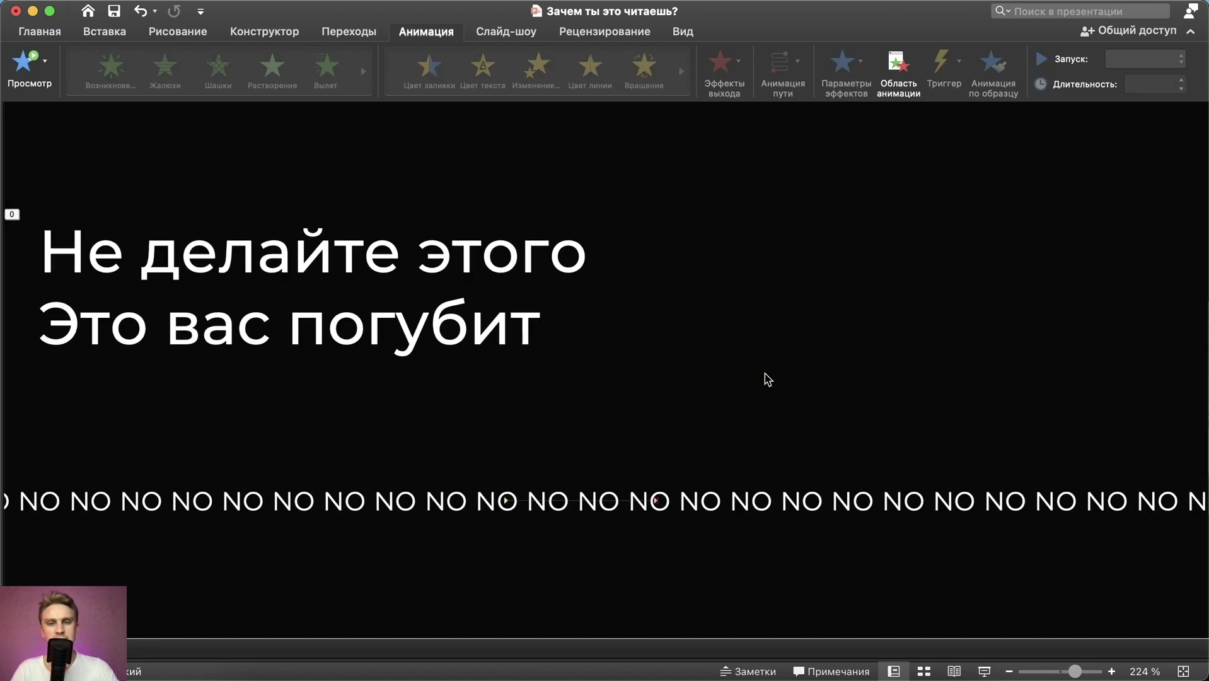
pyautogui.scroll(-3, 768, 379)
pyautogui.scroll(-3, 766, 378)
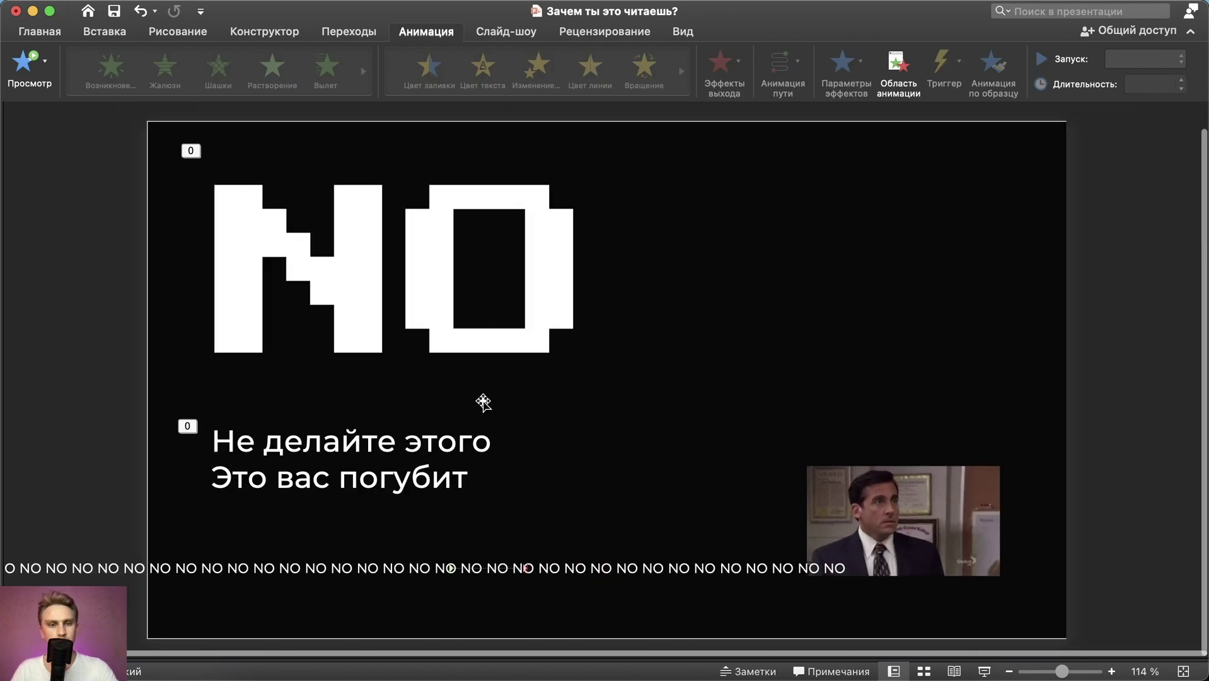
# Turn off smooth start and end, start С предыдущим, and repeat До окончания слайда.
pyautogui.scroll(-2, 427, 564)
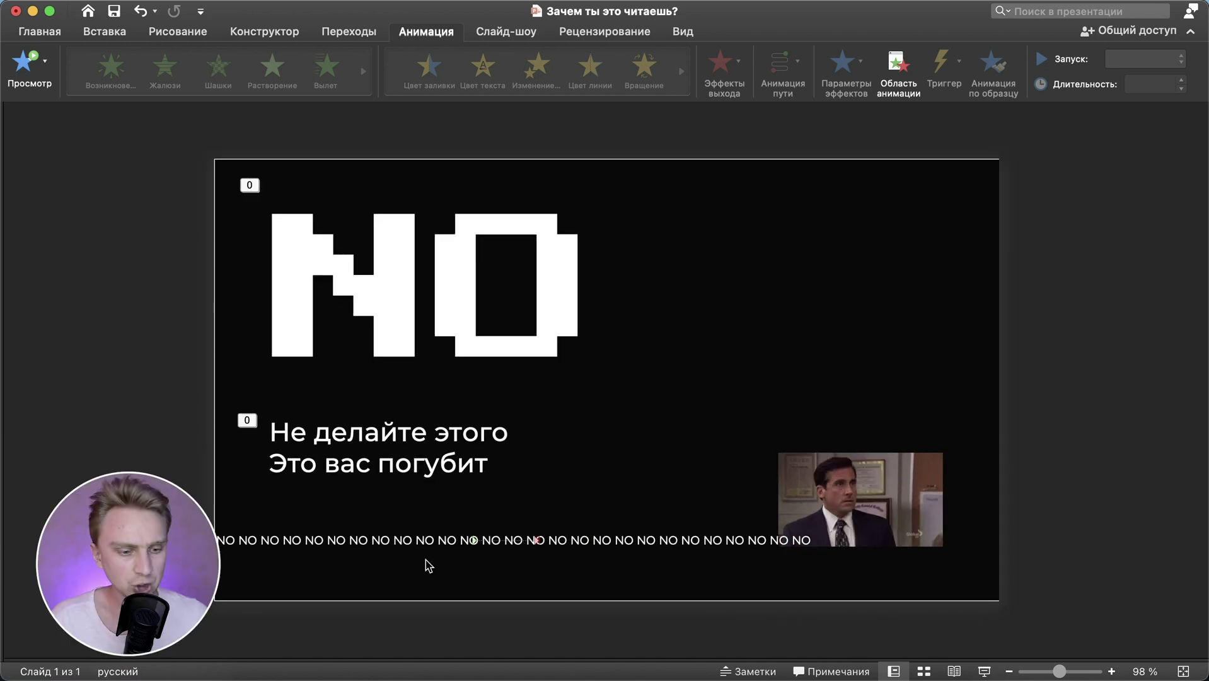
pyautogui.click(428, 565)
pyautogui.click(898, 75)
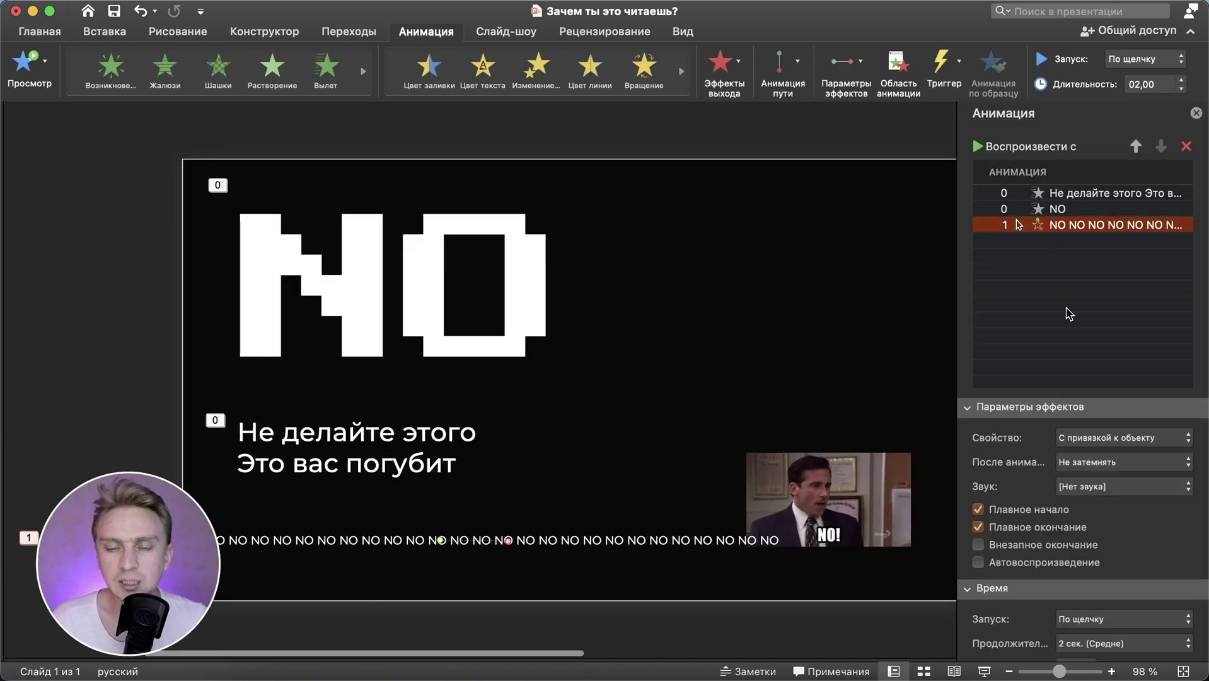
pyautogui.click(977, 509)
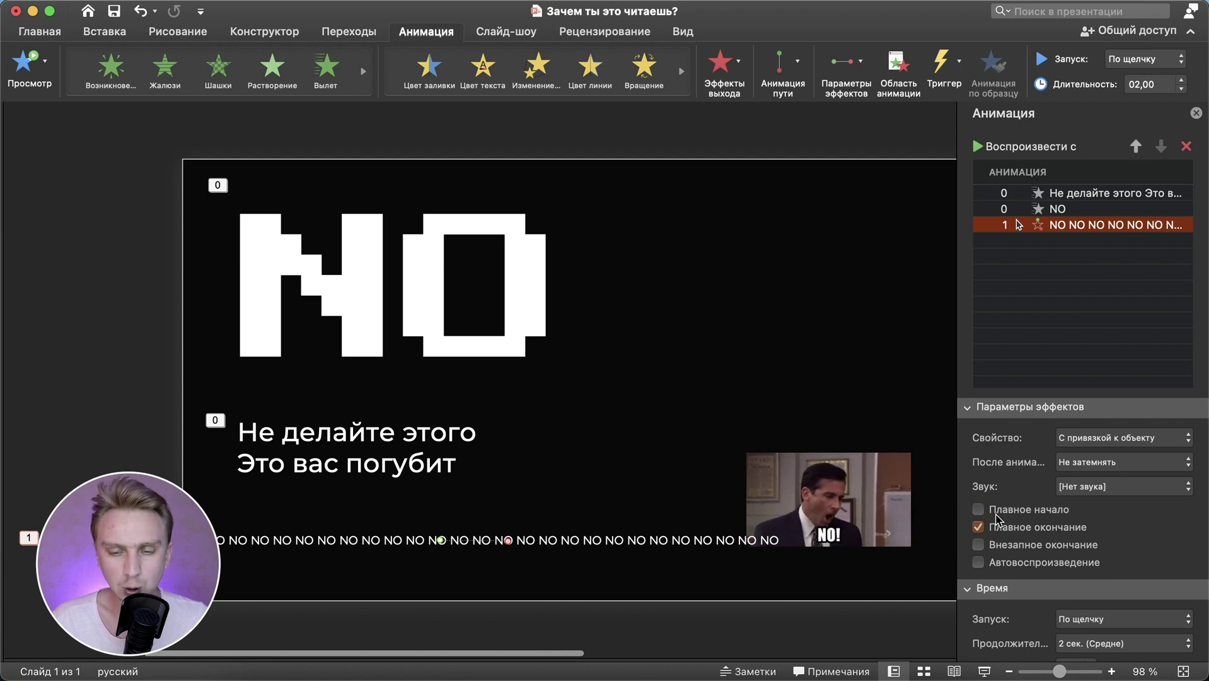
pyautogui.click(977, 527)
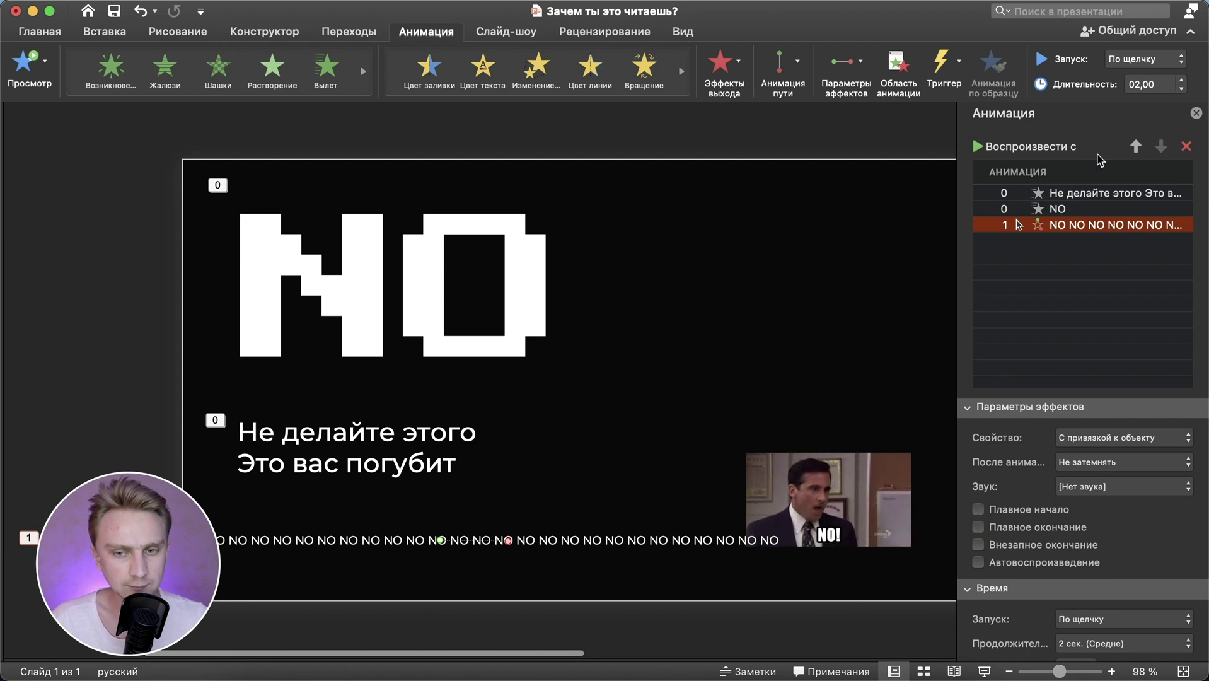
pyautogui.scroll(-5, 1022, 515)
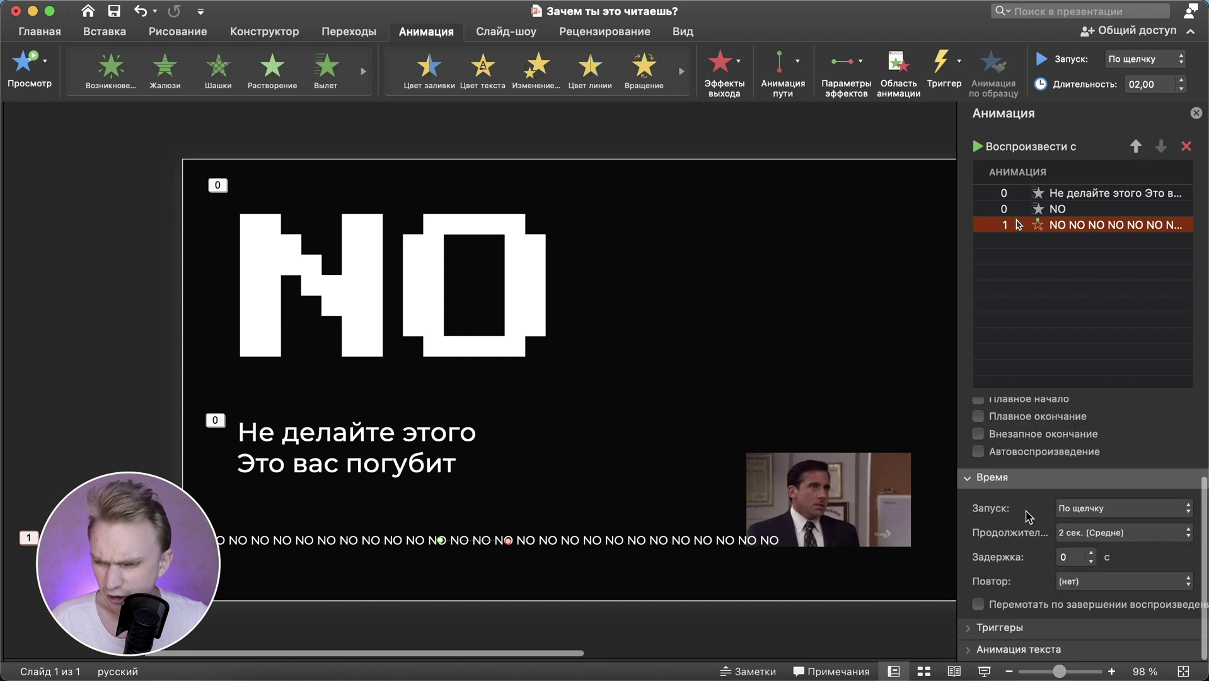
pyautogui.click(1084, 580)
pyautogui.click(1075, 531)
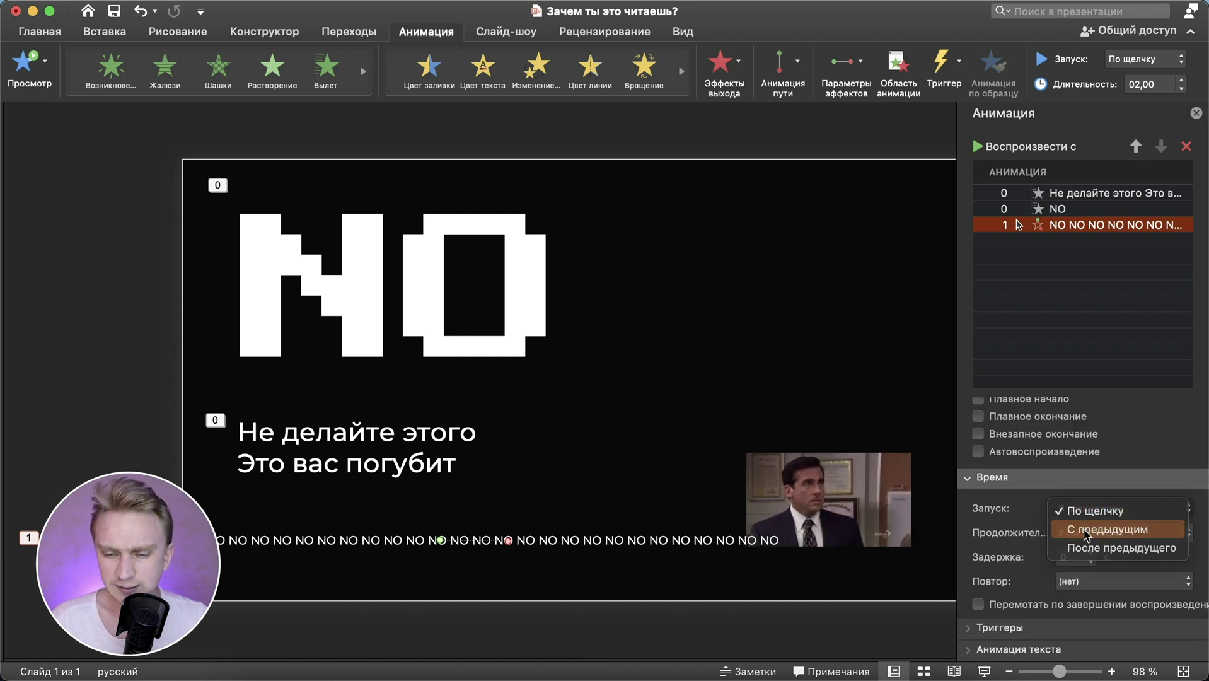
pyautogui.click(1077, 583)
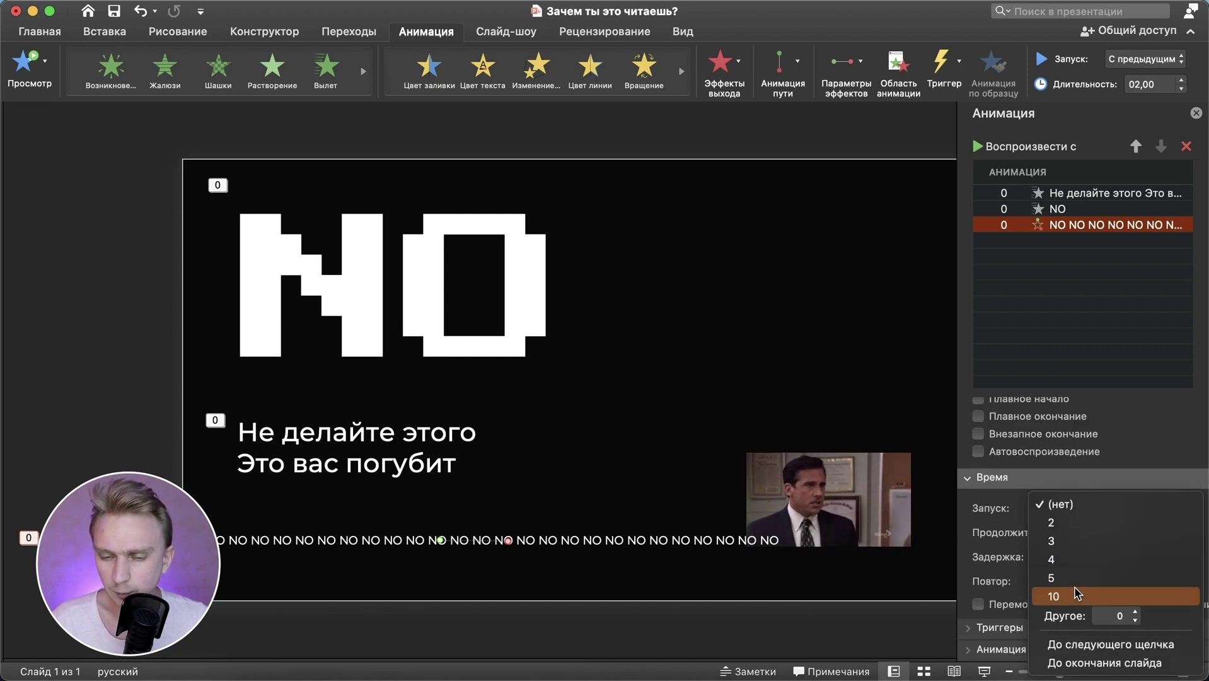
pyautogui.click(1085, 659)
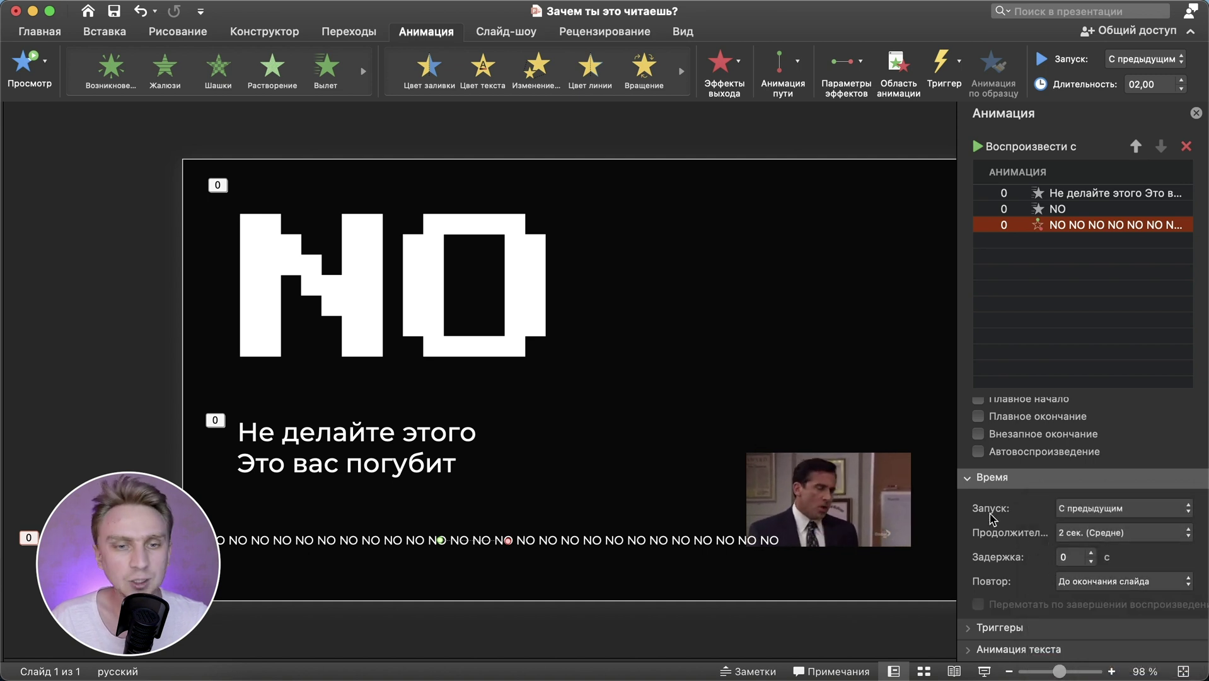
pyautogui.click(506, 32)
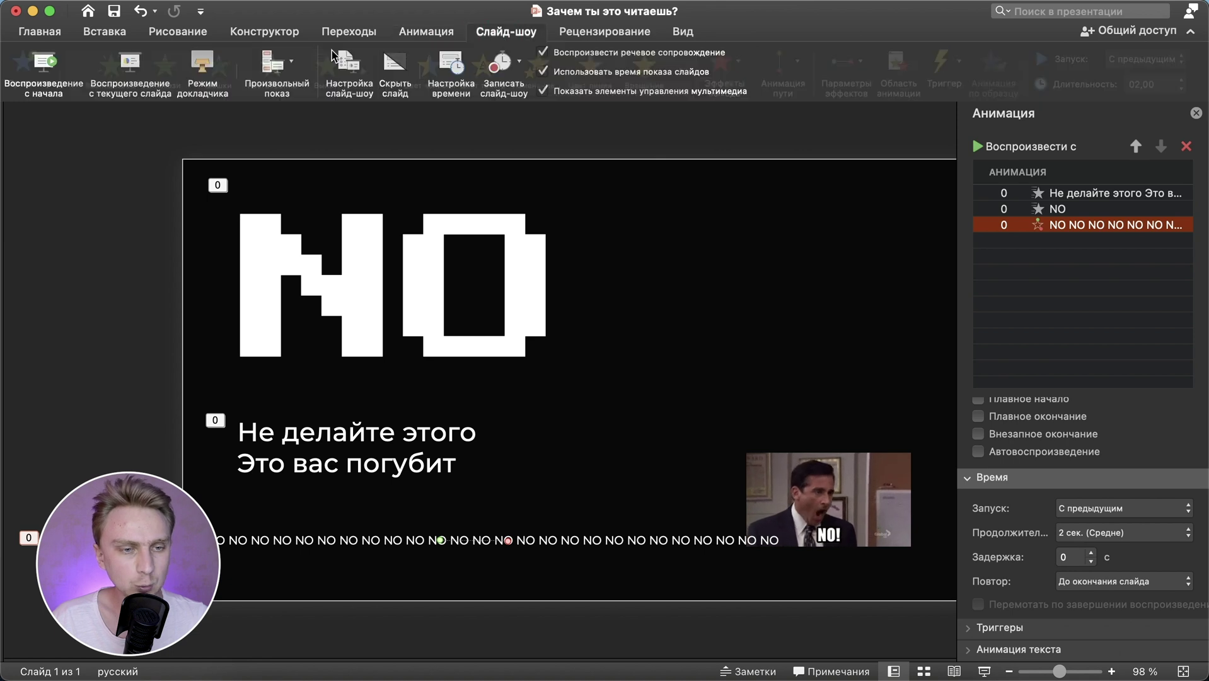
pyautogui.click(133, 66)
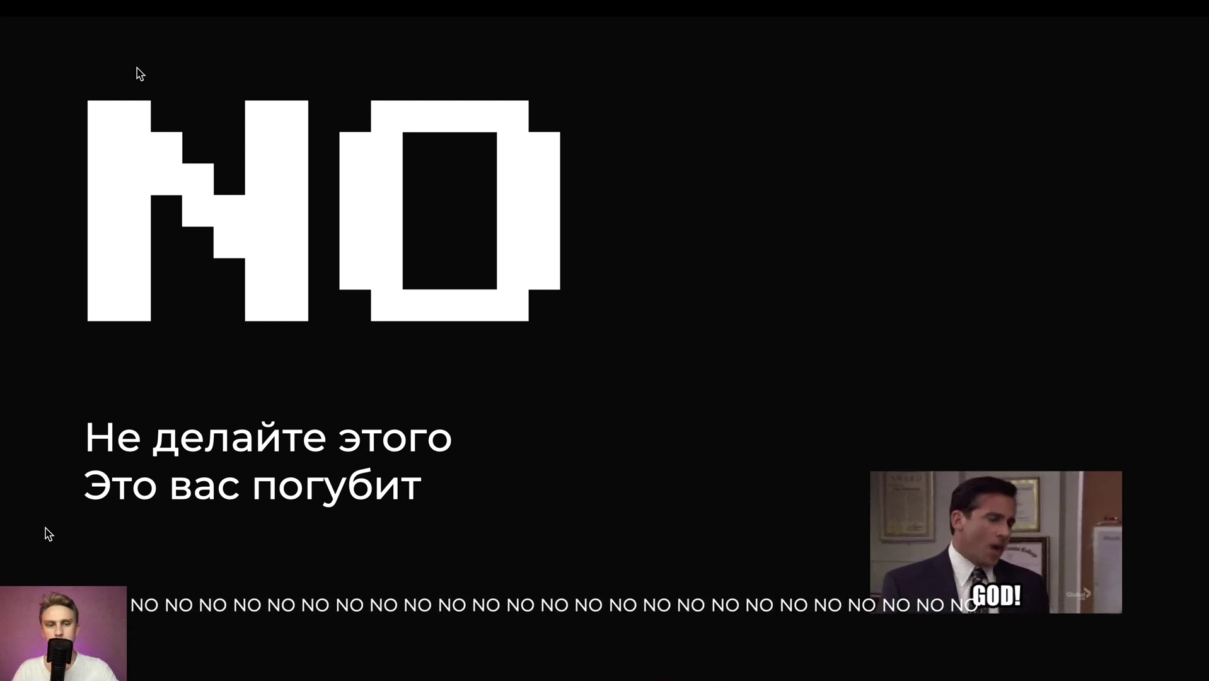
pyautogui.press('Escape')
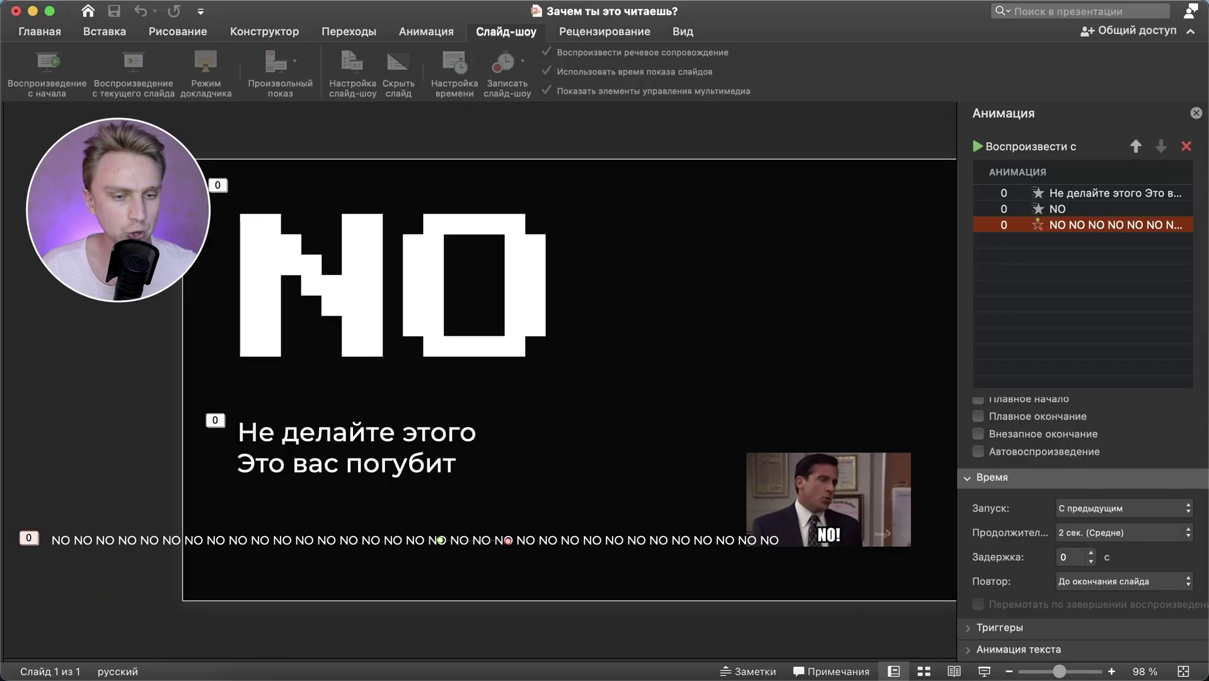
# Draw a small 2,13 × 2,2 cm square over the left end of the NO strip.
pyautogui.click(101, 33)
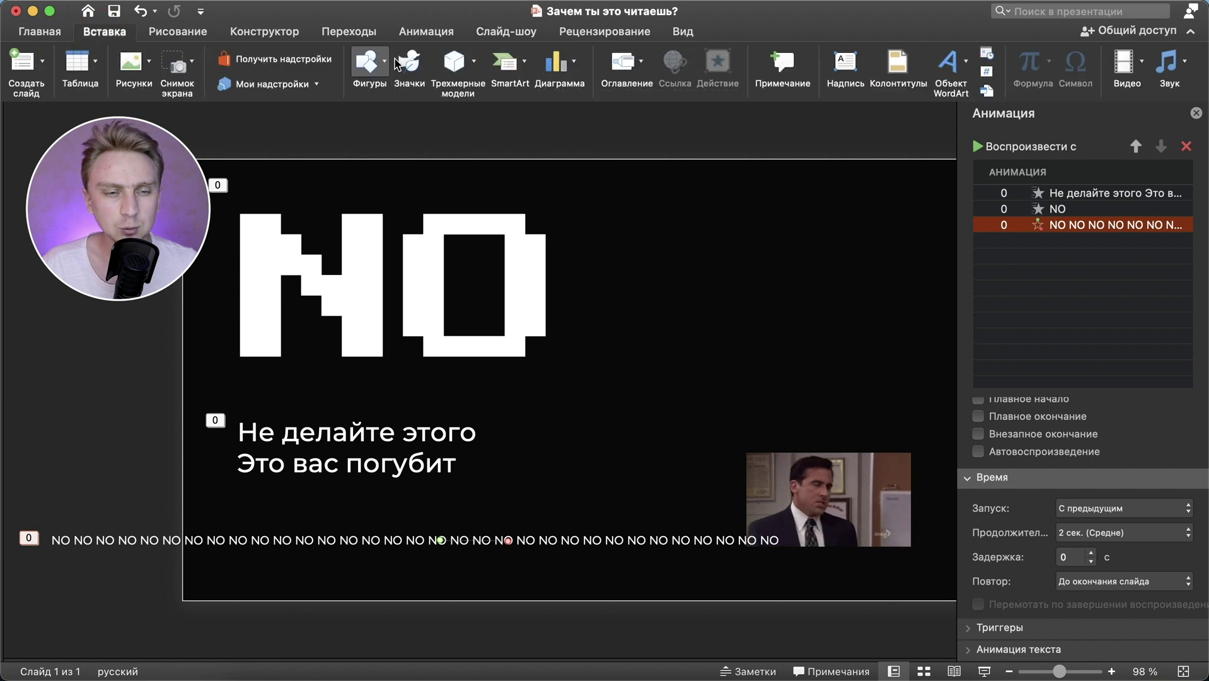
pyautogui.click(368, 61)
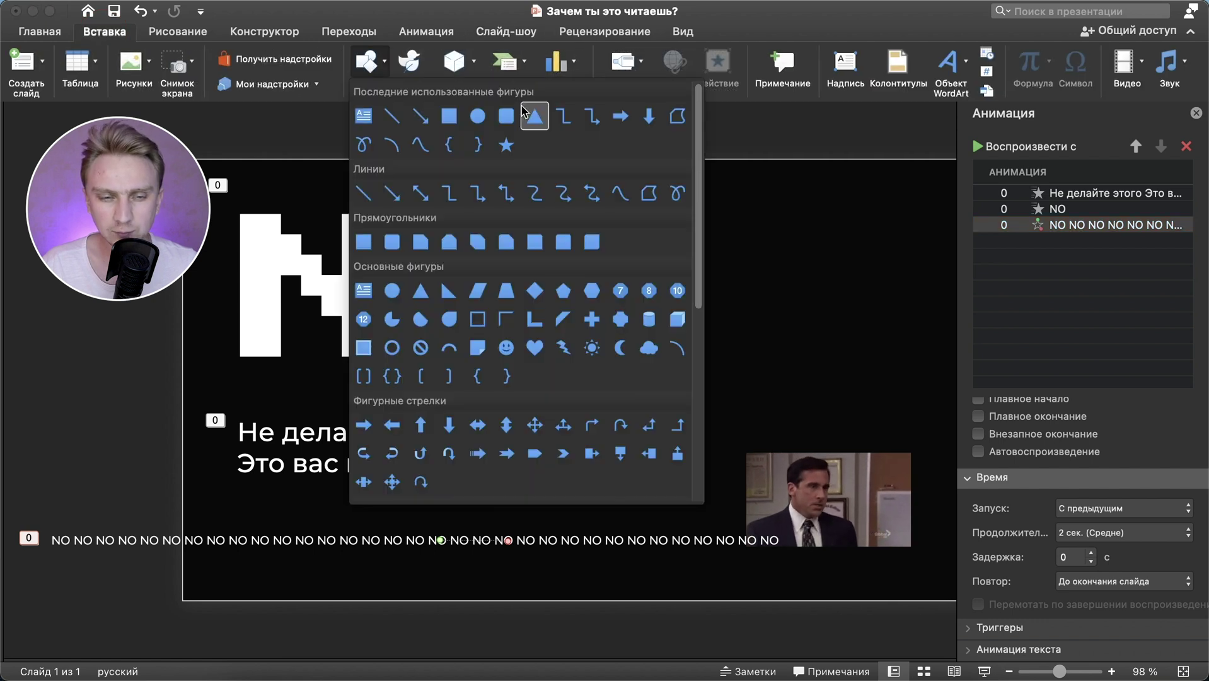
pyautogui.click(449, 115)
pyautogui.moveTo(179, 508)
pyautogui.mouseDown()
pyautogui.moveTo(280, 557)
pyautogui.moveTo(200, 541)
pyautogui.moveTo(218, 542)
pyautogui.mouseUp()
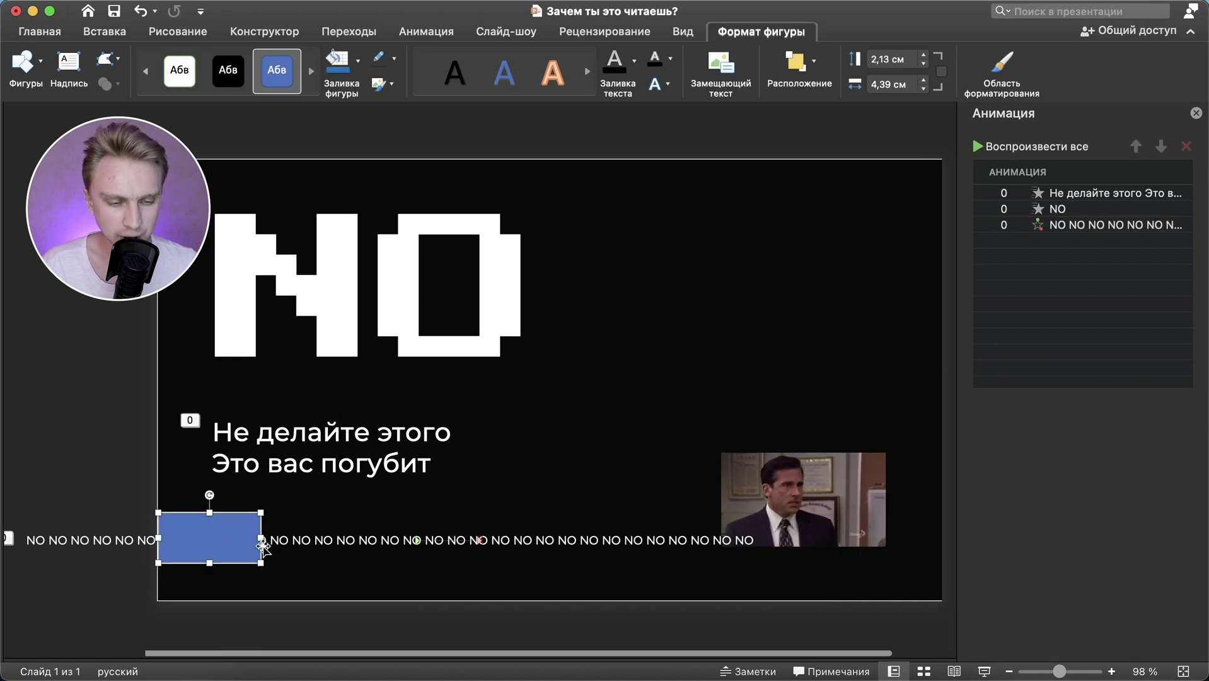
pyautogui.moveTo(260, 546); pyautogui.dragTo(209, 537)
pyautogui.press('super+z')
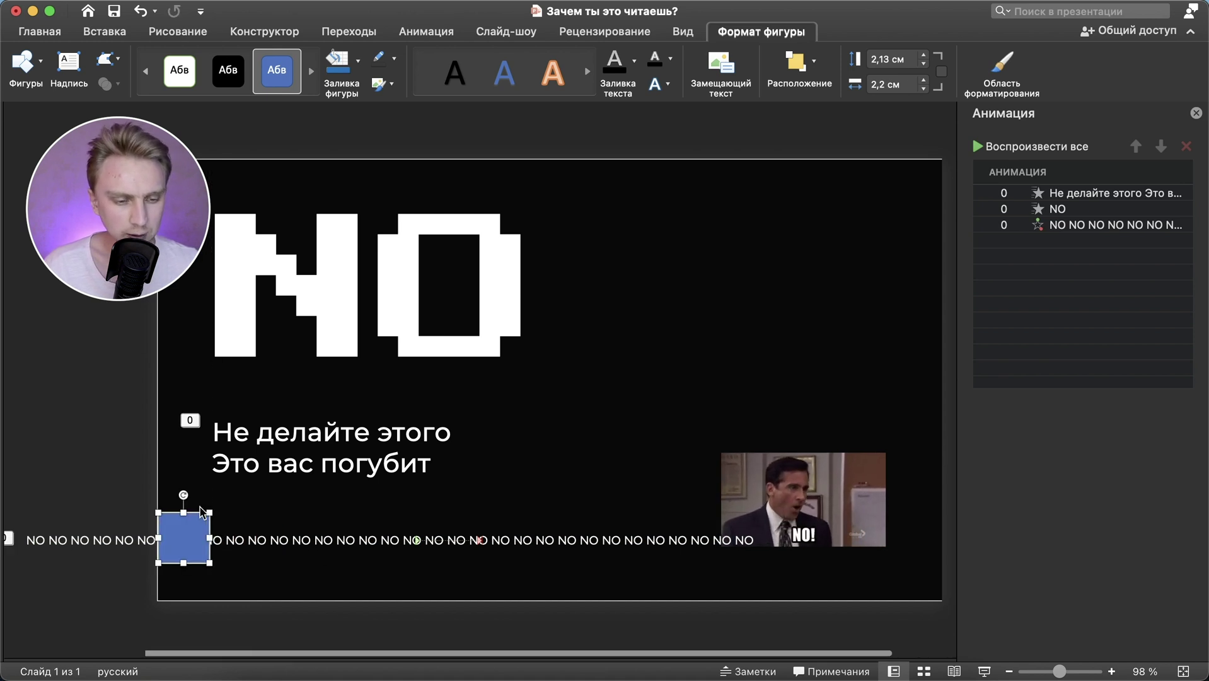
# Fill the square black and remove its outline.
pyautogui.click(360, 61)
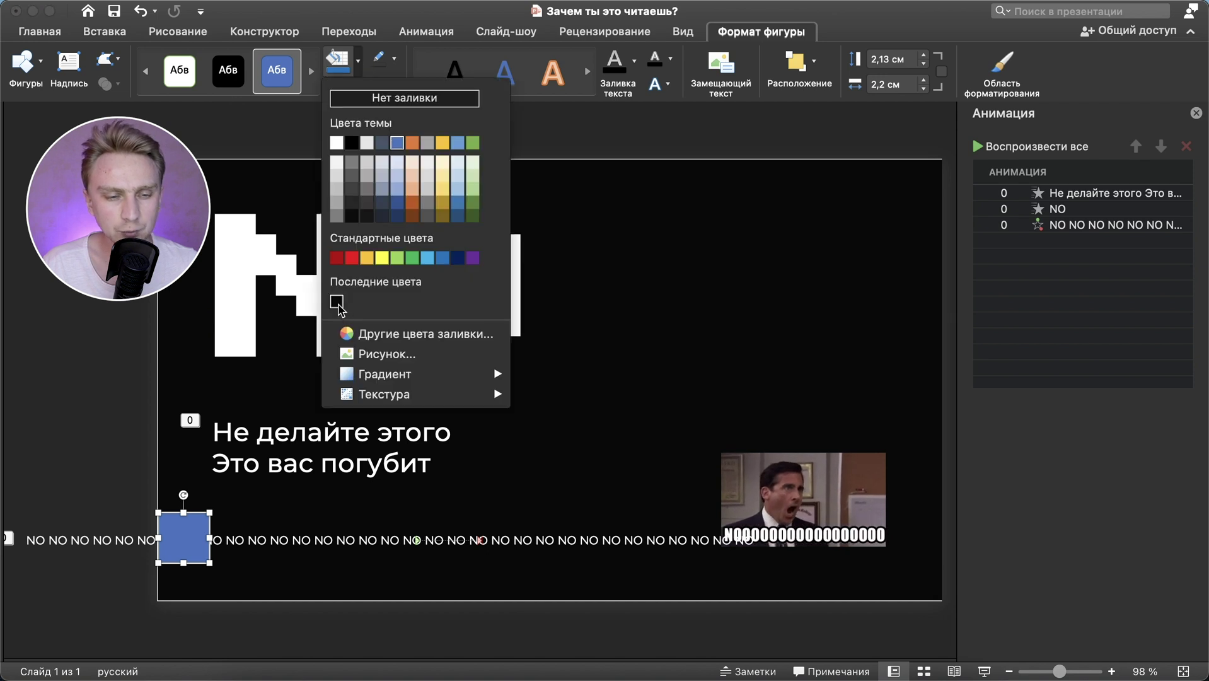
pyautogui.click(338, 305)
pyautogui.click(396, 66)
pyautogui.click(463, 86)
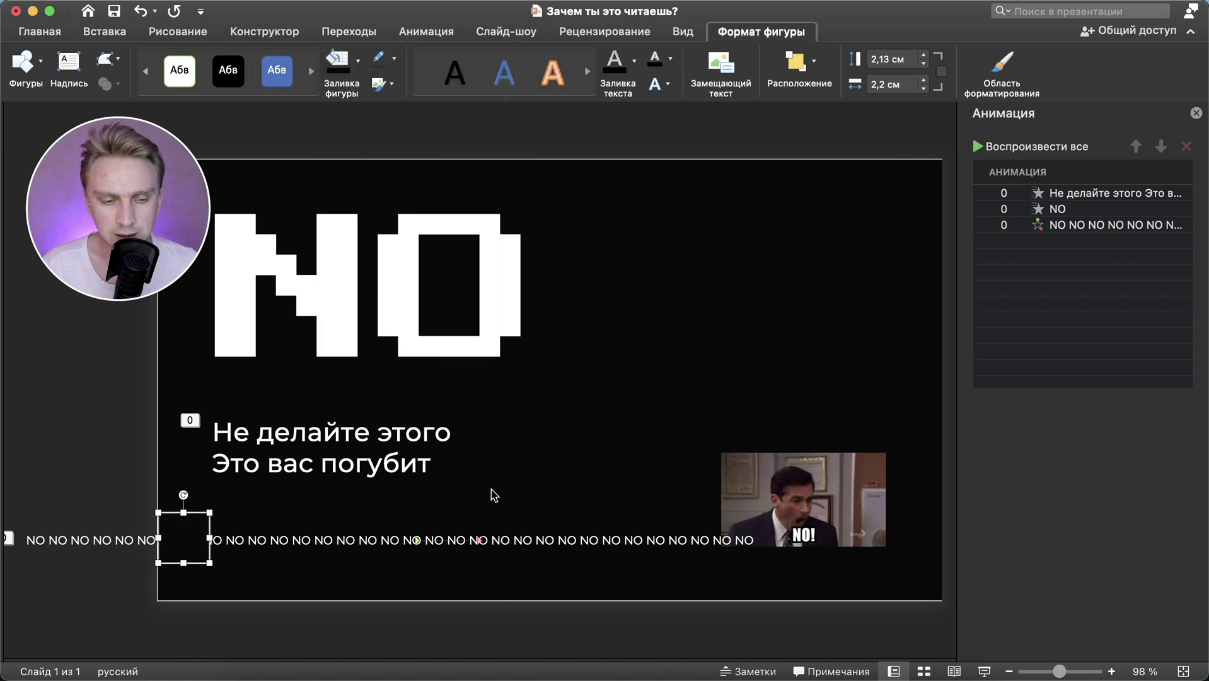
pyautogui.click(482, 527)
# Send the NO text line to the back and play the slide show from this slide.
pyautogui.rightClick(509, 530)
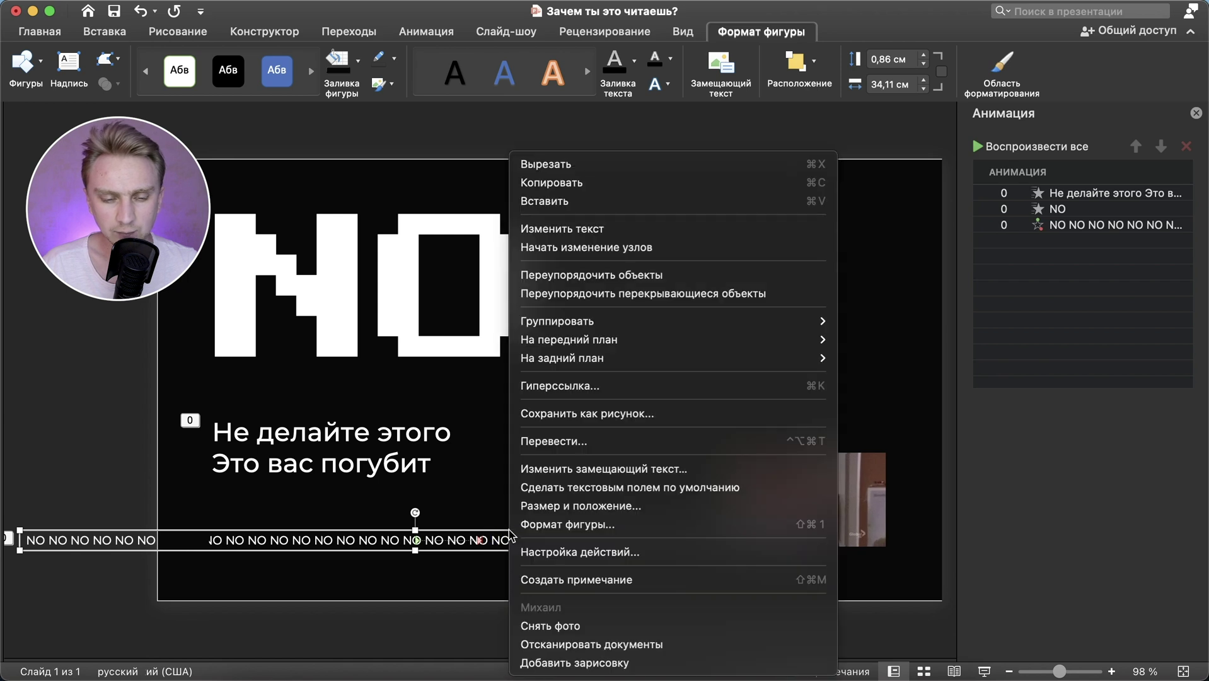
pyautogui.moveTo(562, 358)
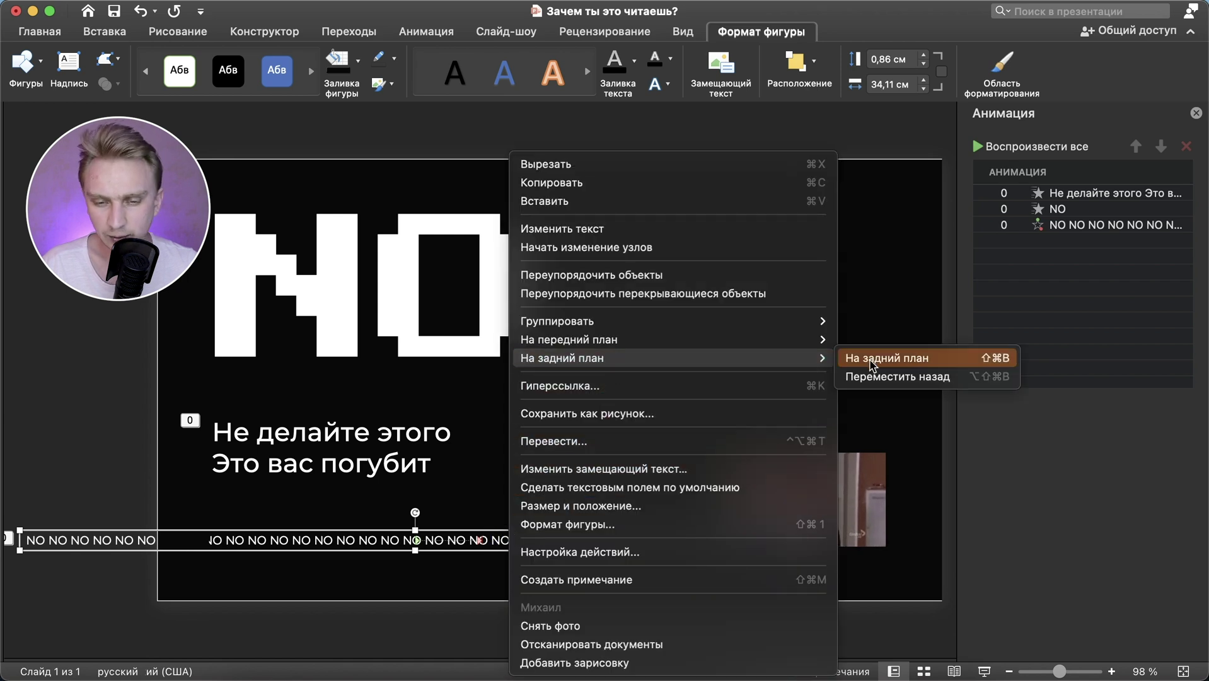
pyautogui.click(879, 364)
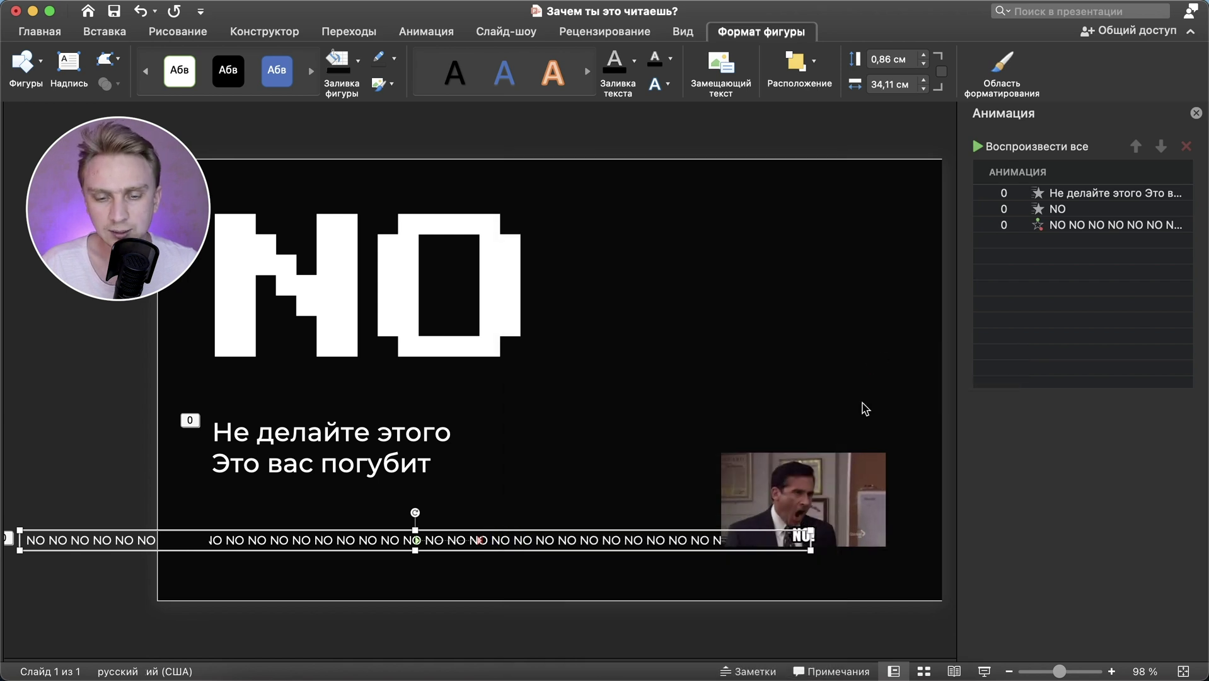
pyautogui.click(506, 31)
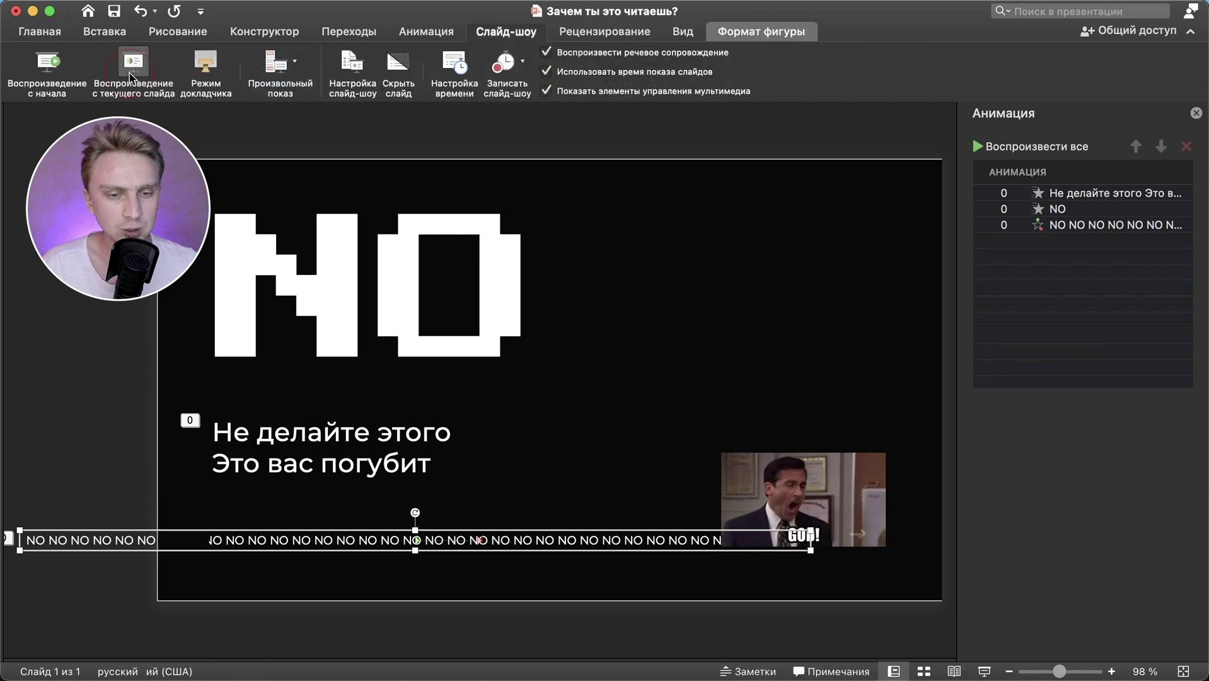
pyautogui.click(29, 66)
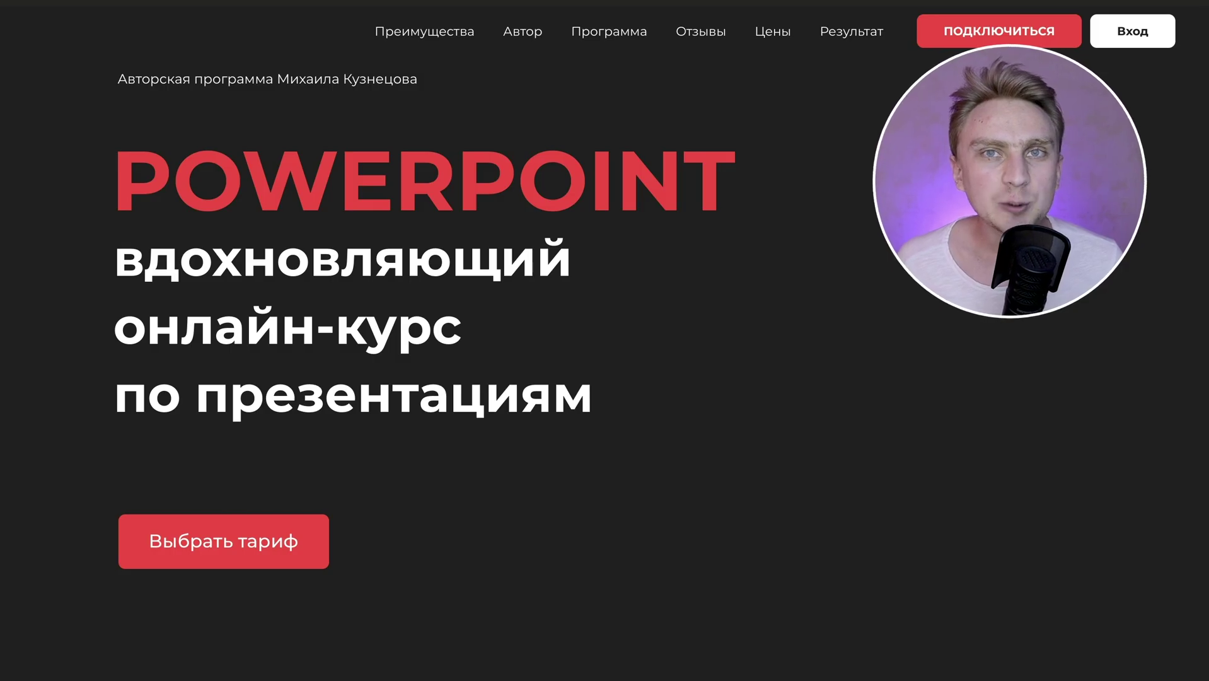
# Scroll the course site and click through the laptop demo slides.
pyautogui.scroll(-5, 667, 470)
pyautogui.scroll(-3, 667, 470)
pyautogui.scroll(-3, 667, 469)
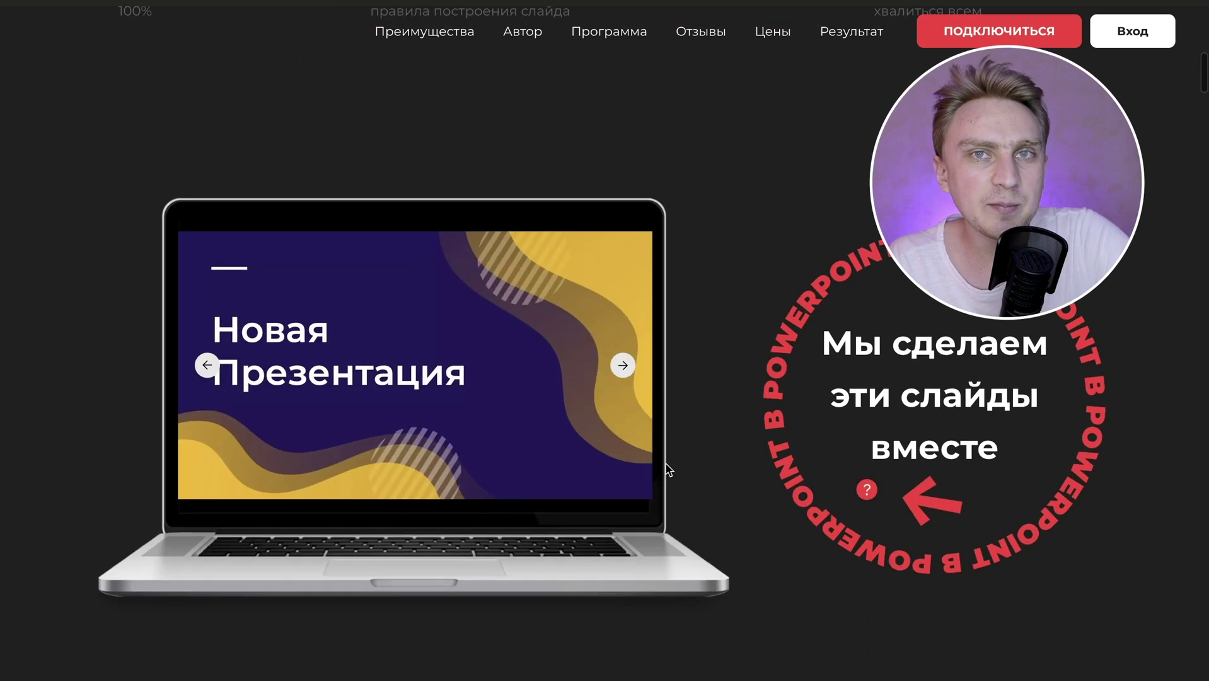
pyautogui.click(621, 367)
pyautogui.click(622, 370)
pyautogui.click(621, 373)
pyautogui.click(622, 372)
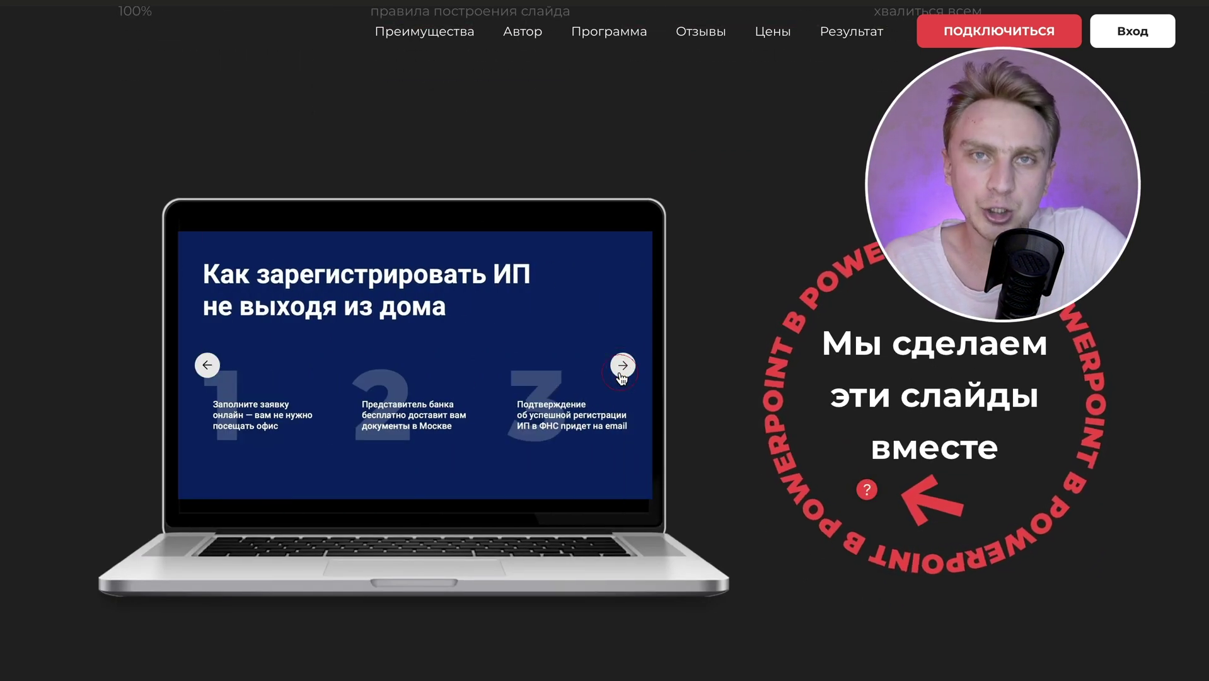
pyautogui.click(622, 372)
pyautogui.click(622, 372)
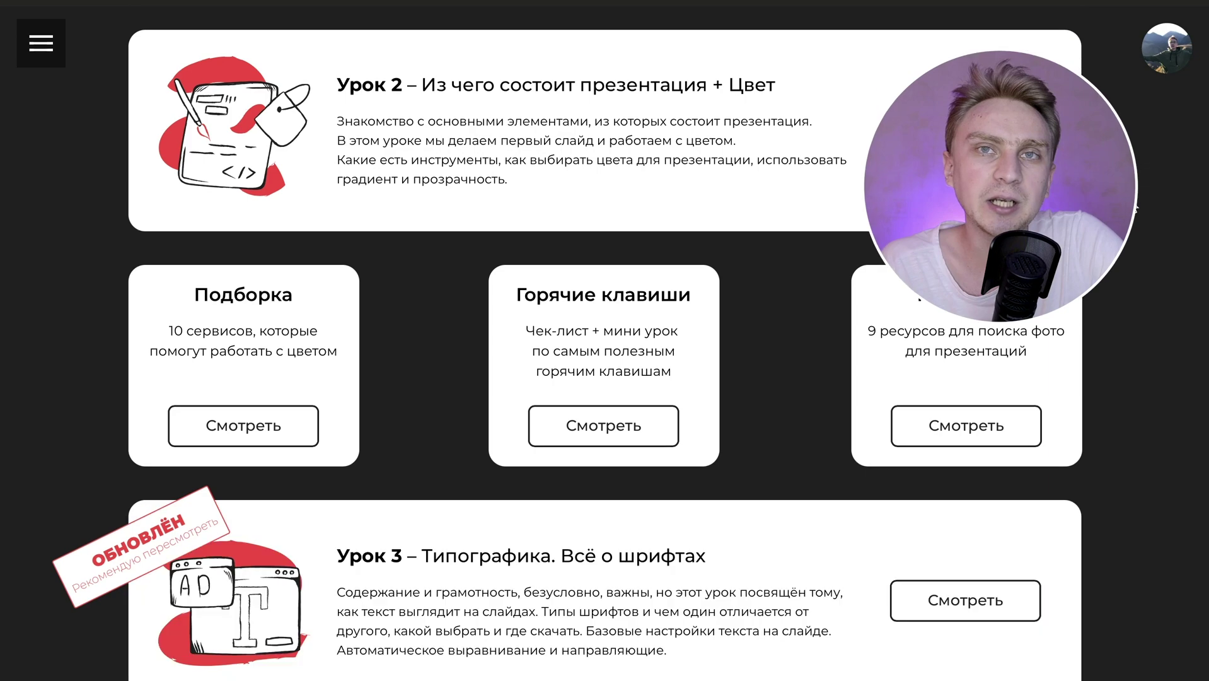
# Open the Урок 4 'F-образная вёрстка' lesson from the course menu.
pyautogui.scroll(-2, 1134, 208)
pyautogui.scroll(-5, 1134, 208)
pyautogui.scroll(-5, 1134, 208)
pyautogui.scroll(-3, 1134, 208)
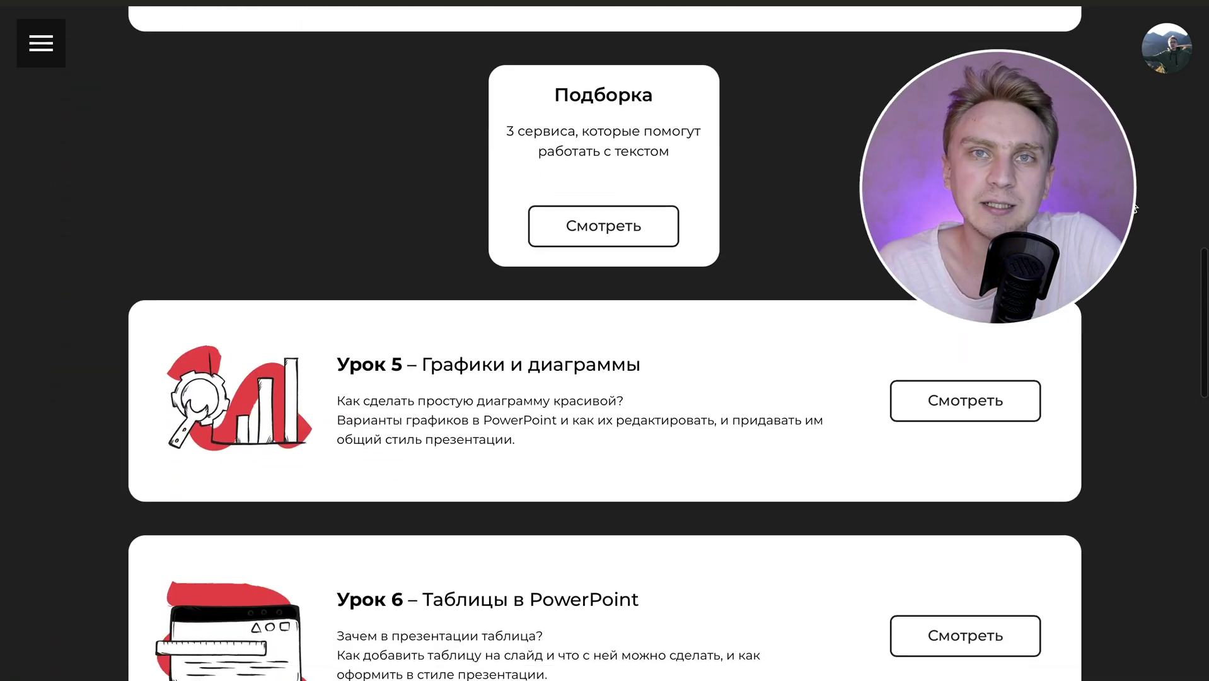
pyautogui.scroll(-4, 1134, 208)
pyautogui.scroll(-4, 1134, 208)
pyautogui.scroll(-3, 1134, 208)
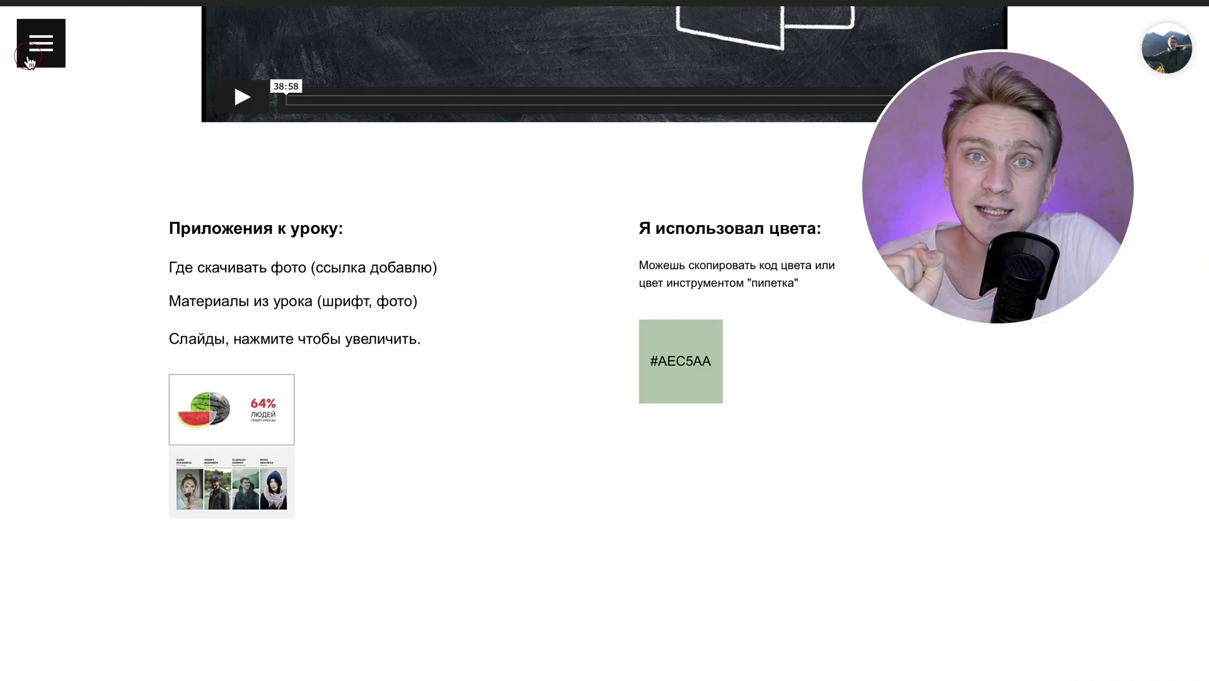
pyautogui.click(25, 53)
pyautogui.click(108, 61)
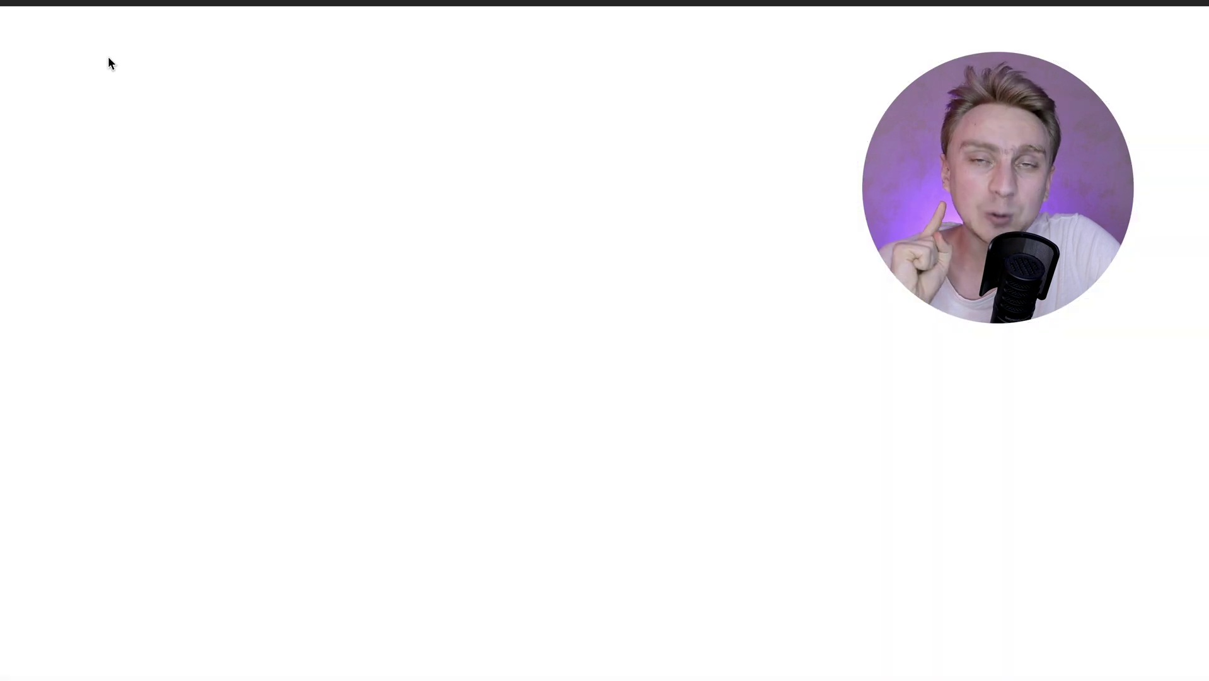
pyautogui.click(38, 43)
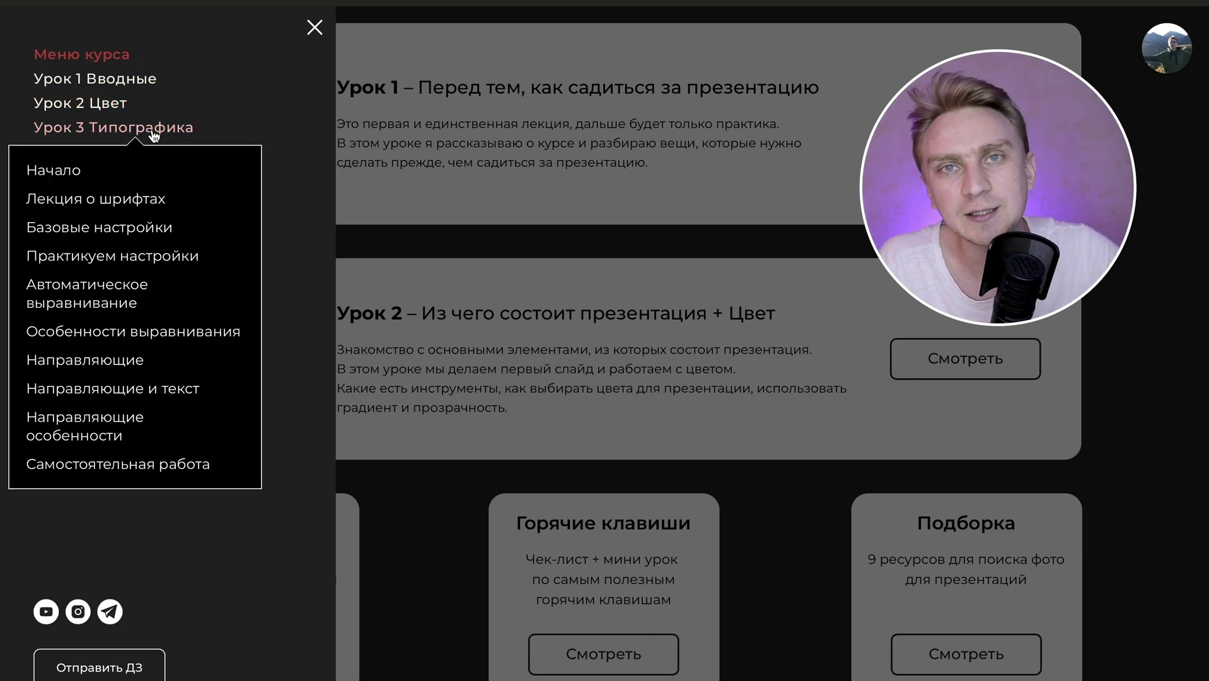
pyautogui.click(137, 253)
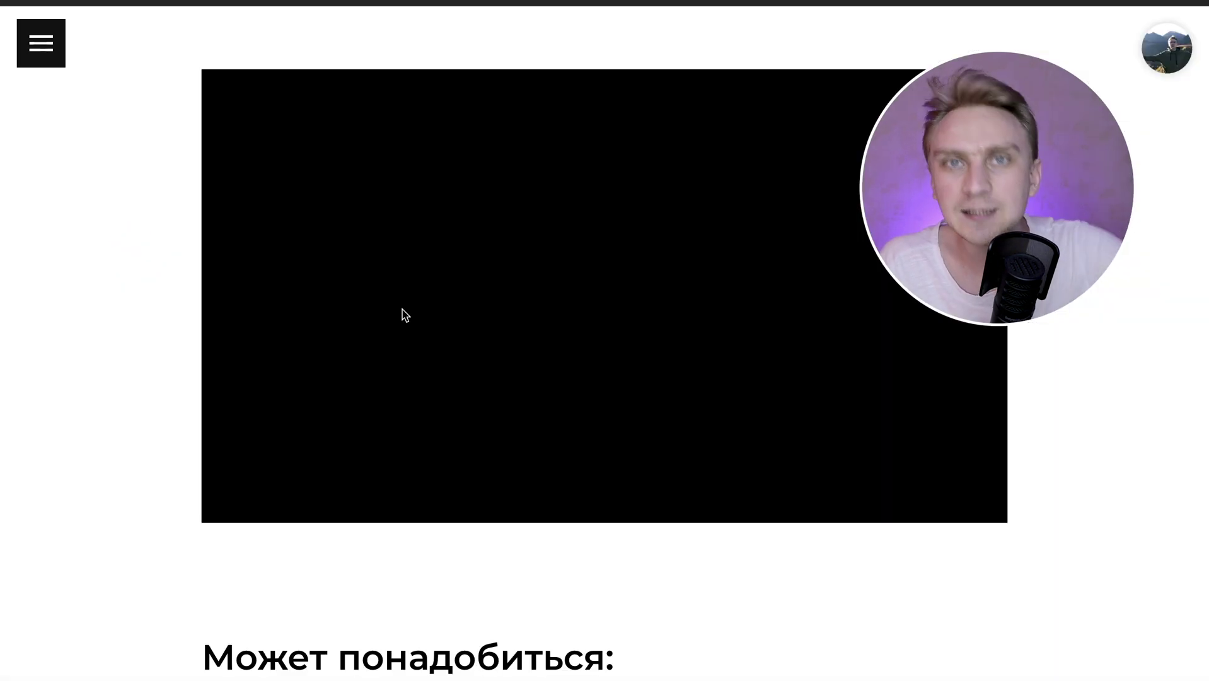
pyautogui.scroll(-1, 154, 397)
pyautogui.scroll(-5, 154, 398)
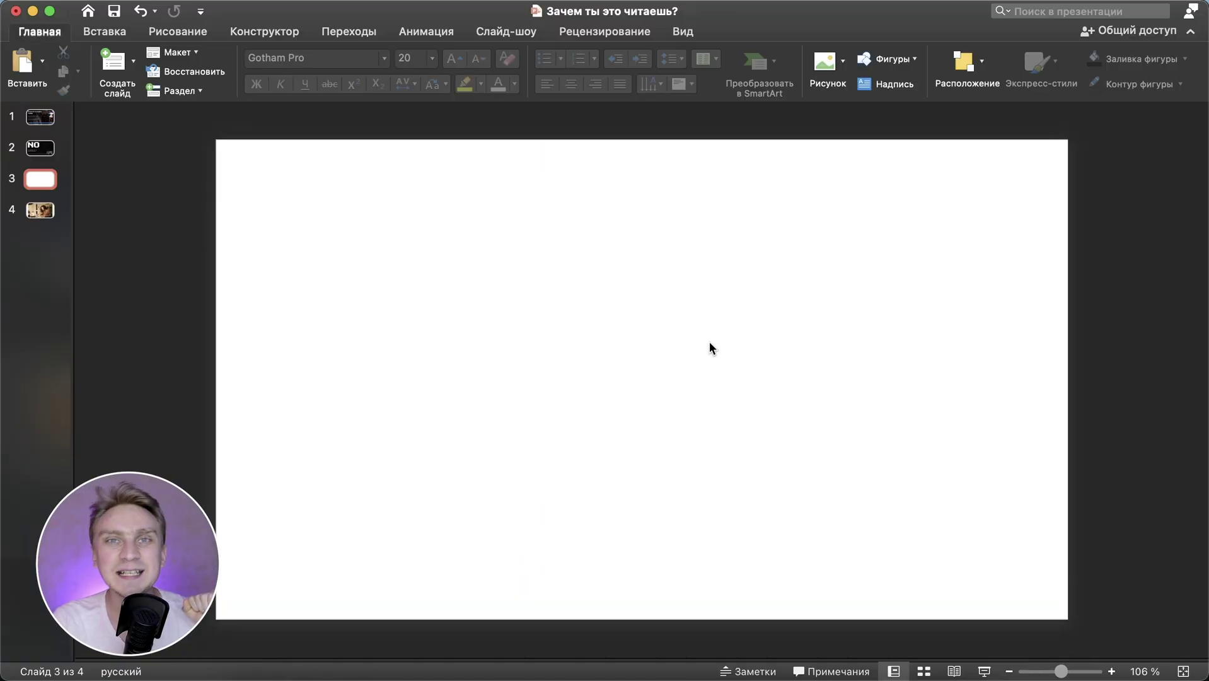
# Draw a thin rectangle bar, 70,66 cm wide, across the top of slide 3 past both edges.
pyautogui.click(106, 33)
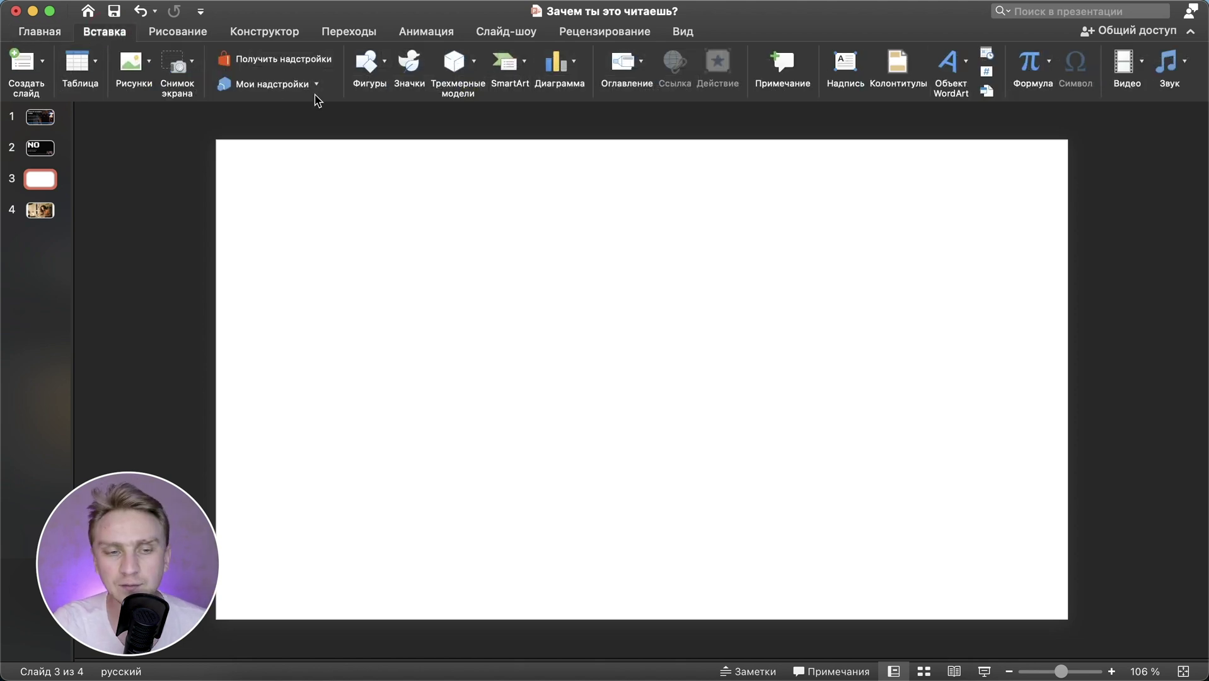
pyautogui.click(368, 63)
pyautogui.click(451, 116)
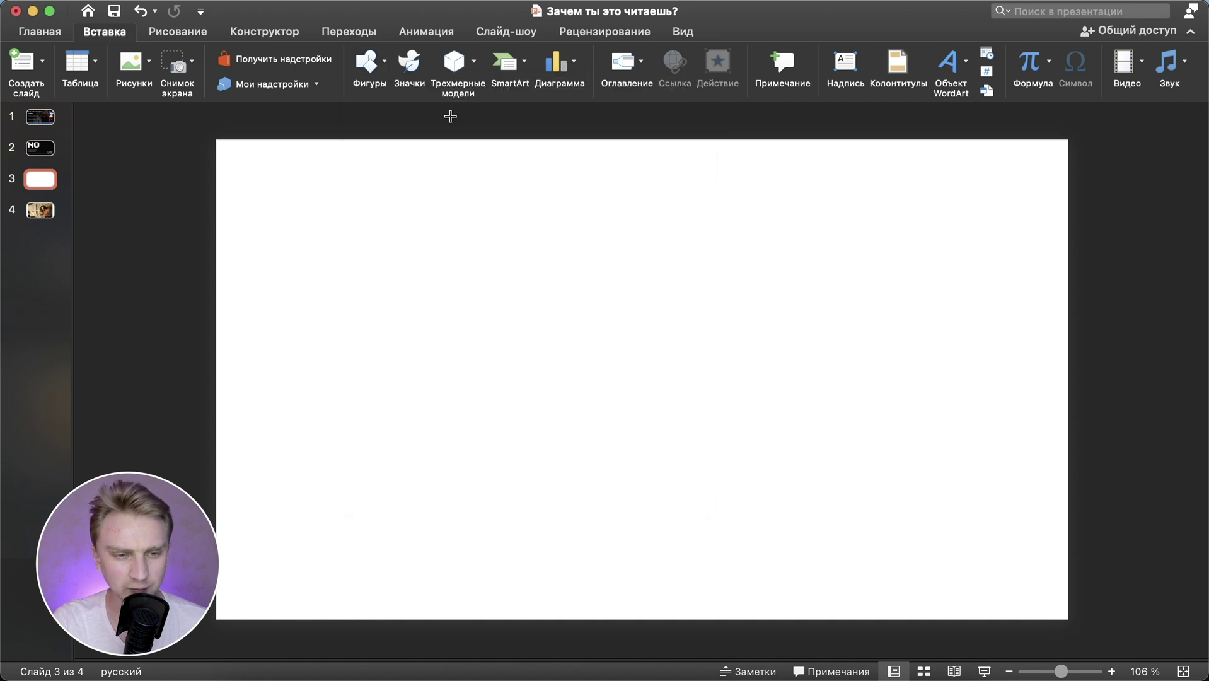
pyautogui.scroll(-3, 450, 340)
pyautogui.scroll(-2, 451, 341)
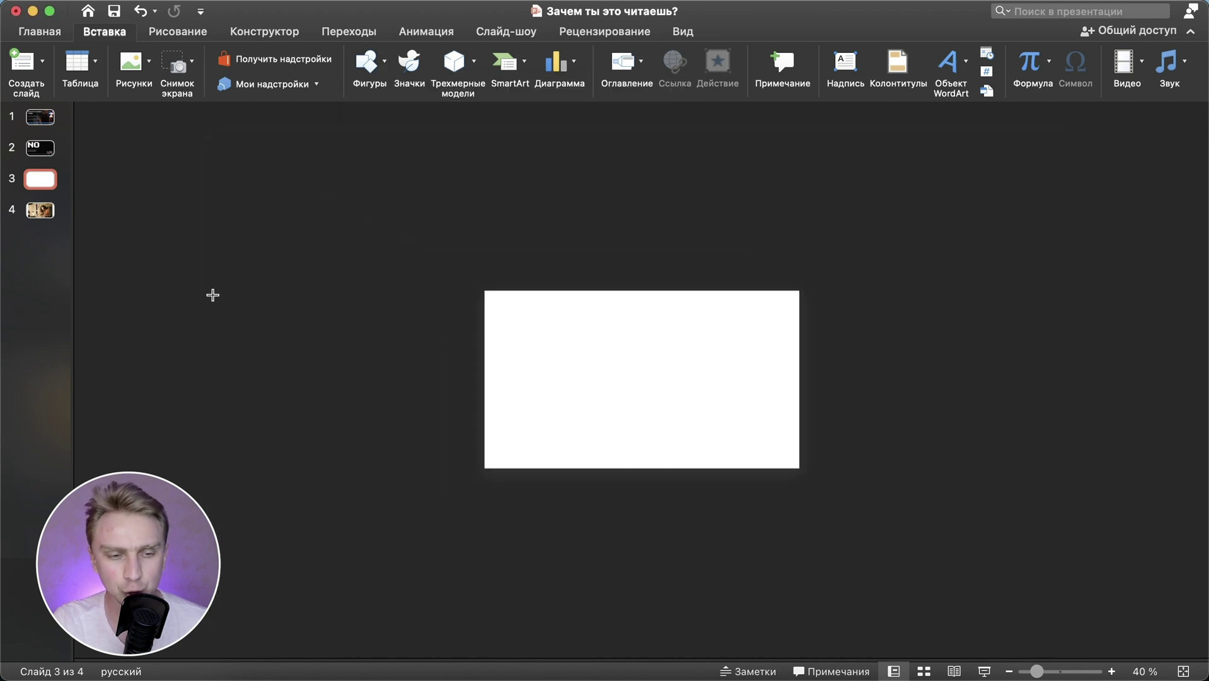
pyautogui.moveTo(213, 296)
pyautogui.mouseDown()
pyautogui.moveTo(858, 333)
pyautogui.moveTo(866, 314)
pyautogui.moveTo(823, 326)
pyautogui.mouseUp()
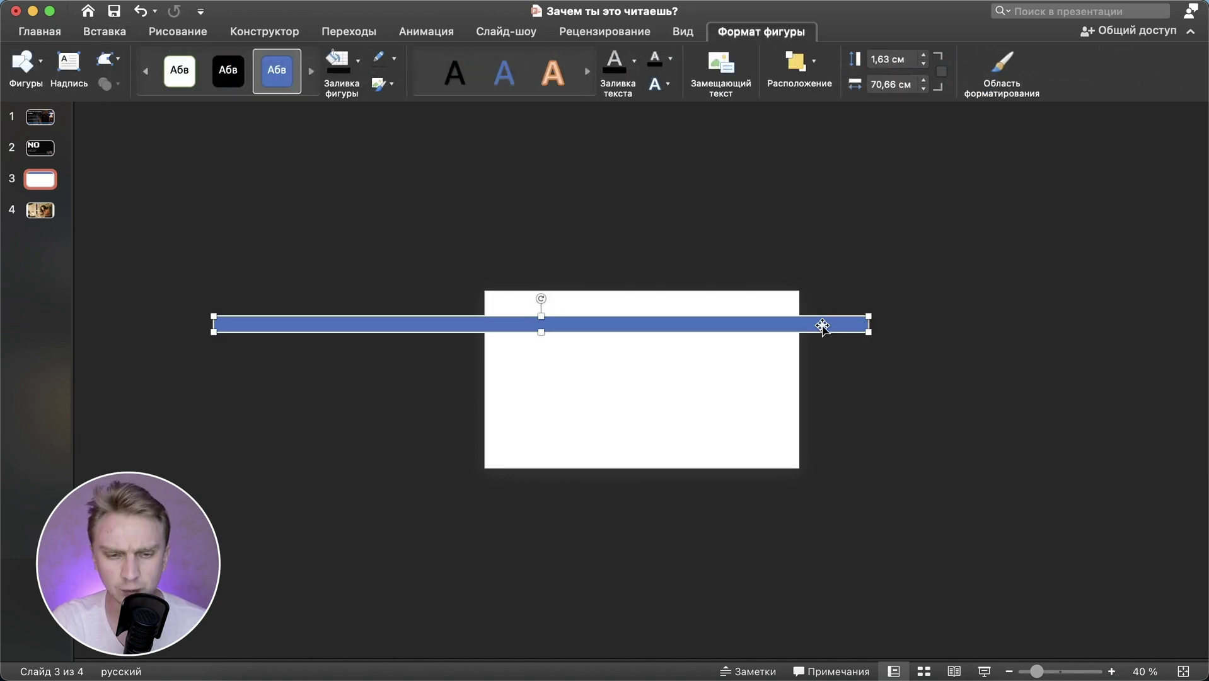
pyautogui.scroll(5, 710, 358)
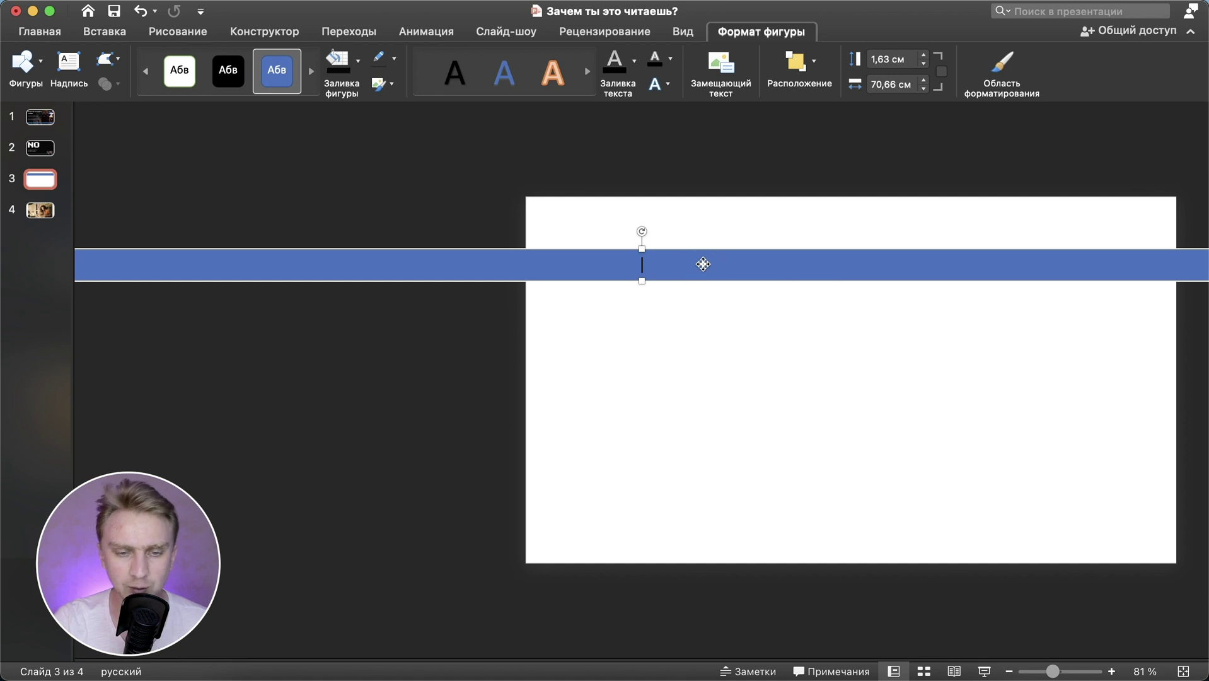
# Type ПРАВИЛА ИГРЫ in the bar and set it to Gotham Pro at 20 pt.
pyautogui.write('ПР')
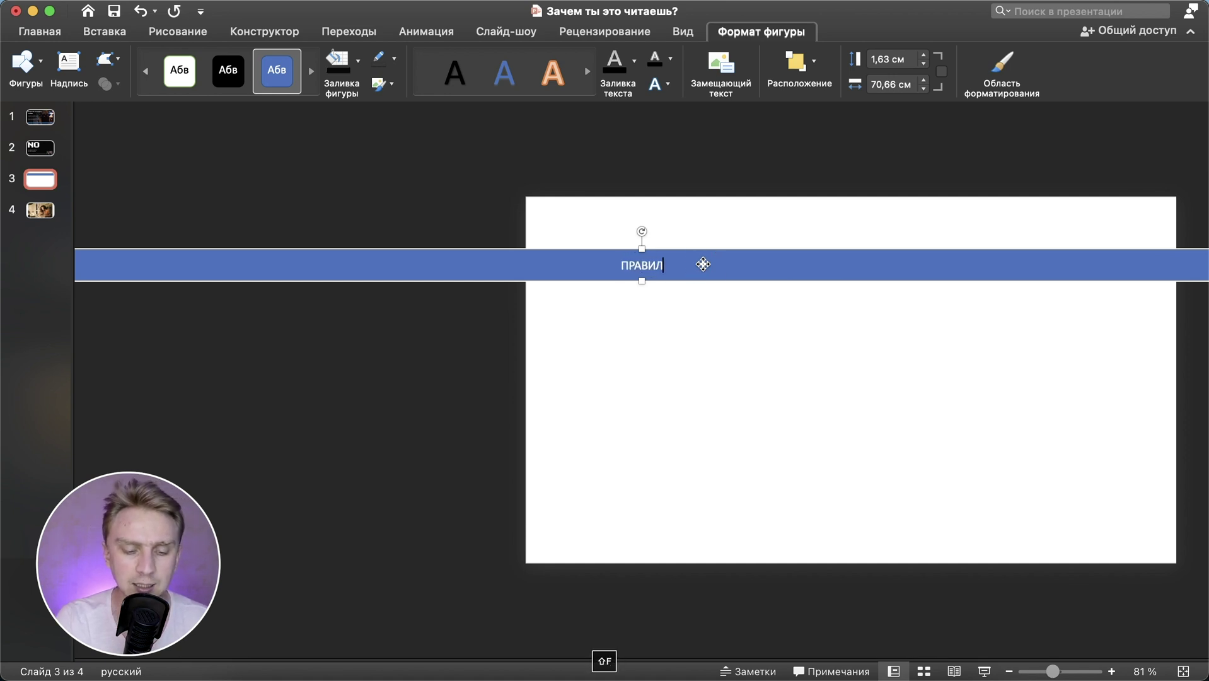
pyautogui.write('А В')
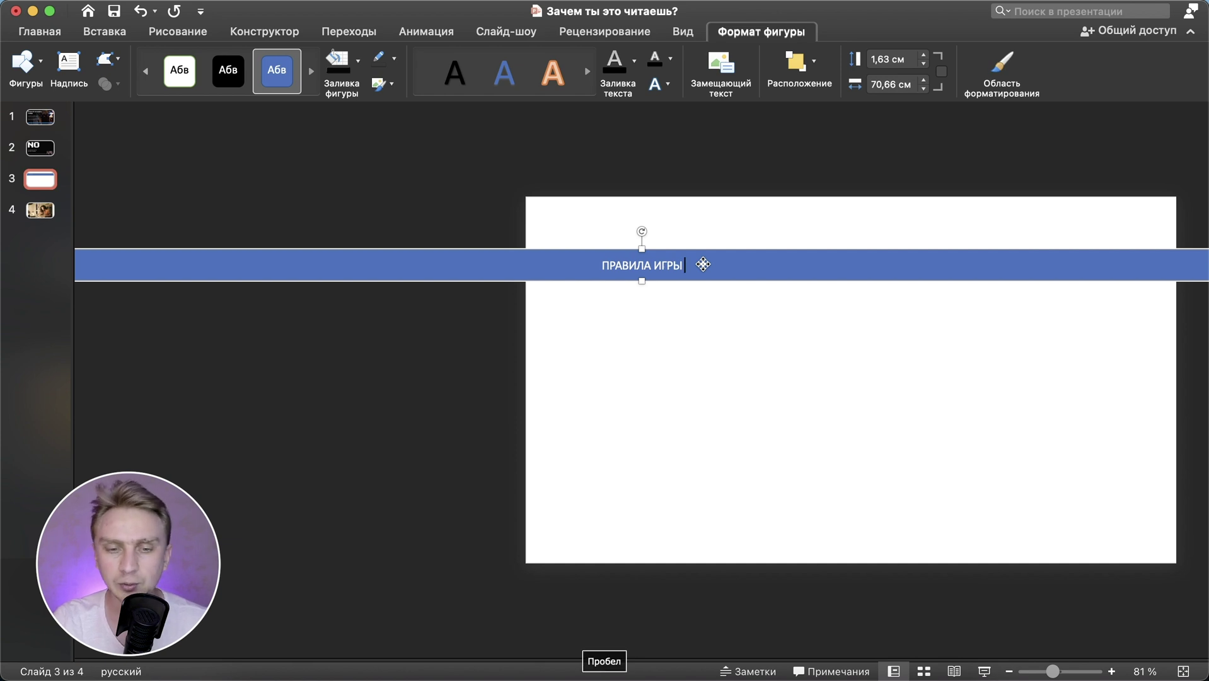
pyautogui.press('cmd+a')
pyautogui.press('cmd+c')
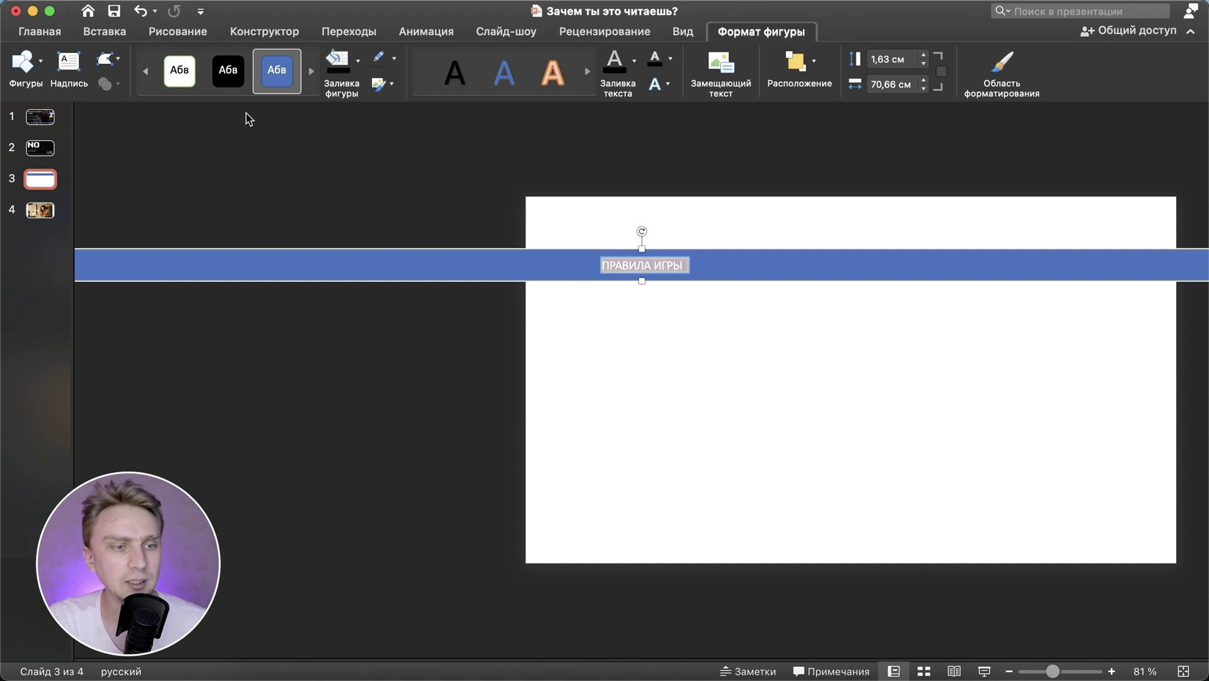
pyautogui.click(53, 38)
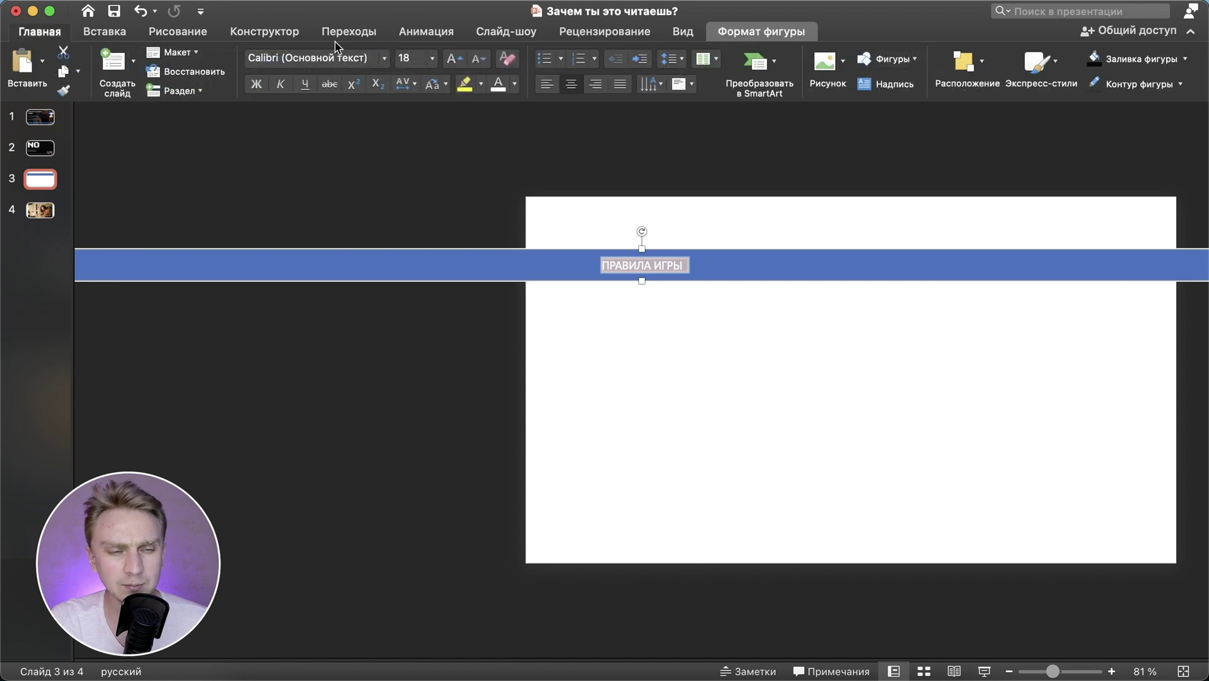
pyautogui.click(384, 58)
pyautogui.moveTo(415, 206)
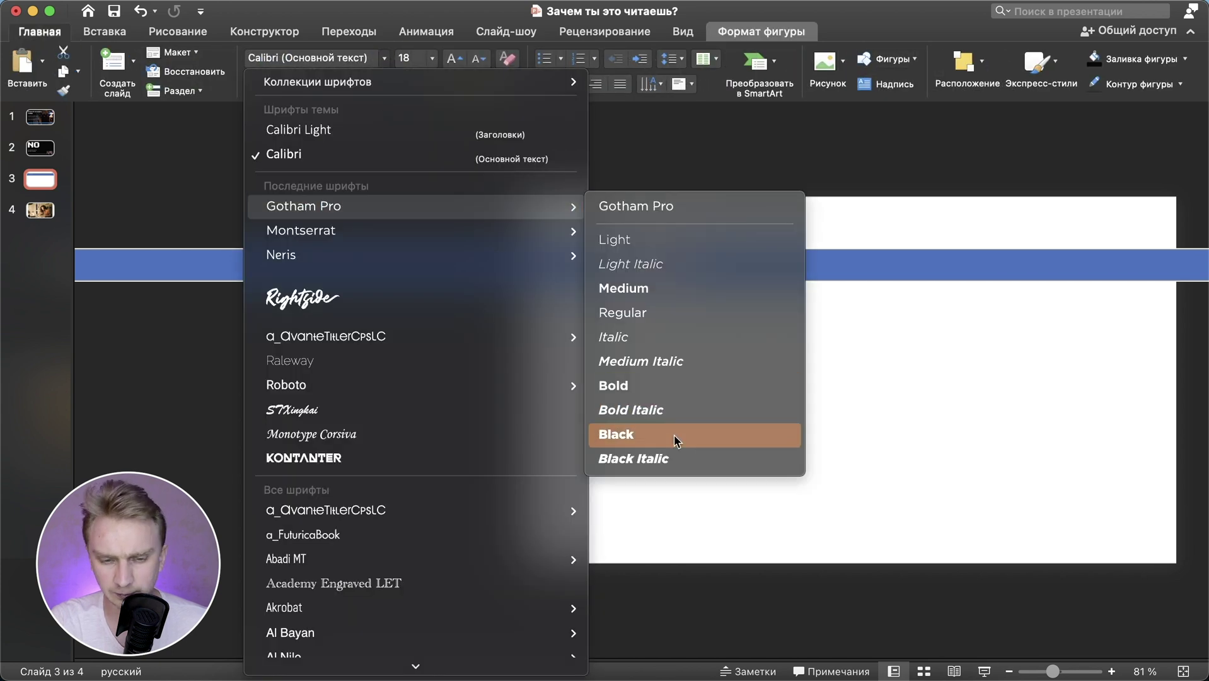
pyautogui.click(631, 385)
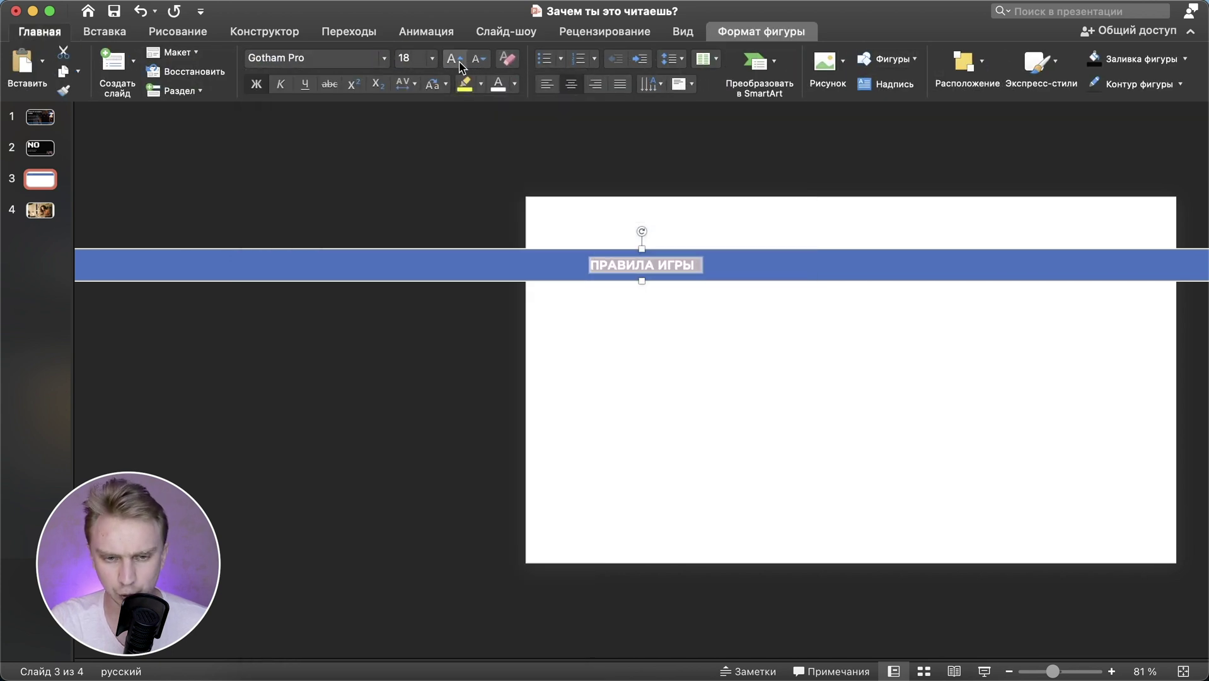
pyautogui.click(462, 63)
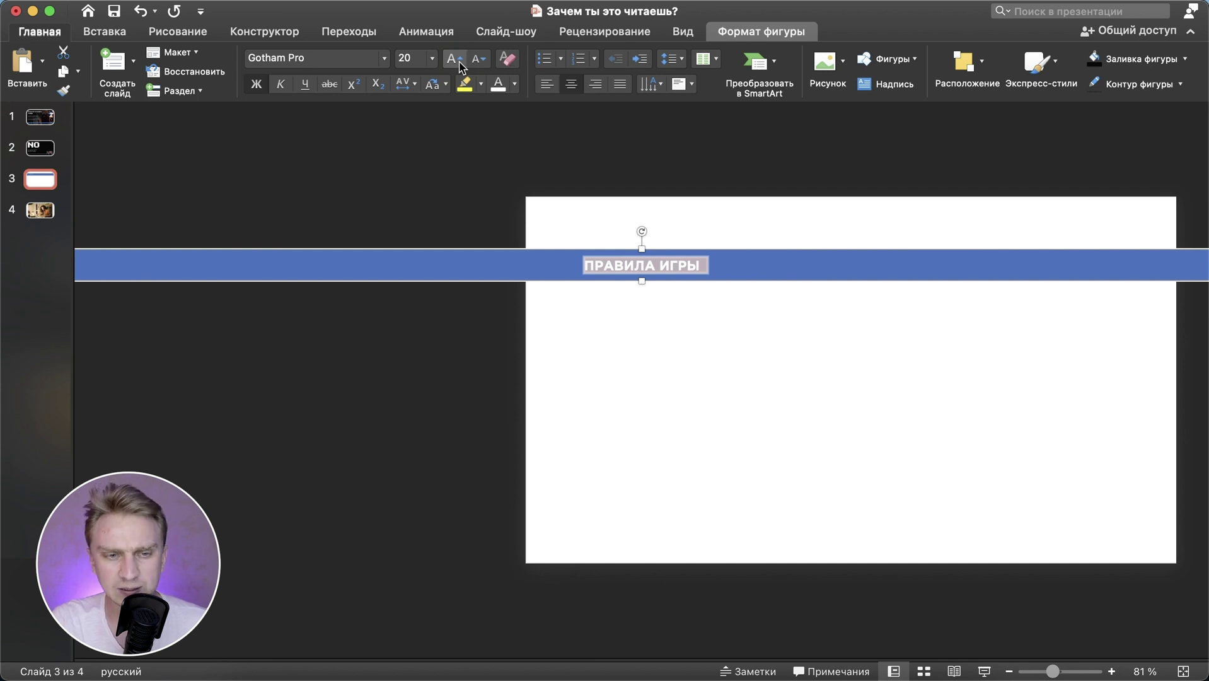
# Make the bar solid black with no outline.
pyautogui.click(733, 276)
pyautogui.click(1107, 56)
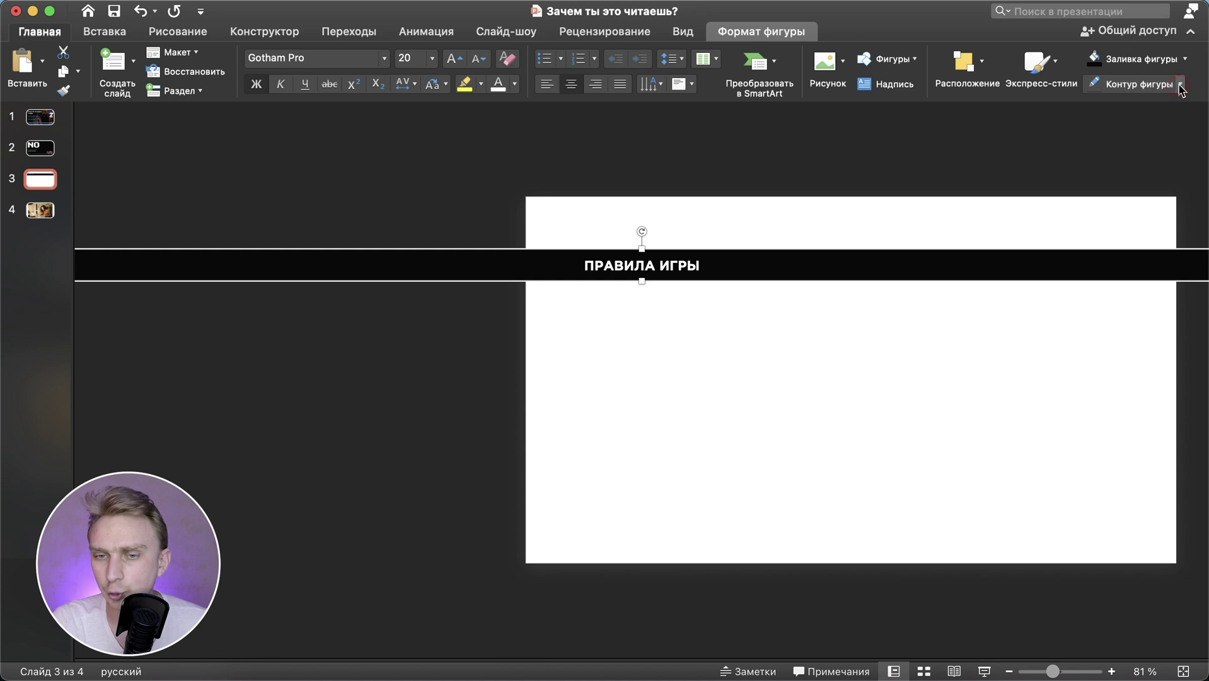
pyautogui.click(1180, 83)
pyautogui.click(1128, 122)
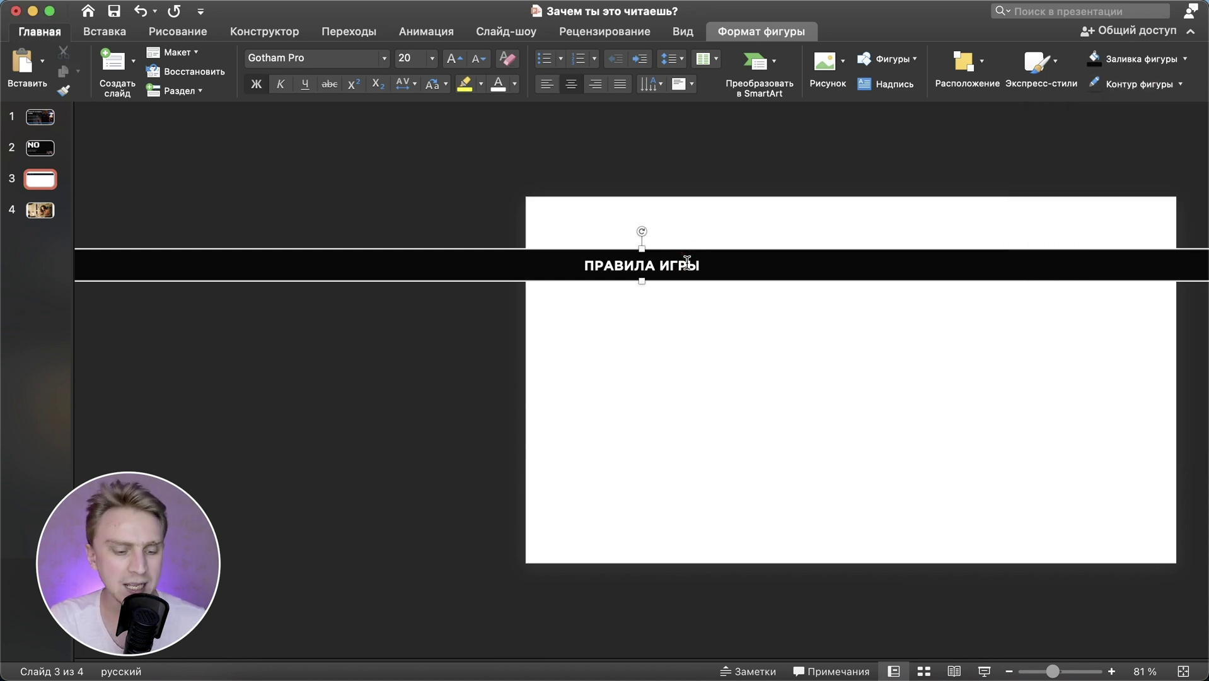
# Fill the bar with repeated ПРАВИЛА ИГРЫ copies and delete the extra trailing text.
pyautogui.press('cmd+a')
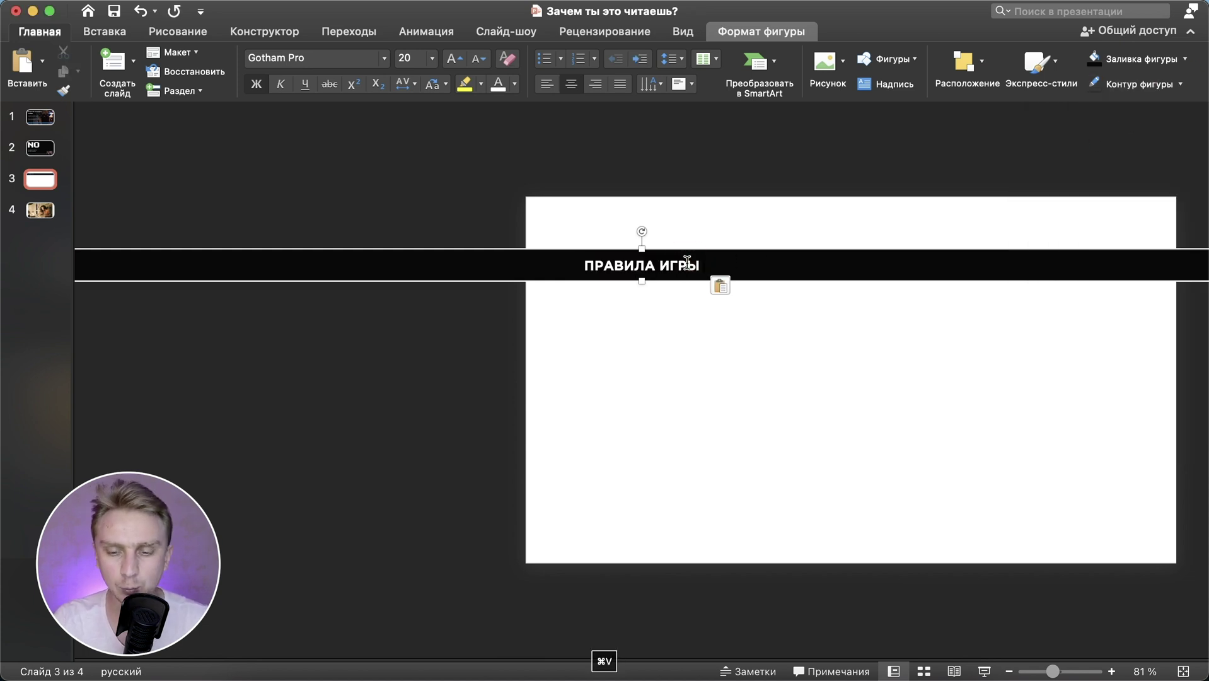
pyautogui.press('cmd+v')
pyautogui.press('cmd+v')
pyautogui.press('cmd+v')
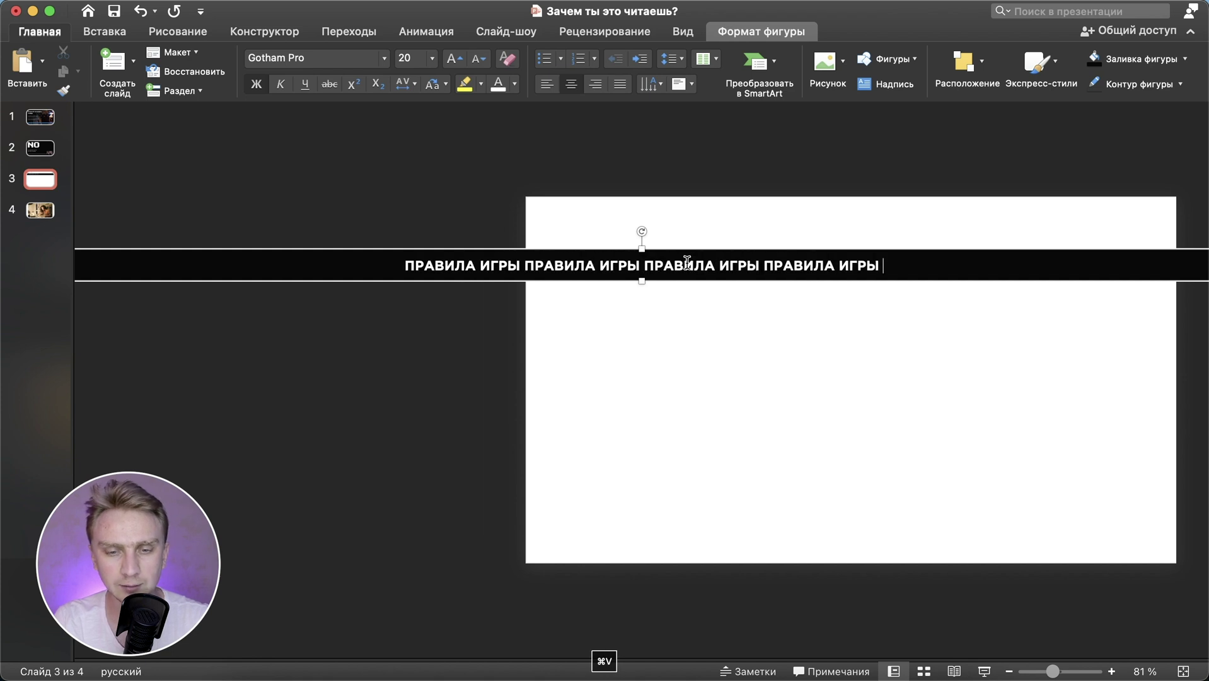
pyautogui.press('cmd+v')
pyautogui.press('cmd+v')
pyautogui.press('cmd+v')
pyautogui.press('cmd+v')
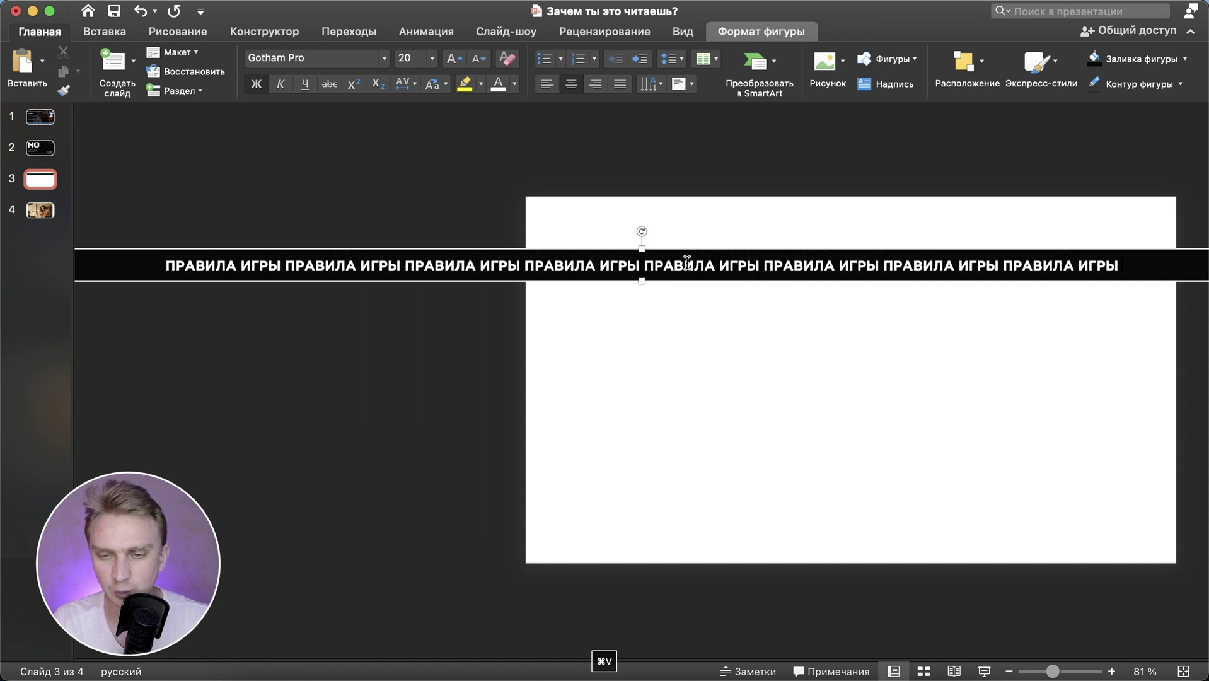
pyautogui.press('cmd+v')
pyautogui.press('BackSpace')
pyautogui.press('cmd+v')
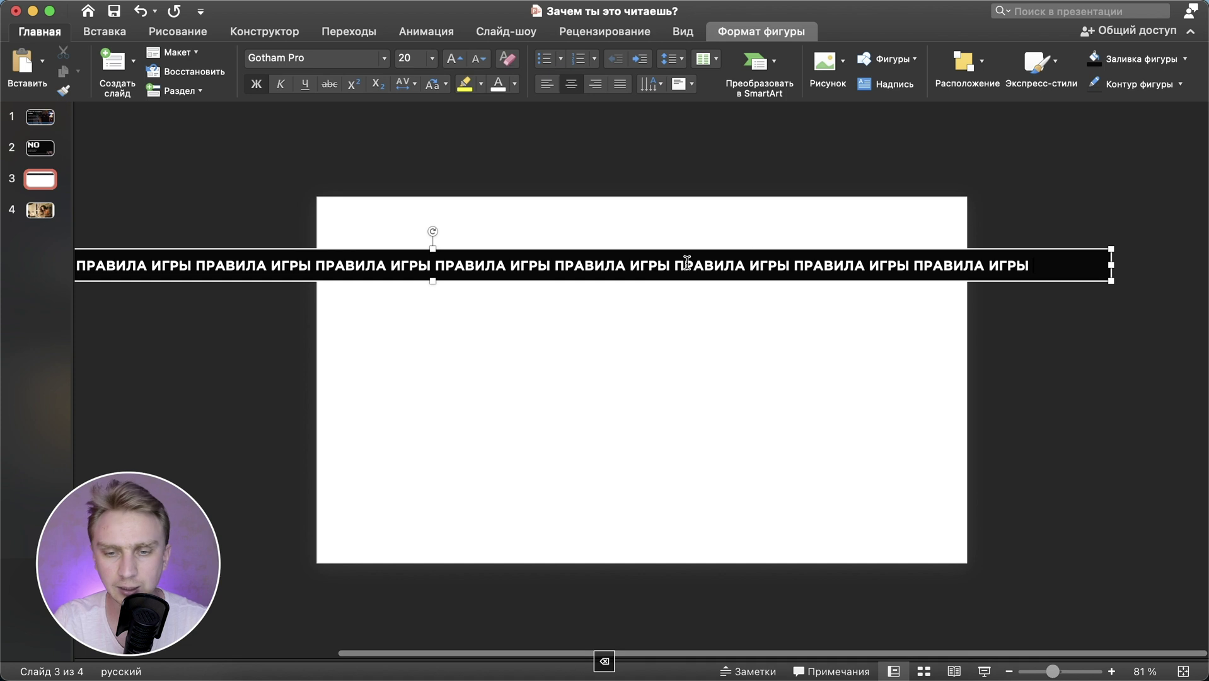
pyautogui.press('BackSpace')
pyautogui.click(817, 308)
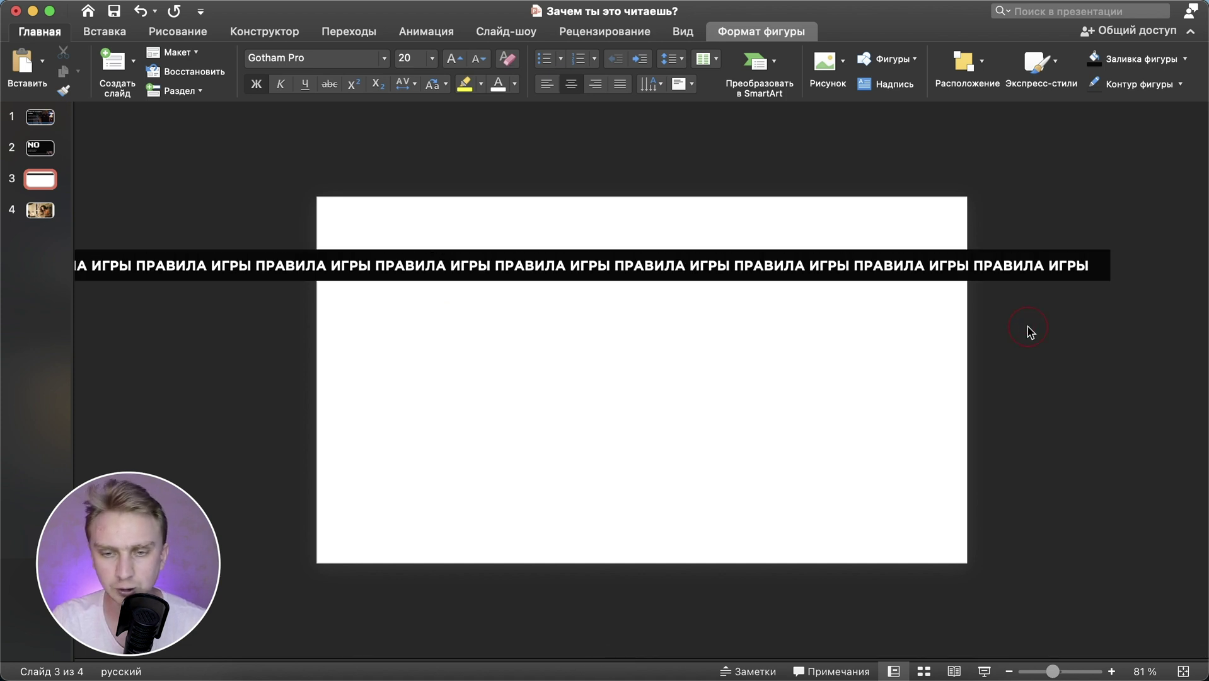
# Slim and shorten the bar, then place it at left 0 cm, top 2,2 cm.
pyautogui.click(1075, 274)
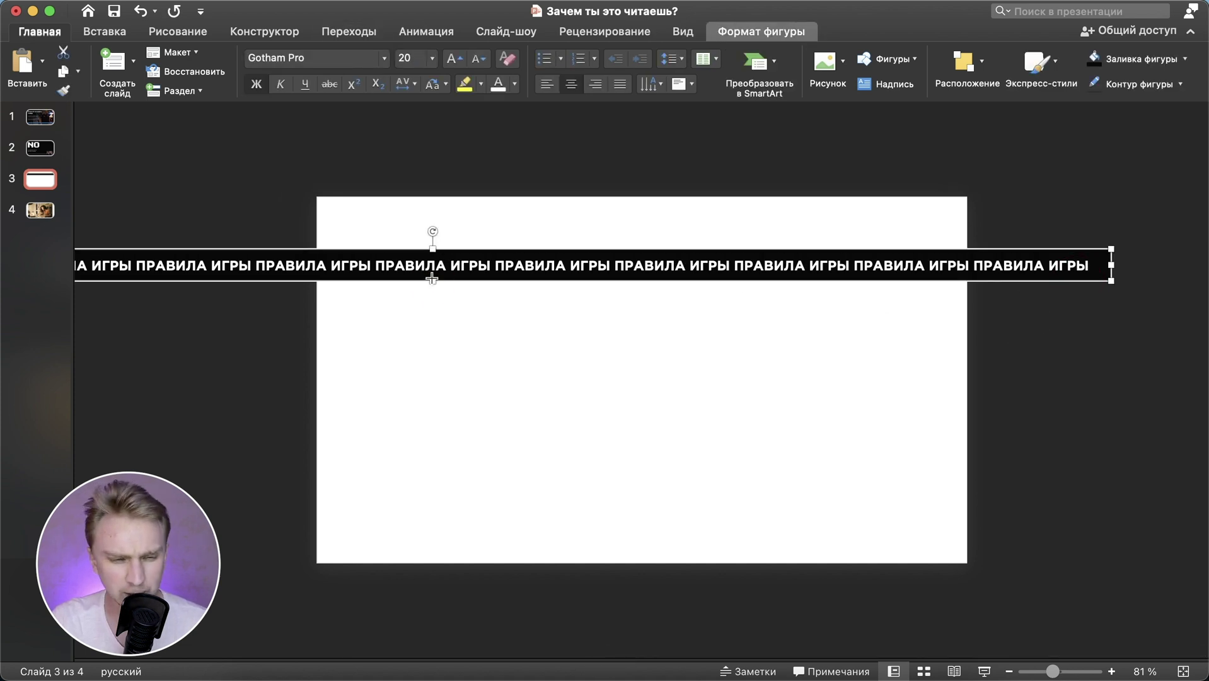
pyautogui.moveTo(432, 278); pyautogui.dragTo(432, 277)
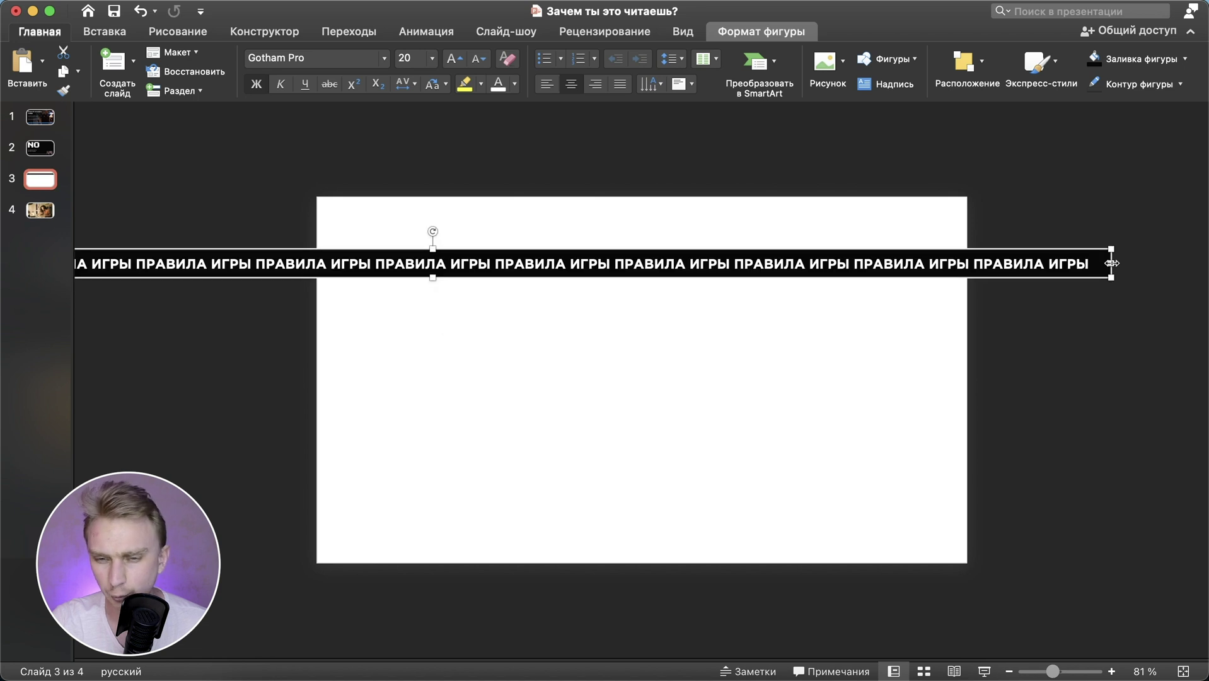
pyautogui.moveTo(1111, 262); pyautogui.dragTo(1088, 270)
pyautogui.moveTo(143, 277); pyautogui.dragTo(554, 270)
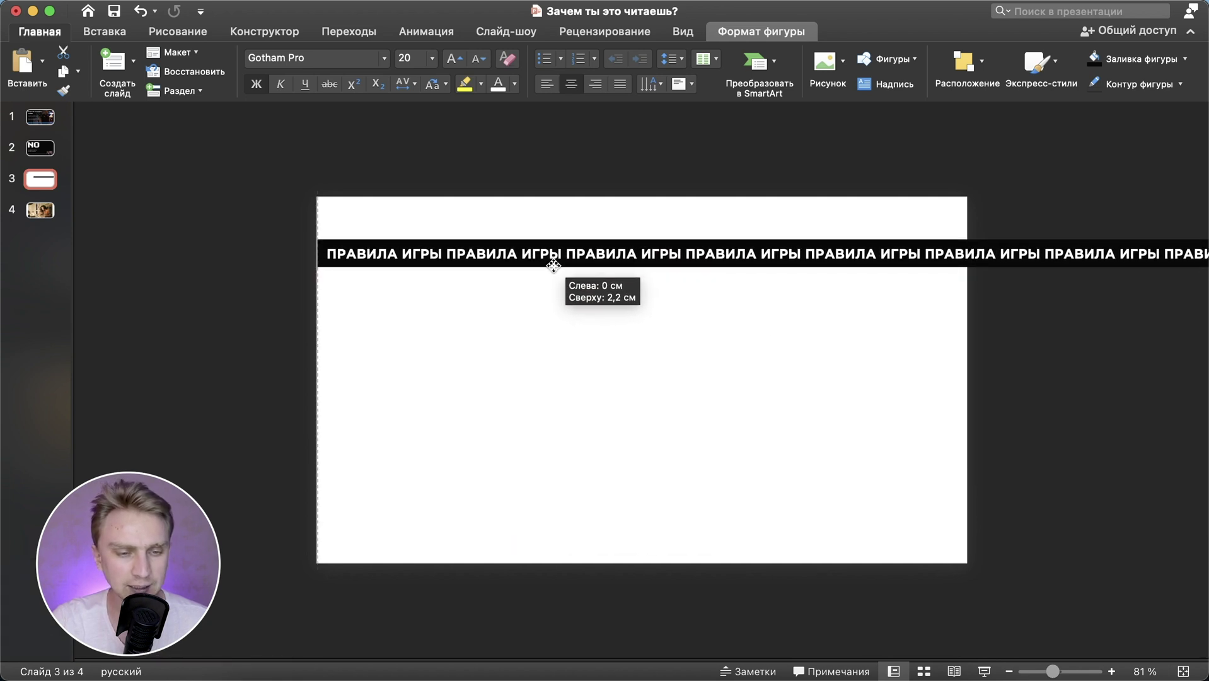
pyautogui.moveTo(554, 270); pyautogui.dragTo(554, 270)
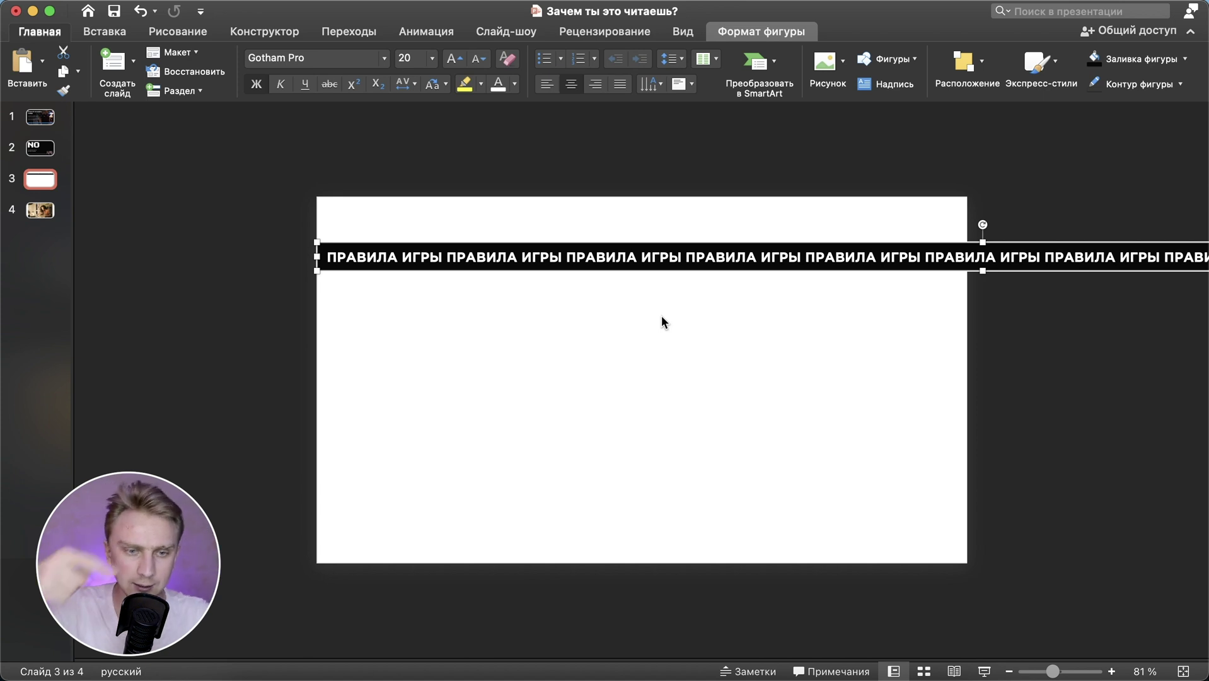
# Duplicate the bar, rotate it vertical, and place it at left 2,22 cm, top 0 cm.
pyautogui.hscroll(5, 661, 318)
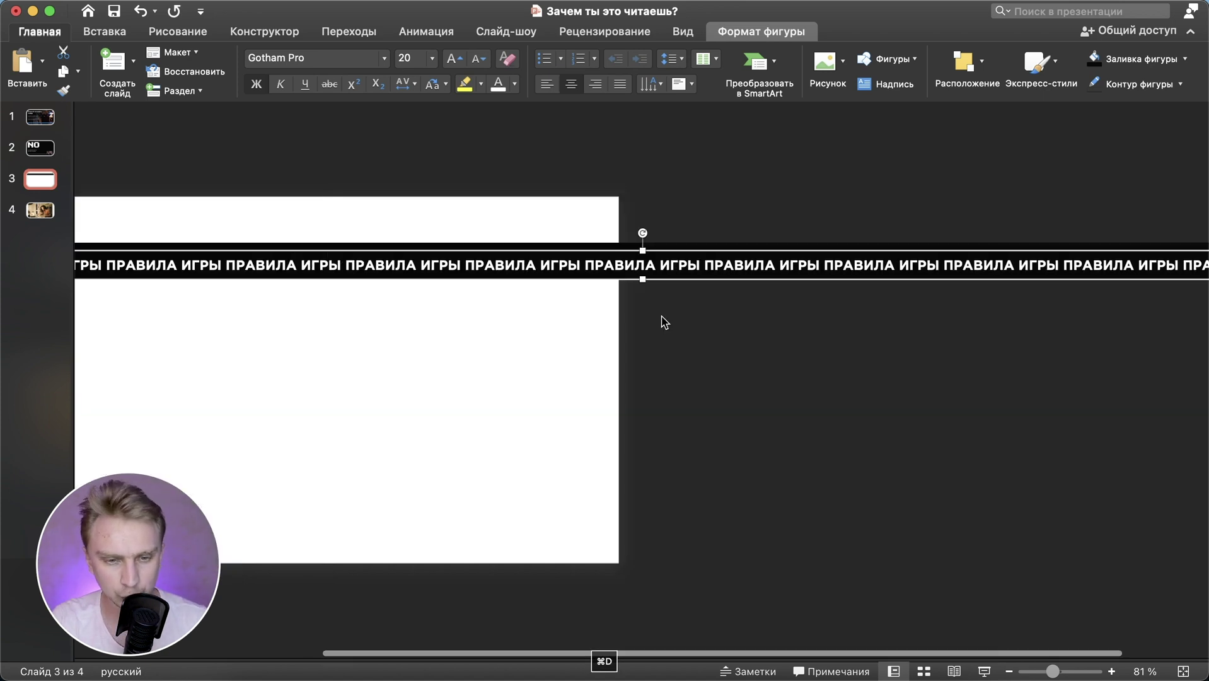
pyautogui.hscroll(-4, 569, 319)
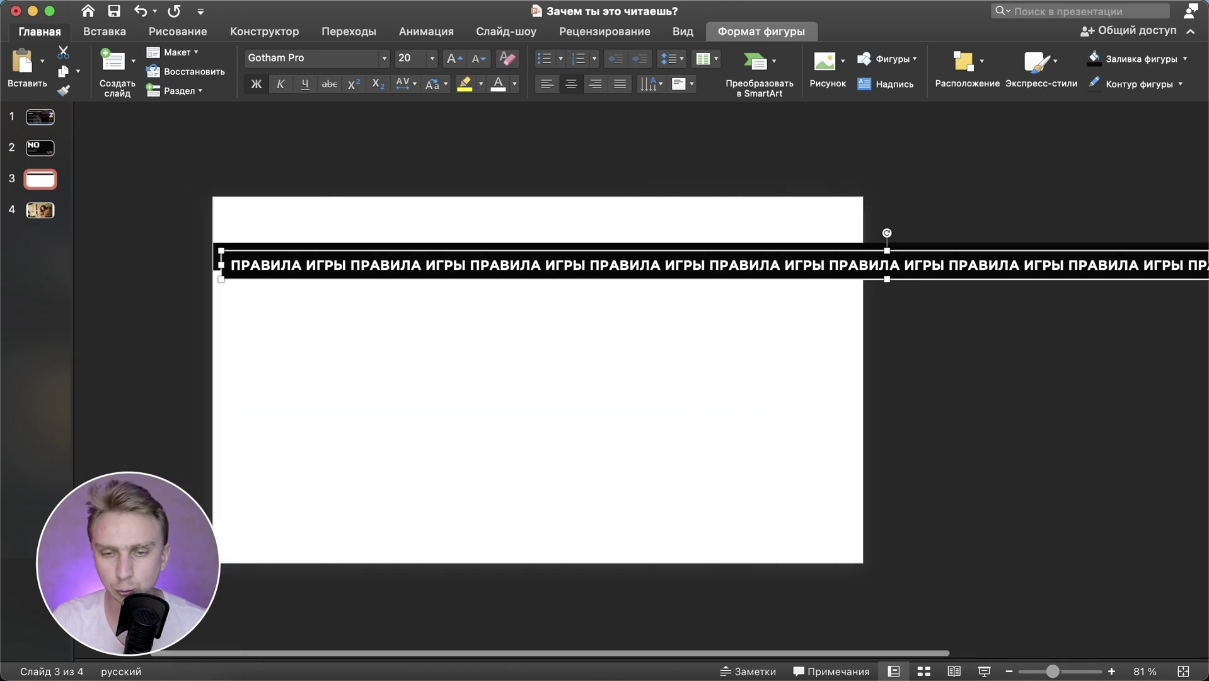
pyautogui.moveTo(1185, 284); pyautogui.dragTo(910, 373)
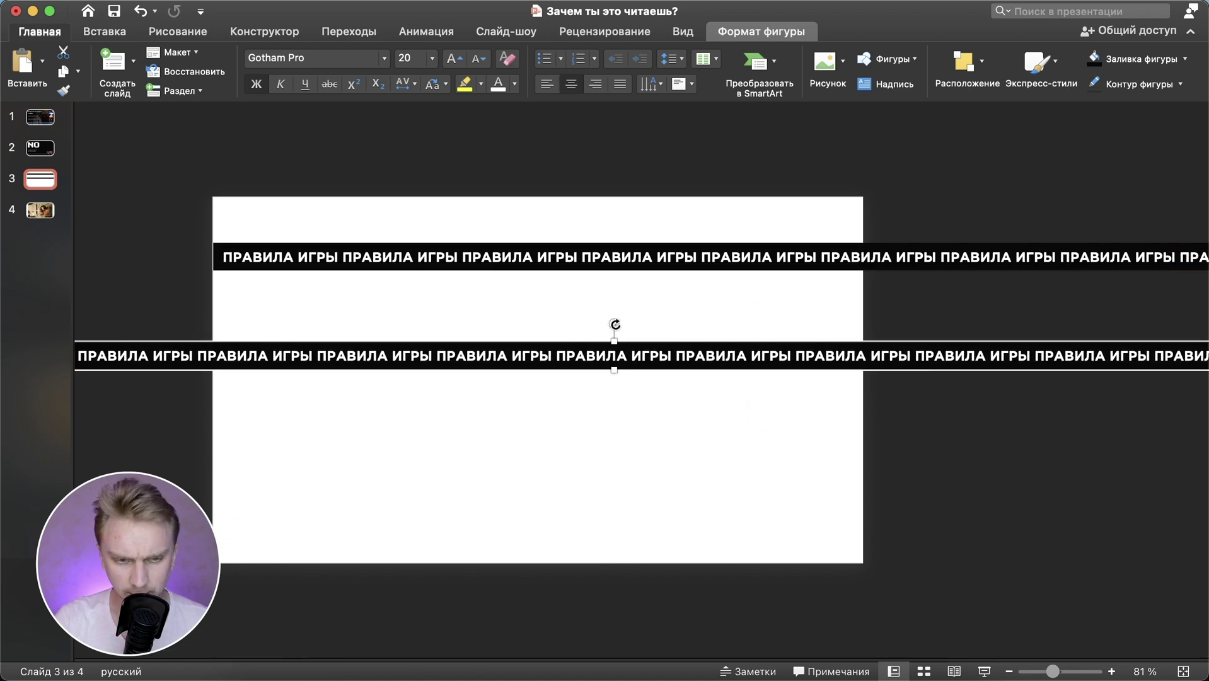
pyautogui.moveTo(616, 324); pyautogui.dragTo(459, 322)
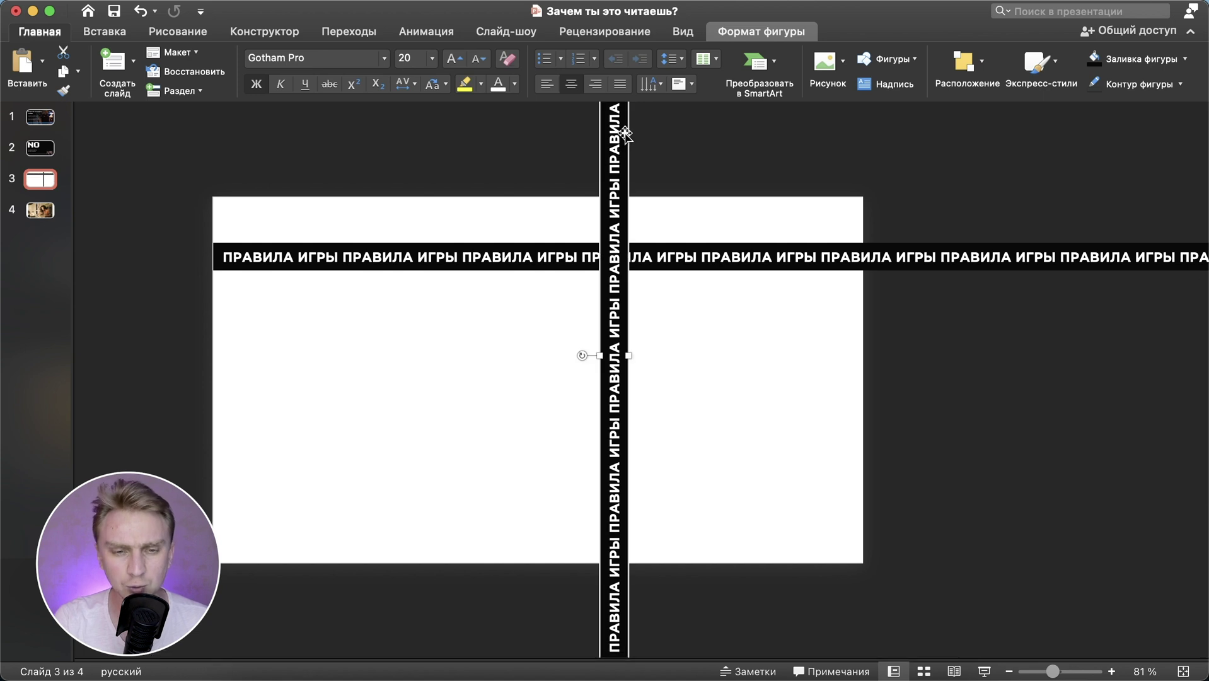
pyautogui.moveTo(616, 146); pyautogui.dragTo(281, 445)
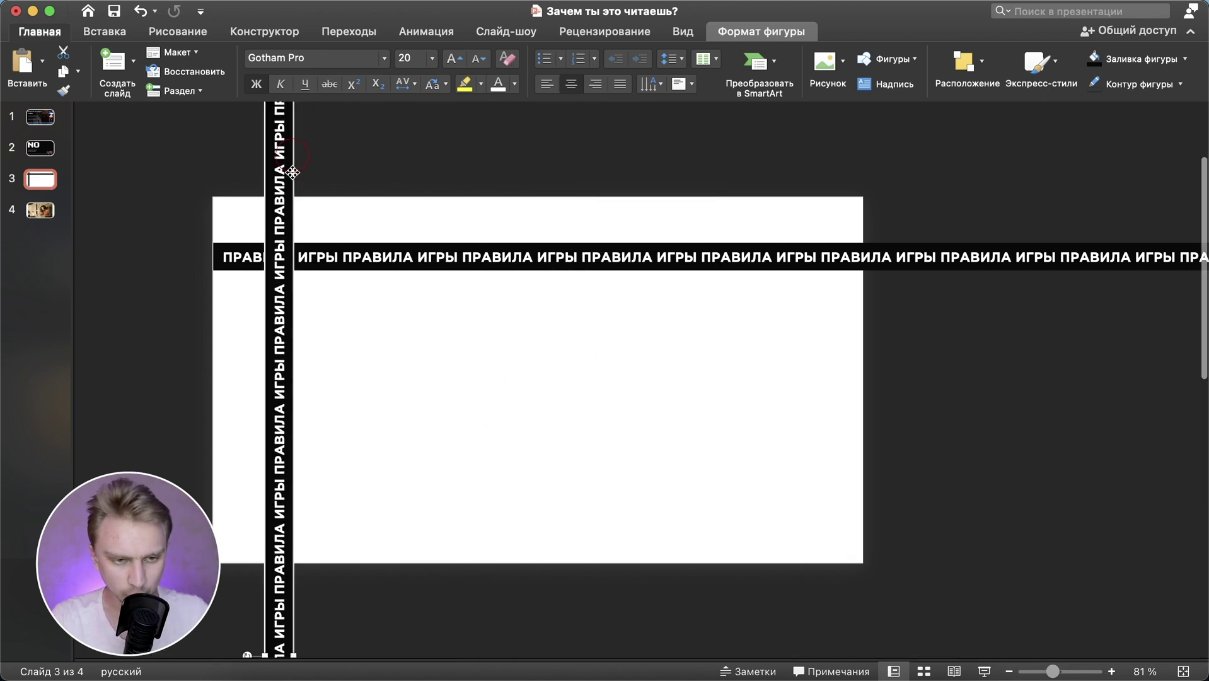
pyautogui.moveTo(293, 172); pyautogui.dragTo(283, 362)
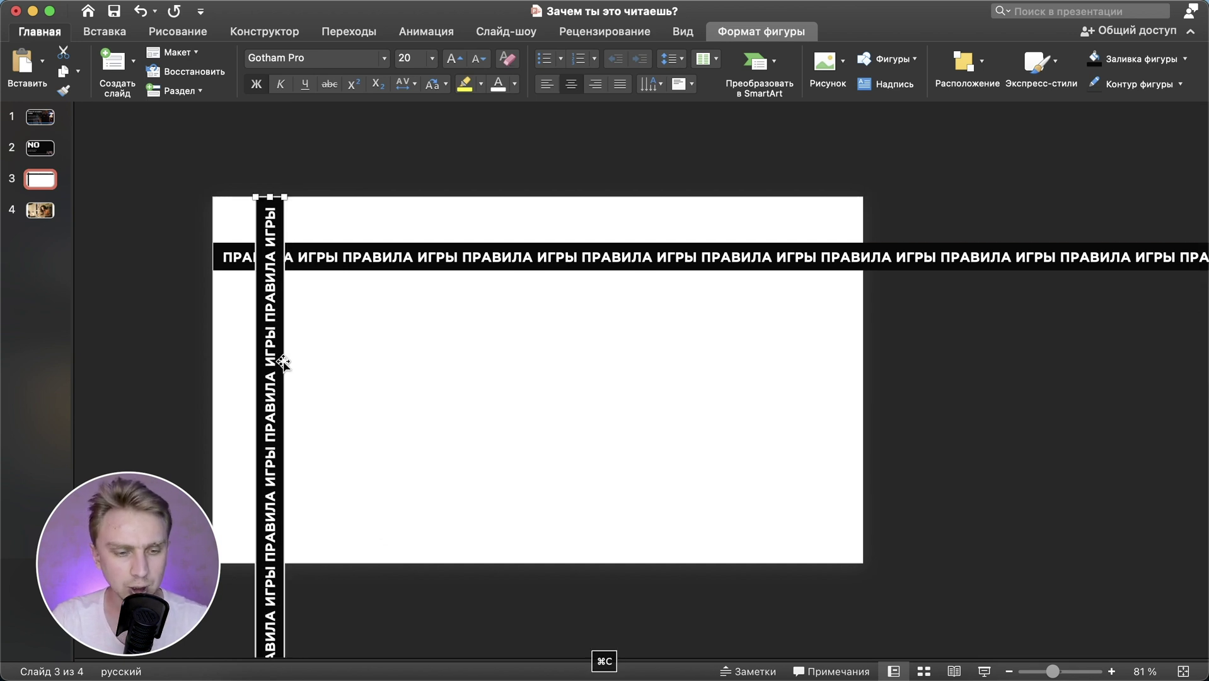
# Paste a strip copy, rotate it 180°, and place it near the slide bottom at left 0 cm.
pyautogui.press('super+v')
pyautogui.moveTo(349, 379); pyautogui.dragTo(371, 549)
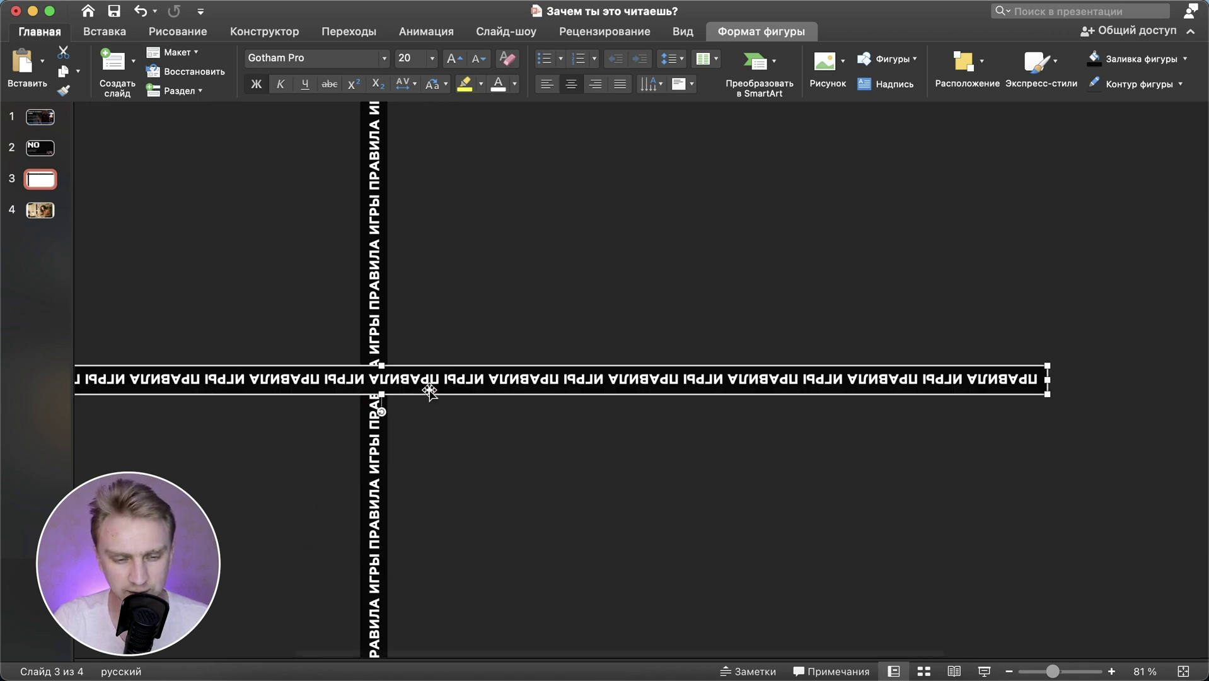
pyautogui.scroll(-5, 608, 260)
pyautogui.scroll(3, 609, 260)
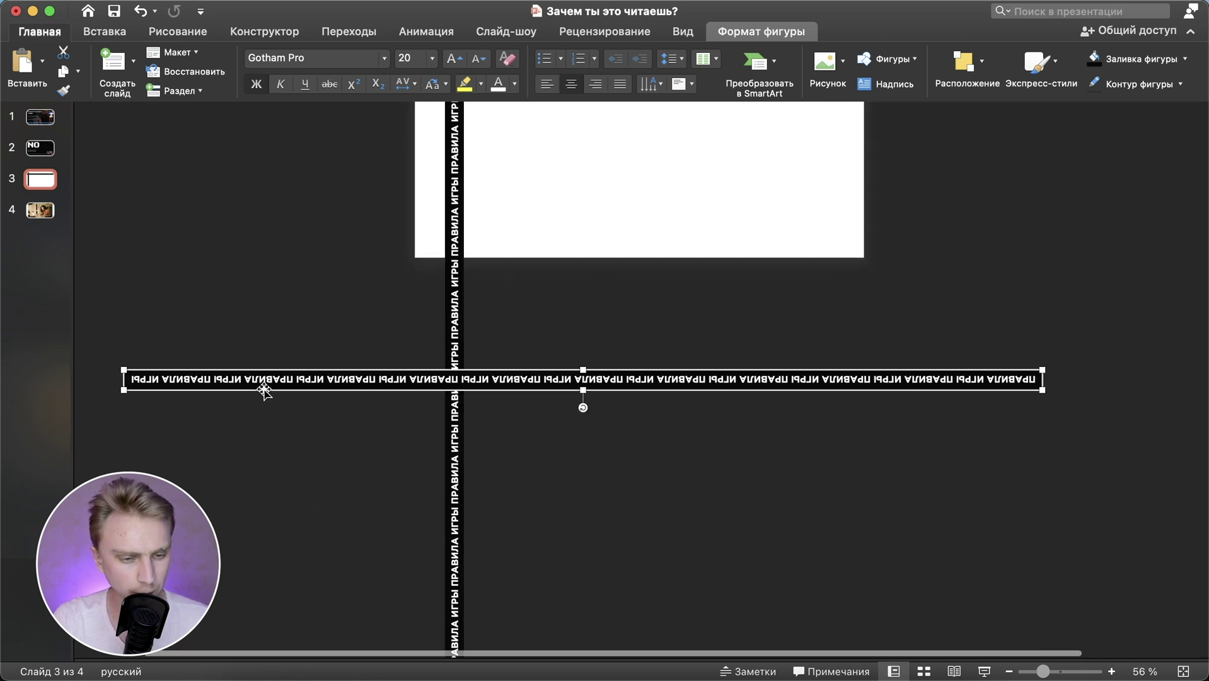
pyautogui.moveTo(269, 394); pyautogui.dragTo(528, 260)
pyautogui.scroll(2, 359, 410)
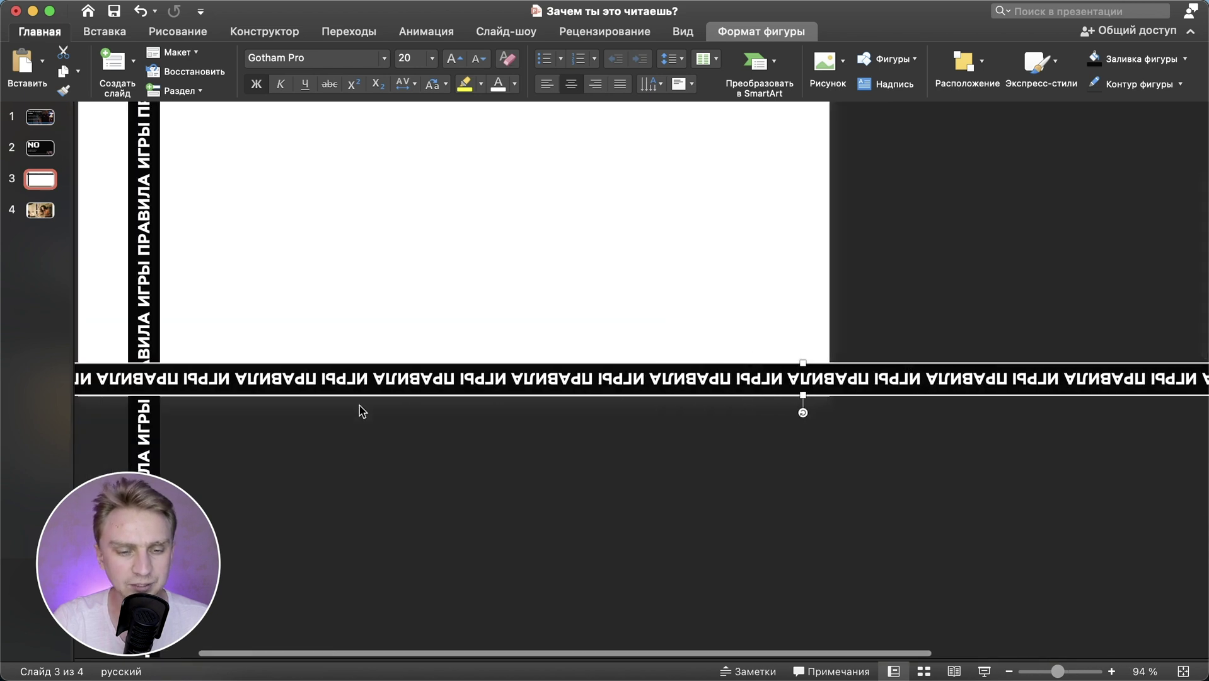
pyautogui.scroll(3, 359, 413)
pyautogui.moveTo(361, 588); pyautogui.dragTo(402, 547)
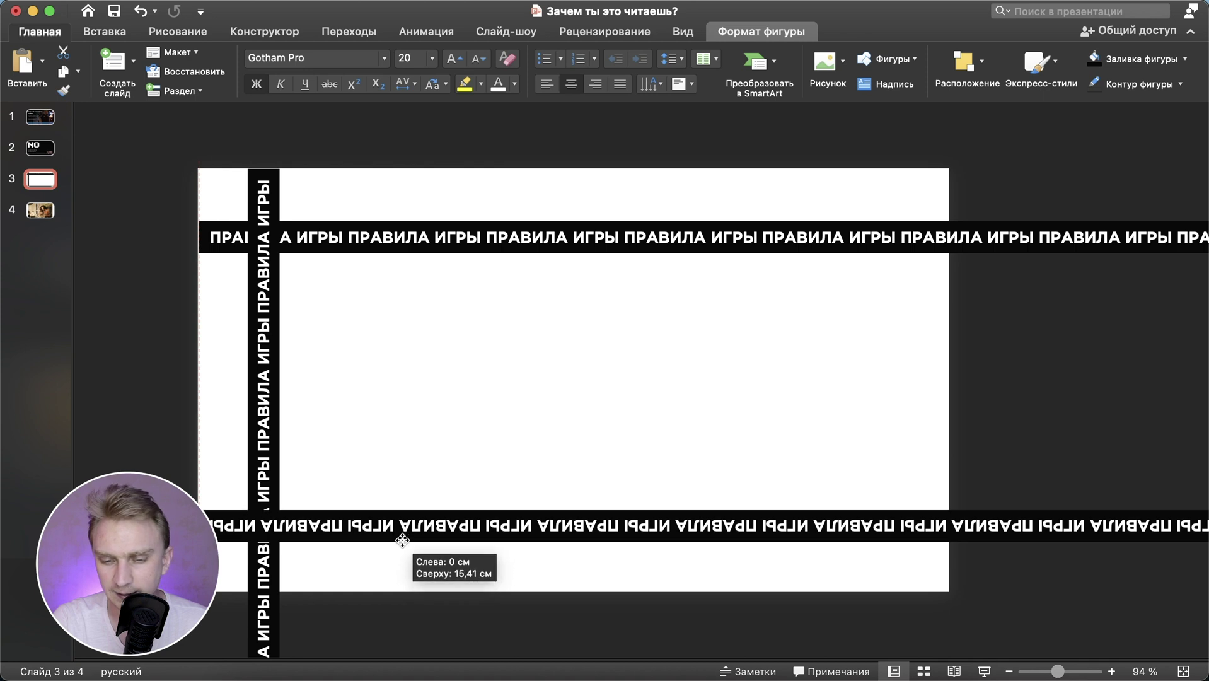
pyautogui.moveTo(403, 547); pyautogui.dragTo(404, 539)
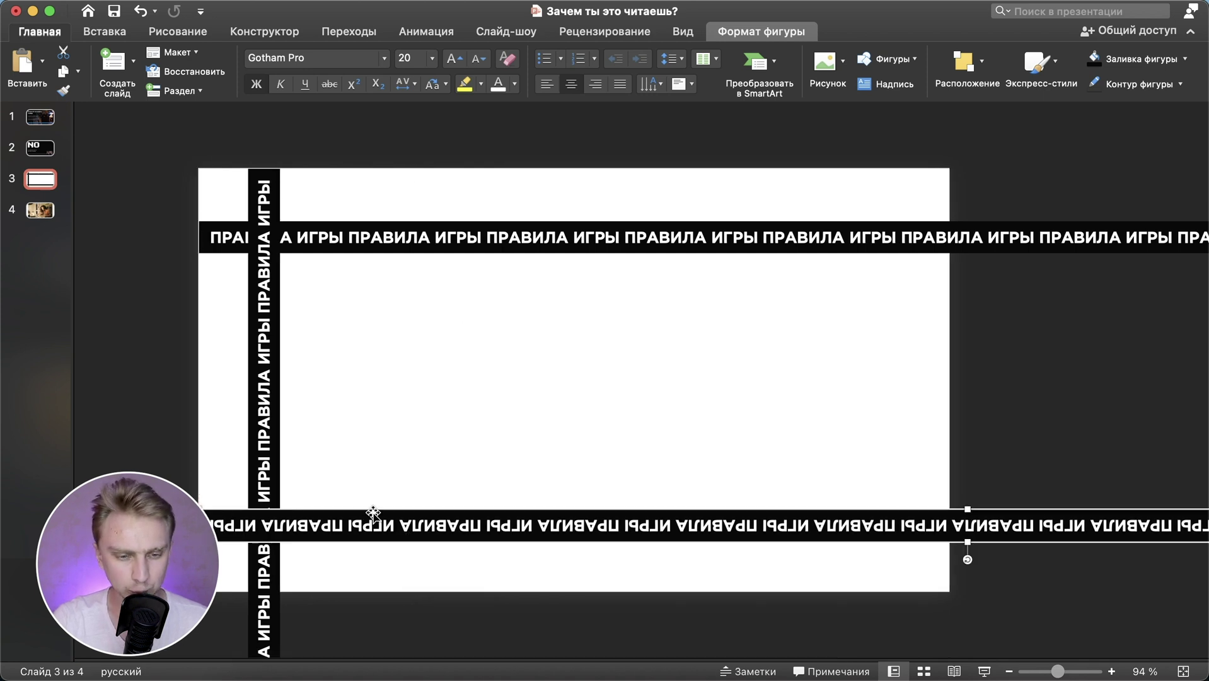
pyautogui.click(565, 558)
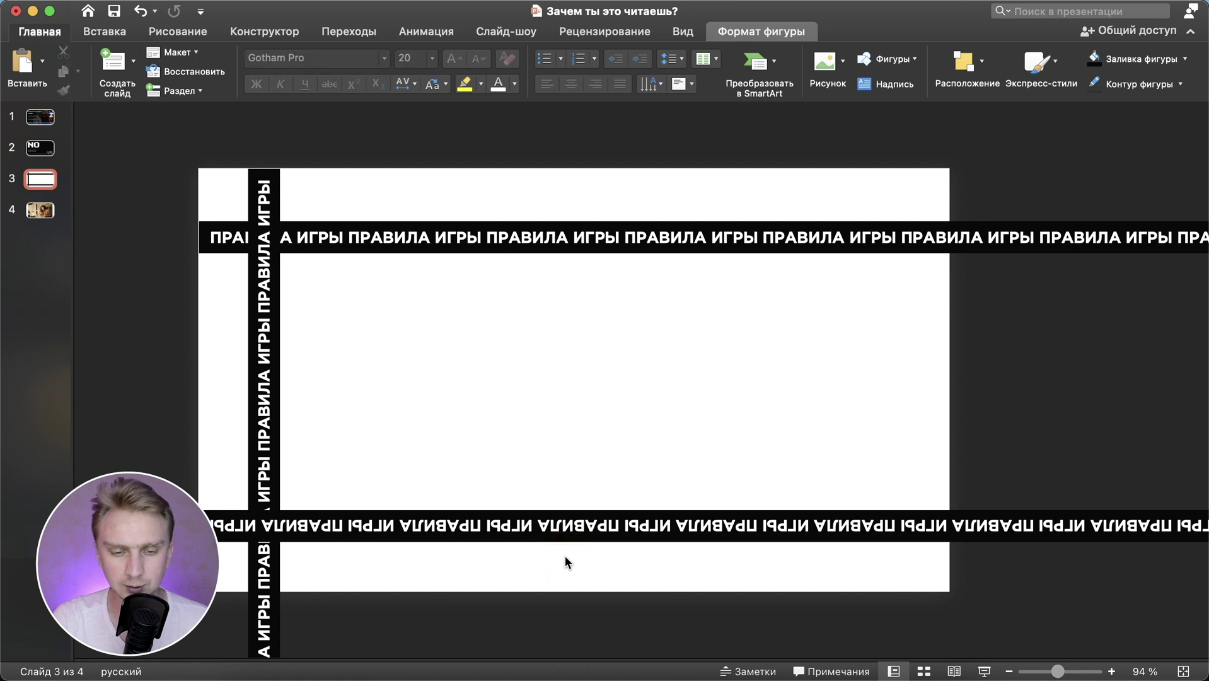
# Place a vertical strip copy along the right edge and shift the bottom strip left.
pyautogui.click(419, 245)
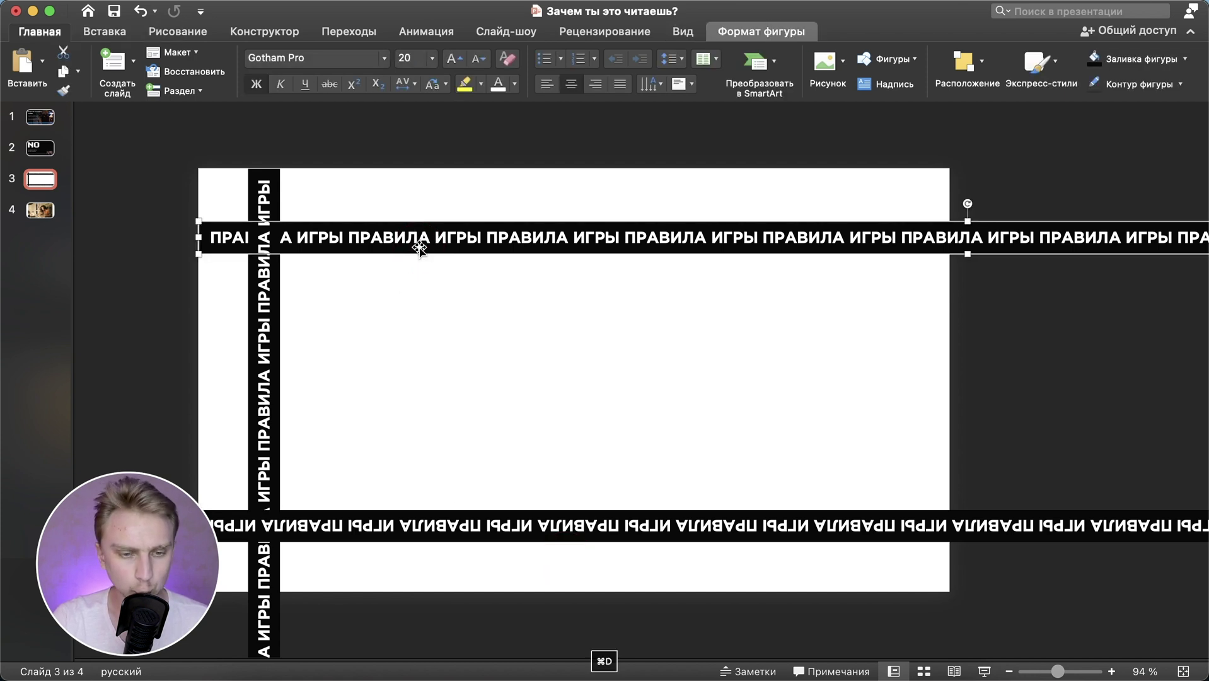
pyautogui.hscroll(5, 418, 249)
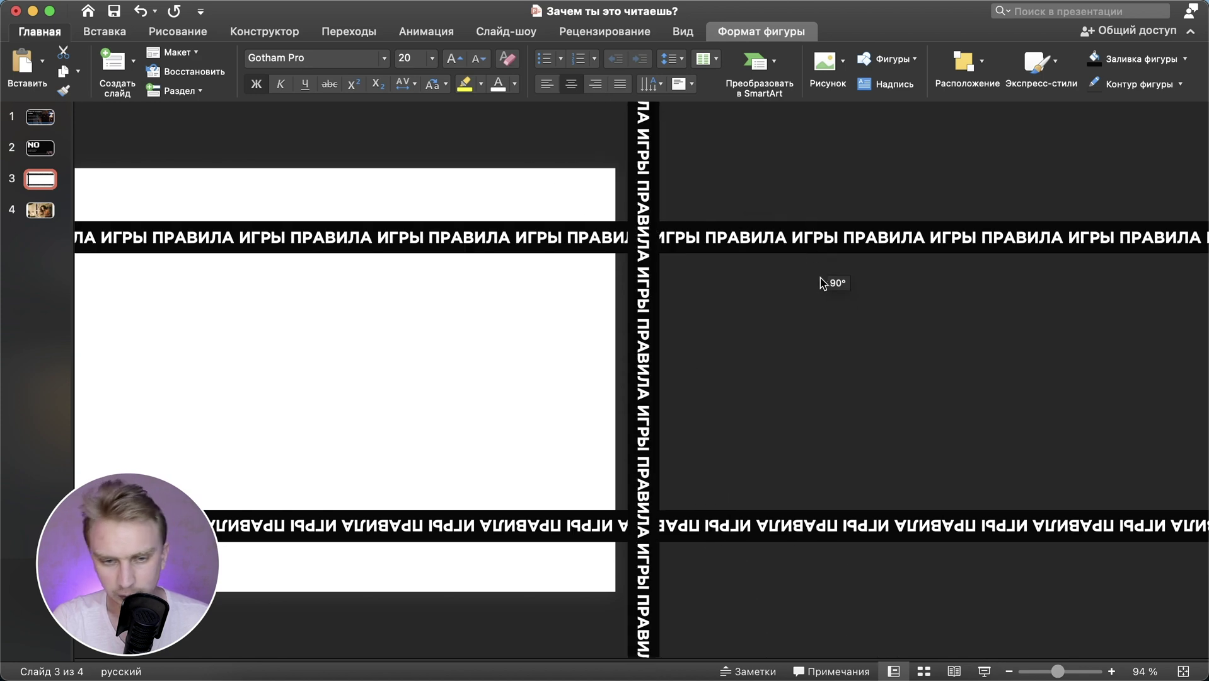
pyautogui.scroll(-3, 825, 285)
pyautogui.scroll(-3, 825, 285)
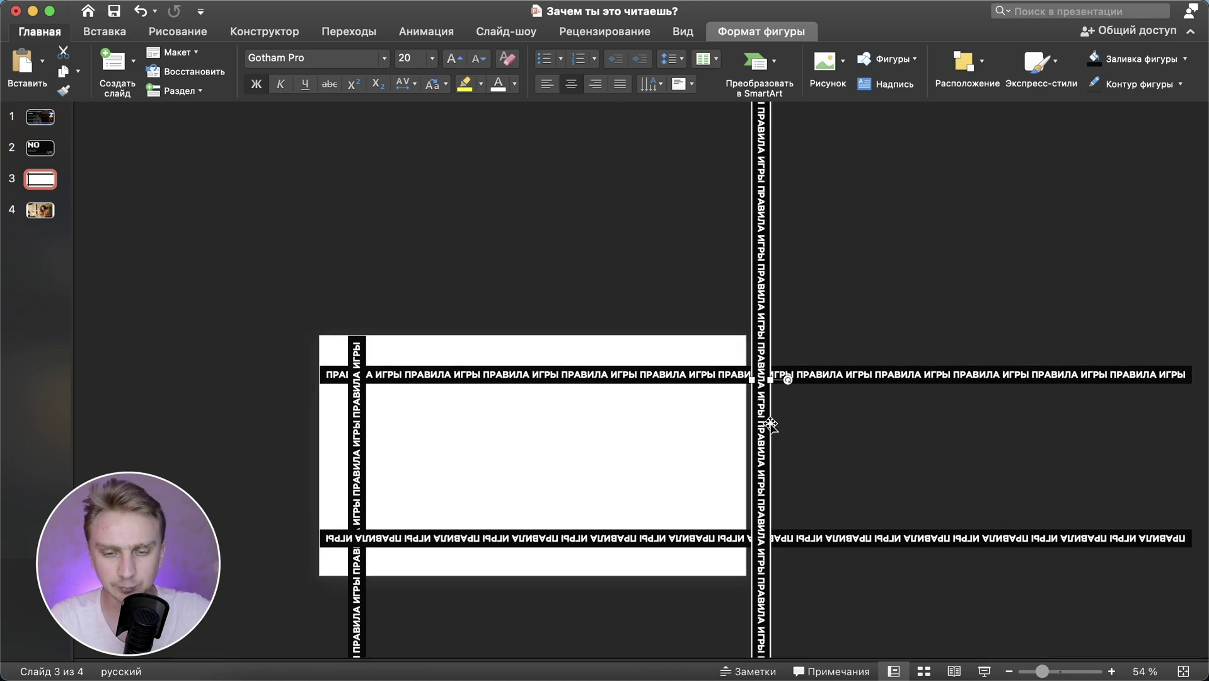
pyautogui.moveTo(767, 464); pyautogui.dragTo(680, 278)
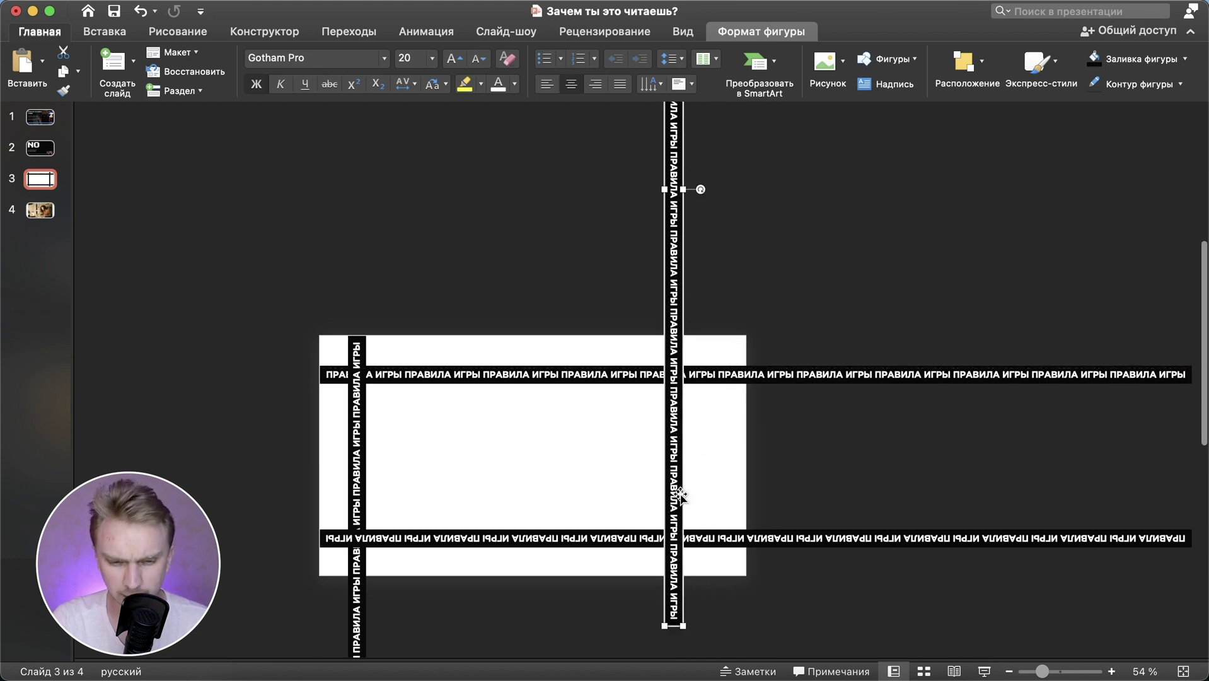
pyautogui.moveTo(680, 495); pyautogui.dragTo(701, 461)
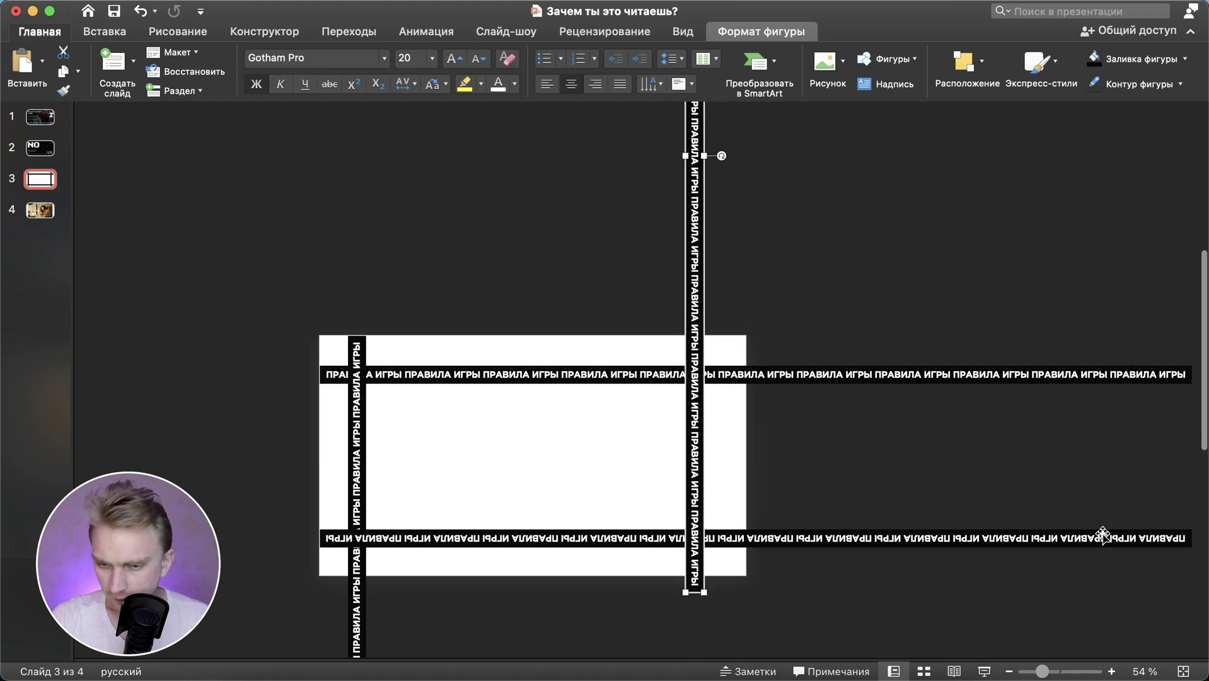
pyautogui.moveTo(1102, 535); pyautogui.dragTo(681, 546)
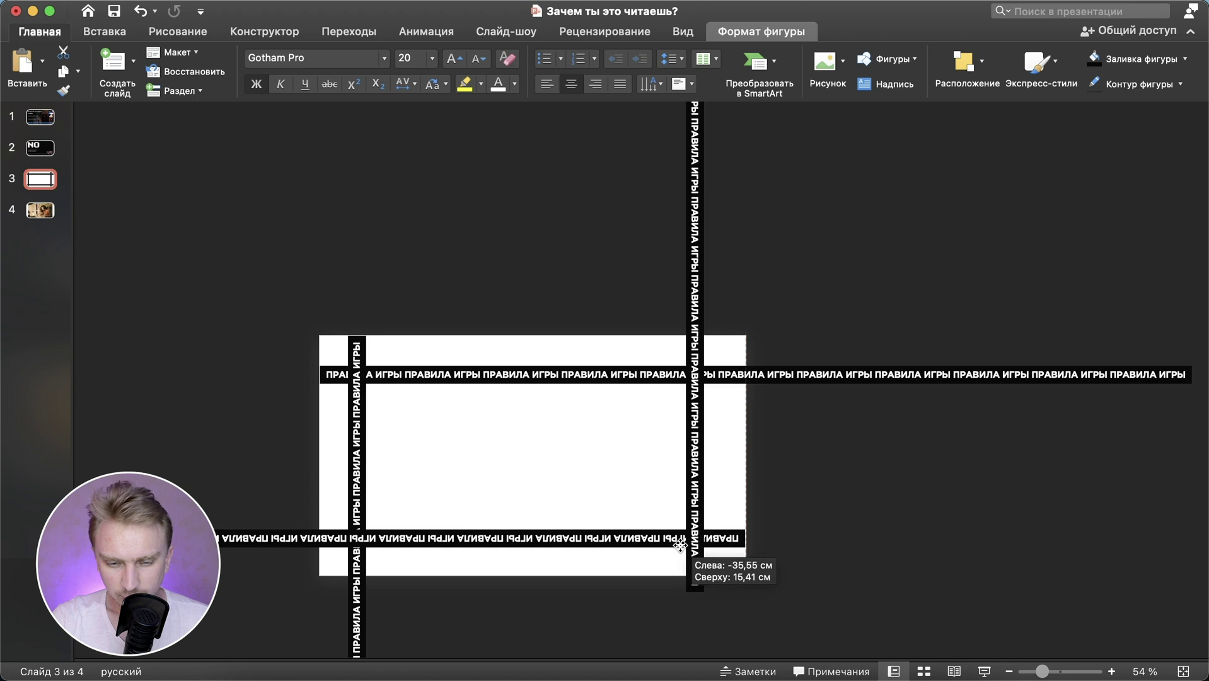
pyautogui.moveTo(696, 459); pyautogui.dragTo(718, 464)
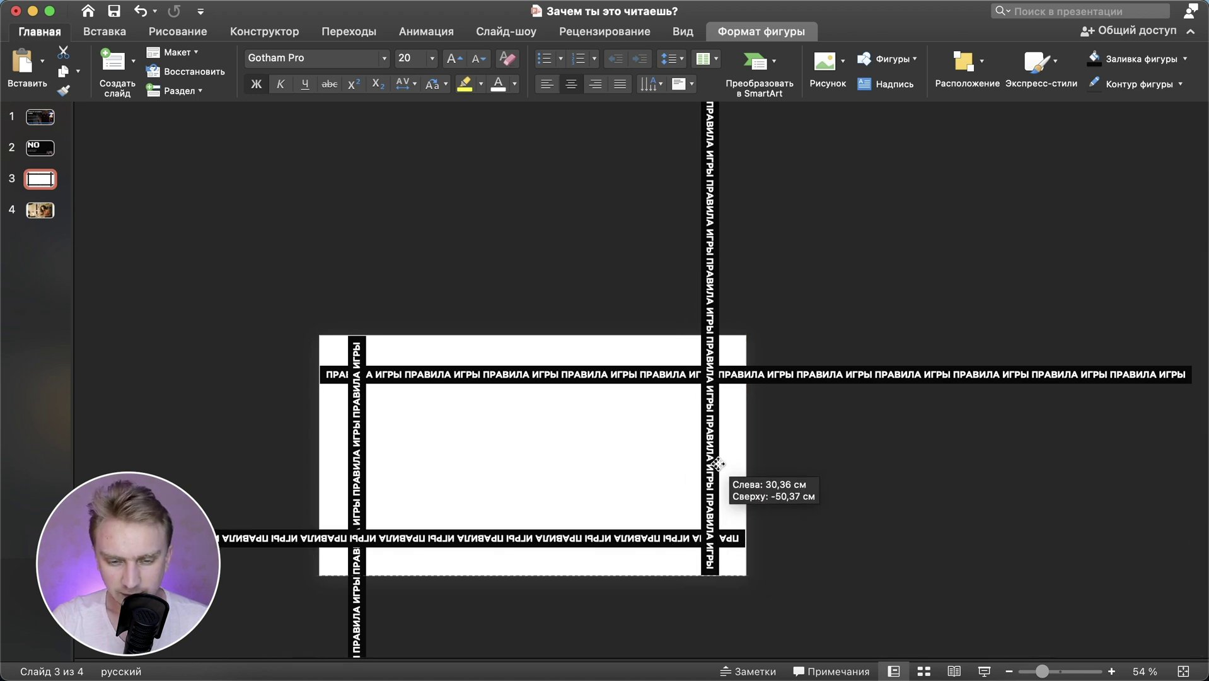
pyautogui.click(819, 455)
pyautogui.scroll(3, 818, 455)
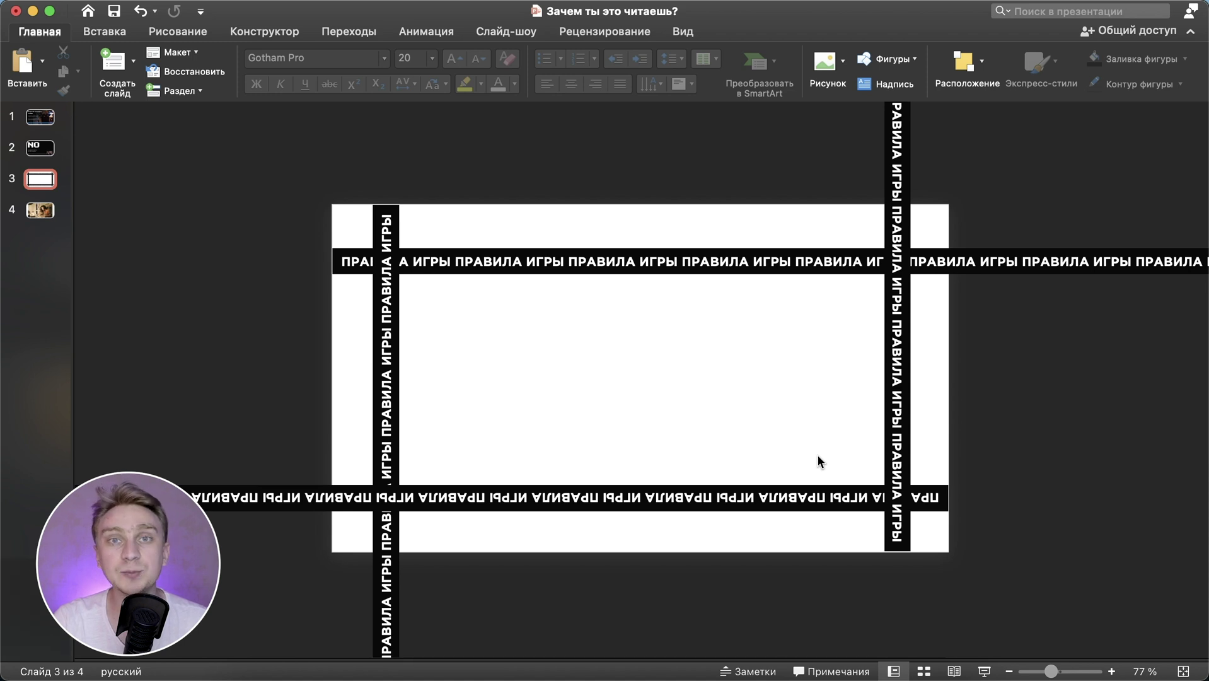
# Select all four strips and apply the Линии straight-line motion path.
pyautogui.click(602, 268)
pyautogui.keyDown('shift'); pyautogui.click(392, 323); pyautogui.keyUp('shift')
pyautogui.keyDown('shift'); pyautogui.click(571, 491); pyautogui.keyUp('shift')
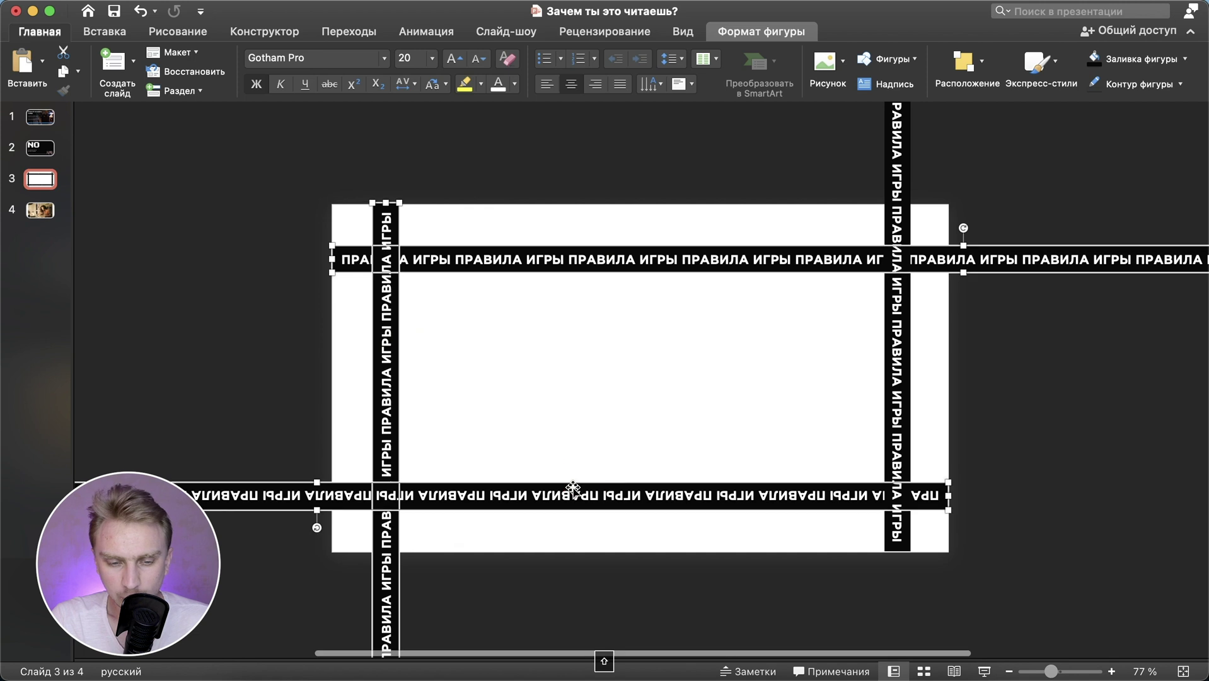
pyautogui.keyDown('shift'); pyautogui.click(898, 346); pyautogui.keyUp('shift')
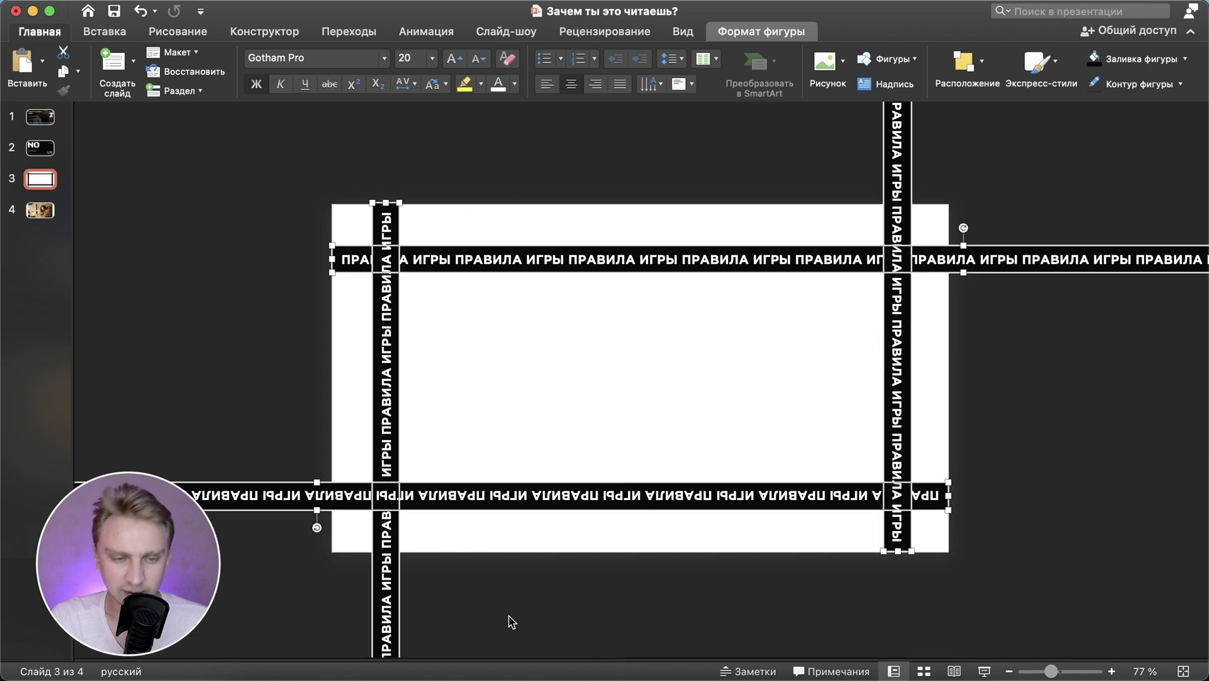
pyautogui.click(426, 32)
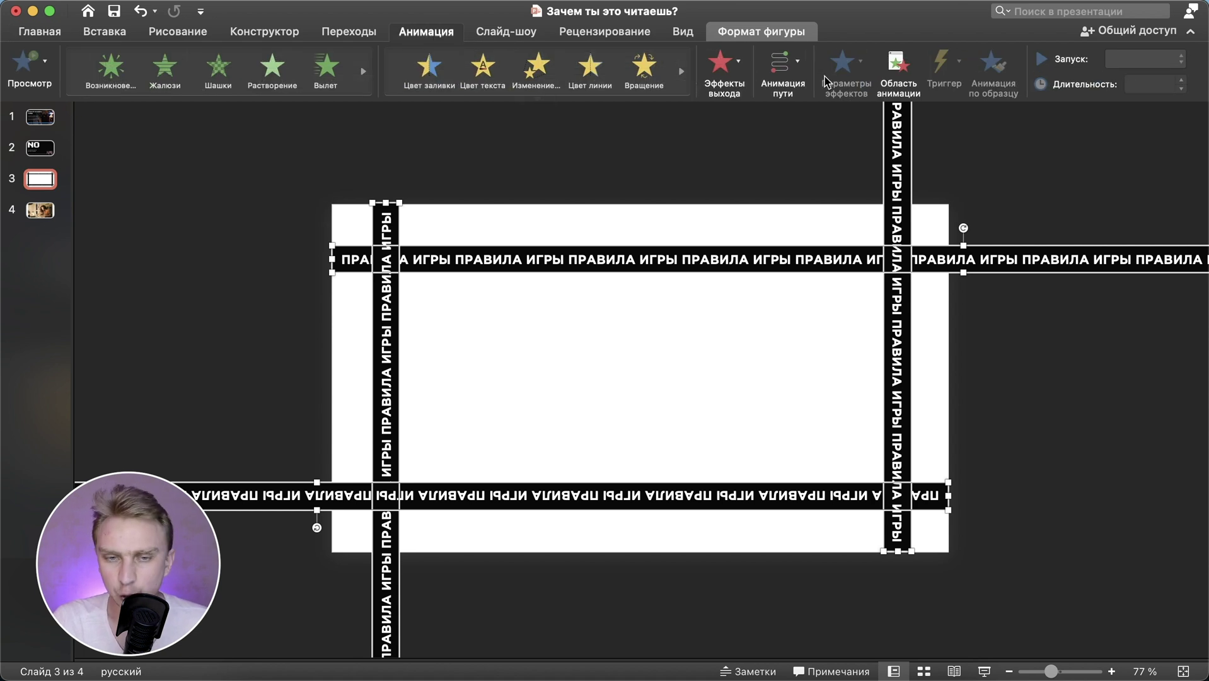
pyautogui.click(784, 60)
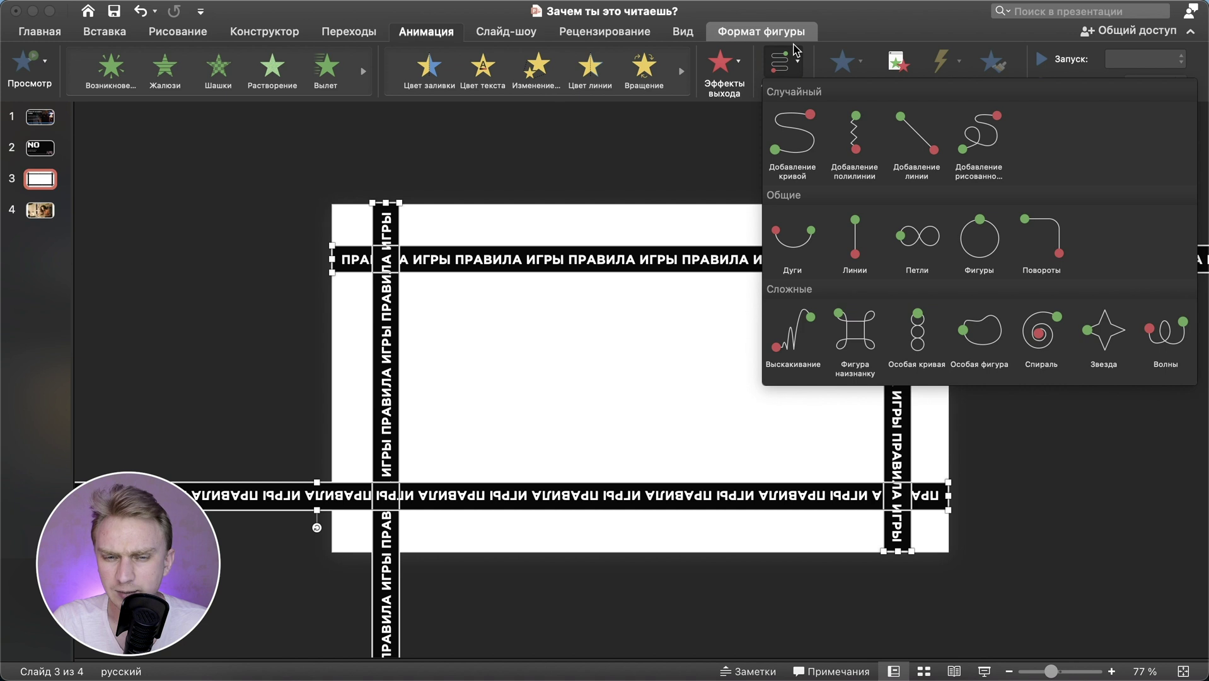
pyautogui.click(868, 245)
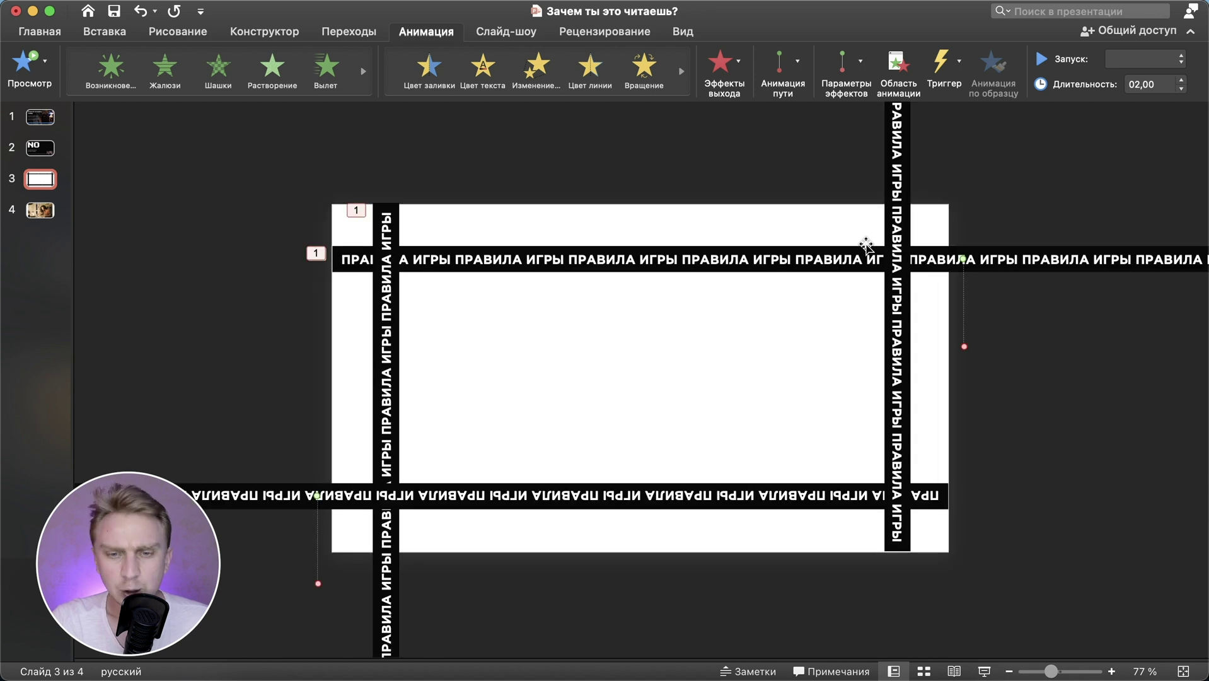
# In the animation pane, set the strip animations to start С предыдущим.
pyautogui.click(897, 63)
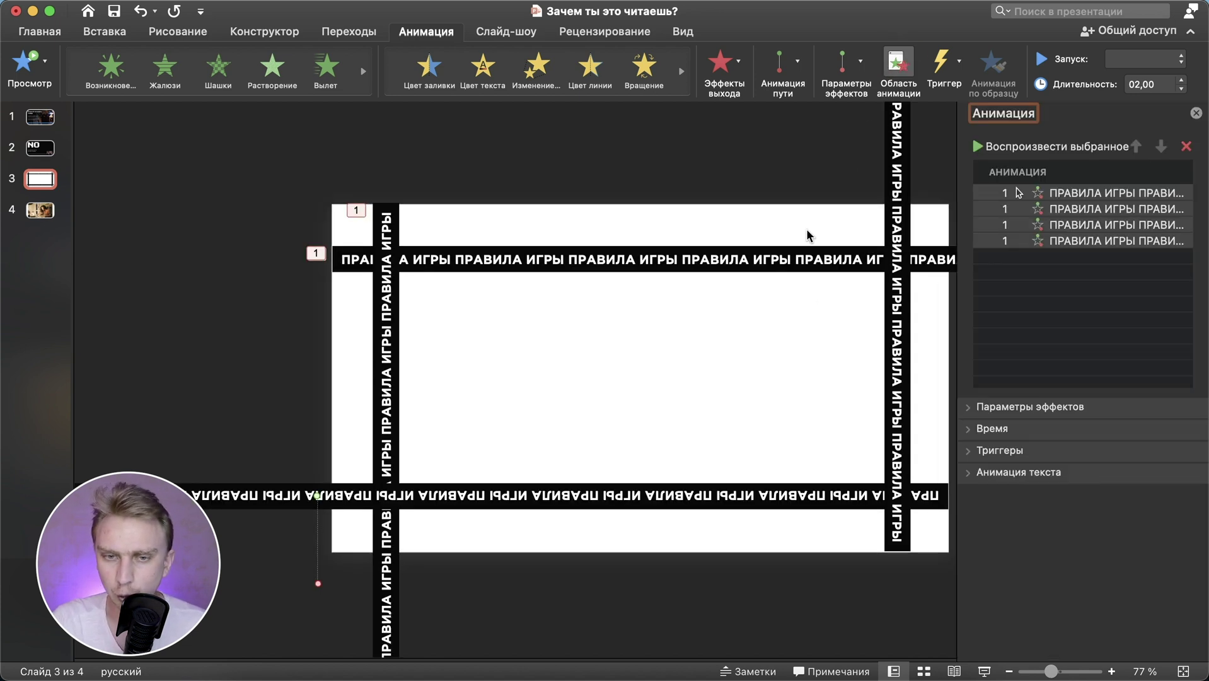
pyautogui.scroll(-3, 807, 235)
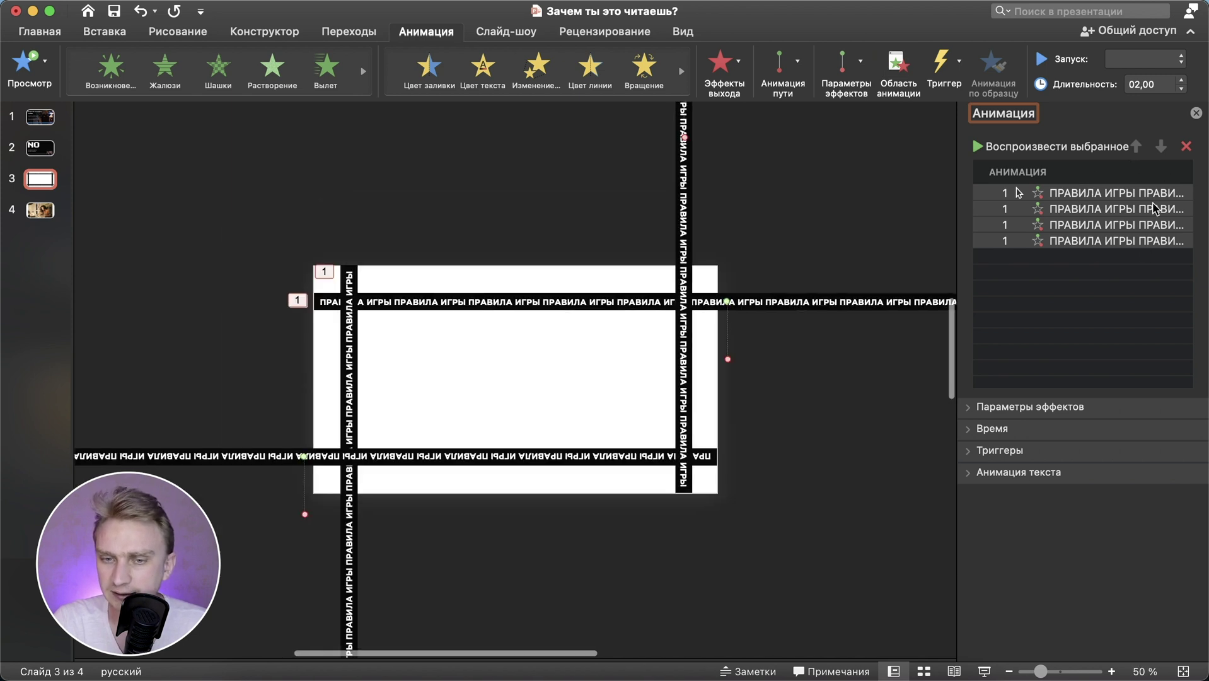
pyautogui.click(994, 419)
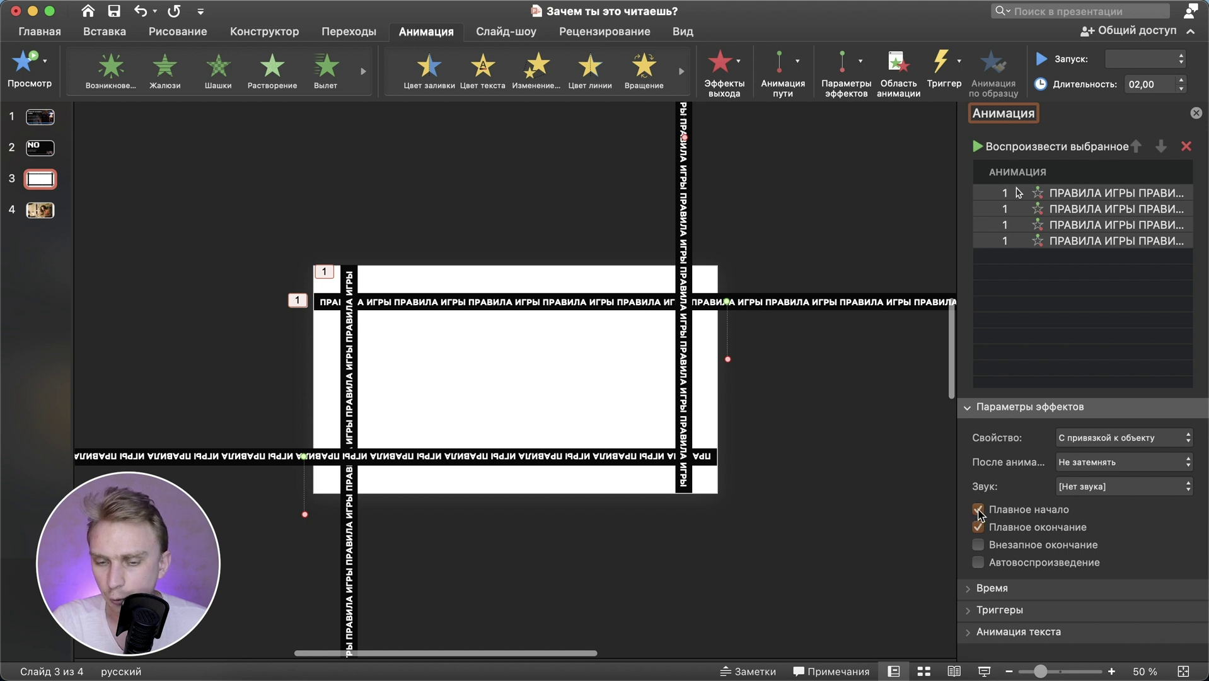
pyautogui.click(1034, 410)
pyautogui.click(1006, 429)
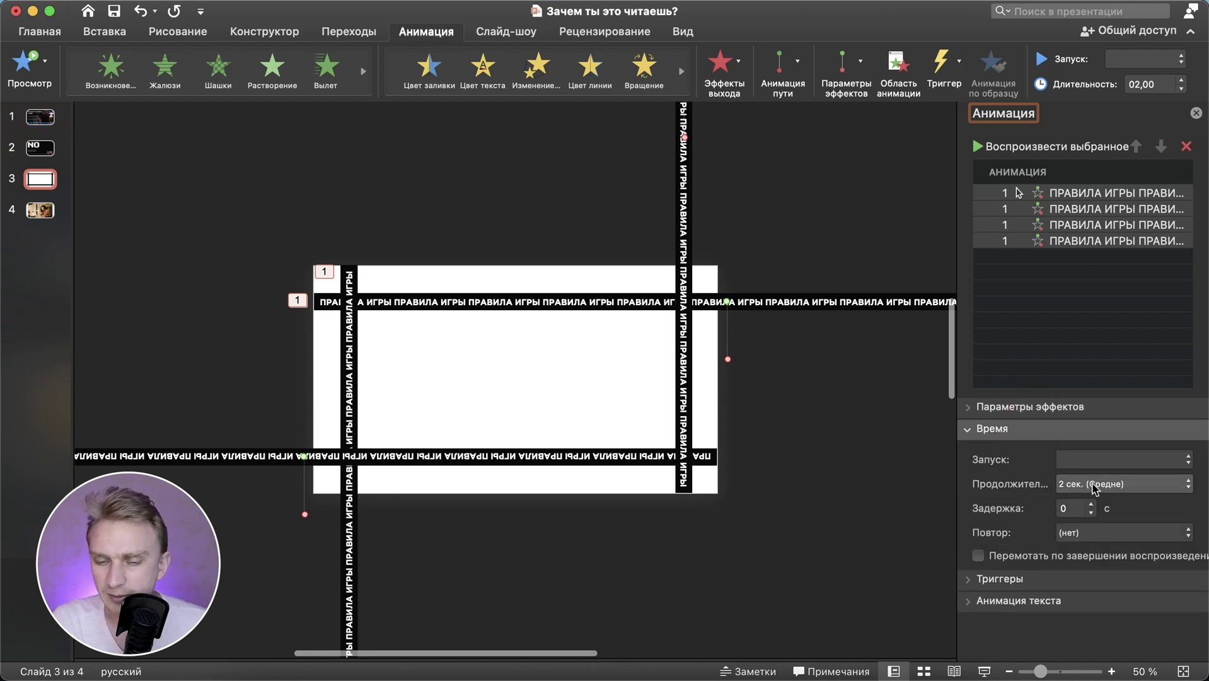
pyautogui.click(1094, 461)
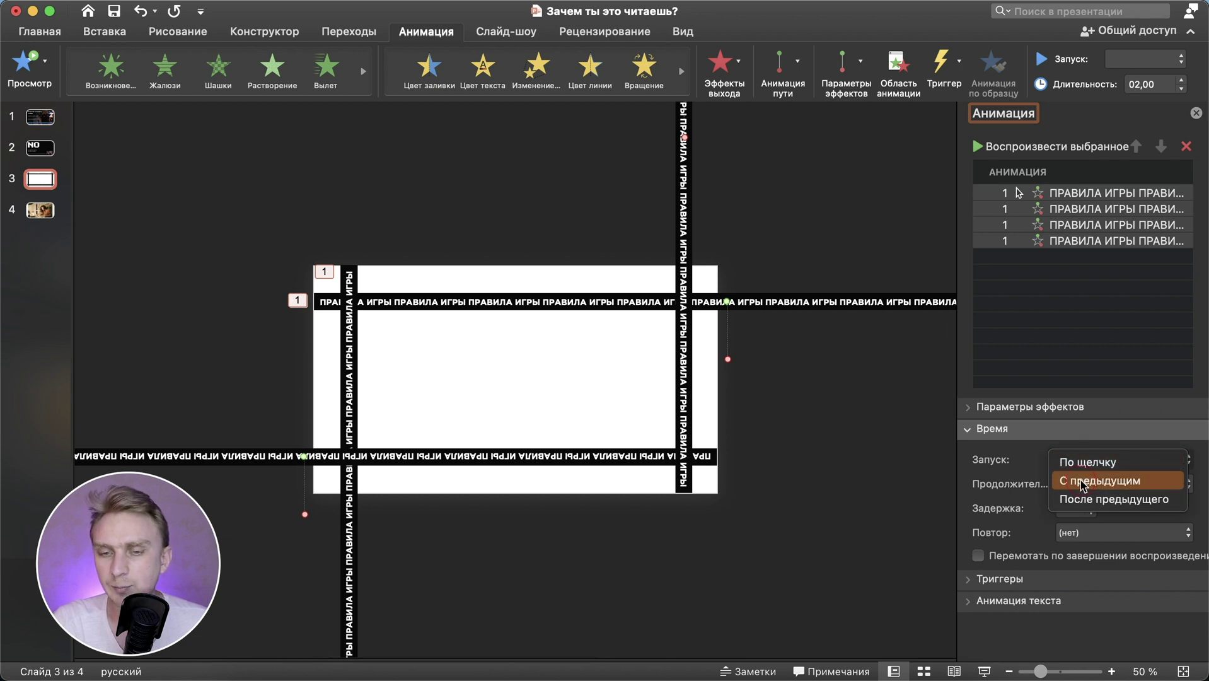
pyautogui.click(1087, 477)
# Set all four strip animations to repeat До окончания слайда.
pyautogui.click(1076, 200)
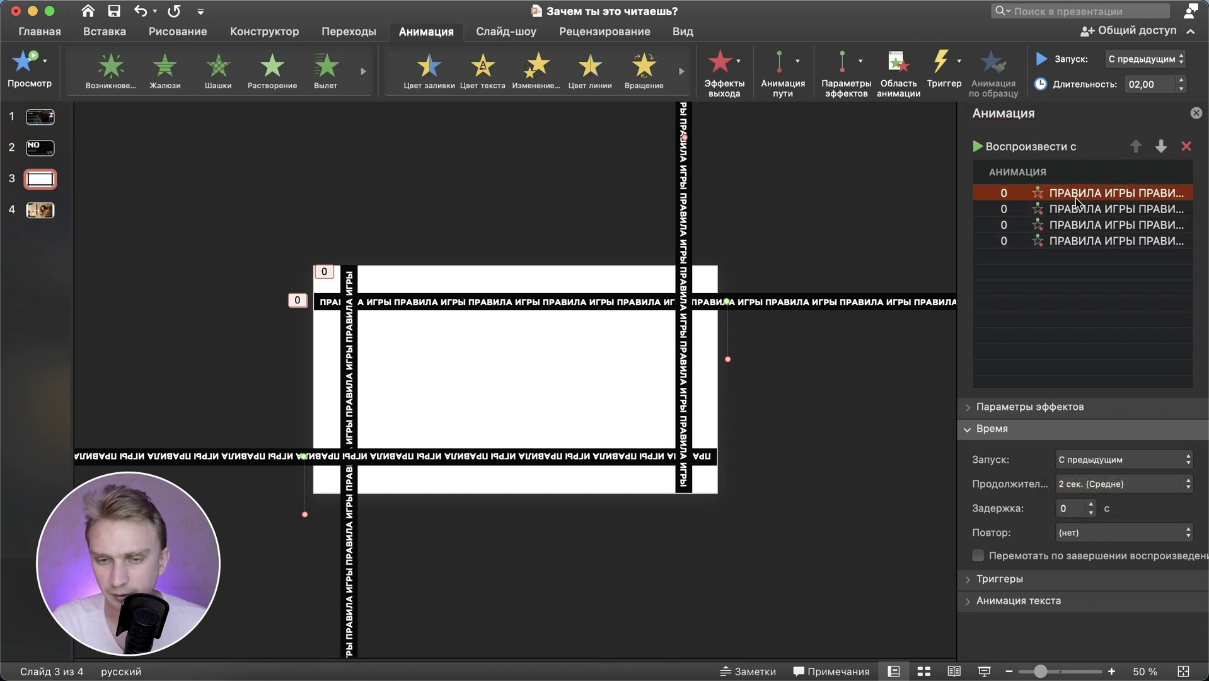
pyautogui.keyDown('shift'); pyautogui.click(1062, 242); pyautogui.keyUp('shift')
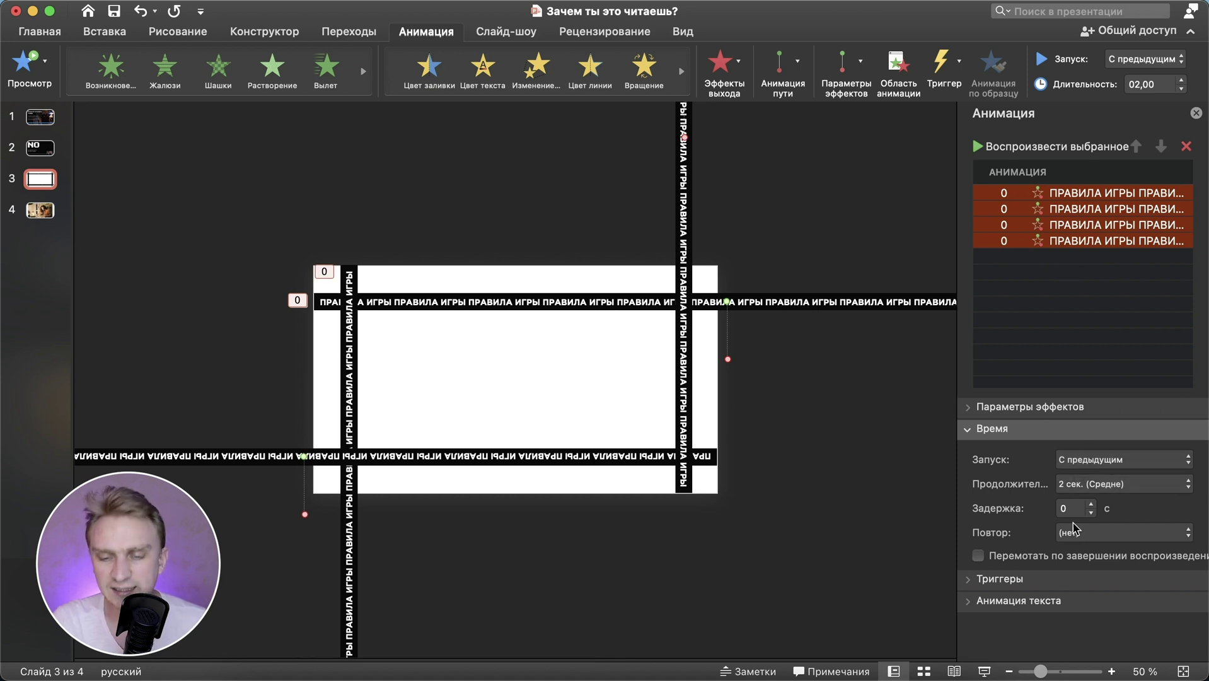
pyautogui.click(1059, 535)
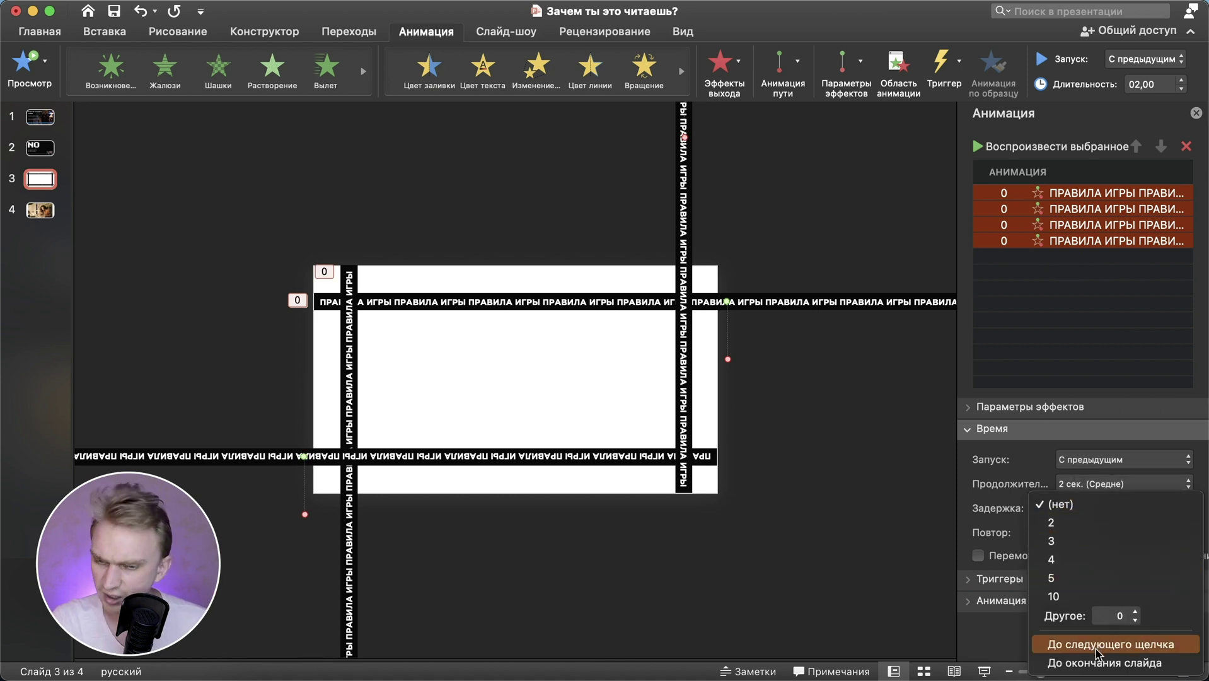
pyautogui.click(1088, 665)
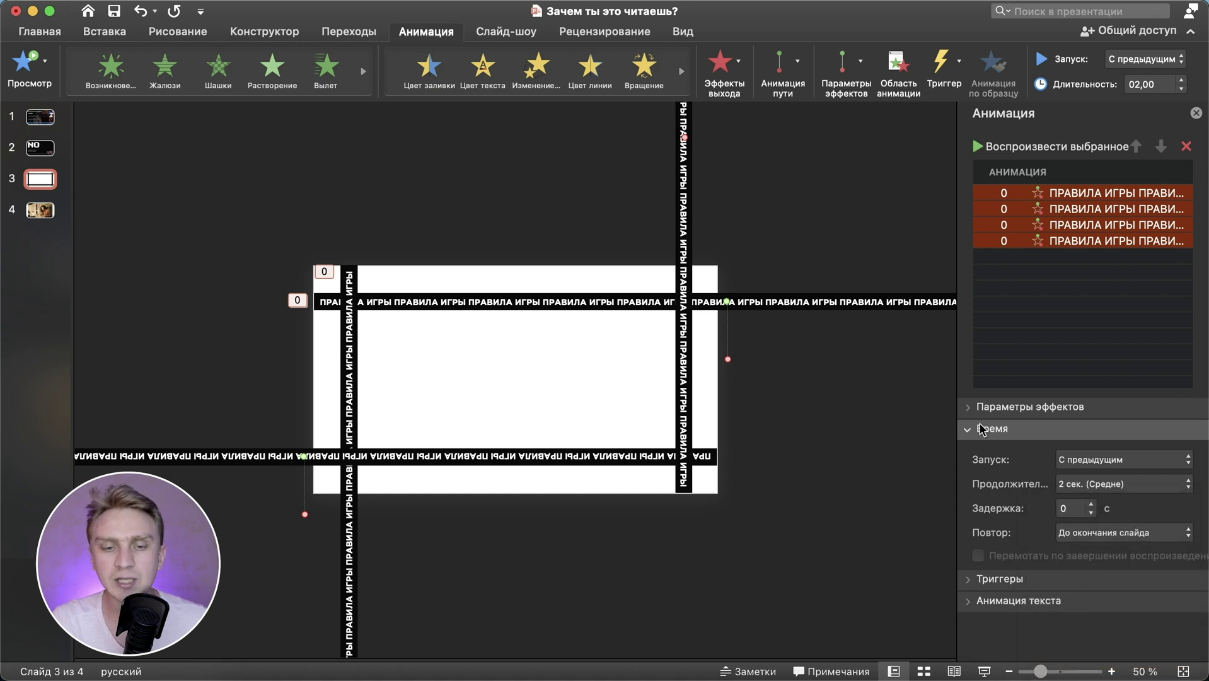
pyautogui.click(1088, 193)
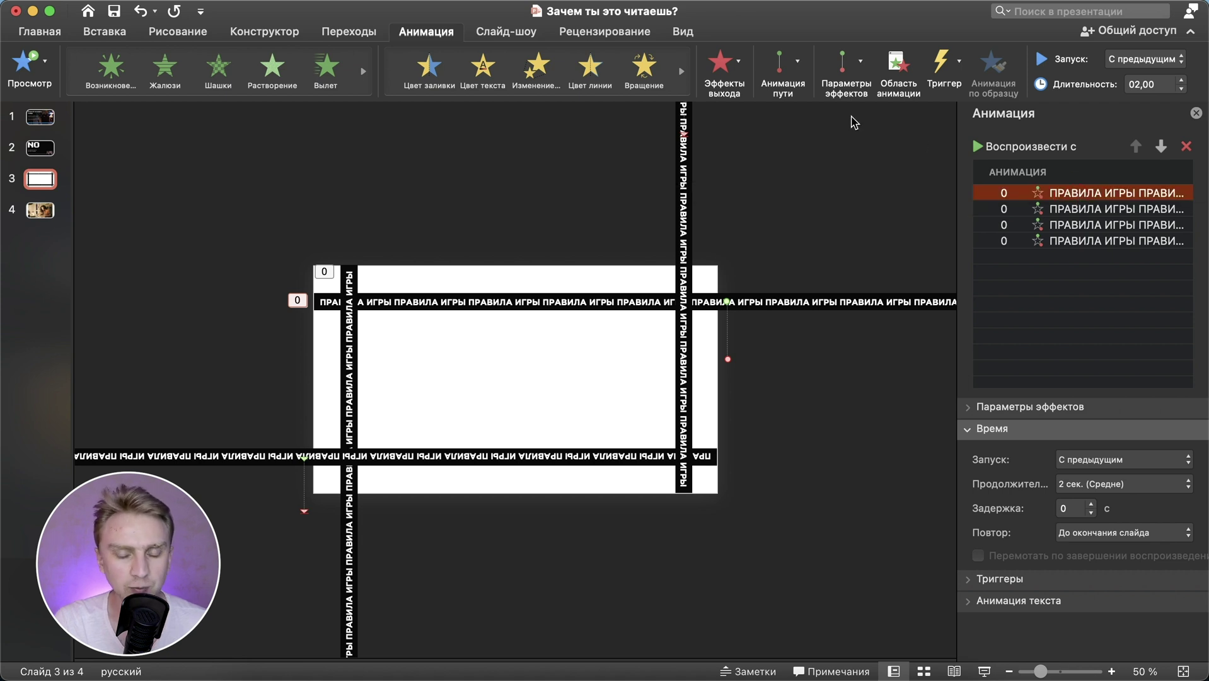
# Set the top strip's motion direction to Right, then change it to Left.
pyautogui.click(851, 81)
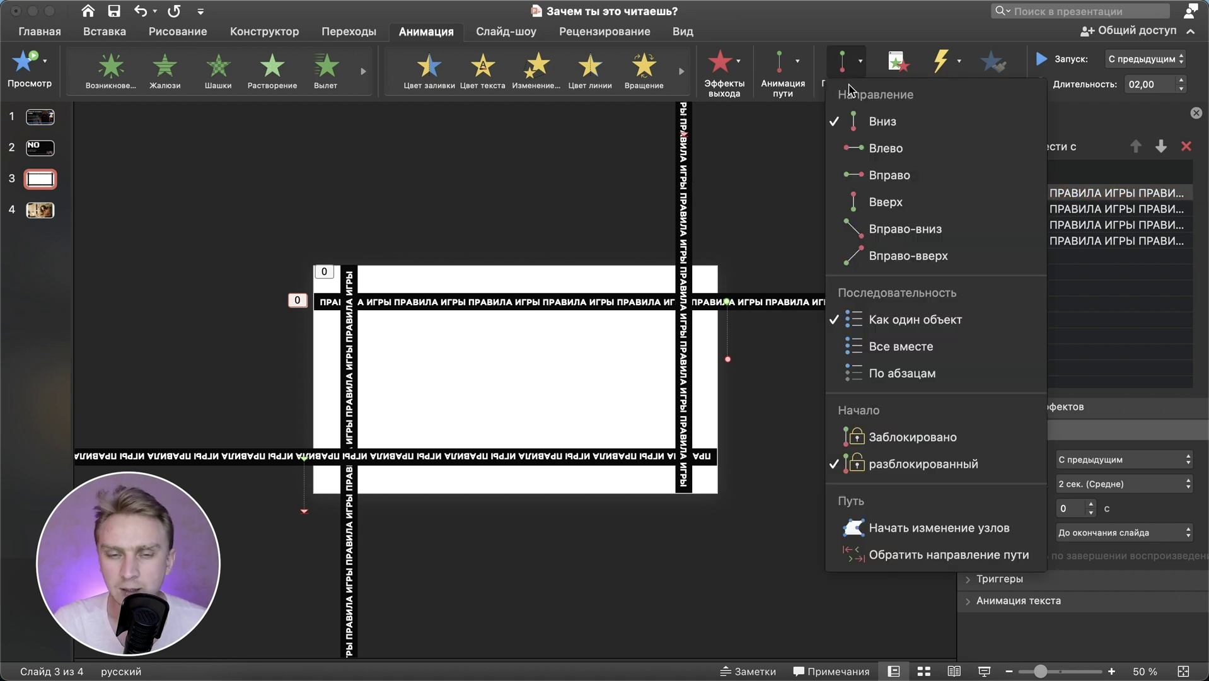
pyautogui.click(871, 175)
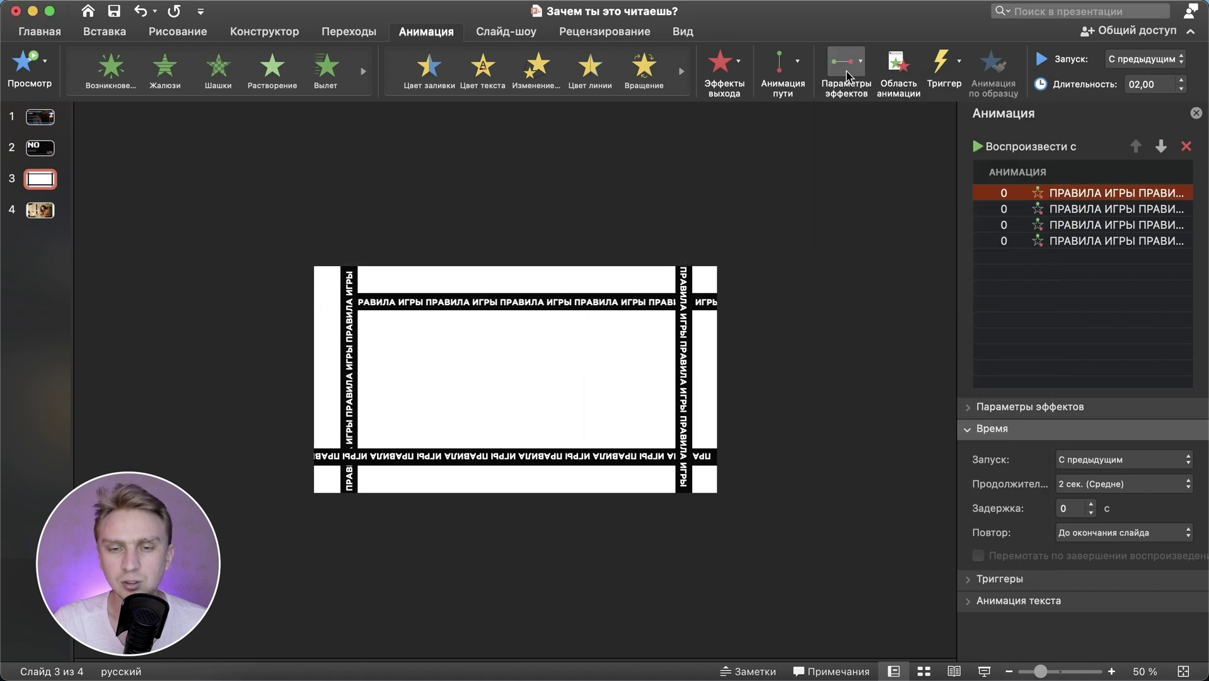
pyautogui.click(848, 75)
pyautogui.click(899, 155)
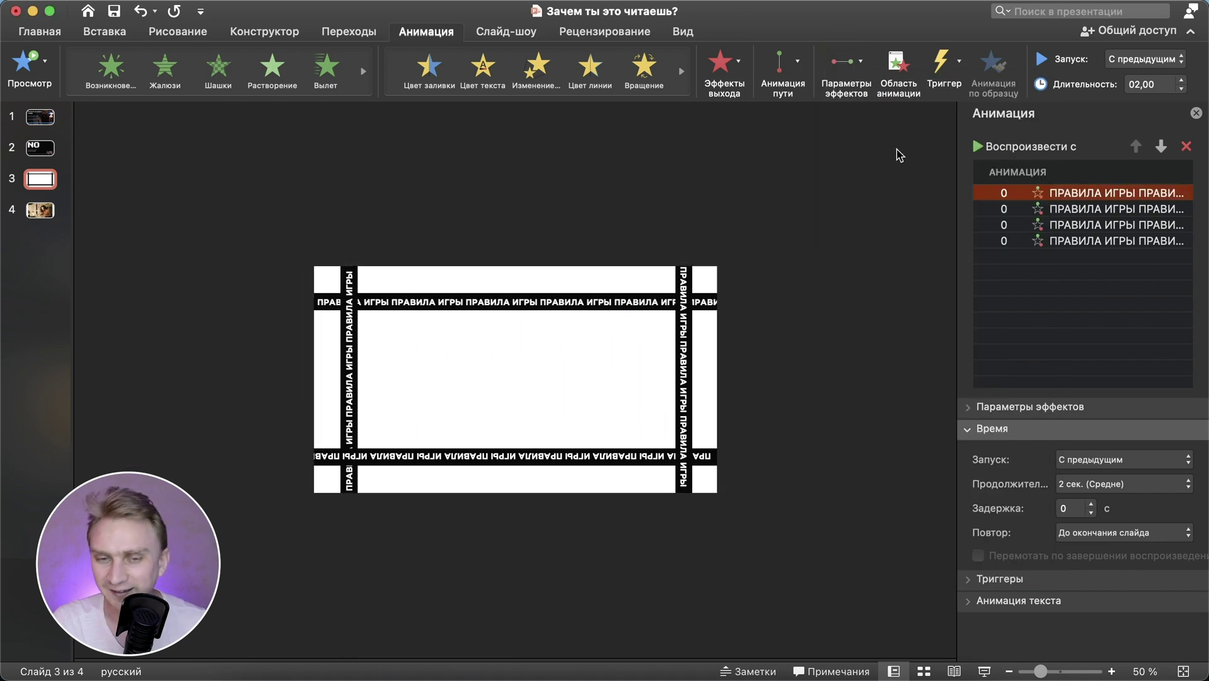
# Give the bottom strip a straight-line motion path with direction Right.
pyautogui.click(470, 464)
pyautogui.click(781, 63)
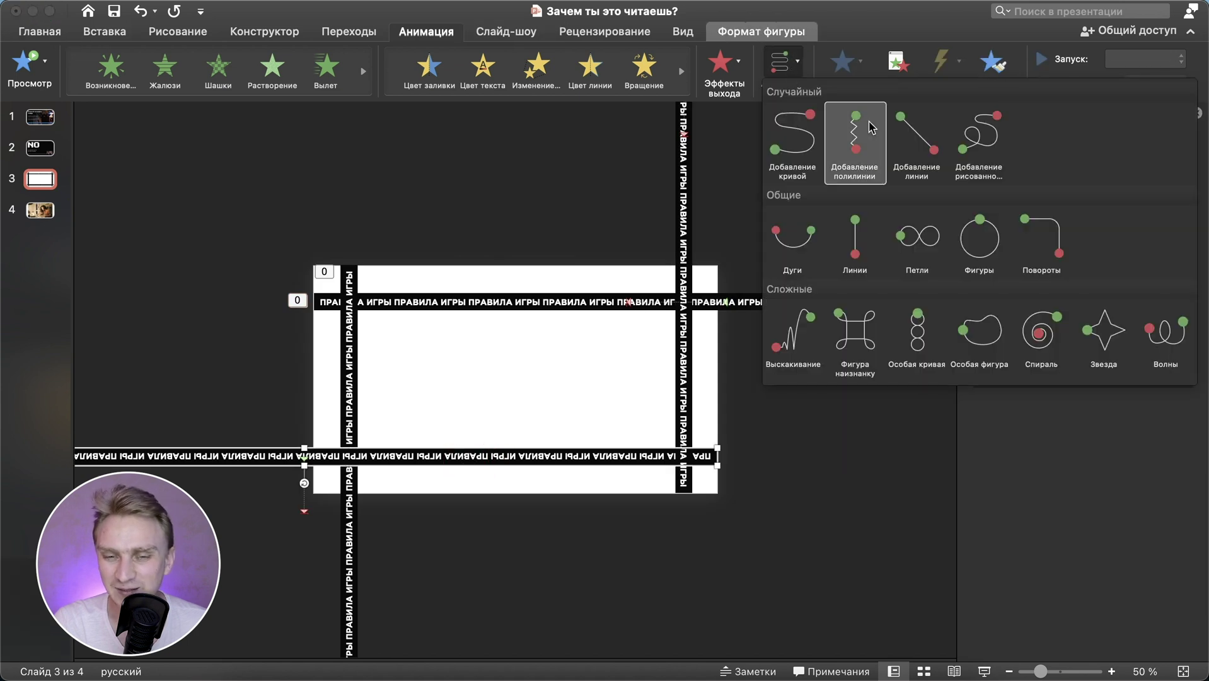
pyautogui.click(782, 63)
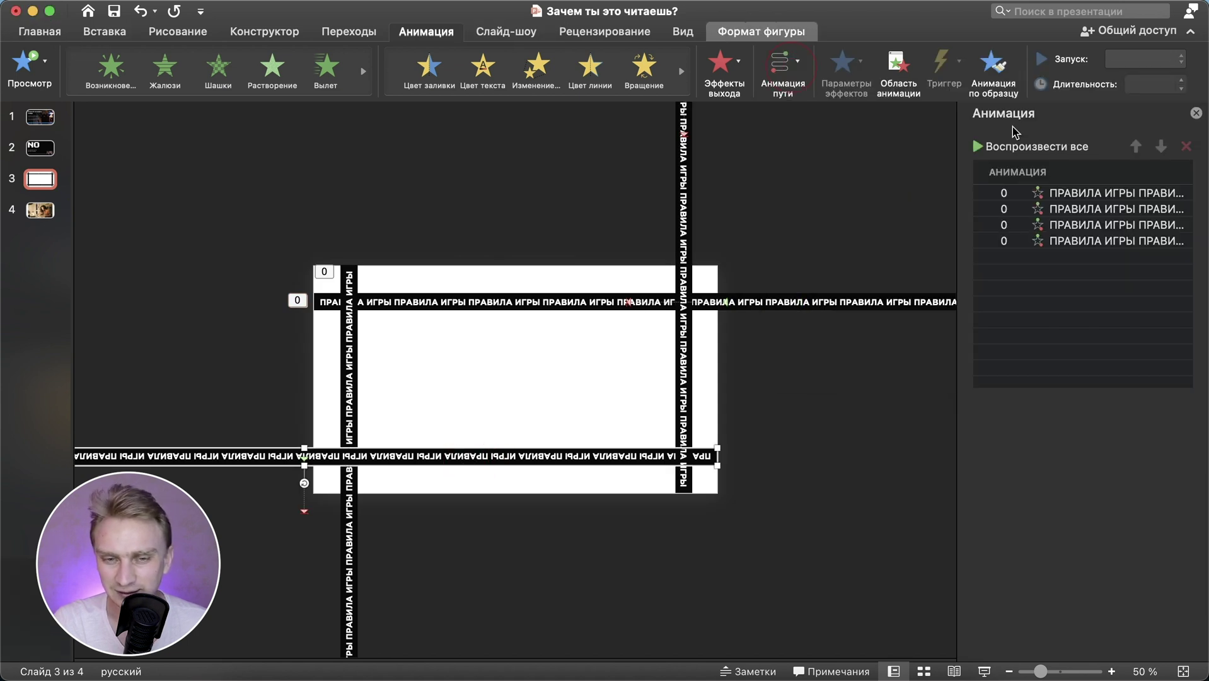
pyautogui.click(1075, 227)
pyautogui.click(846, 63)
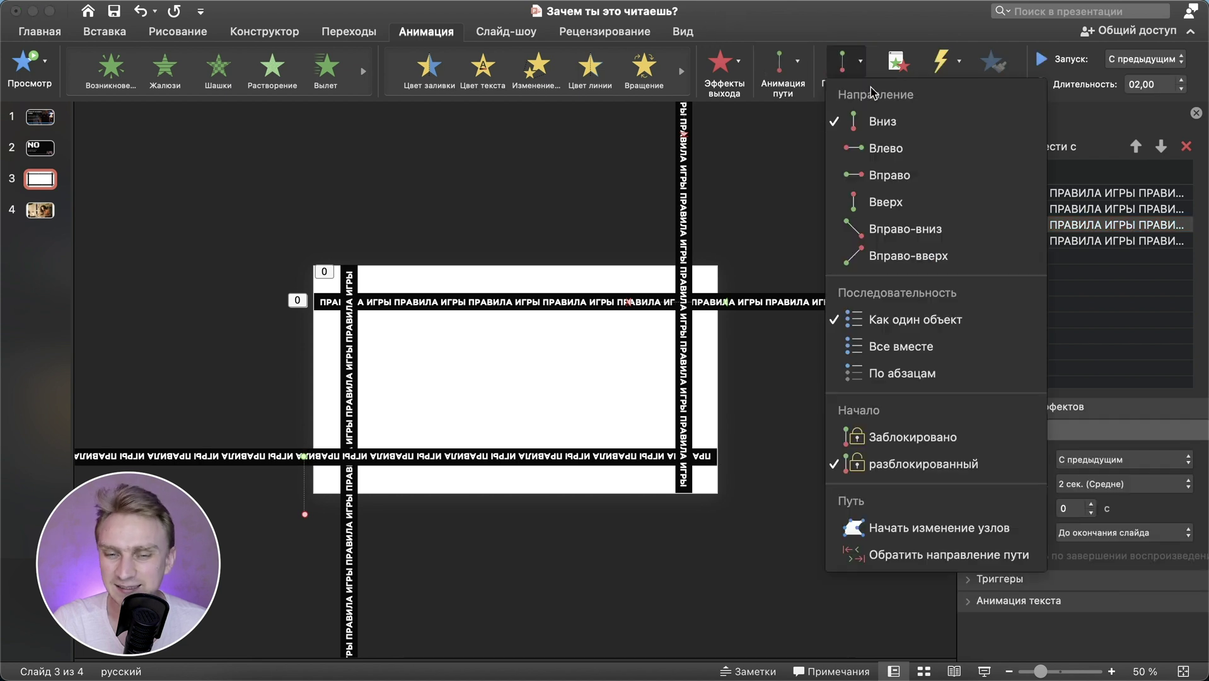
pyautogui.click(887, 176)
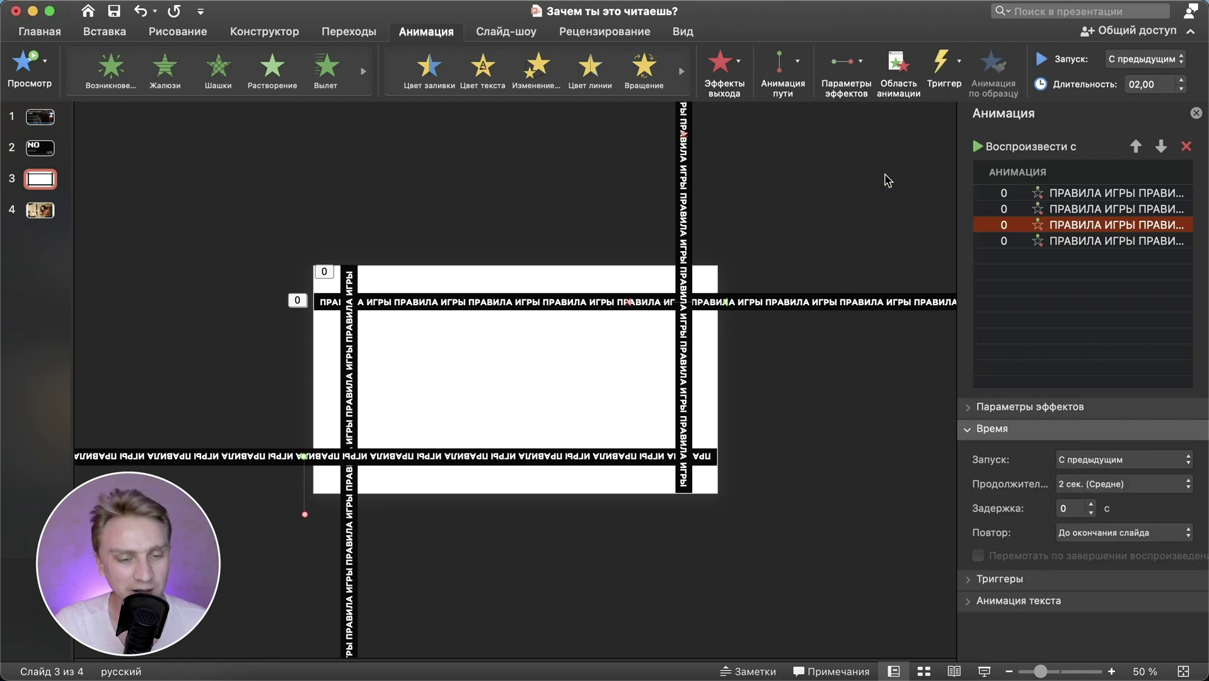
# Set the second text bar's animation direction to Right.
pyautogui.click(356, 361)
pyautogui.click(355, 348)
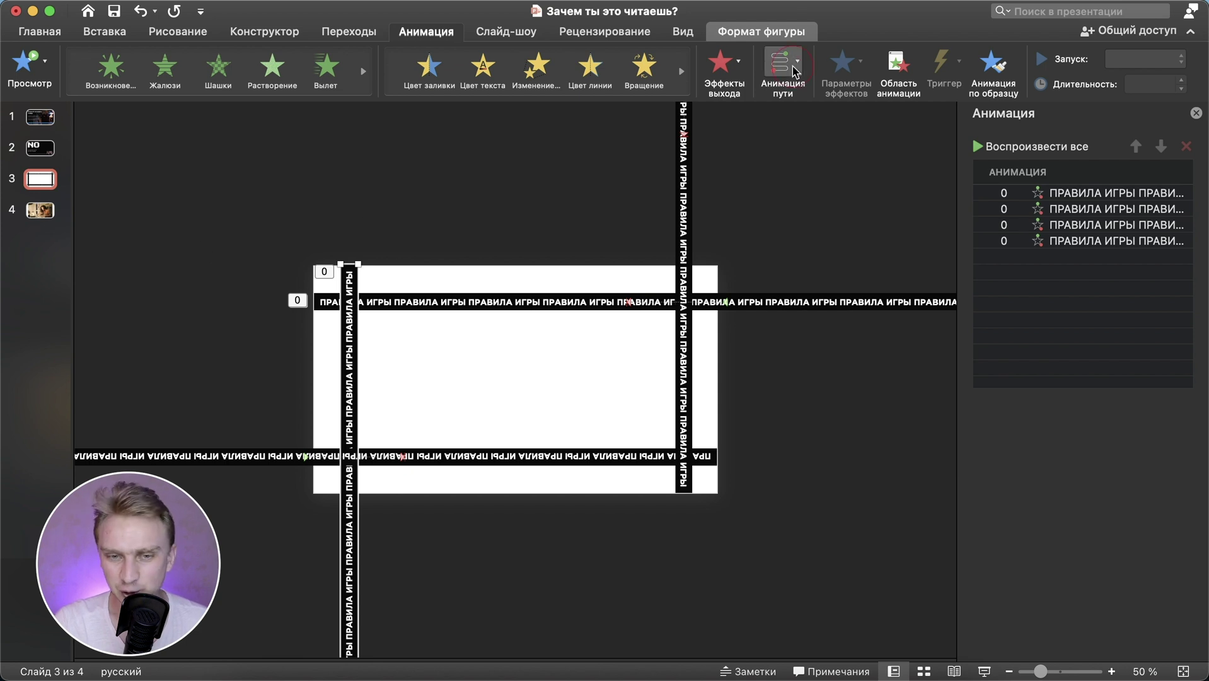
pyautogui.click(795, 71)
pyautogui.click(356, 291)
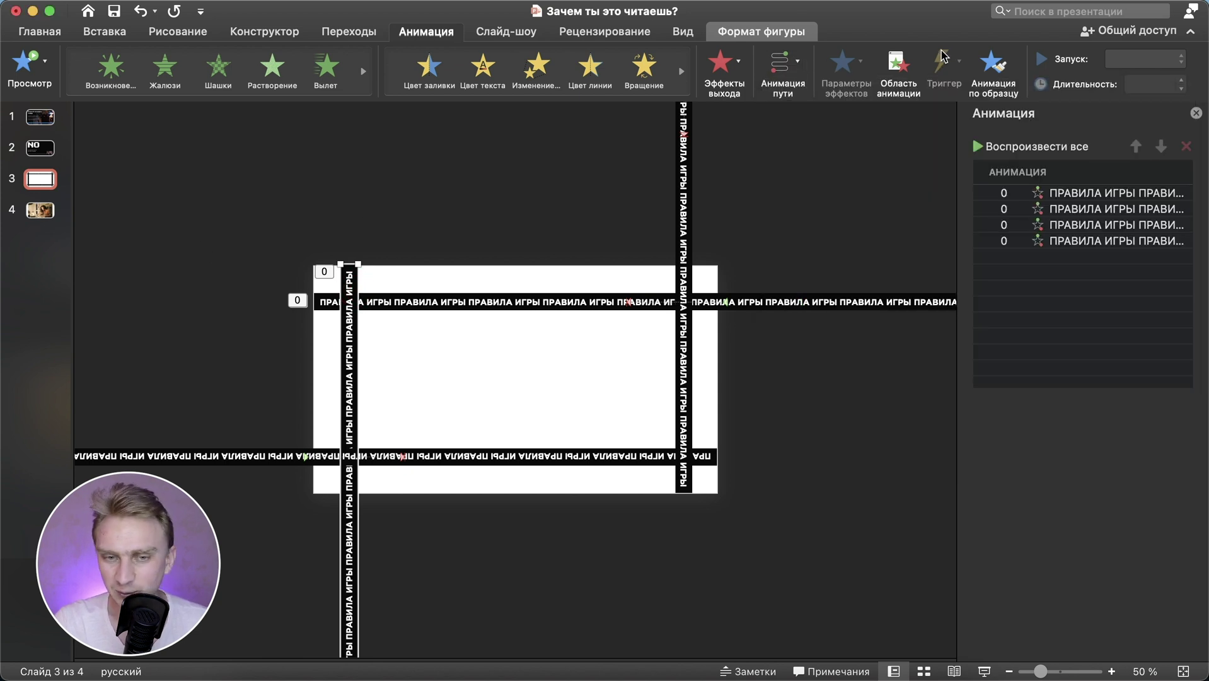
pyautogui.click(1097, 209)
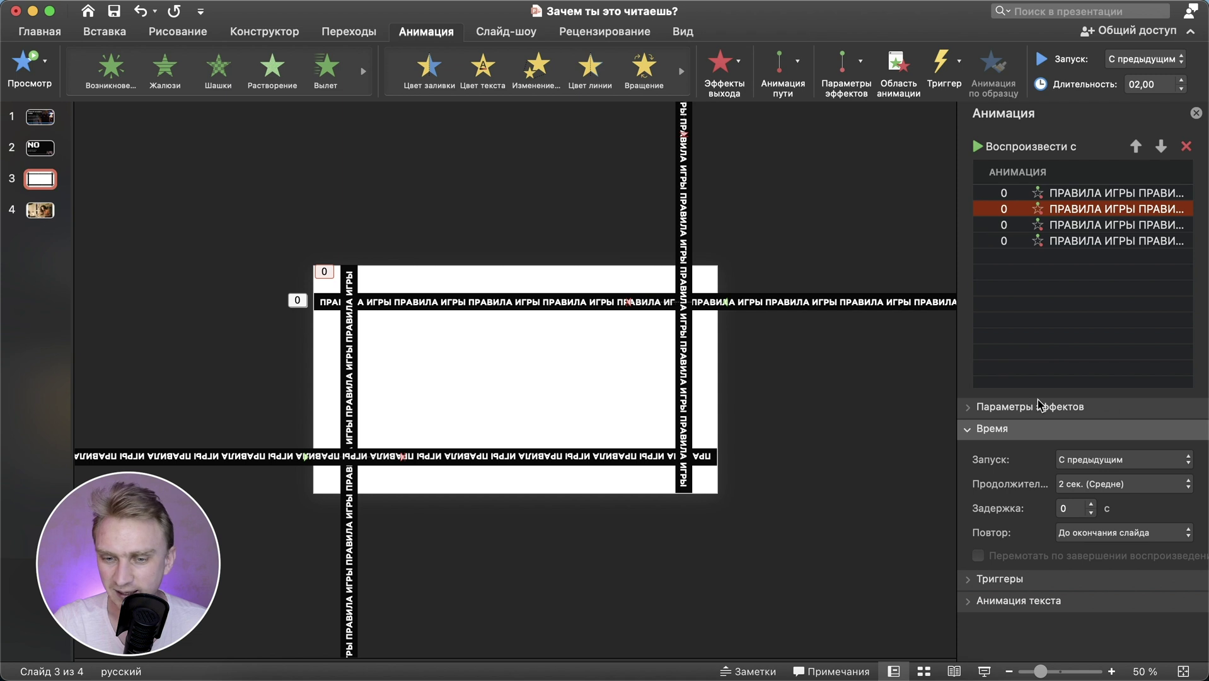
pyautogui.click(845, 68)
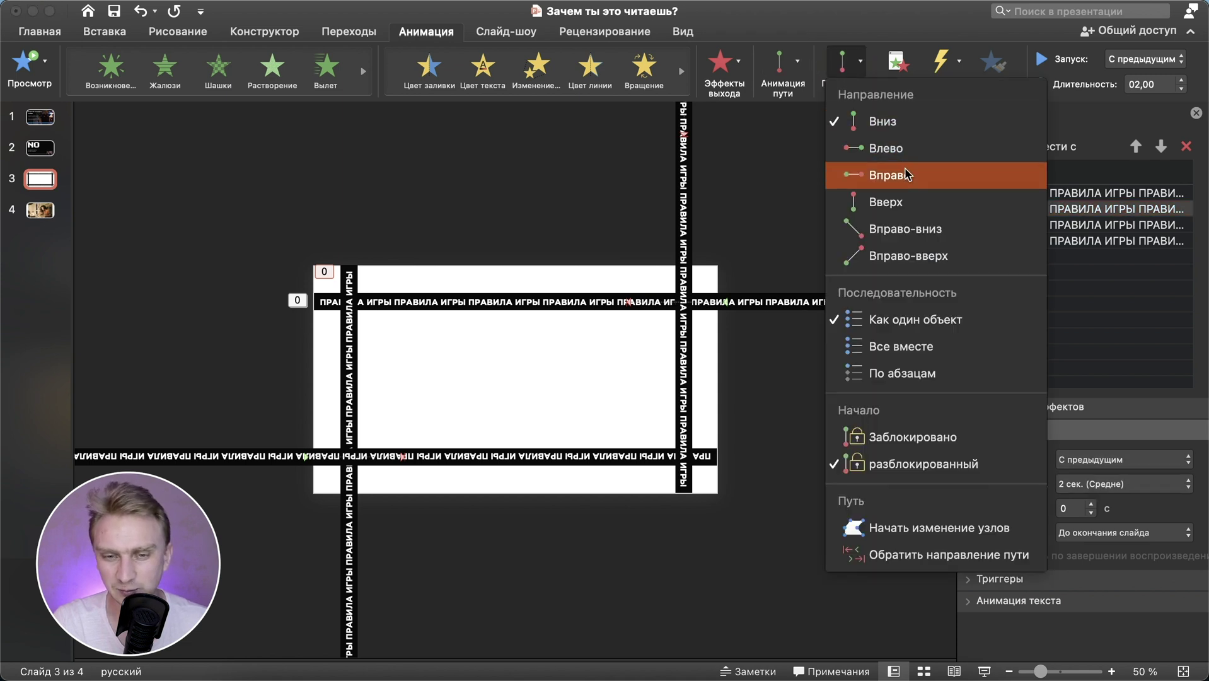
pyautogui.click(905, 176)
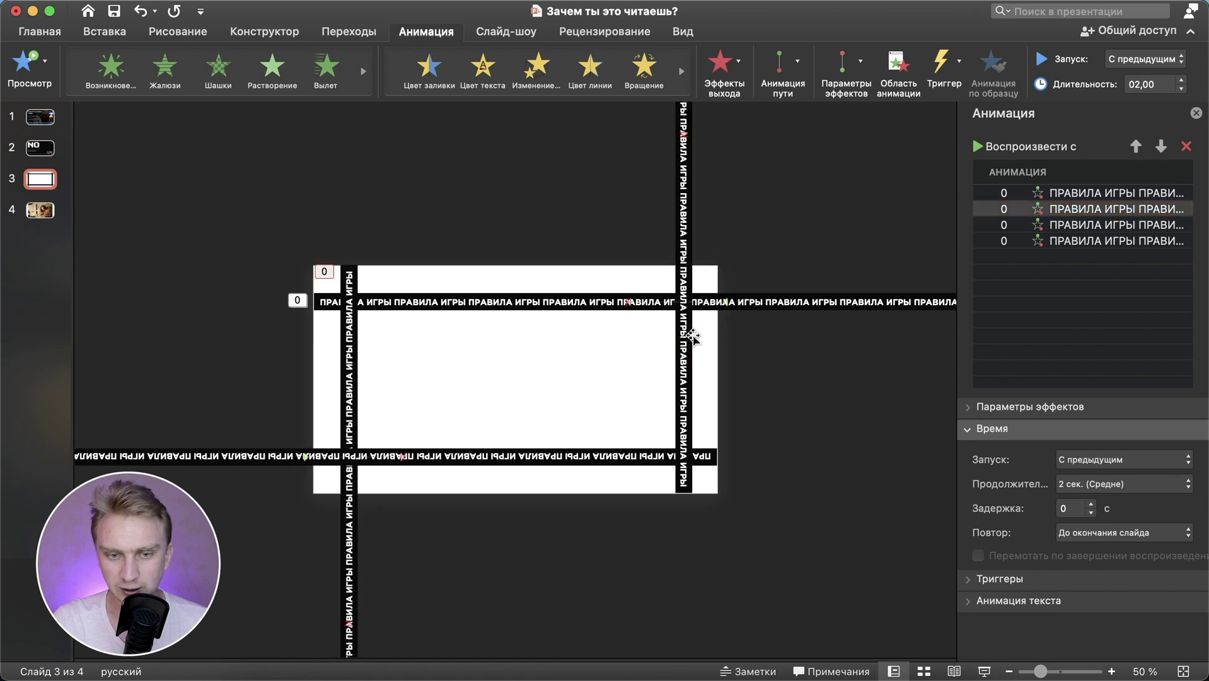
# Keep the fourth bar's direction Down and preview all four bars scrolling.
pyautogui.click(1059, 242)
pyautogui.click(842, 70)
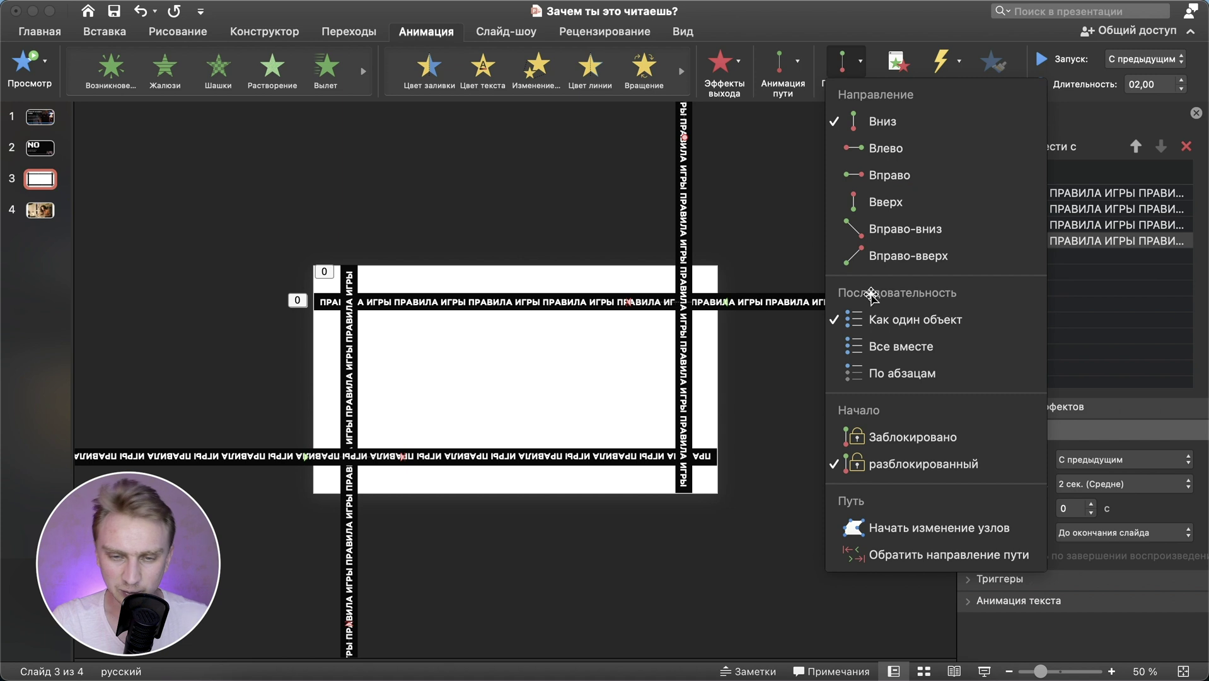
pyautogui.click(889, 123)
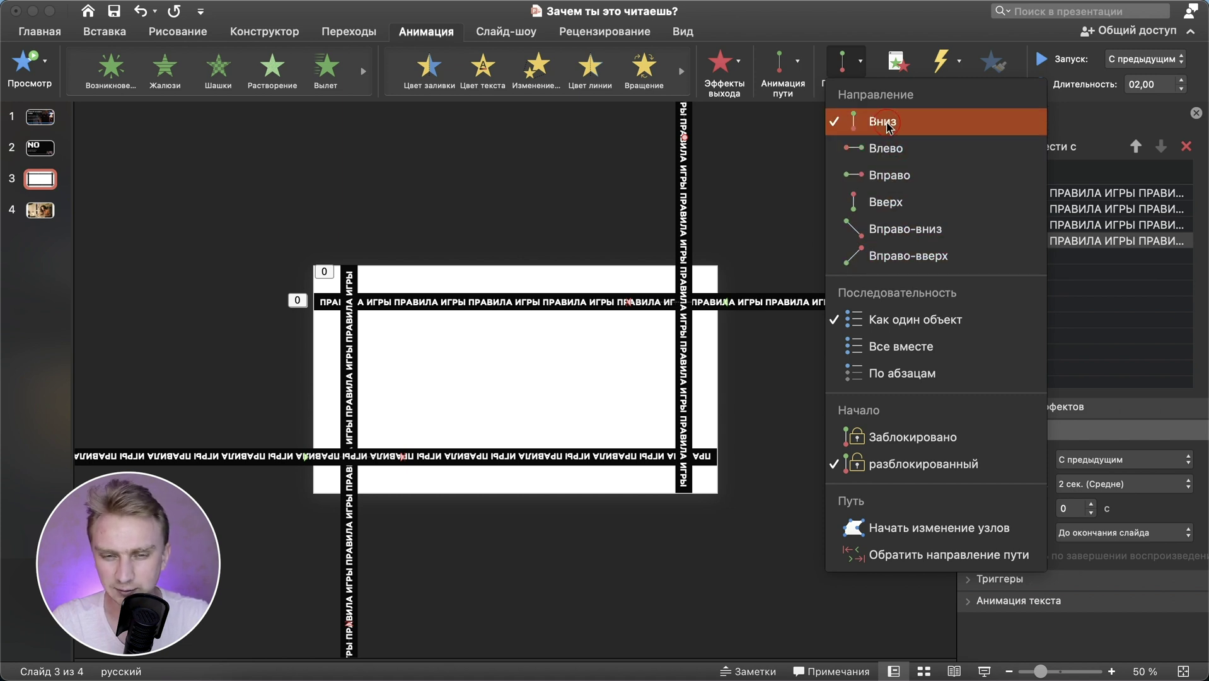
pyautogui.click(1034, 192)
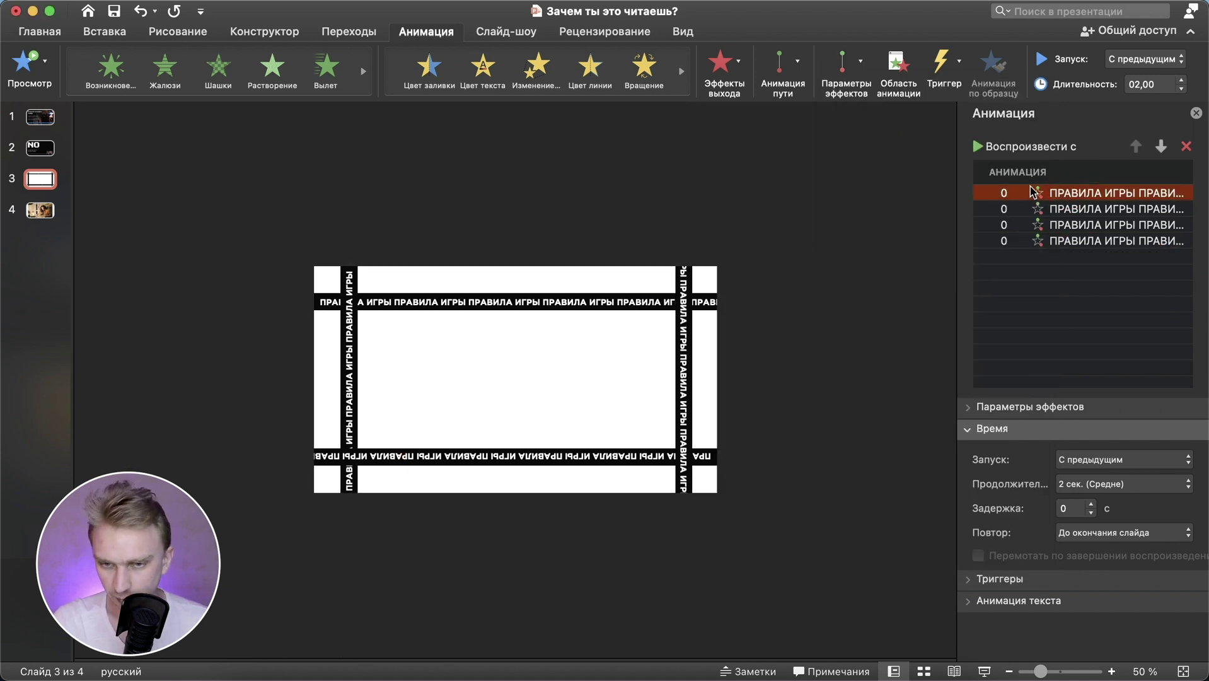
pyautogui.click(977, 147)
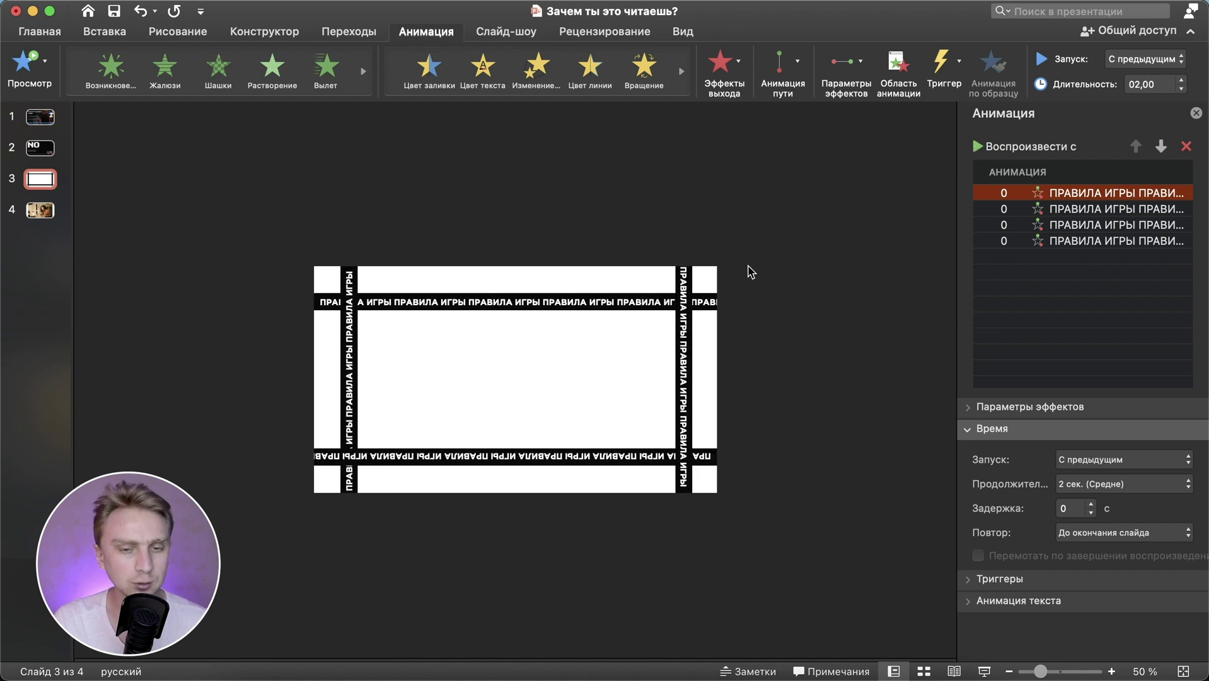
pyautogui.click(468, 226)
pyautogui.scroll(5, 604, 383)
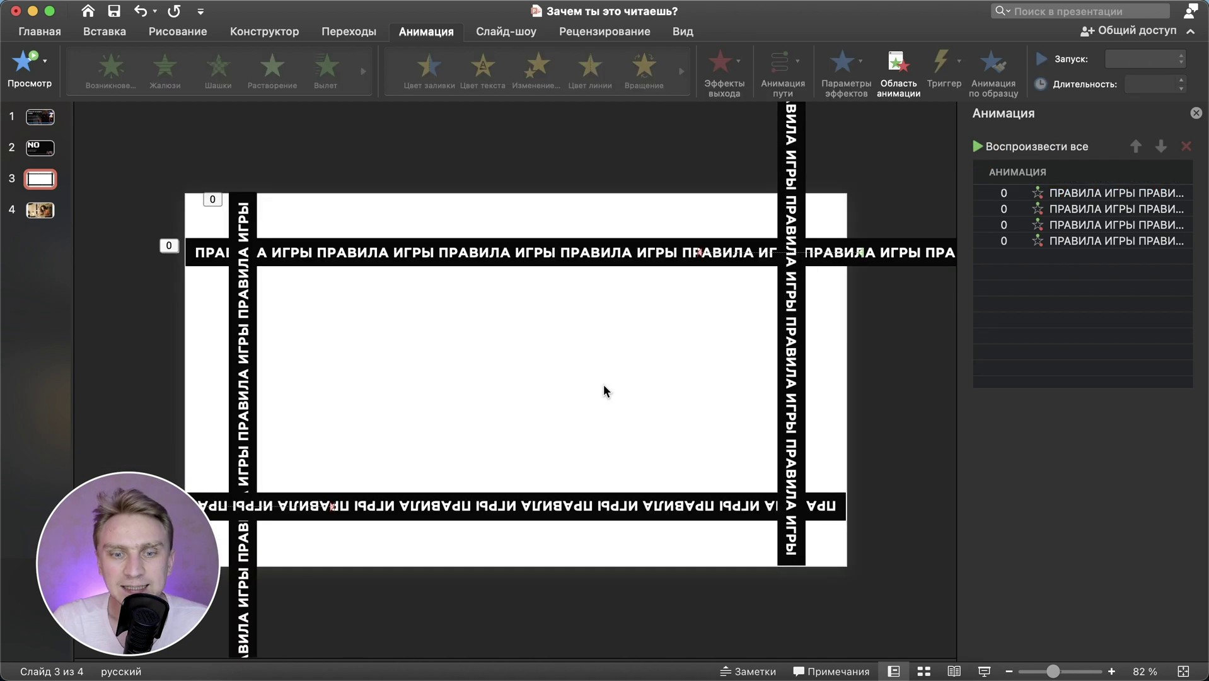
pyautogui.hscroll(2, 604, 384)
pyautogui.scroll(3, 604, 391)
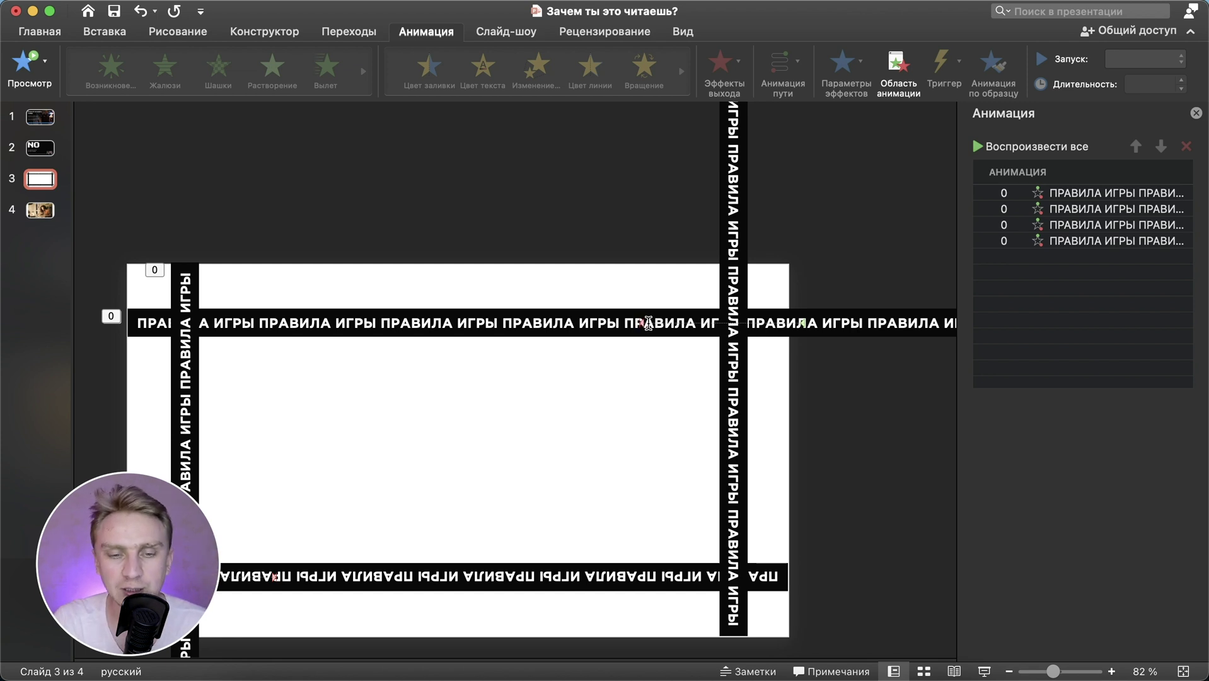
pyautogui.click(641, 324)
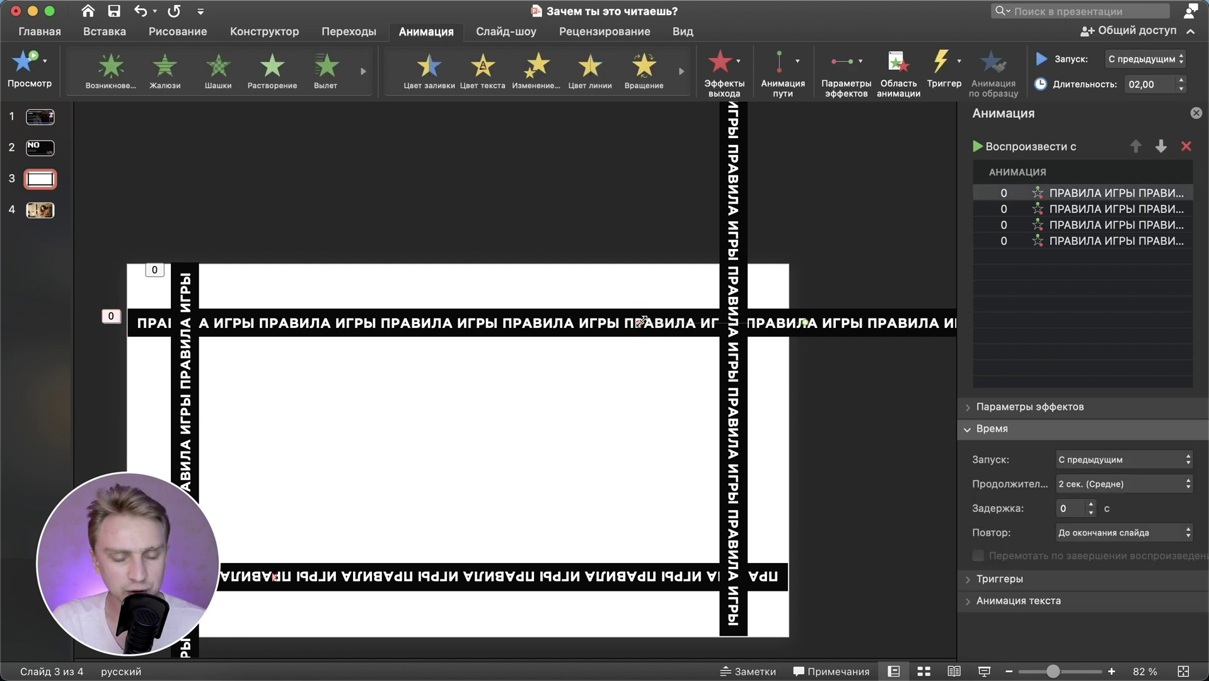
# Test the top 'ПРАВИЛА ИГРЫ' bar's height by dragging its handle, then zoom to inspect its path.
pyautogui.moveTo(641, 321); pyautogui.dragTo(706, 326)
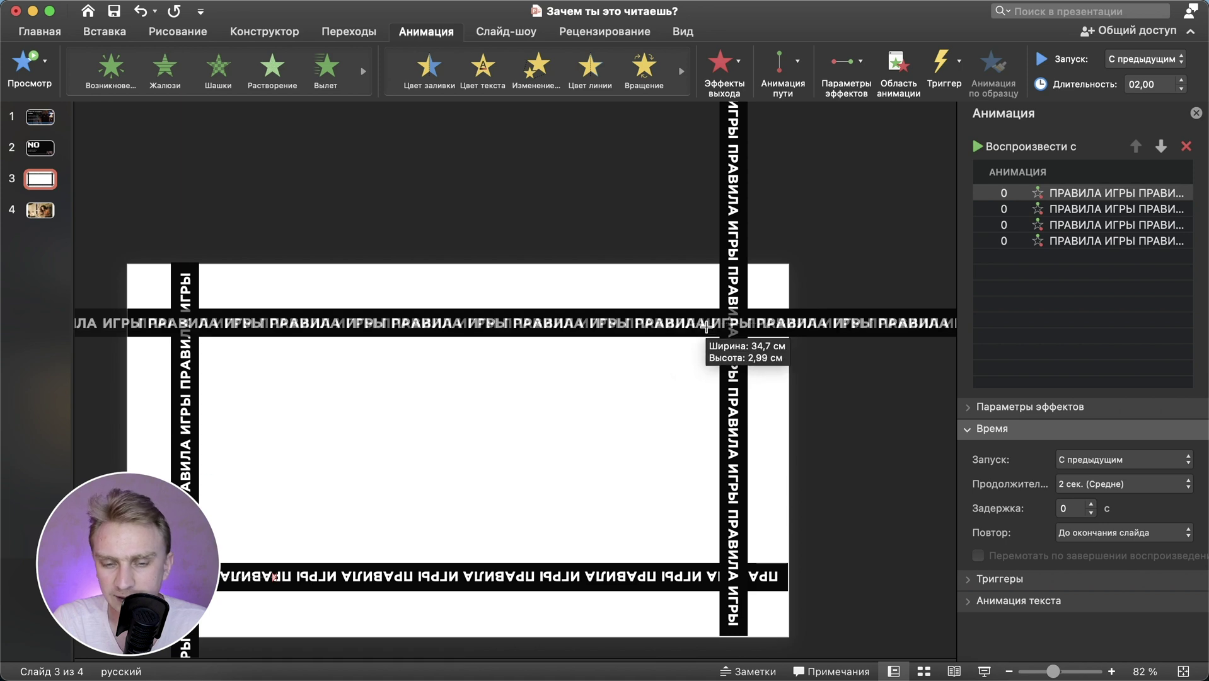
pyautogui.moveTo(706, 326)
pyautogui.mouseDown()
pyautogui.moveTo(801, 370)
pyautogui.moveTo(808, 353)
pyautogui.mouseUp()
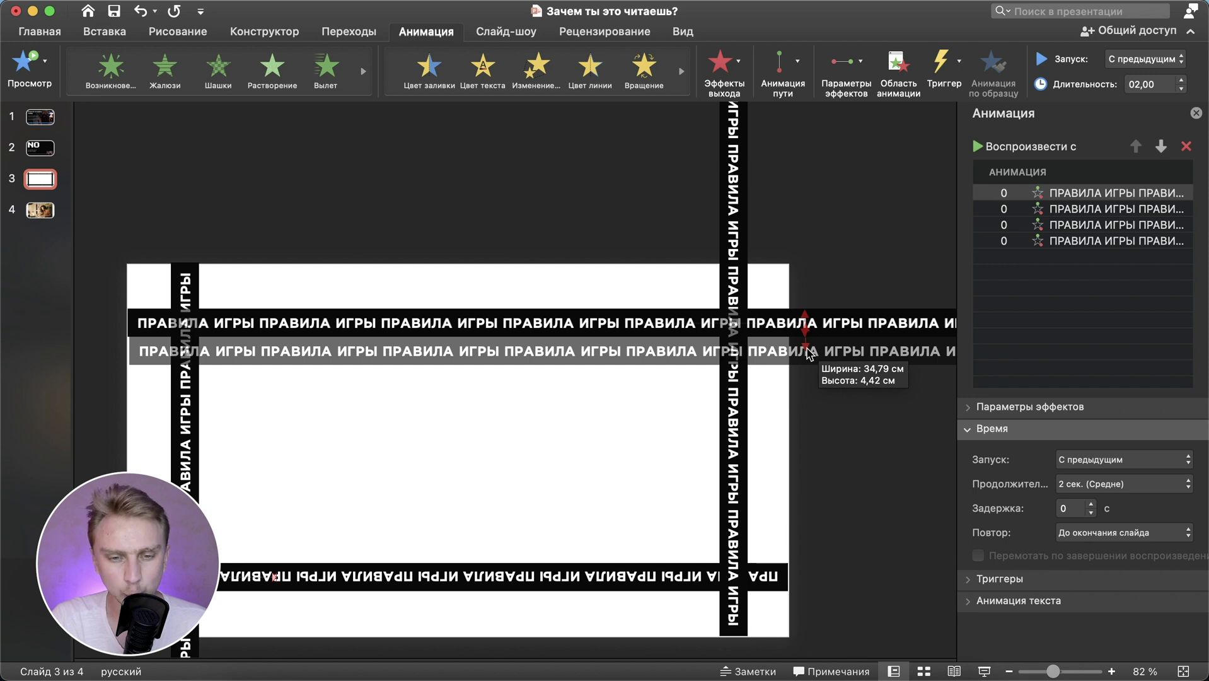
pyautogui.moveTo(809, 353); pyautogui.dragTo(807, 359)
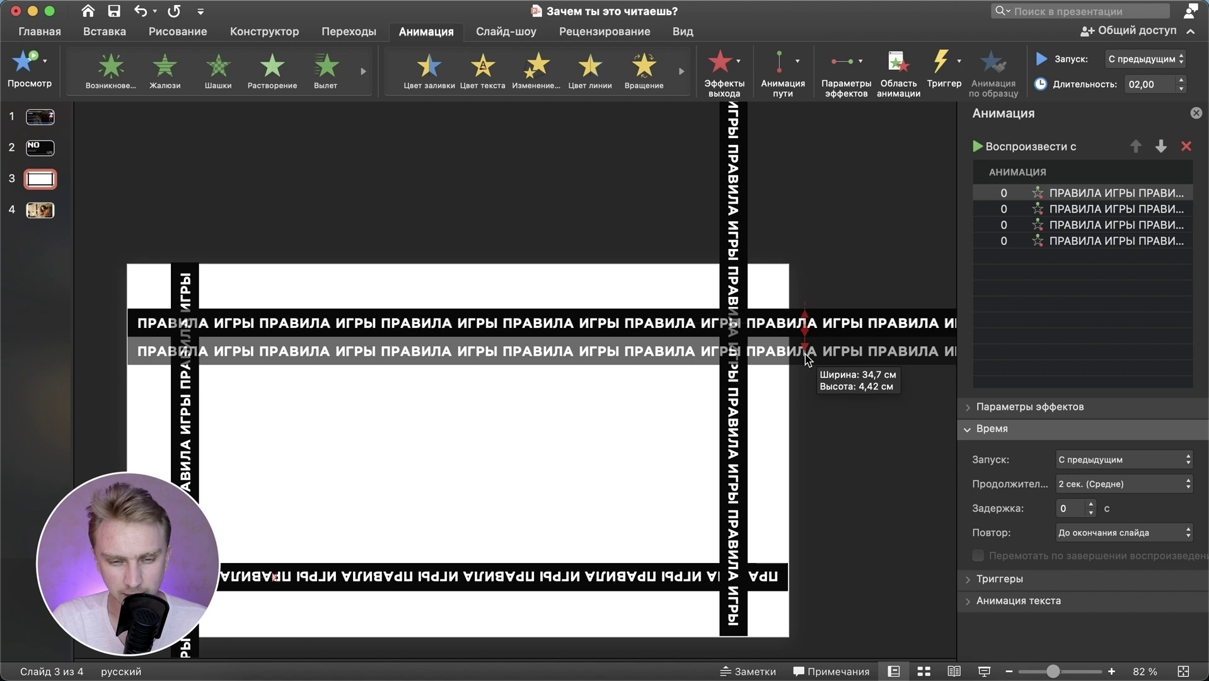
pyautogui.moveTo(807, 358); pyautogui.dragTo(684, 343)
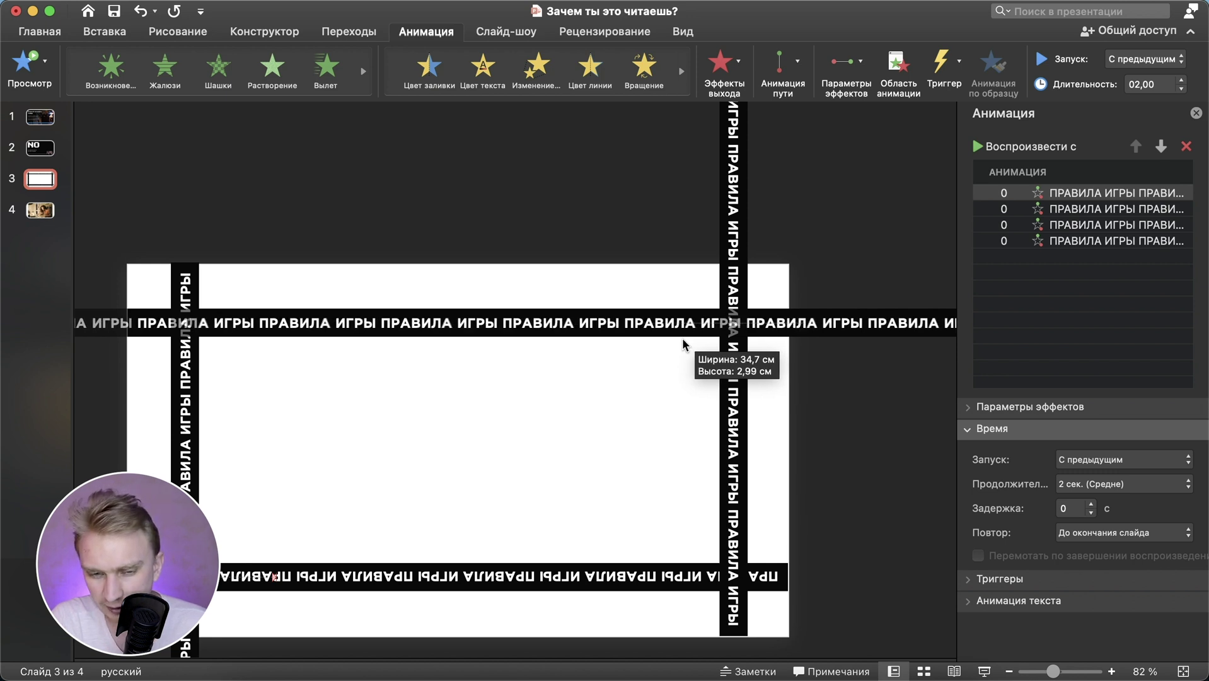
pyautogui.moveTo(683, 339); pyautogui.dragTo(683, 340)
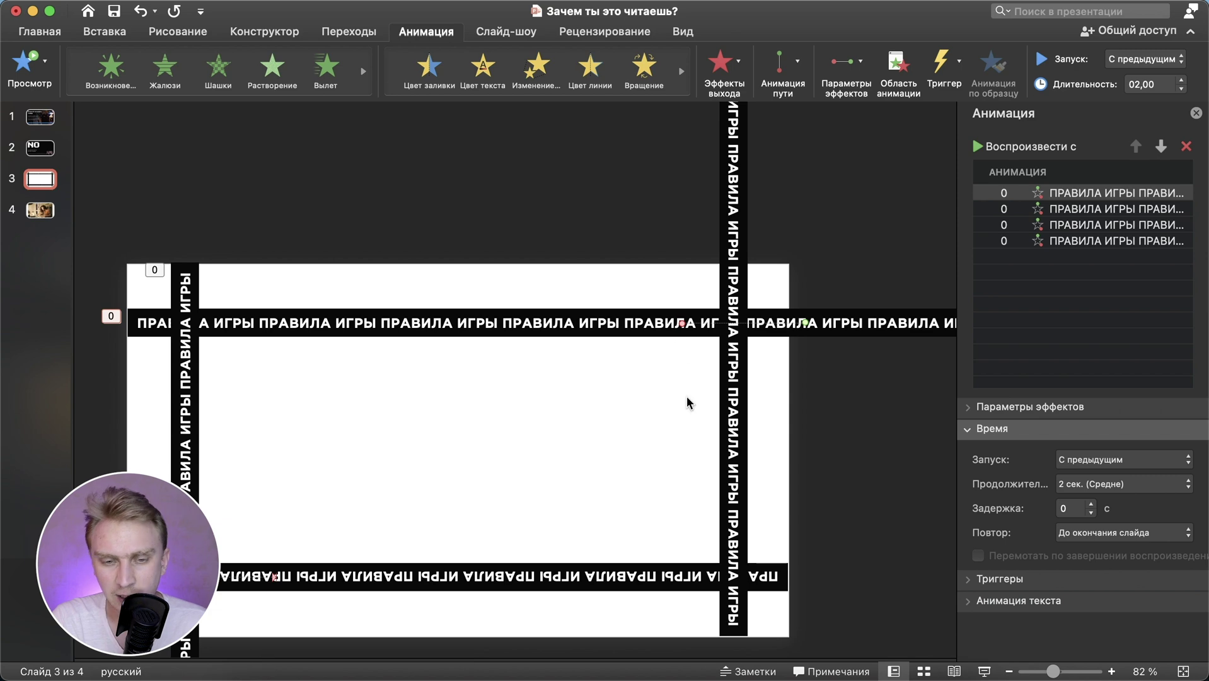
pyautogui.scroll(3, 674, 347)
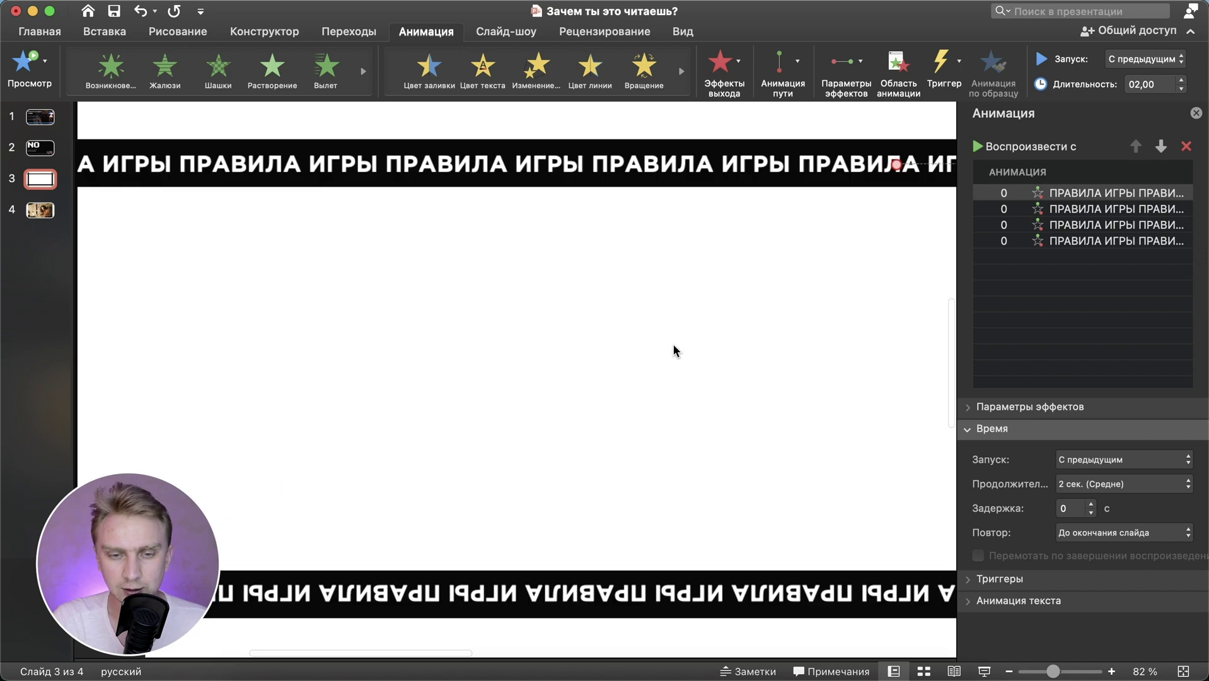
pyautogui.scroll(5, 673, 345)
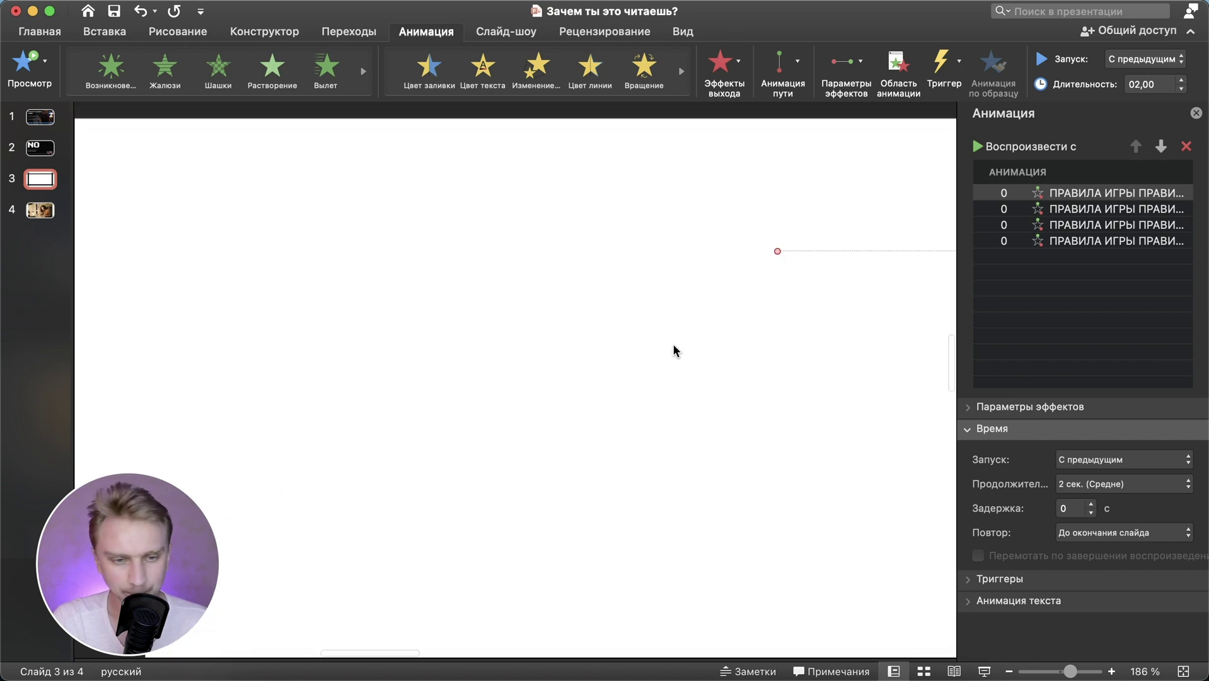
pyautogui.scroll(1, 672, 344)
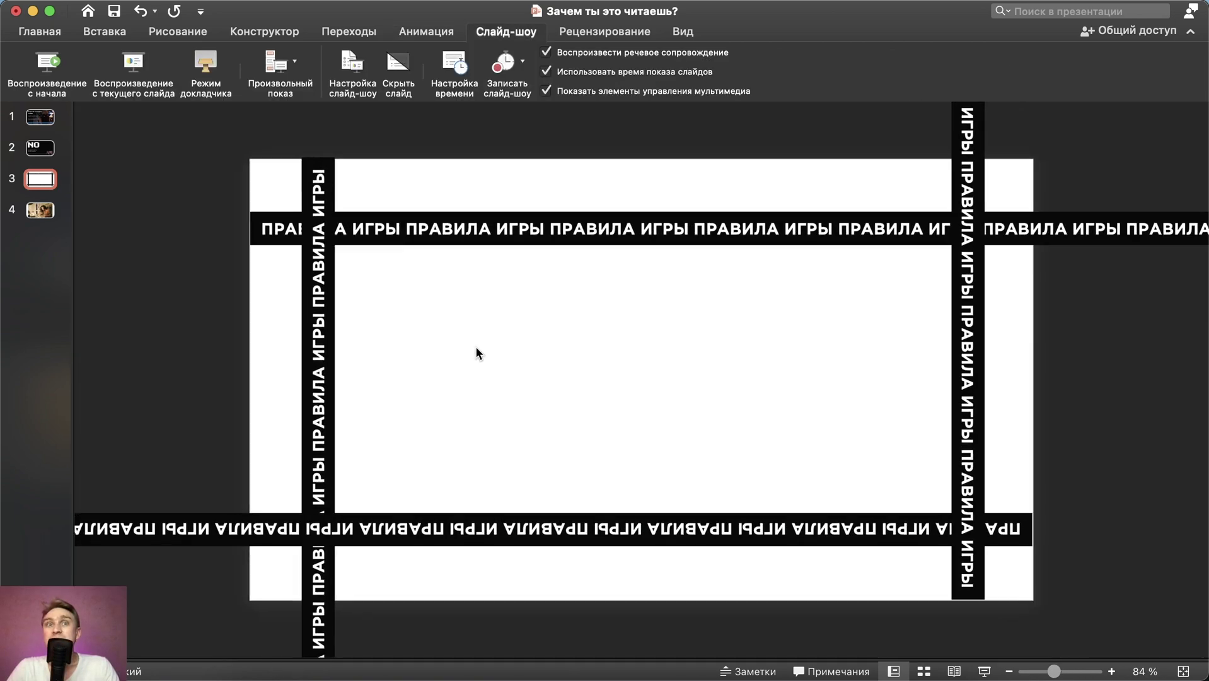
pyautogui.scroll(-3, 476, 352)
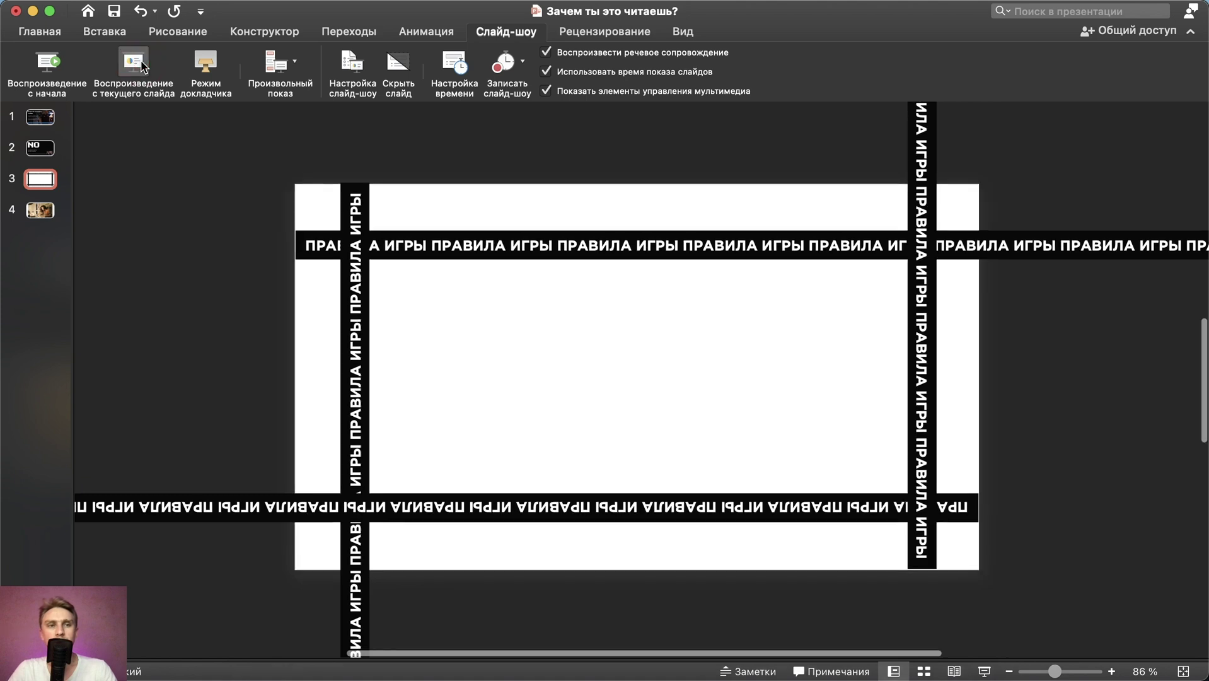
pyautogui.click(143, 67)
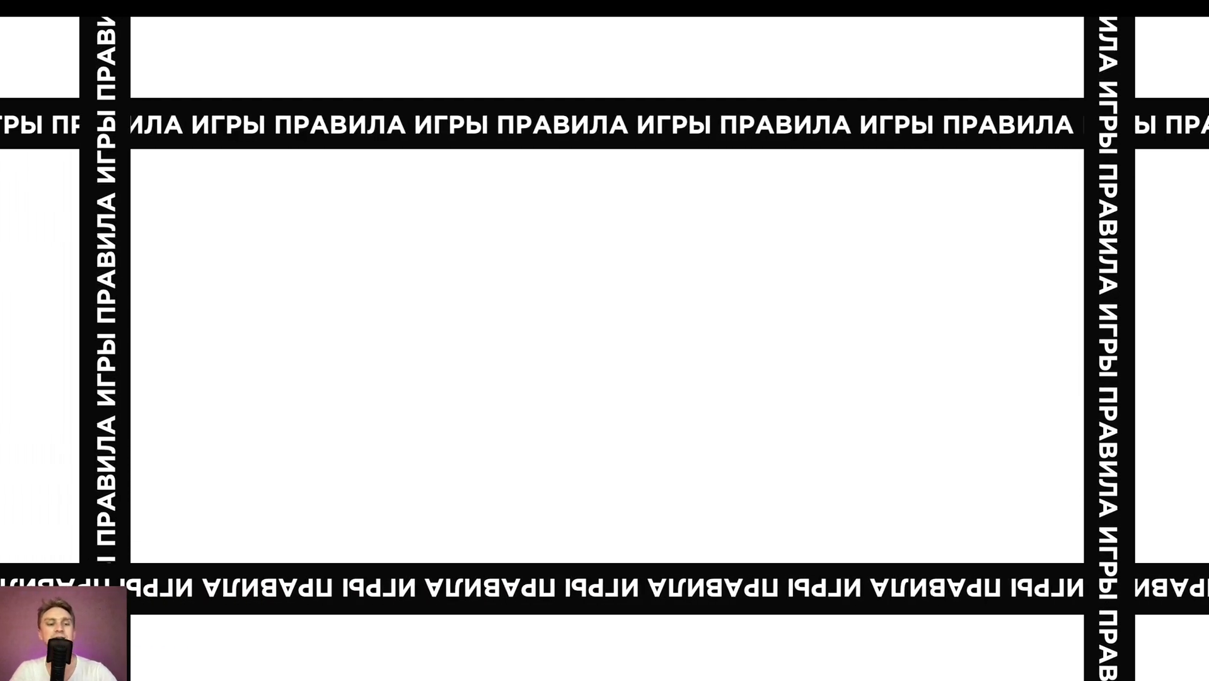
pyautogui.press('Escape')
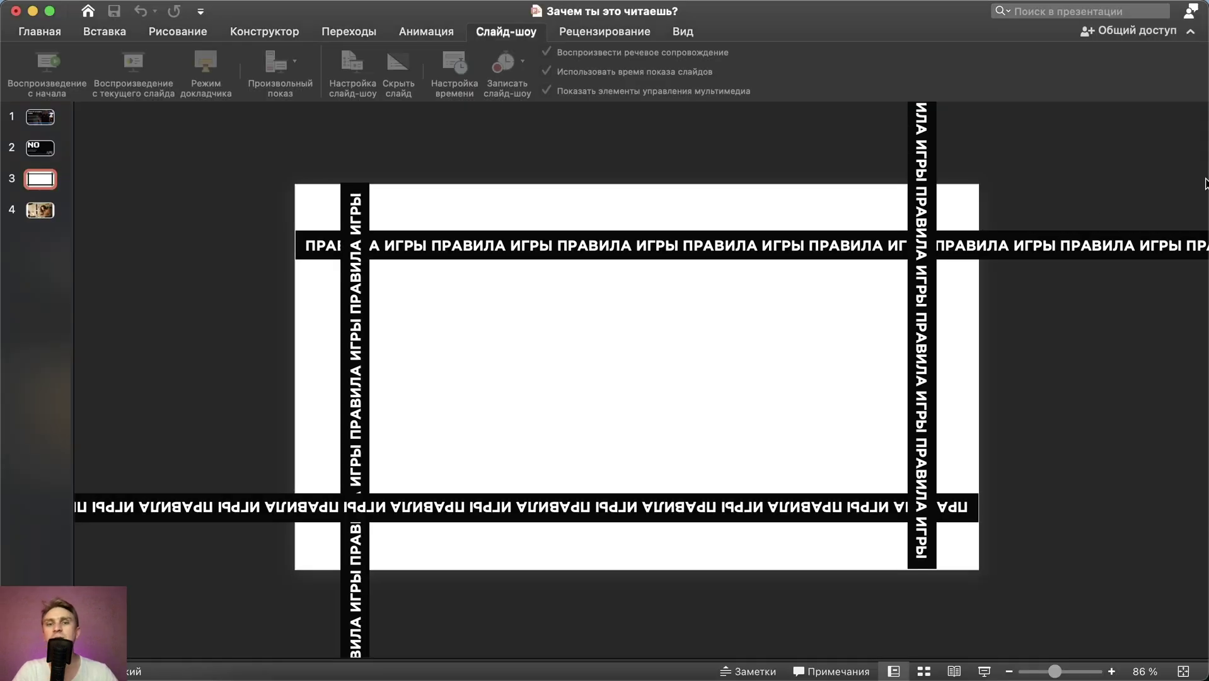
pyautogui.click(368, 367)
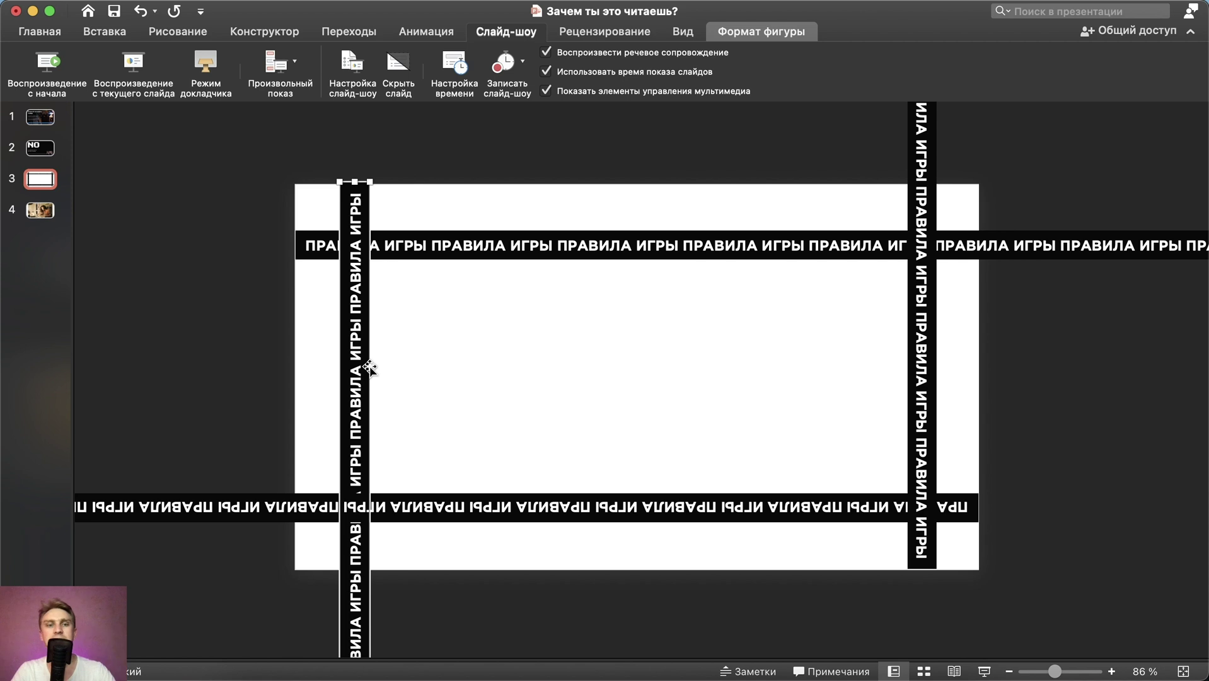
pyautogui.click(487, 388)
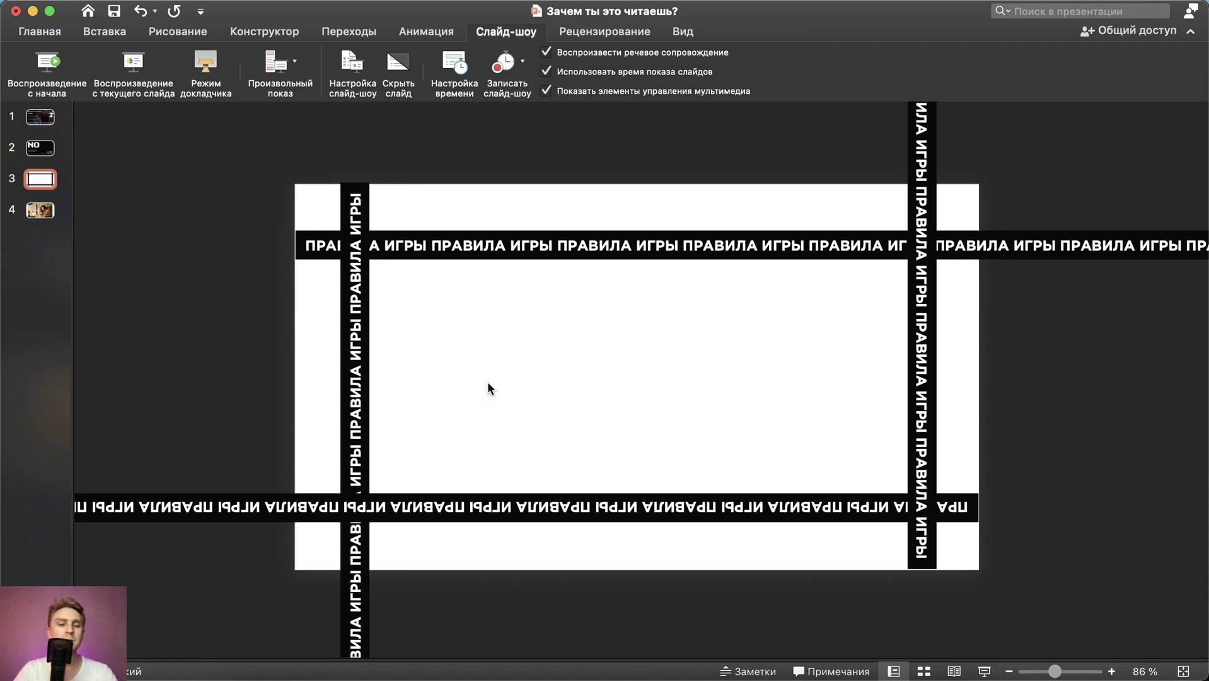
pyautogui.scroll(5, 488, 381)
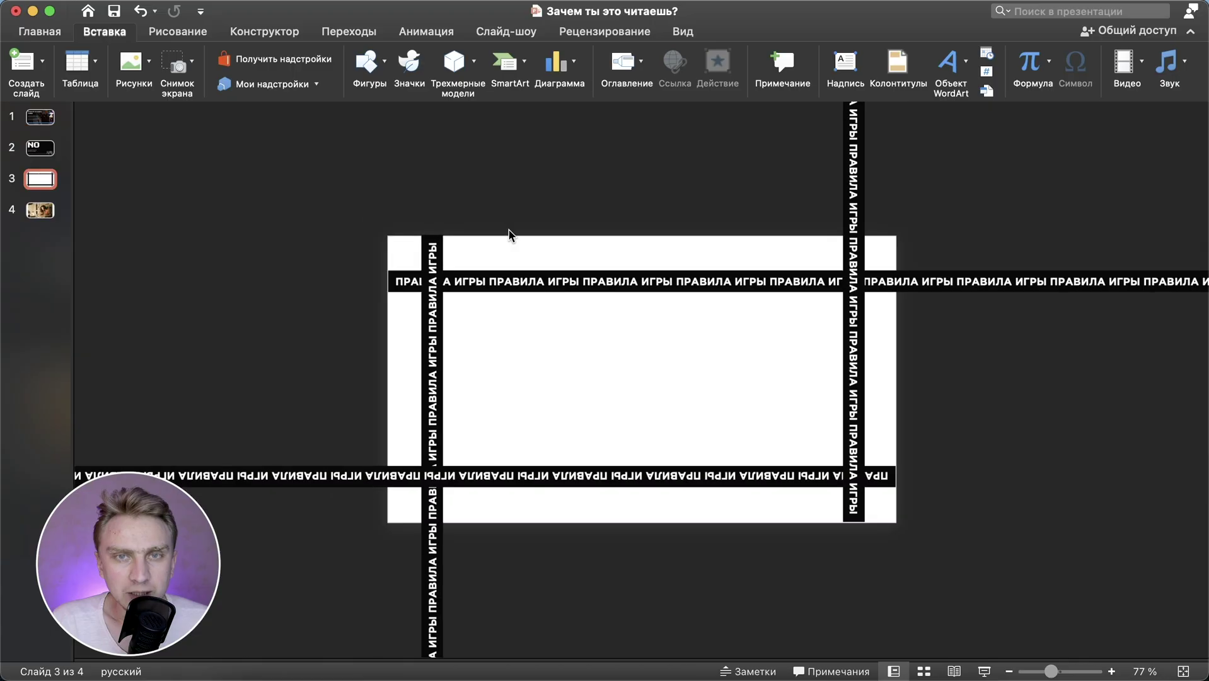
# Draw a blue rectangle stretched to fill the space inside the four strips, about 29,42 × 14,44 cm.
pyautogui.scroll(-3, 508, 234)
pyautogui.scroll(3, 508, 234)
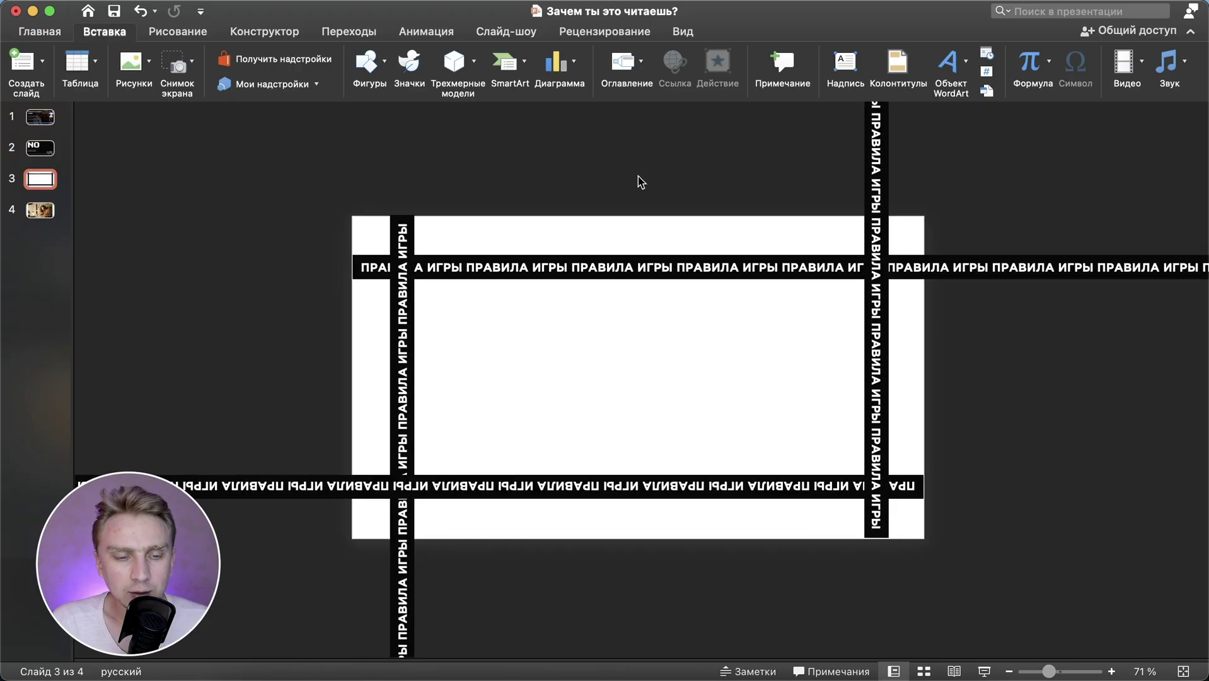
pyautogui.click(372, 72)
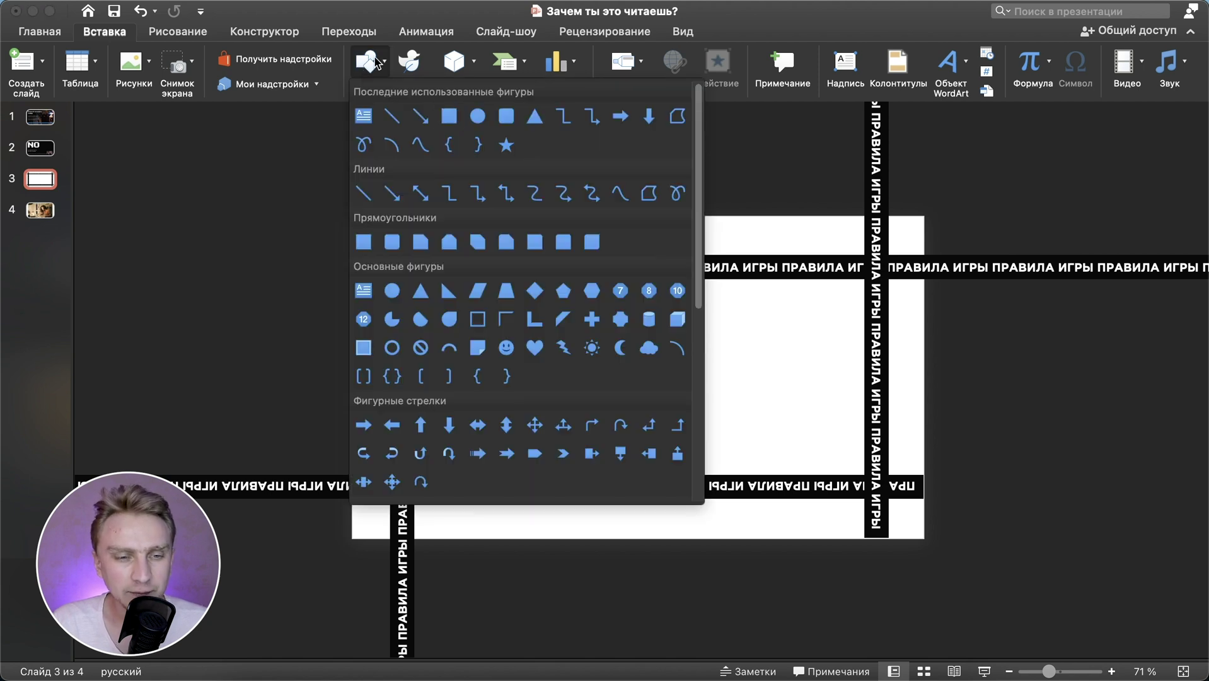
pyautogui.click(449, 116)
pyautogui.moveTo(429, 268); pyautogui.dragTo(658, 419)
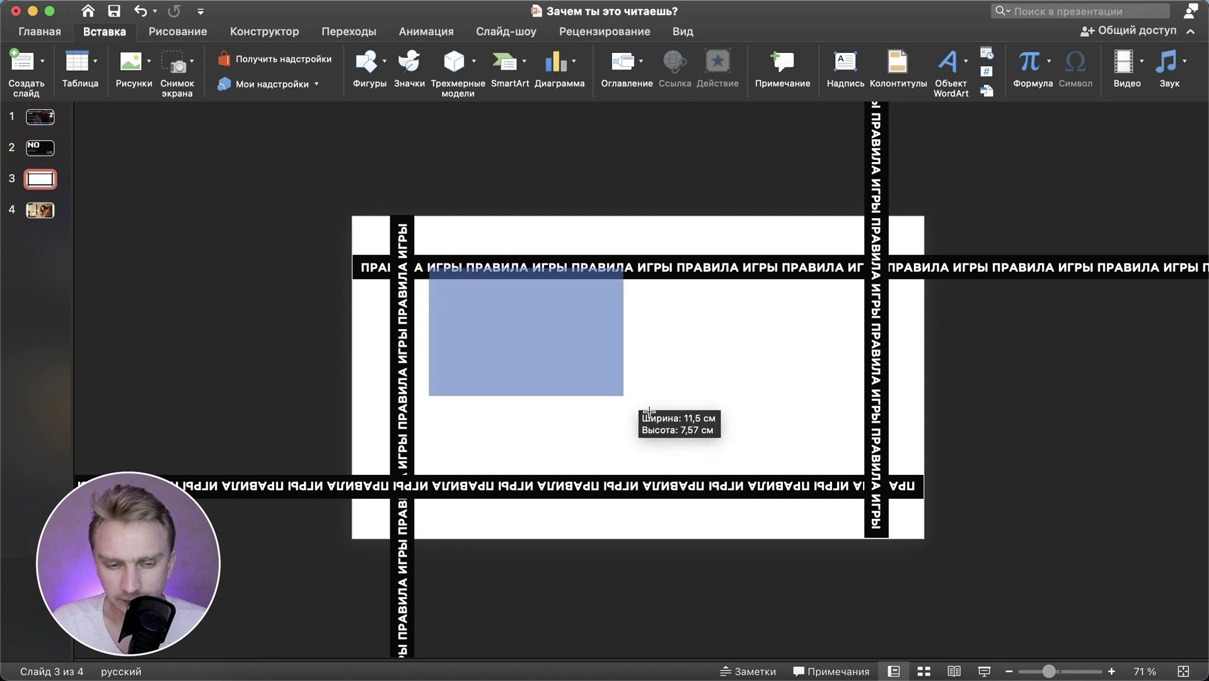
pyautogui.moveTo(542, 267); pyautogui.dragTo(541, 262)
pyautogui.moveTo(429, 338); pyautogui.dragTo(394, 340)
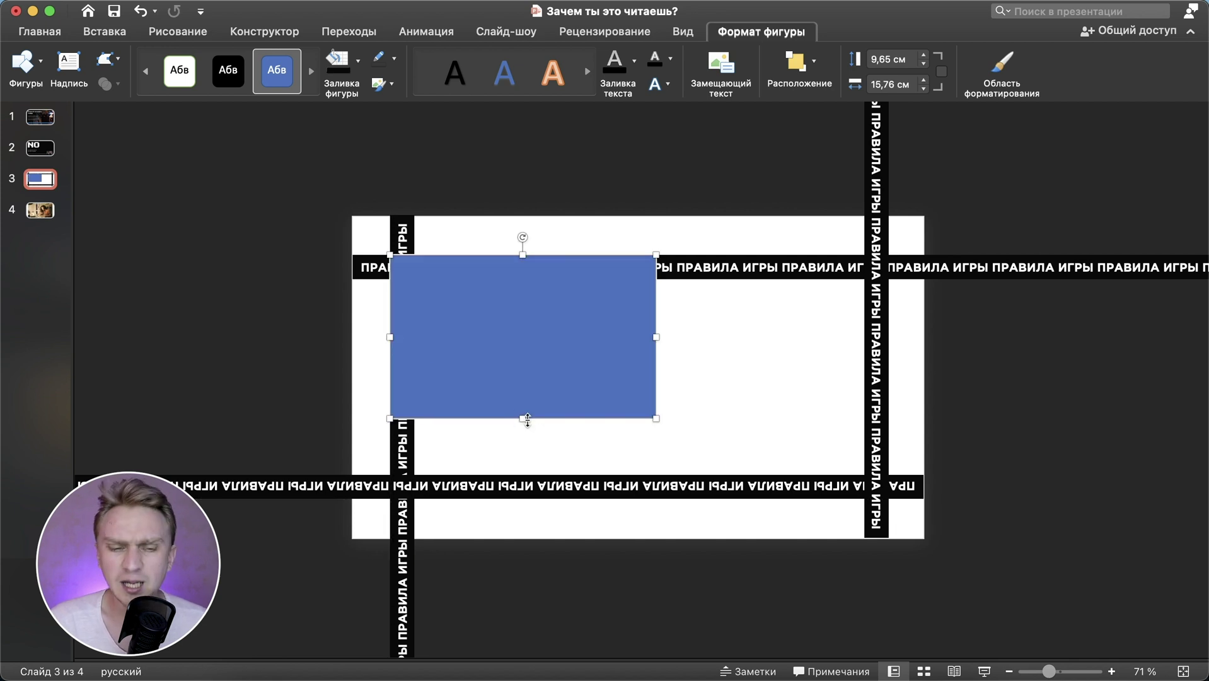
pyautogui.moveTo(527, 419); pyautogui.dragTo(524, 499)
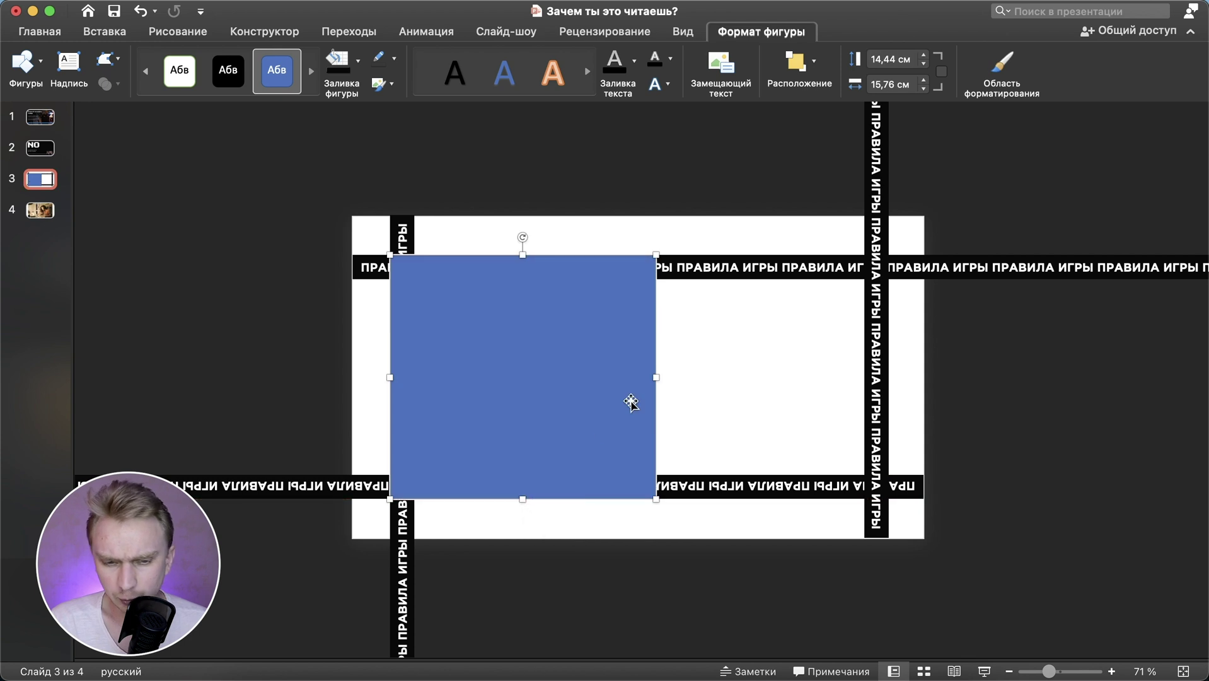
pyautogui.scroll(5, 660, 377)
pyautogui.moveTo(661, 378); pyautogui.dragTo(958, 360)
pyautogui.click(104, 31)
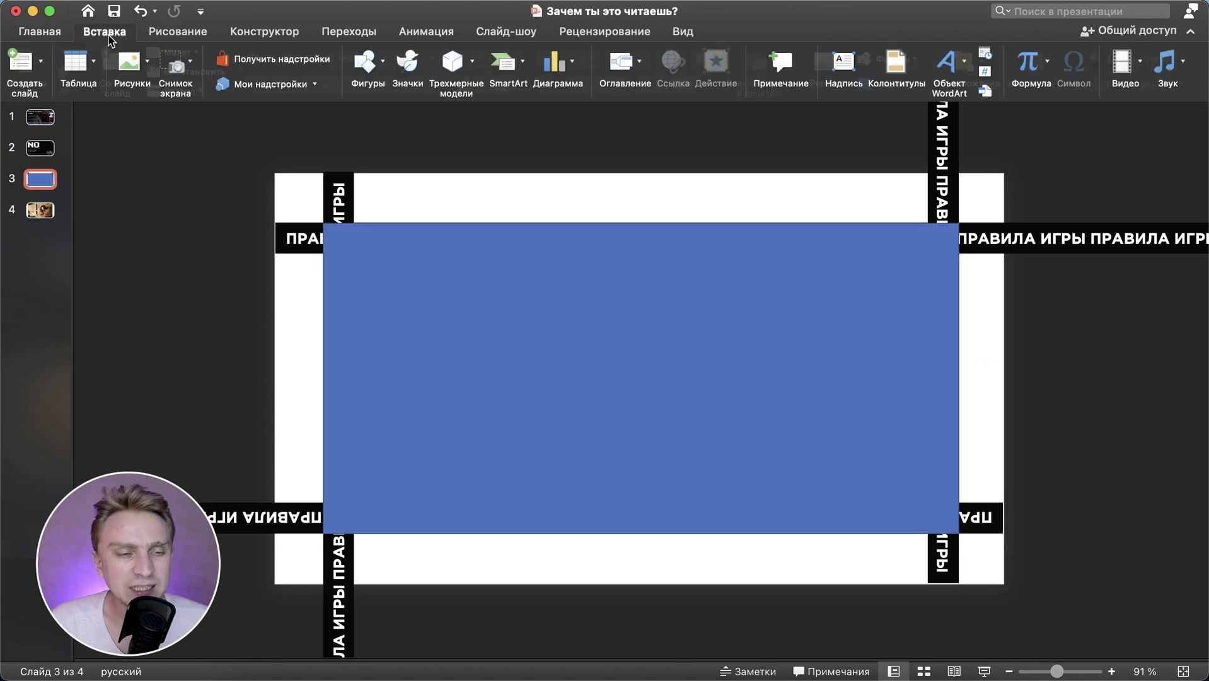
# Draw a second rectangle covering the whole slide, 33,86 × 19,05 cm.
pyautogui.click(369, 69)
pyautogui.click(445, 113)
pyautogui.moveTo(355, 313); pyautogui.dragTo(744, 479)
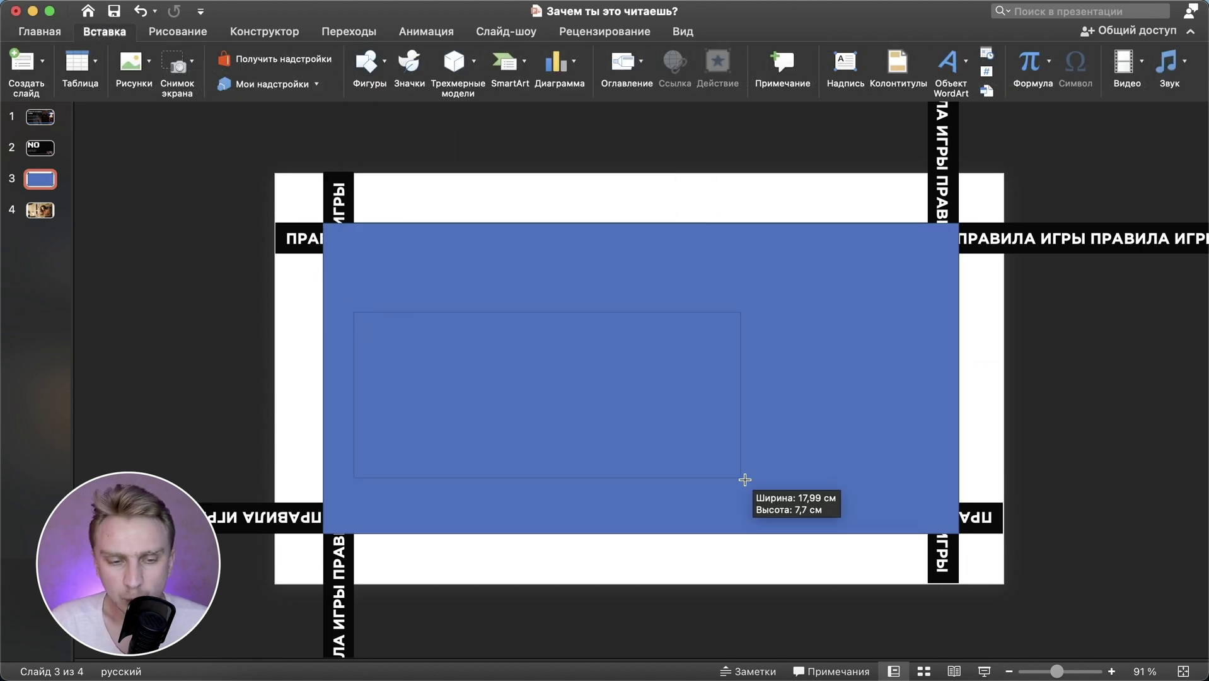
pyautogui.moveTo(352, 312); pyautogui.dragTo(275, 173)
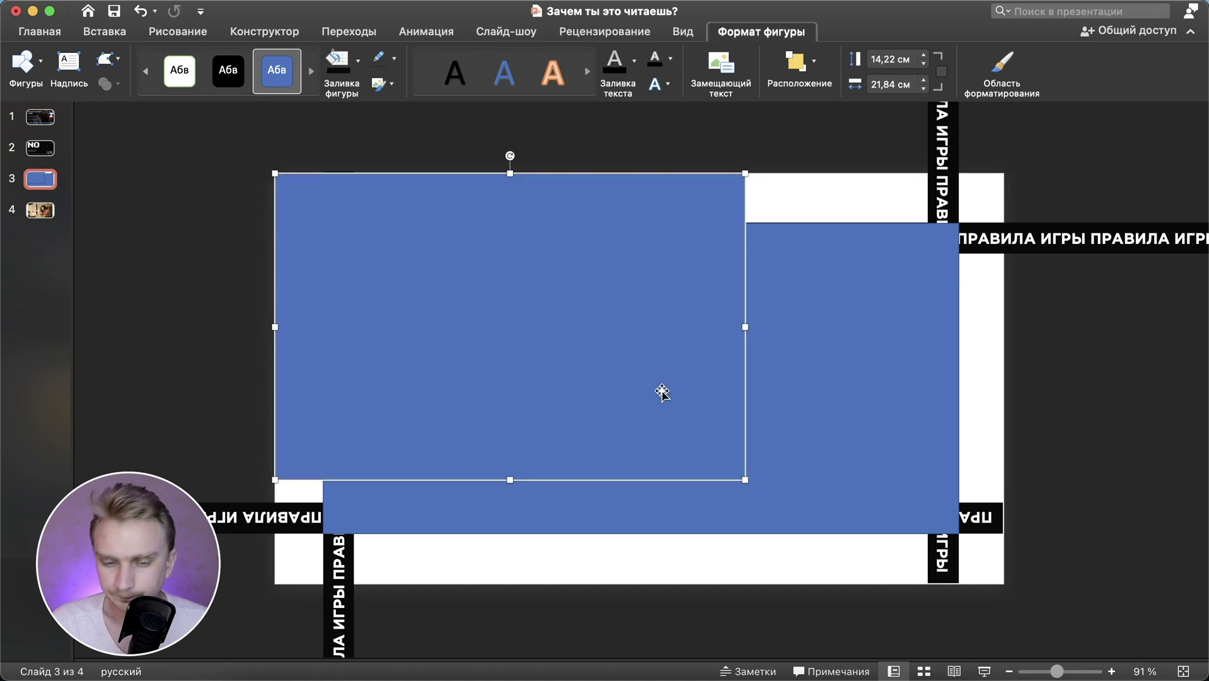
pyautogui.moveTo(745, 480); pyautogui.dragTo(1005, 586)
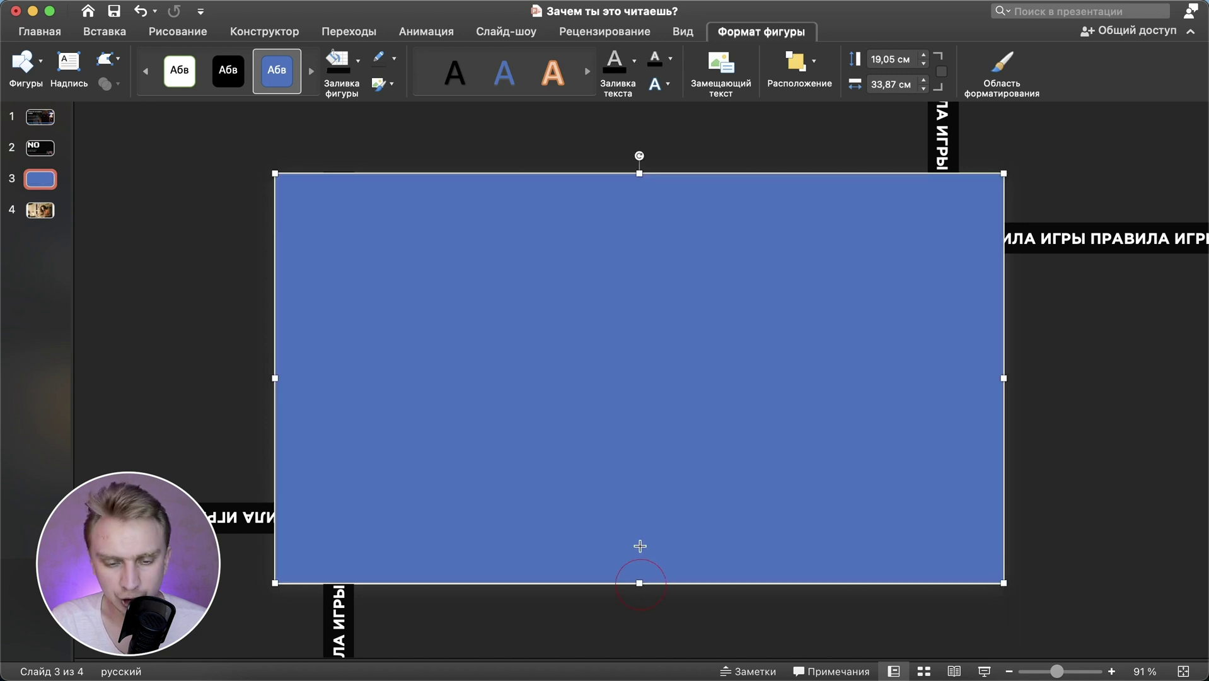
pyautogui.moveTo(639, 583); pyautogui.dragTo(631, 584)
pyautogui.click(1114, 545)
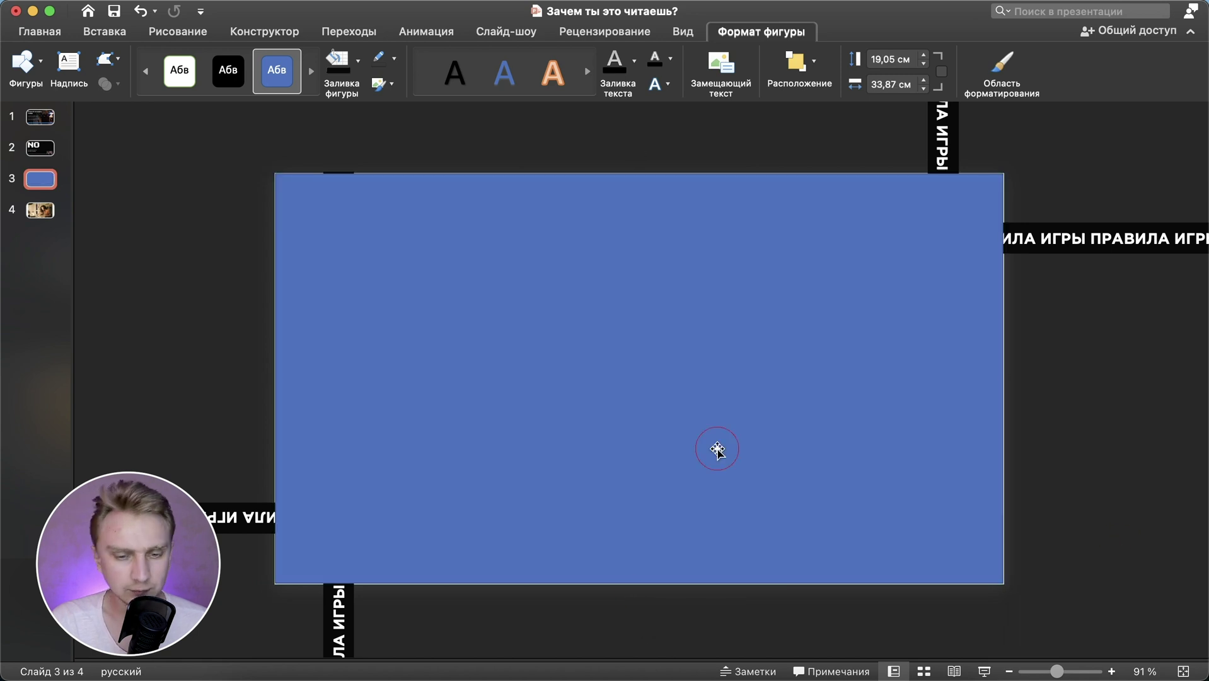
# Send the full-slide rectangle to the back and select it together with the inner rectangle.
pyautogui.click(529, 368)
pyautogui.rightClick(529, 367)
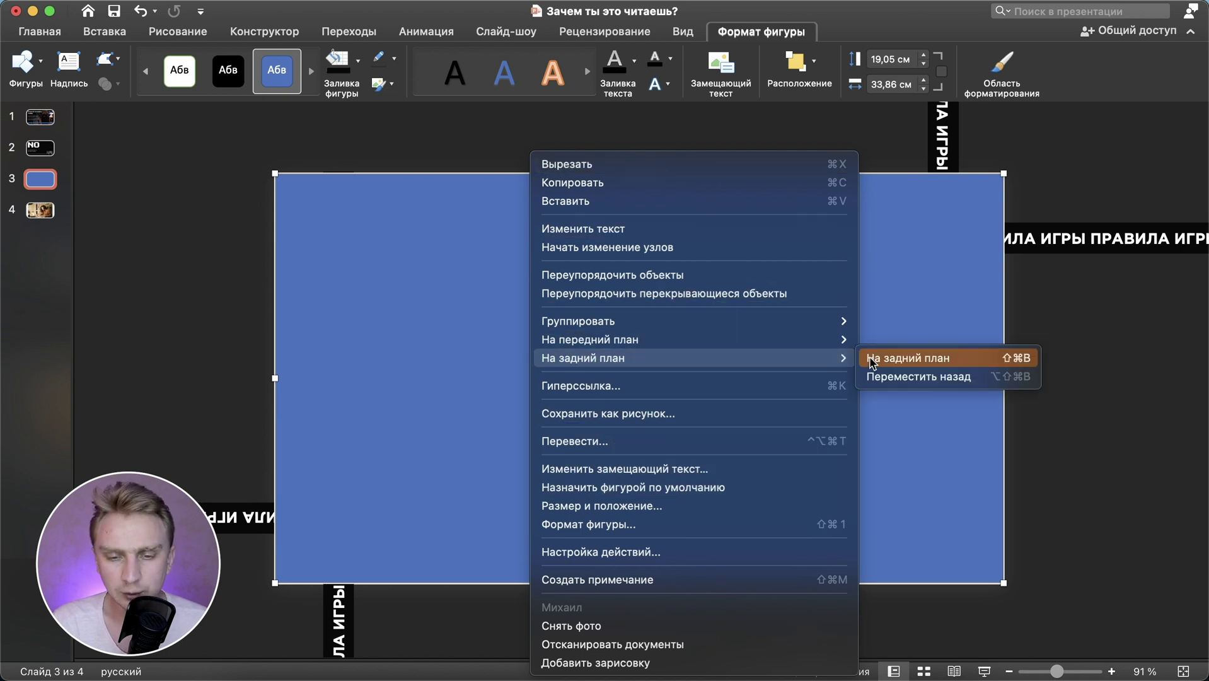
pyautogui.click(876, 358)
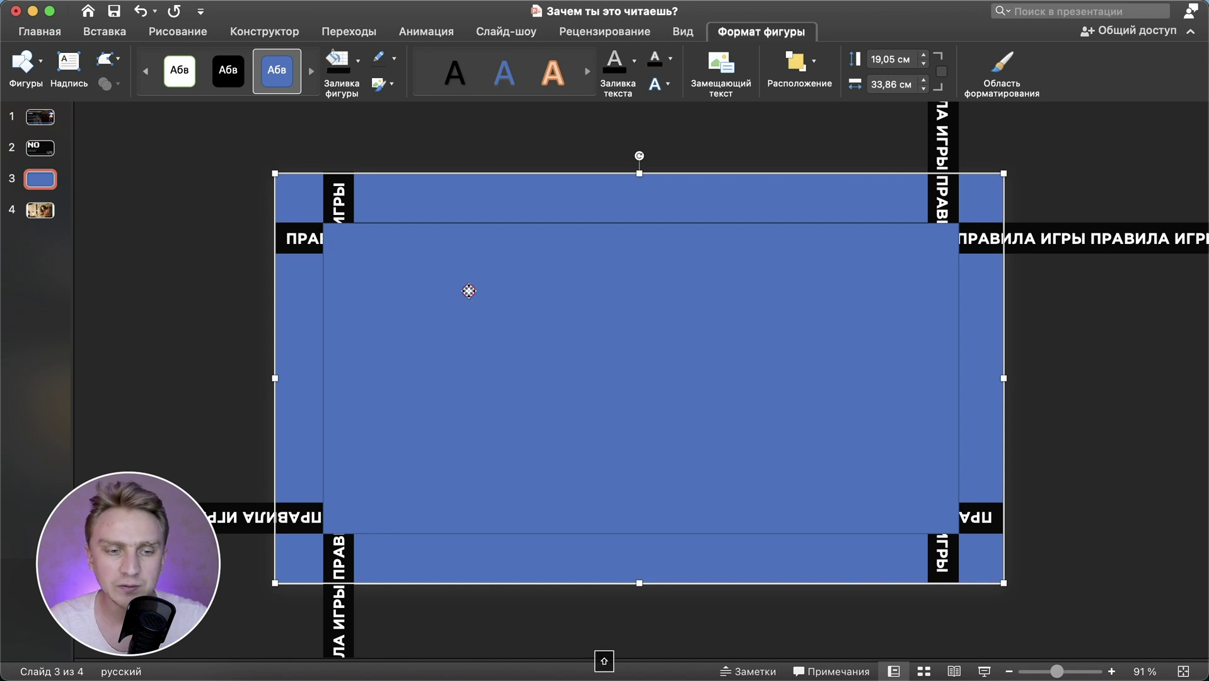
pyautogui.keyDown('shift'); pyautogui.click(468, 291); pyautogui.keyUp('shift')
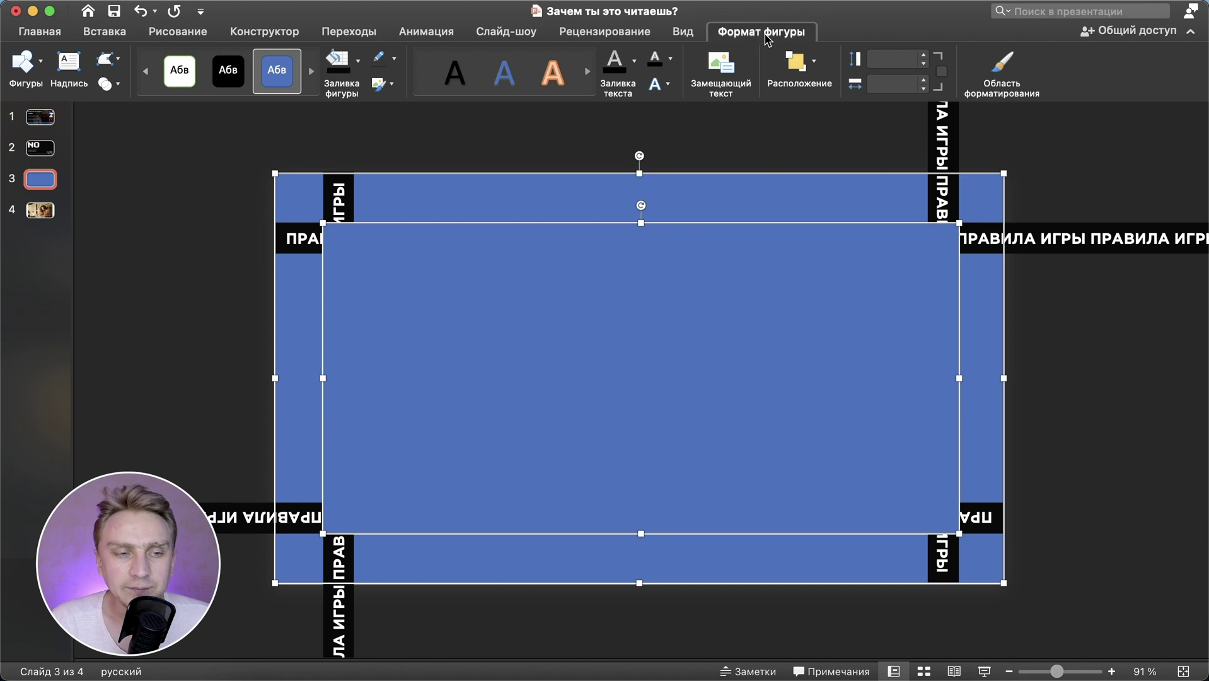
pyautogui.click(106, 83)
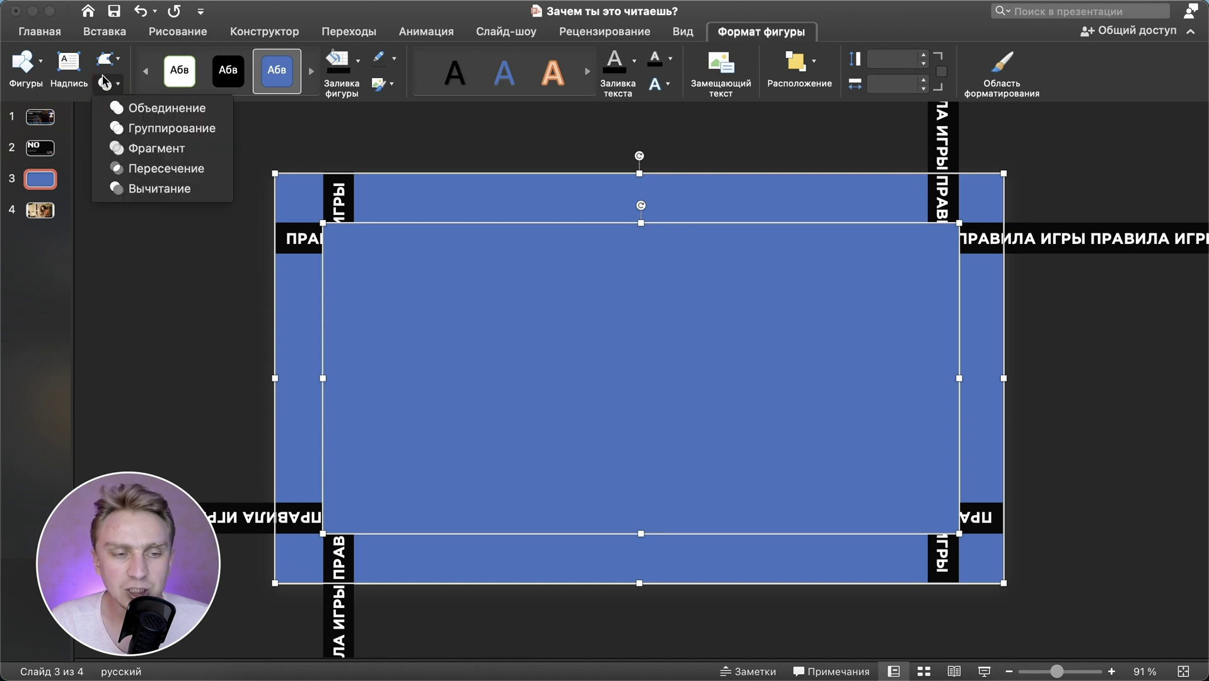
# Subtract the inner rectangle from the big one and color the frame white, fill and outline.
pyautogui.click(144, 191)
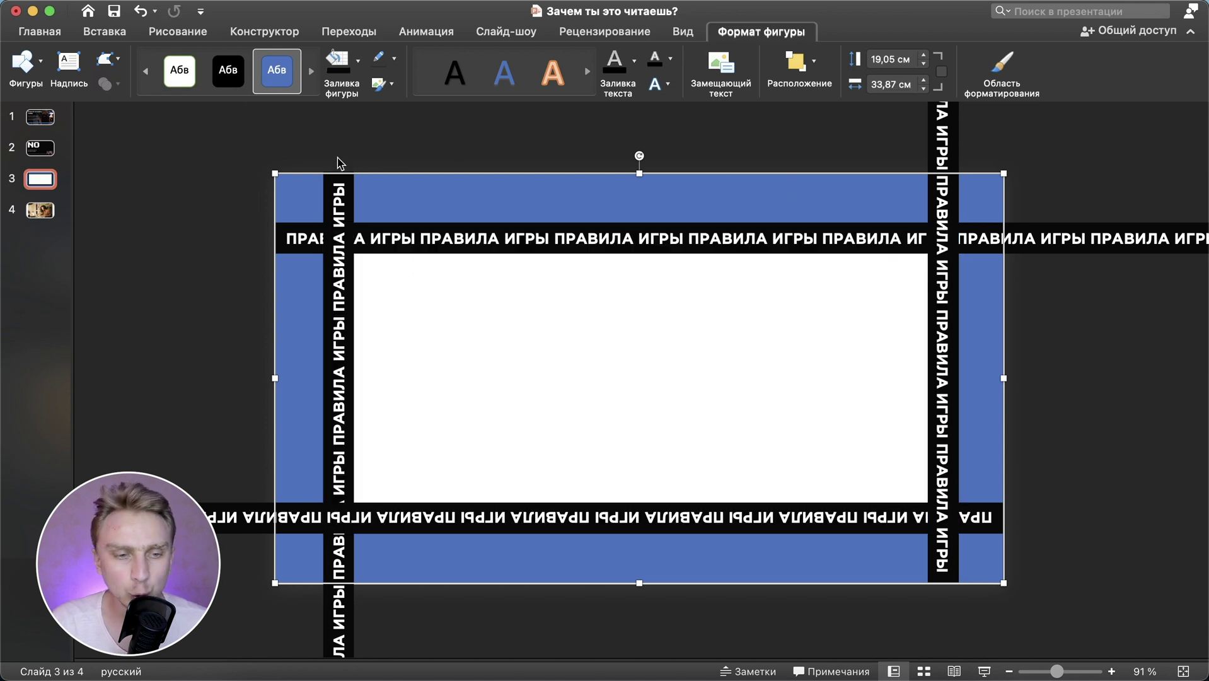
pyautogui.click(355, 74)
pyautogui.click(337, 143)
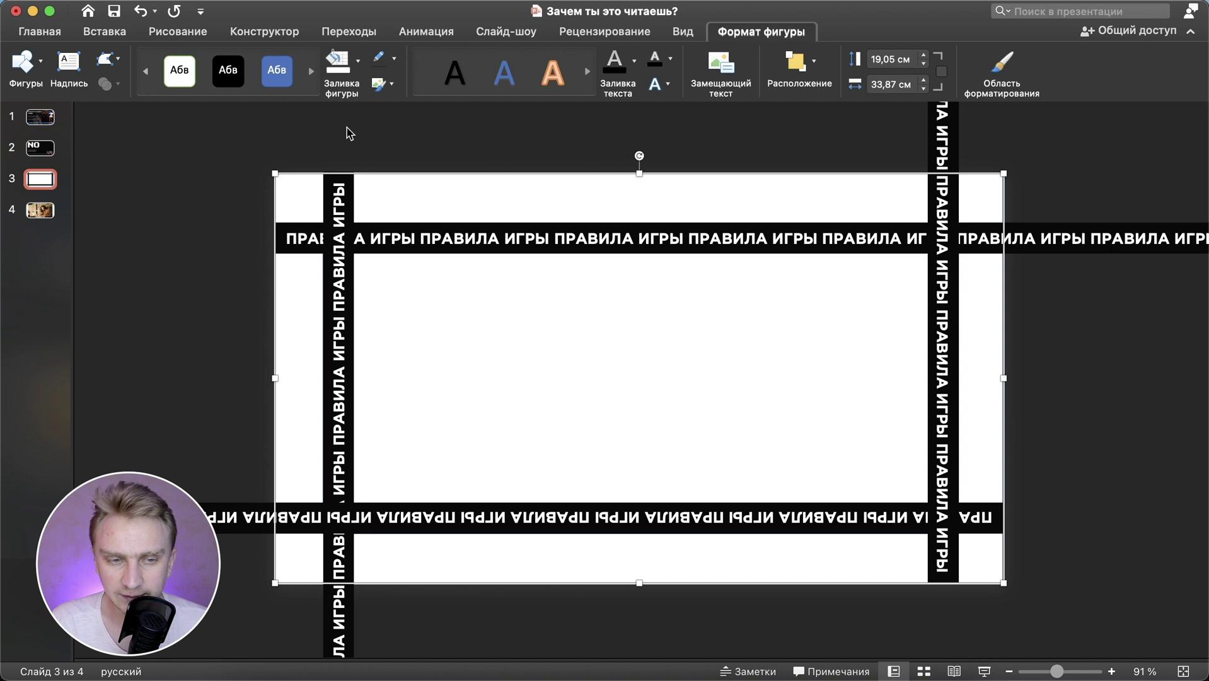
pyautogui.click(397, 63)
pyautogui.click(382, 139)
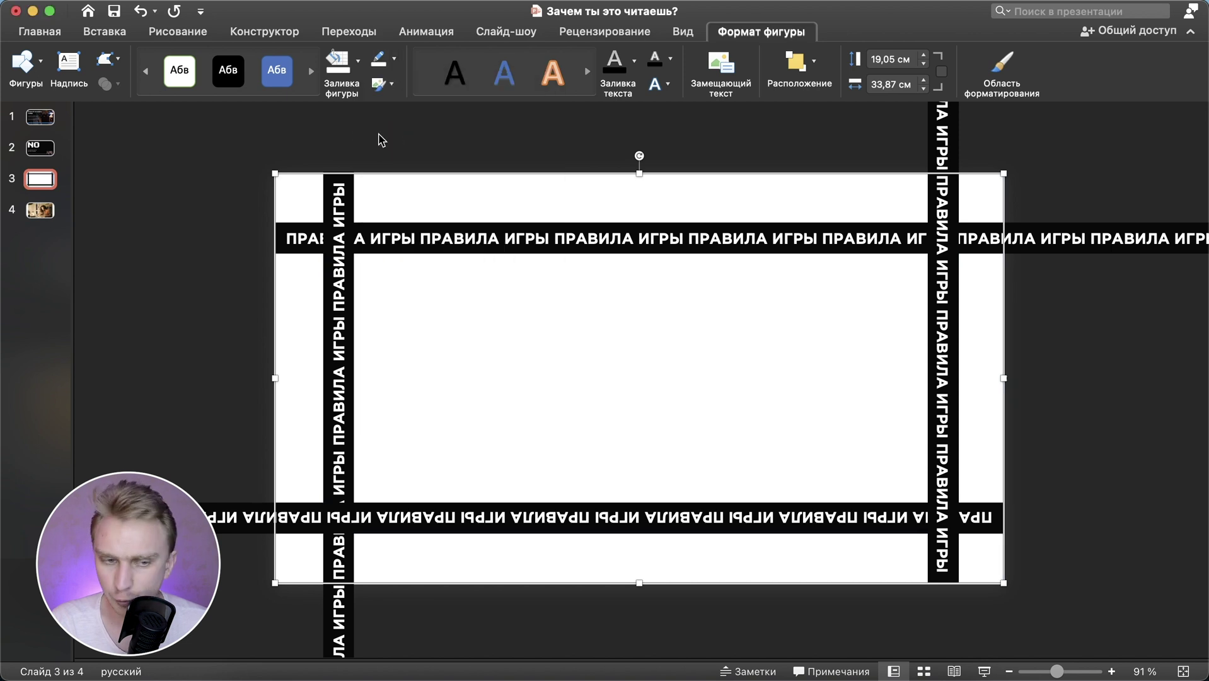
# Bring the white frame to the front so it masks the strip ends.
pyautogui.rightClick(294, 309)
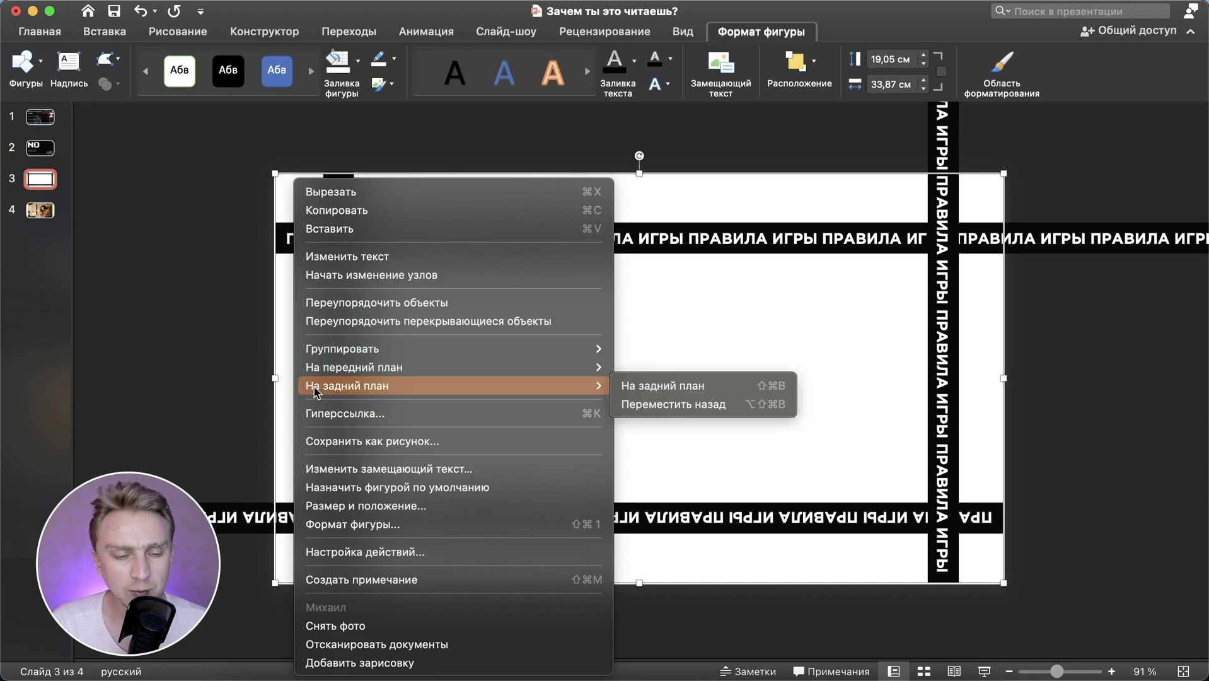
pyautogui.click(662, 367)
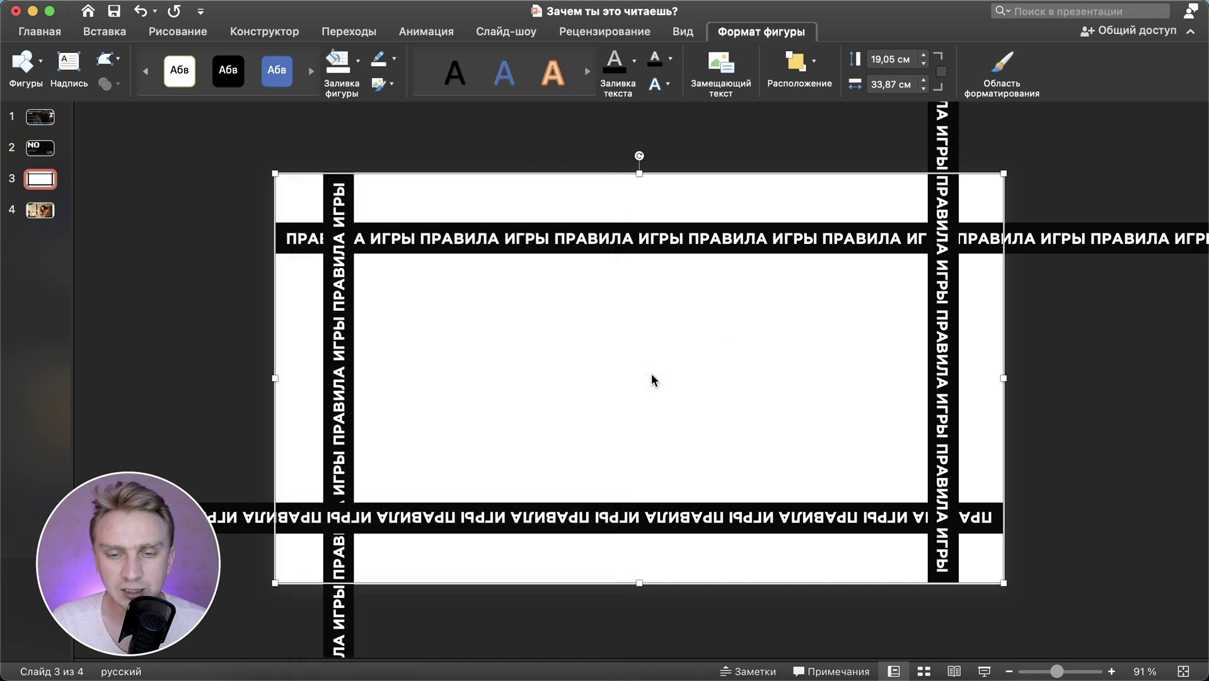
pyautogui.click(216, 301)
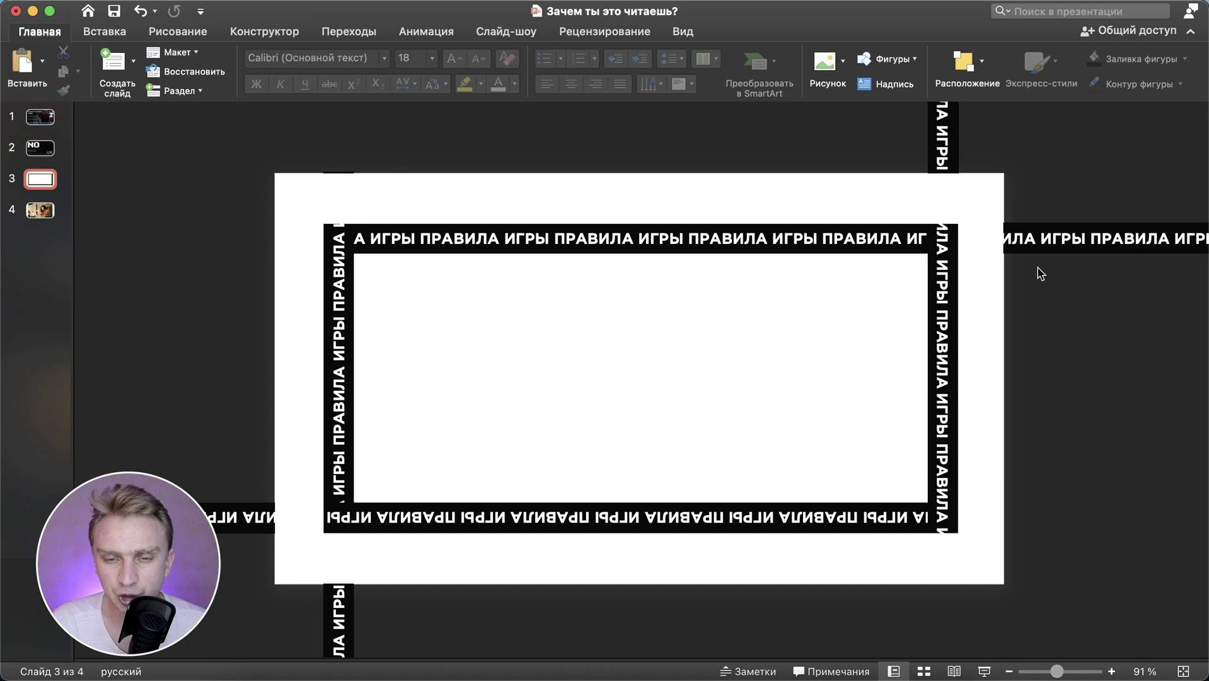
# Play the slide show from slide 3 to check the white frame, then exit.
pyautogui.click(527, 31)
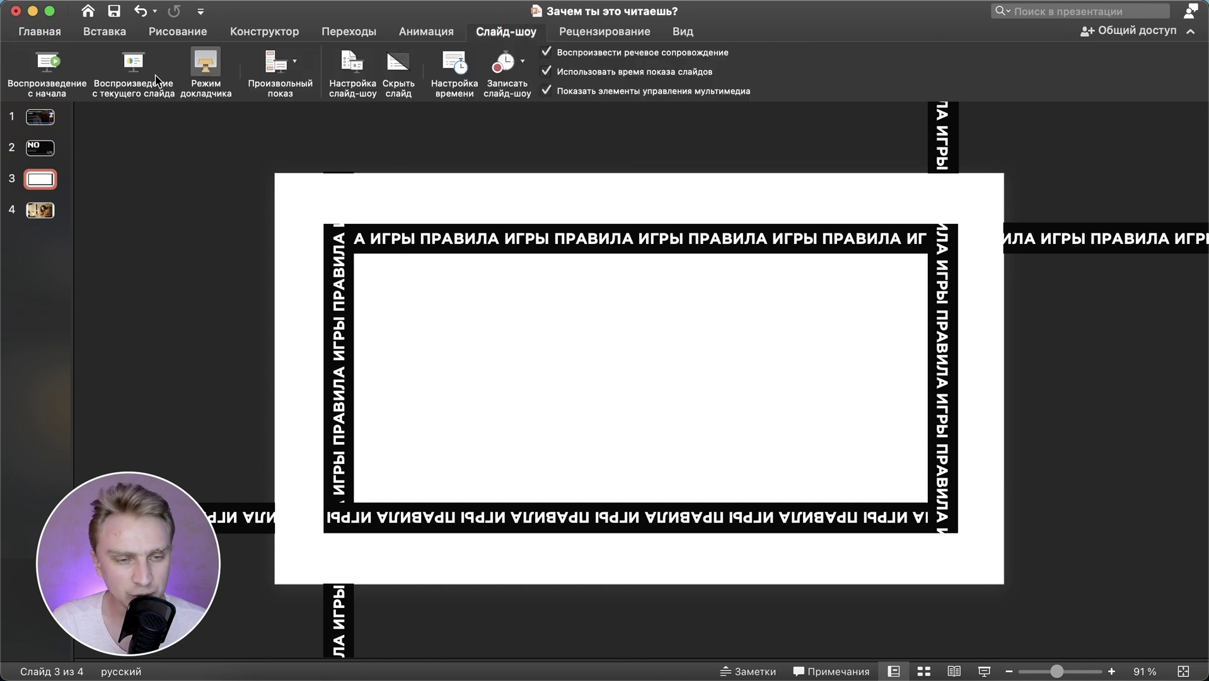
pyautogui.click(137, 76)
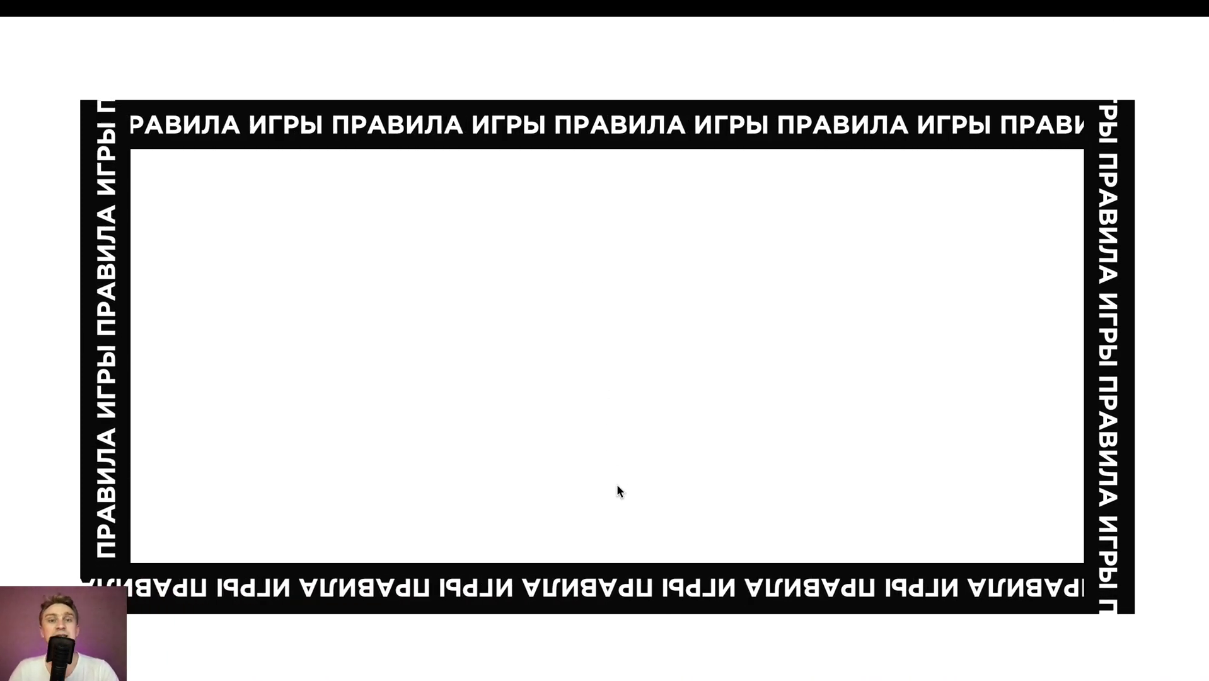
pyautogui.press('Escape')
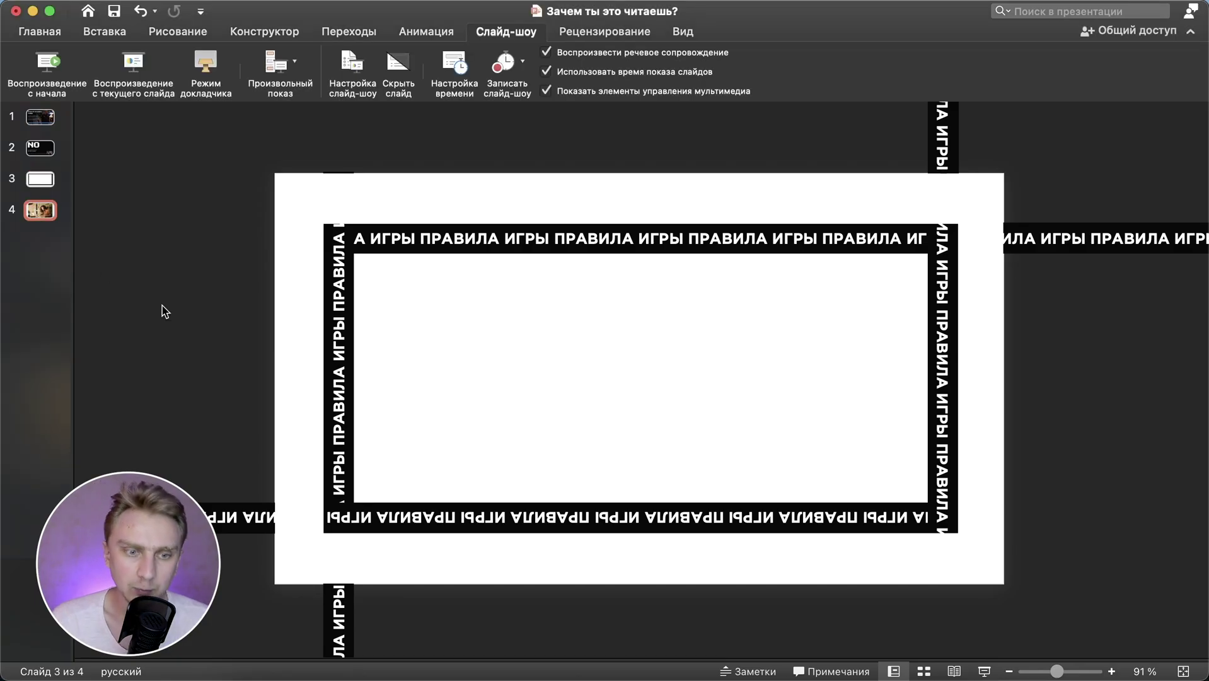
# Place the painting photo on slide 3, sized within the frame and sent behind the strips.
pyautogui.press('super+v')
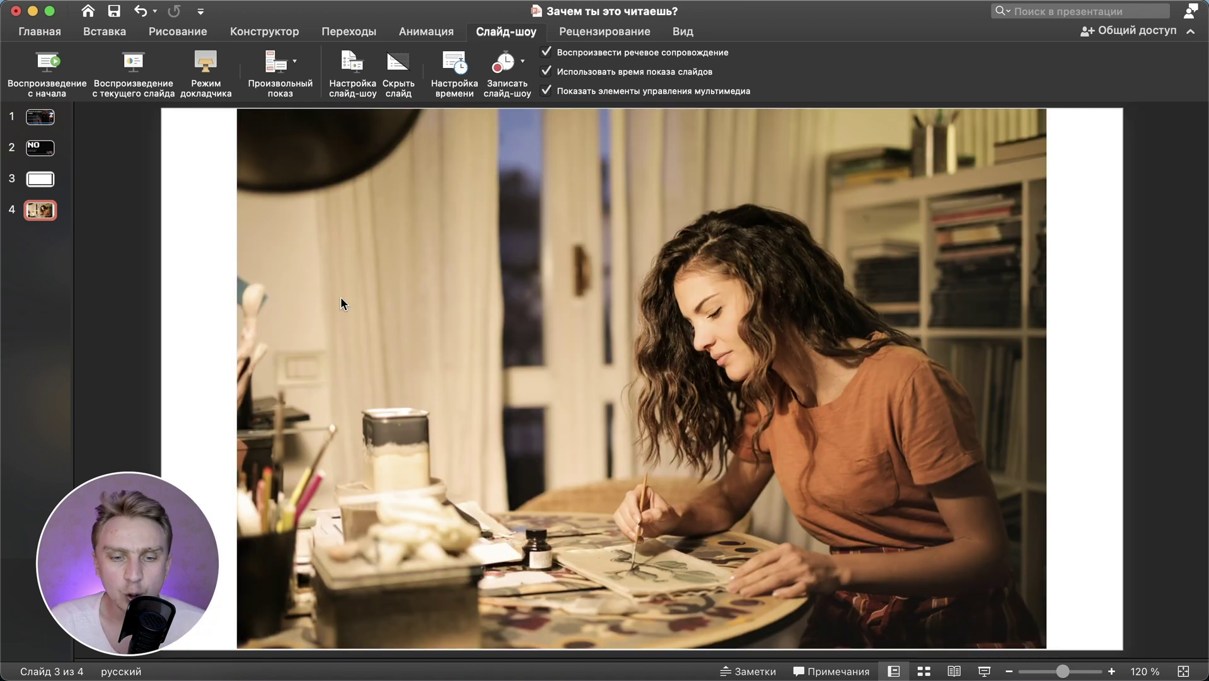
pyautogui.click(507, 339)
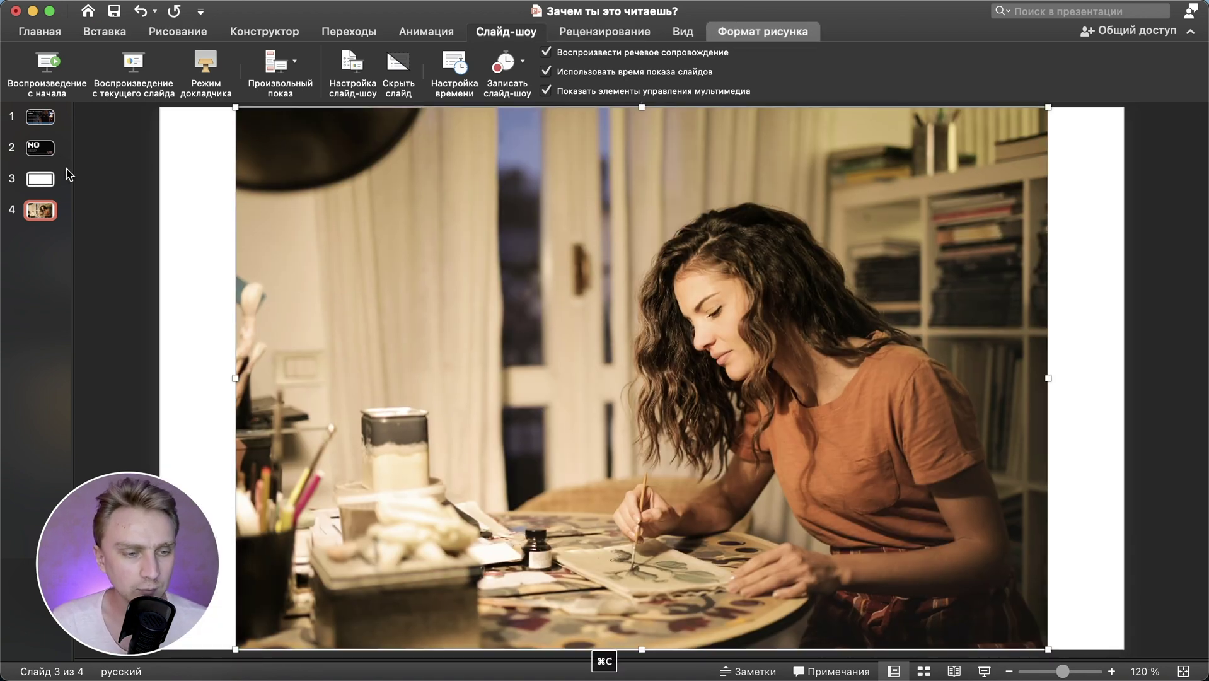
pyautogui.click(41, 179)
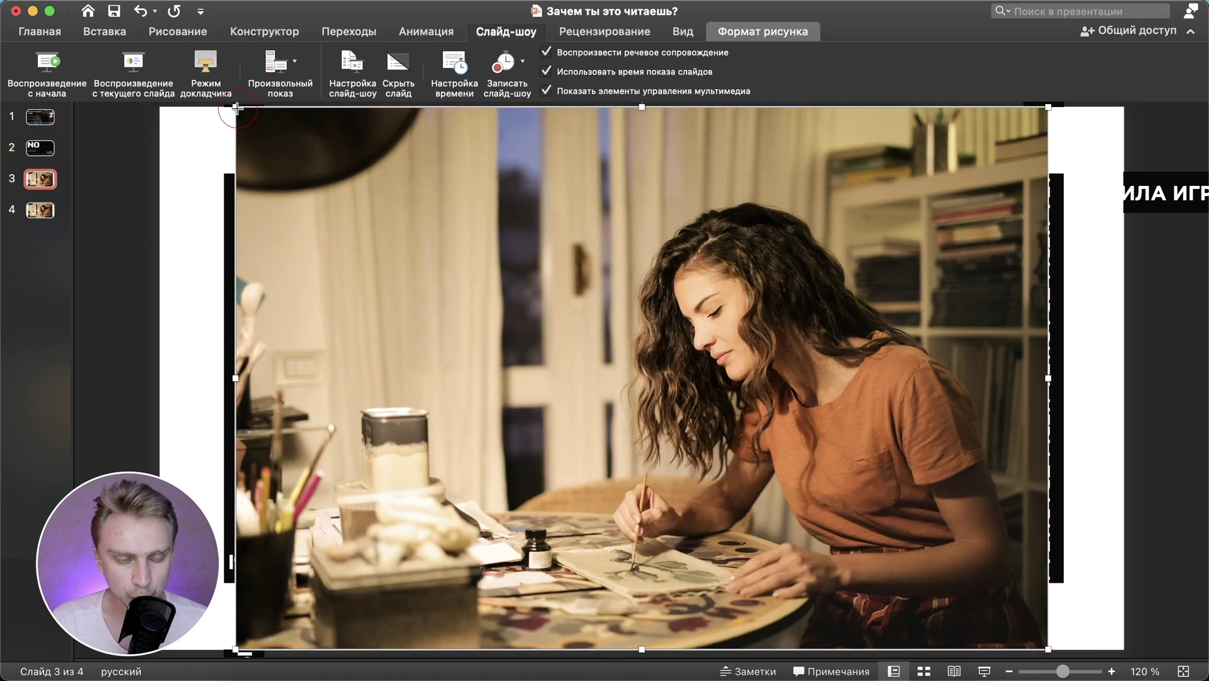
pyautogui.moveTo(236, 108); pyautogui.dragTo(269, 167)
pyautogui.moveTo(380, 262); pyautogui.dragTo(379, 247)
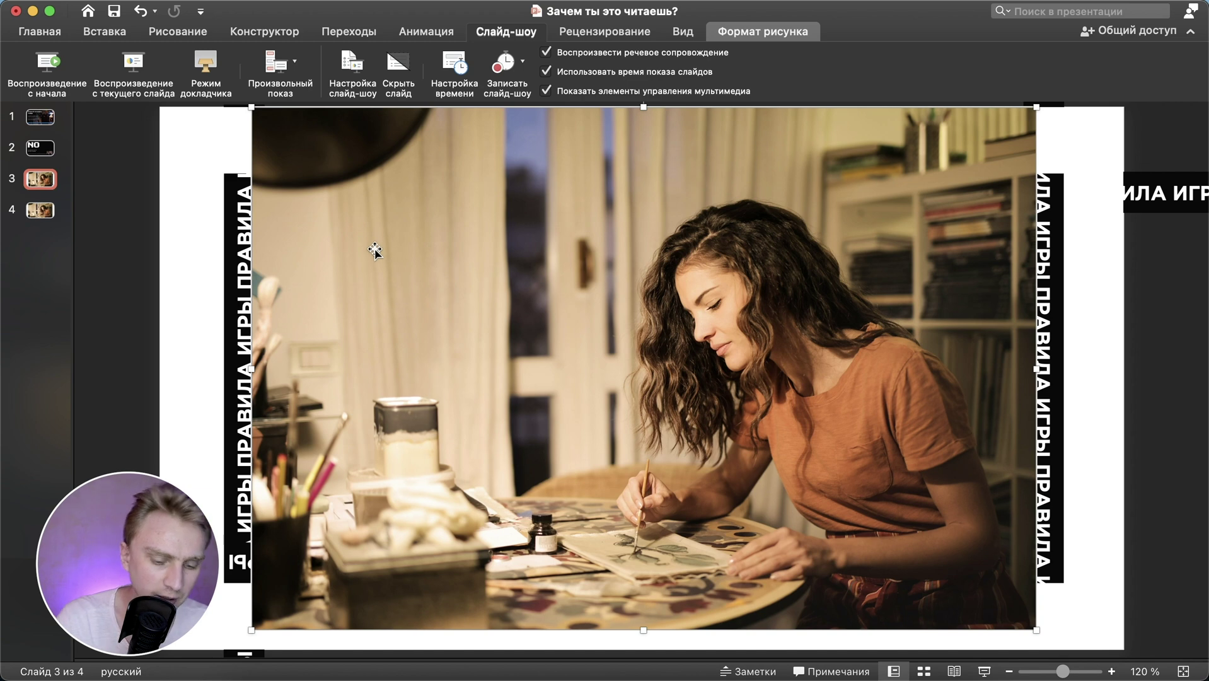
pyautogui.press('super+shift+b')
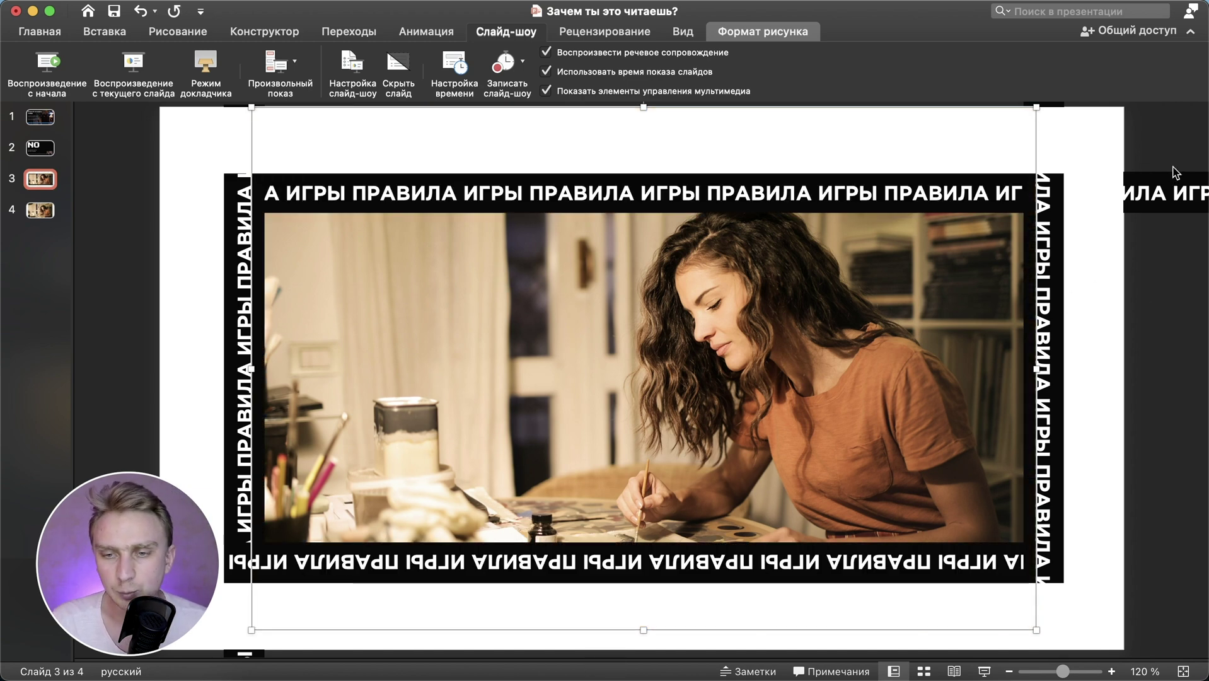
pyautogui.click(1183, 293)
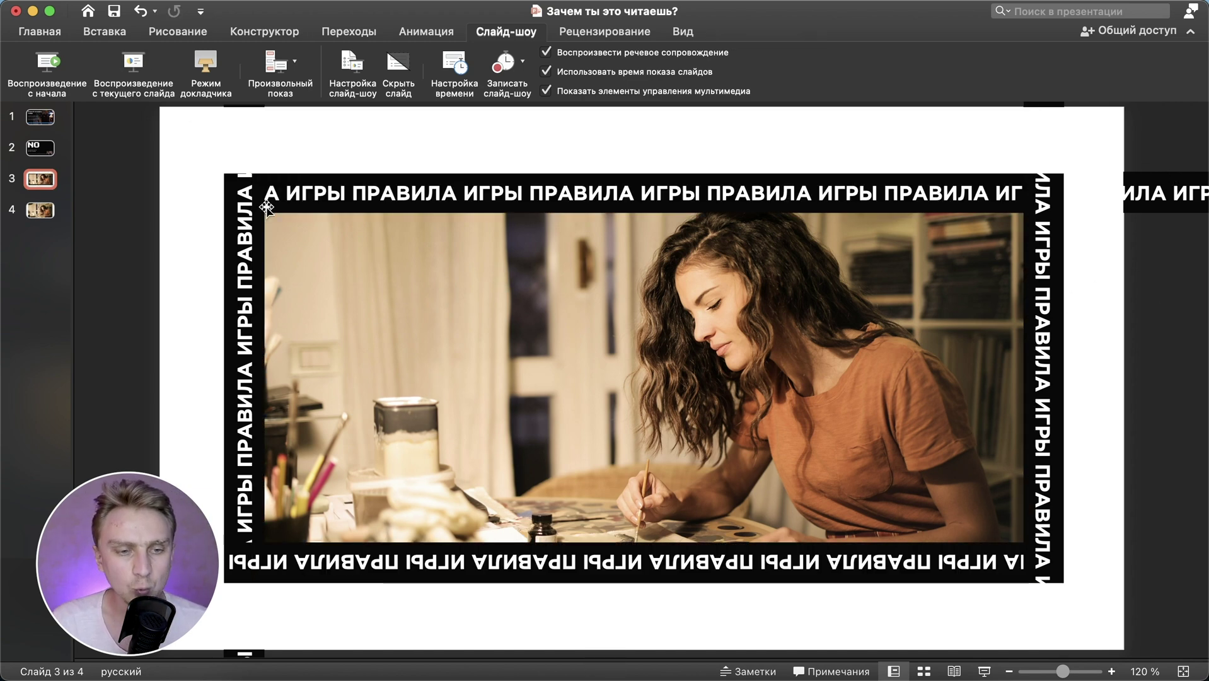
pyautogui.scroll(-3, 266, 207)
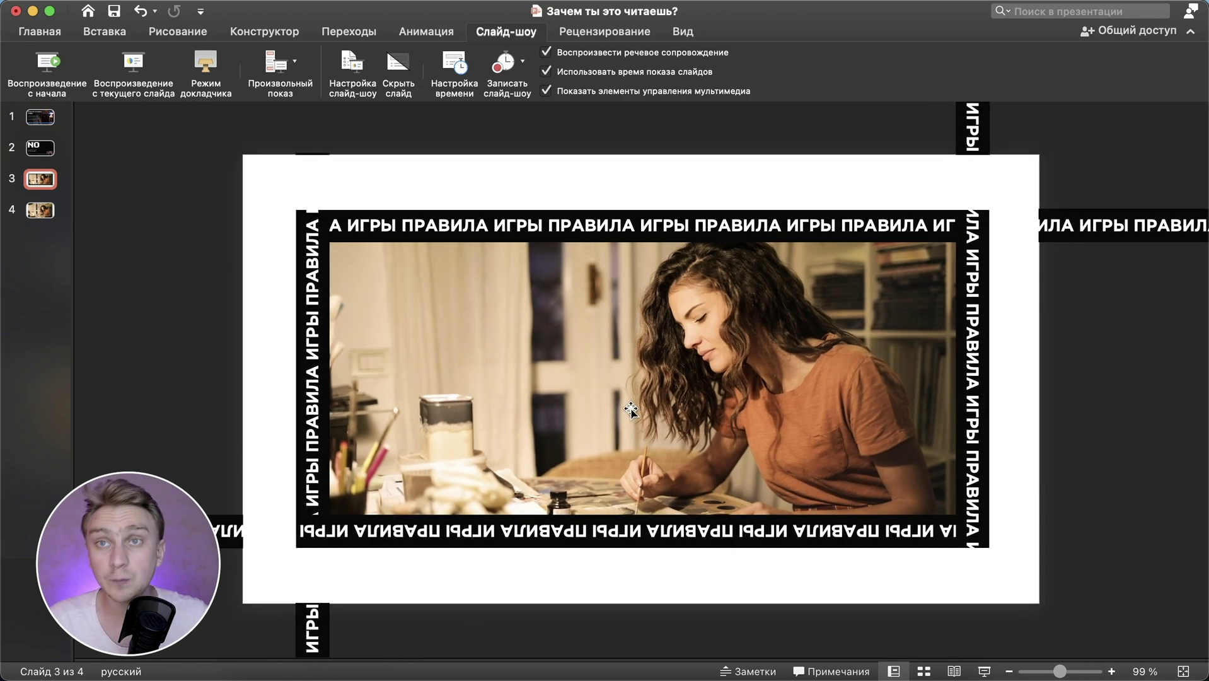
pyautogui.scroll(-2, 316, 230)
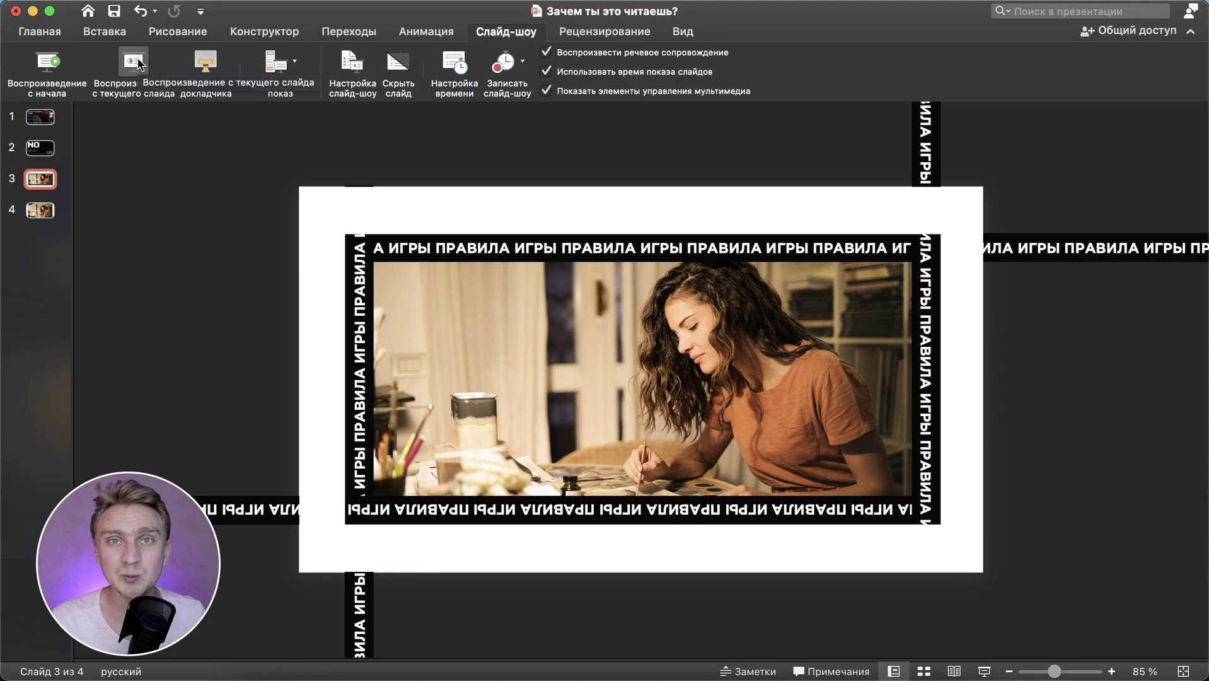
# Play the slide show from slide 3 to see the photo inside the animated frame.
pyautogui.click(136, 62)
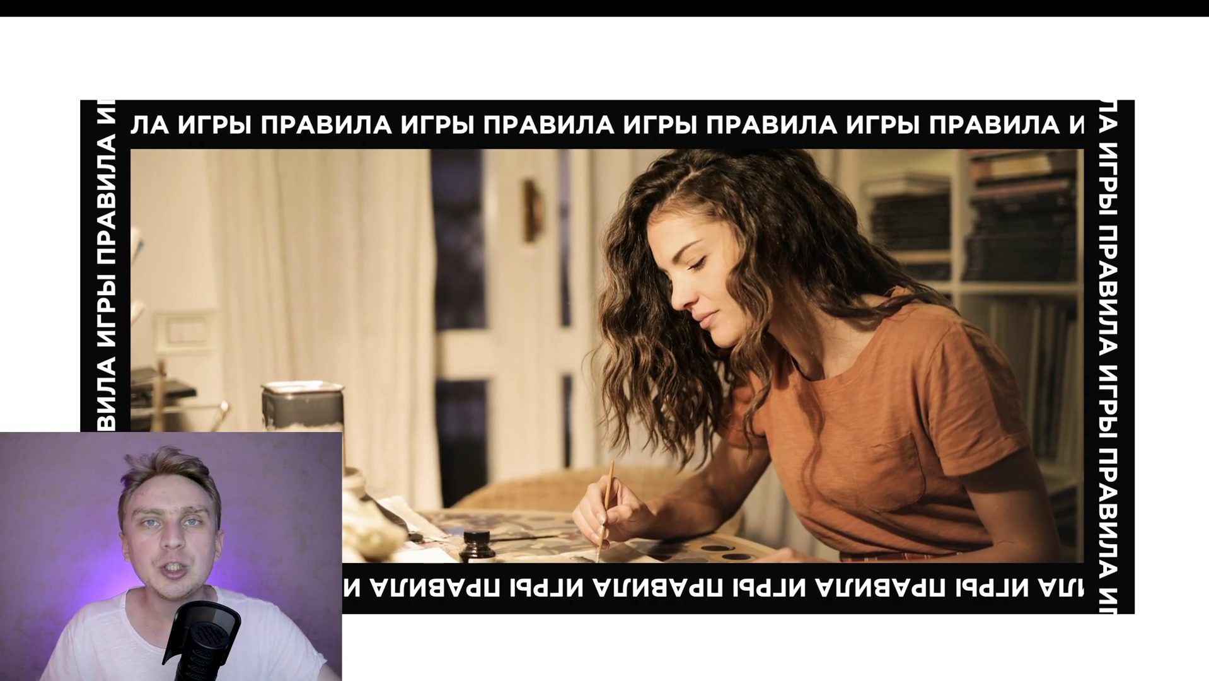